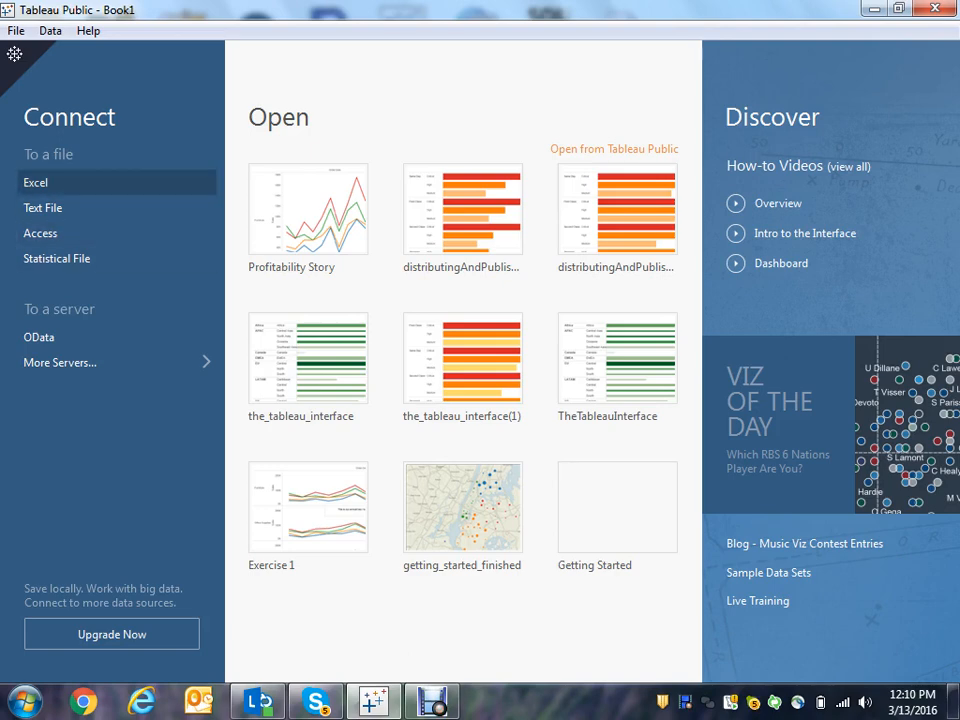
- Connect to the Excel file Global Superstore.xls from the Tableau Training Class folder
click(68, 184)
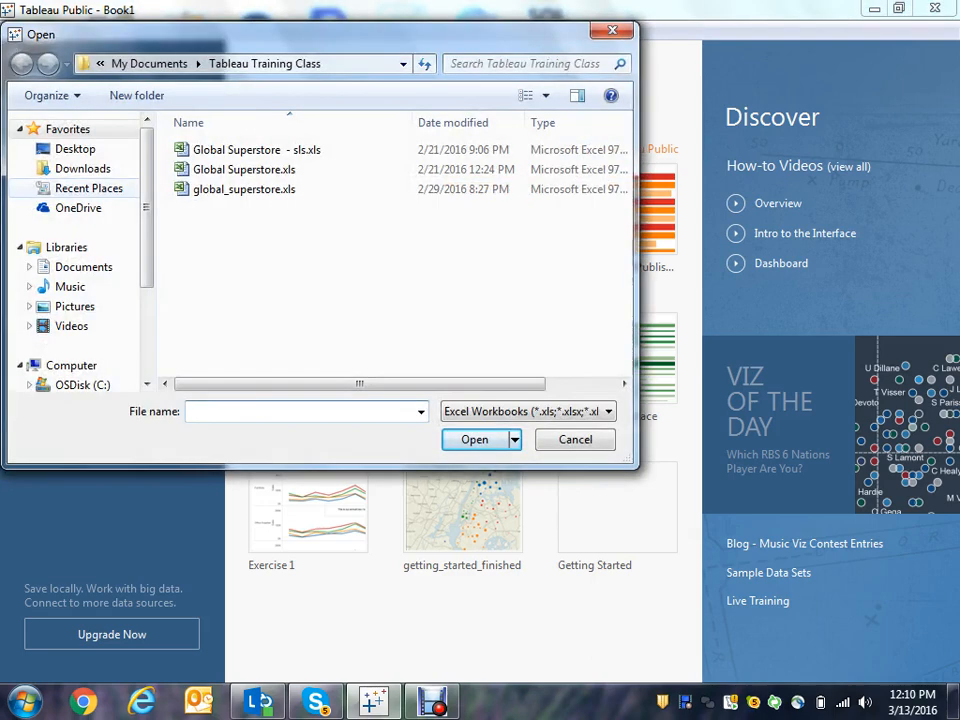
click(244, 170)
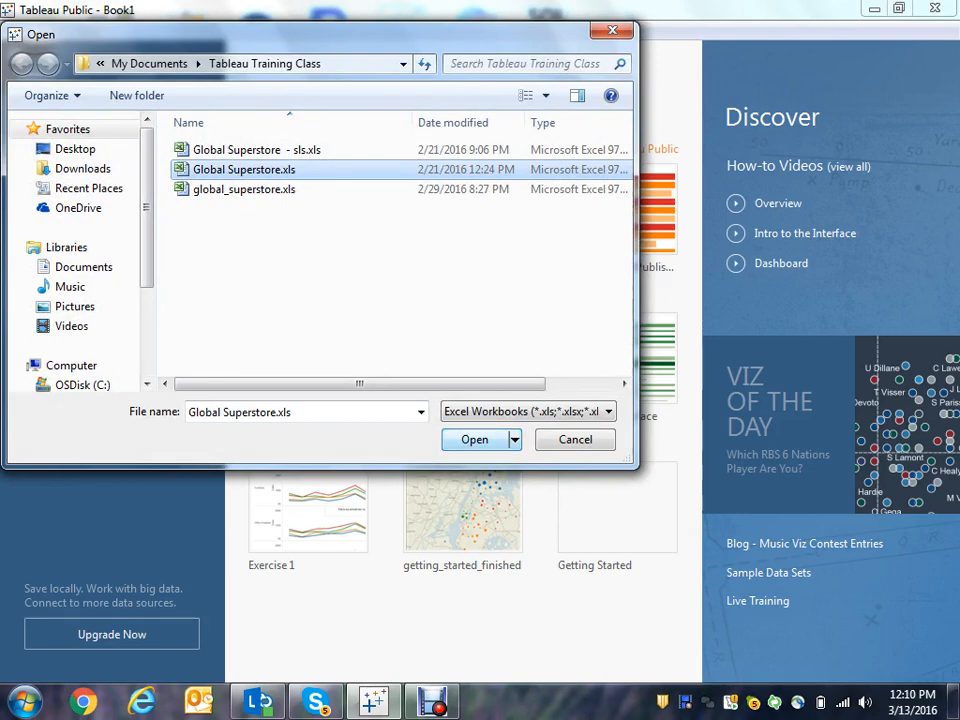
key(Return)
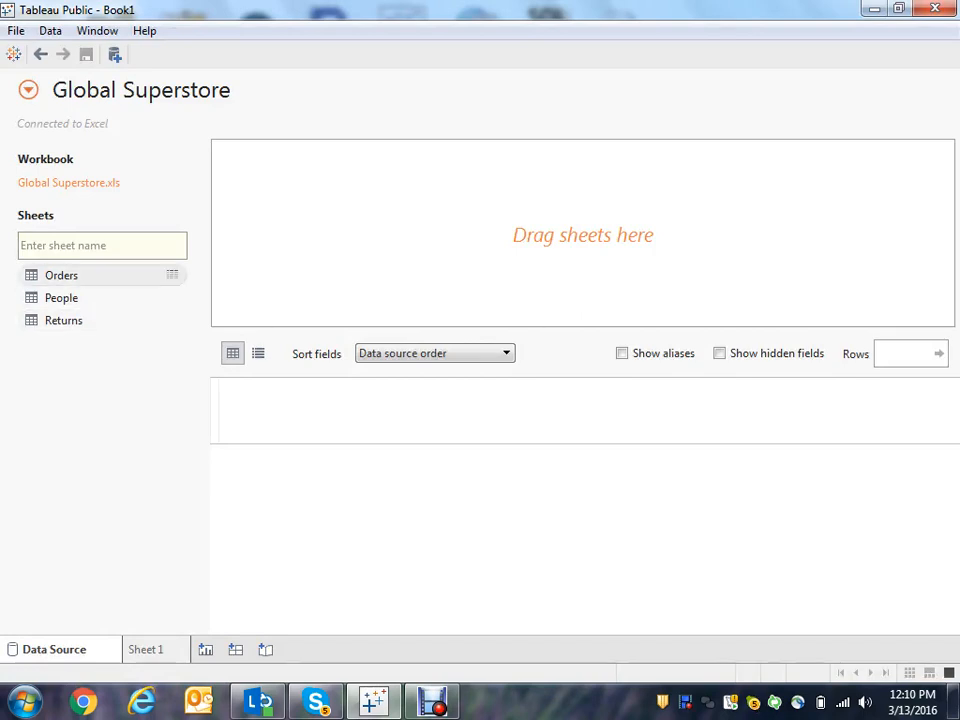
- Add the Orders sheet to the data source and open Sheet 1
double_click(61, 275)
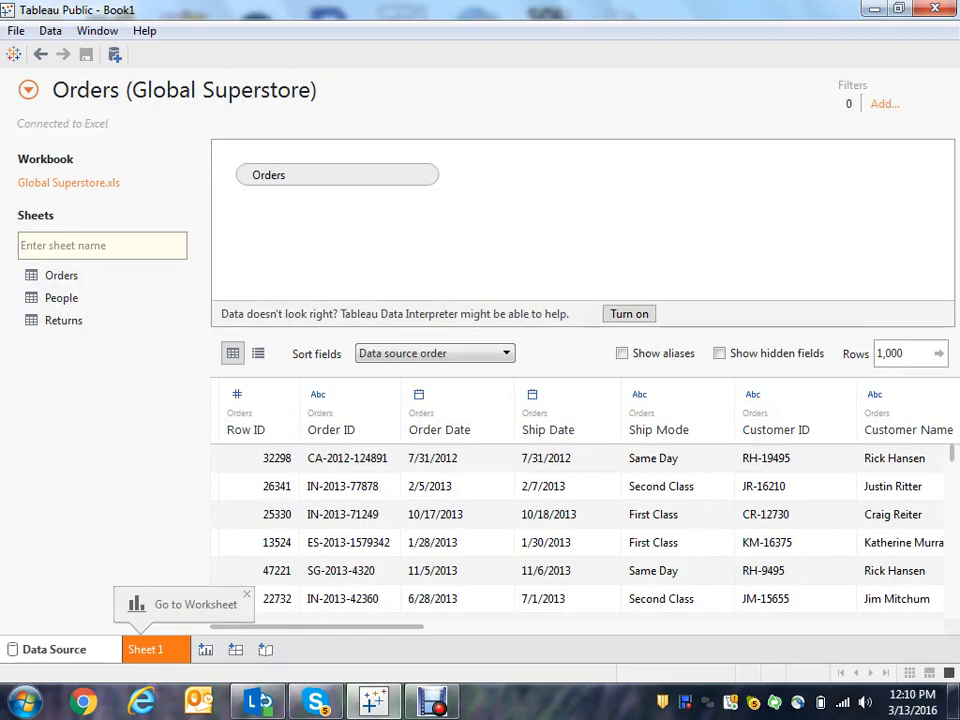
click(145, 649)
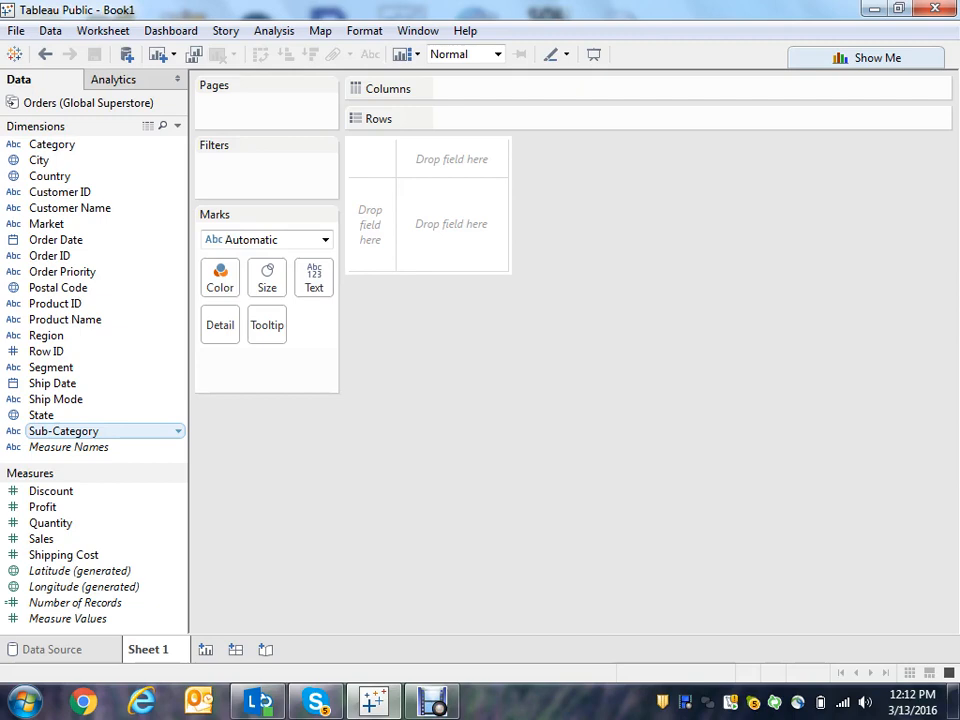
- Create a hierarchy named Products by combining Sub-Category with Category
click(63, 431)
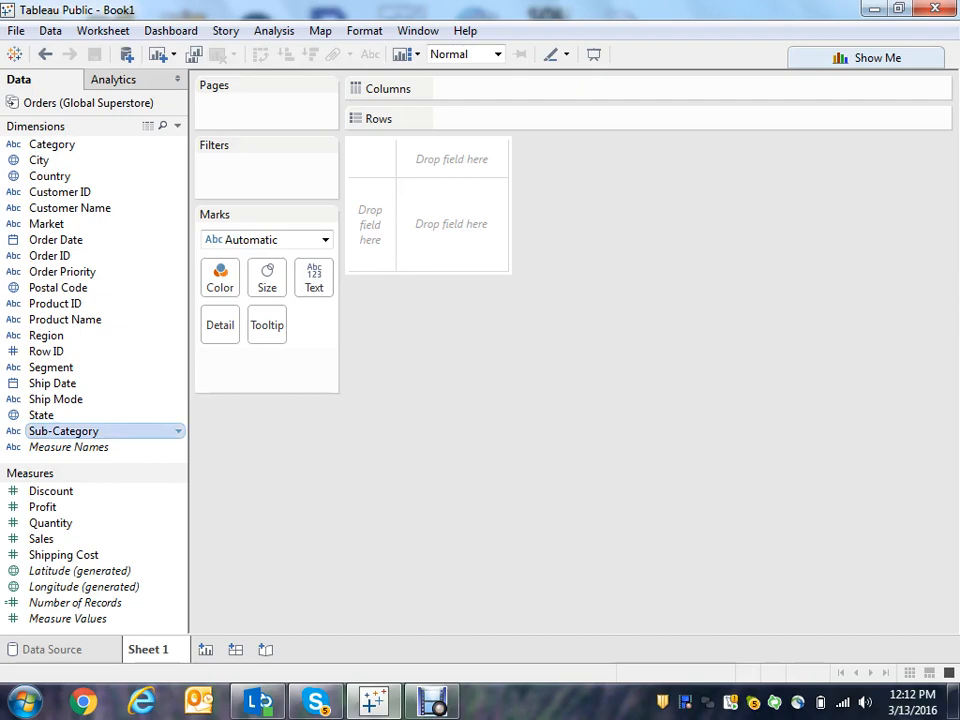
drag(63, 431, 58, 145)
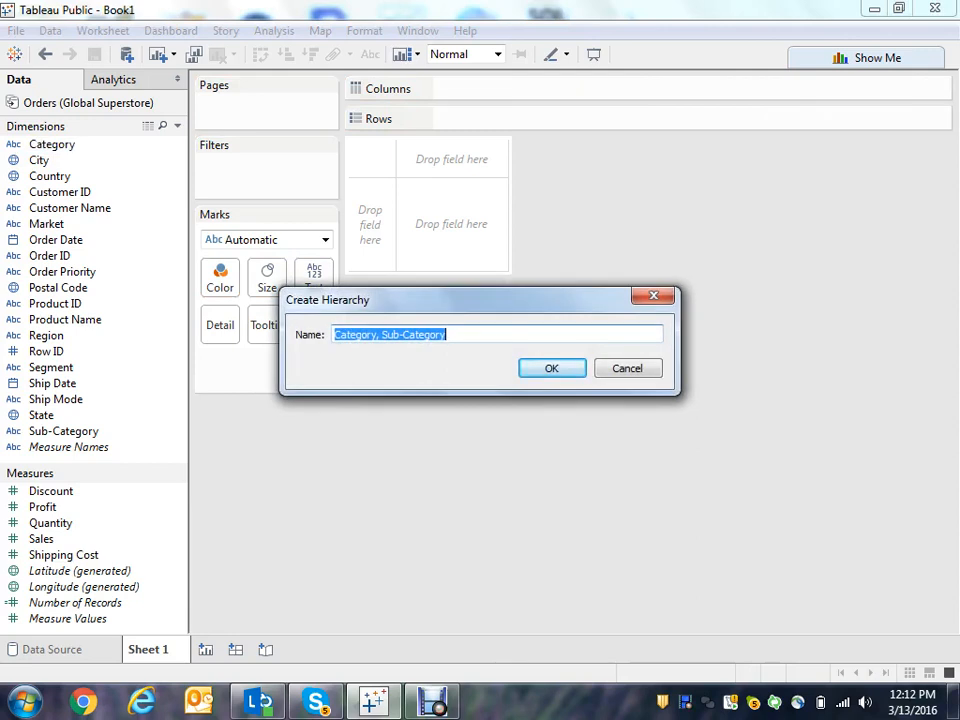
text(Pro)
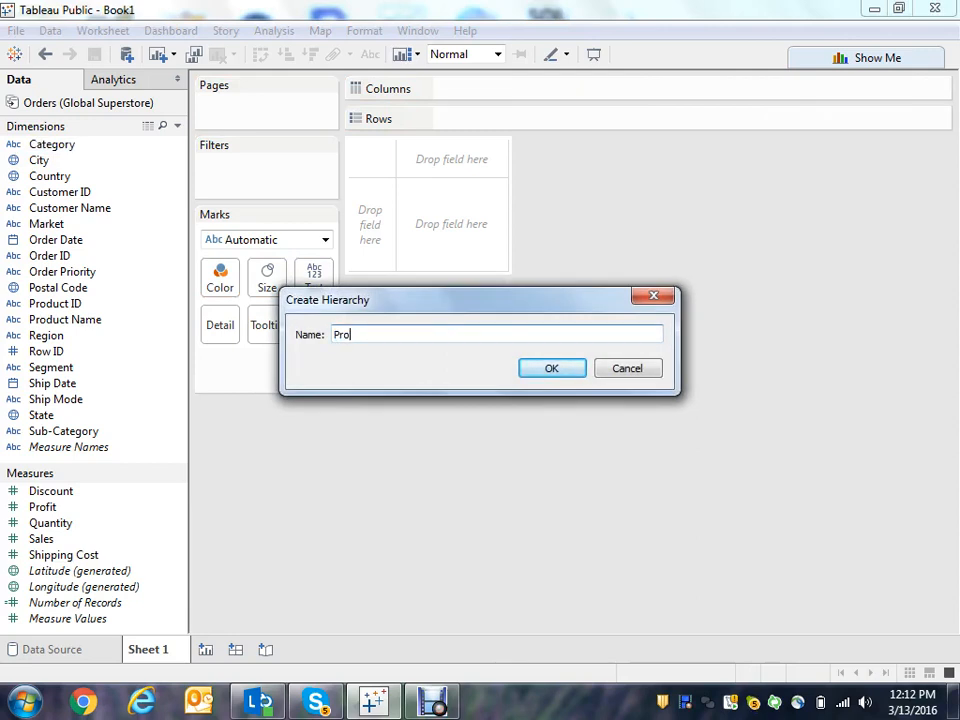
text(ducts)
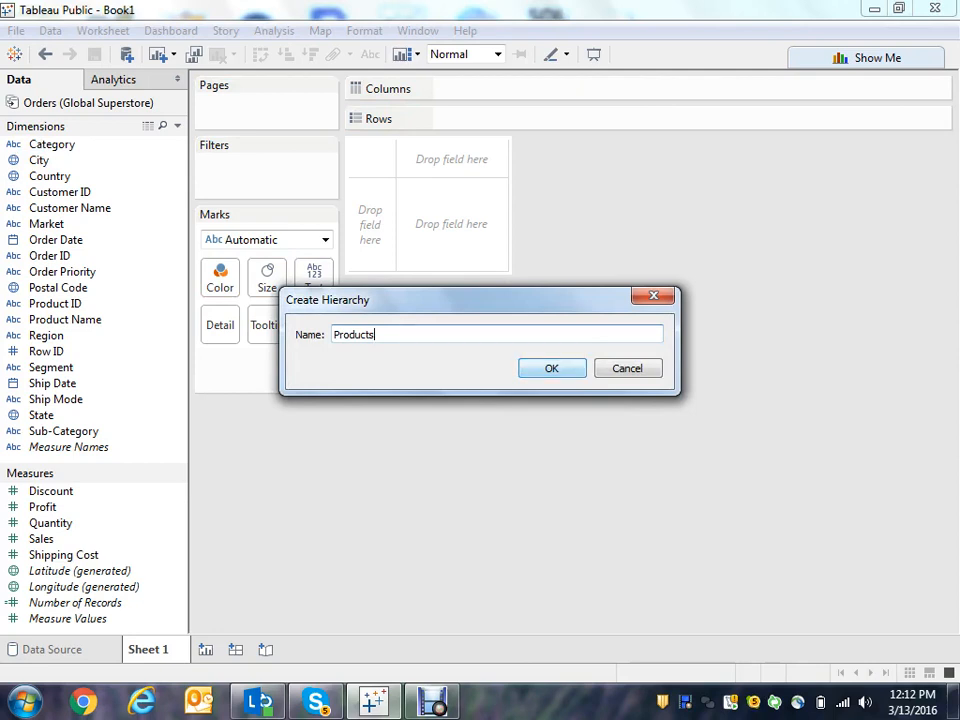
key(Return)
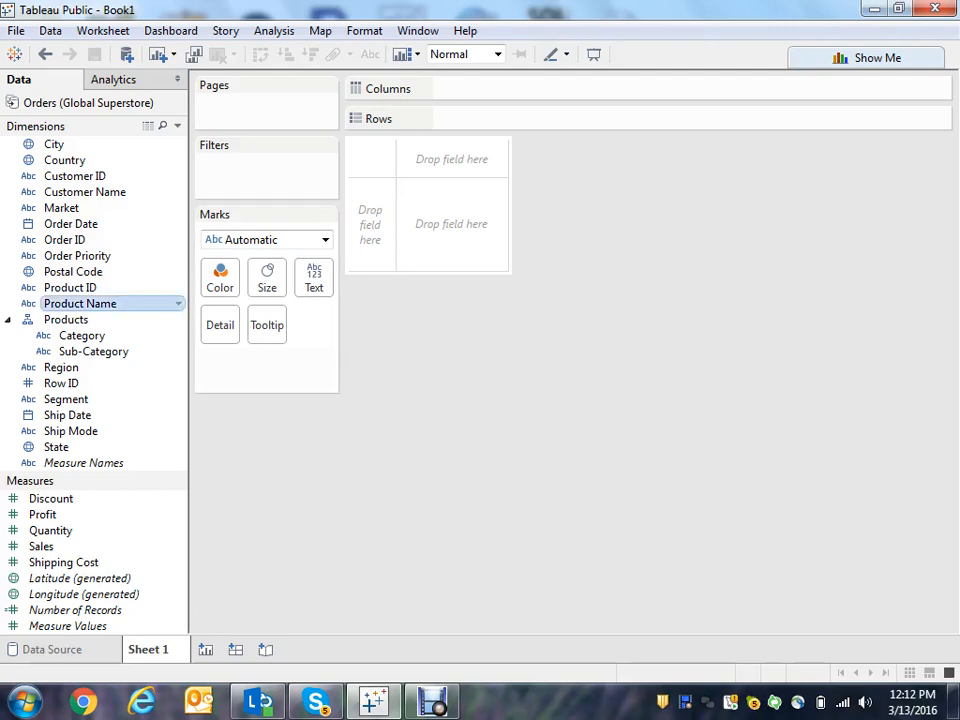
- Add Product Name and then Product ID to the Products hierarchy below Sub-Category
drag(80, 303, 78, 352)
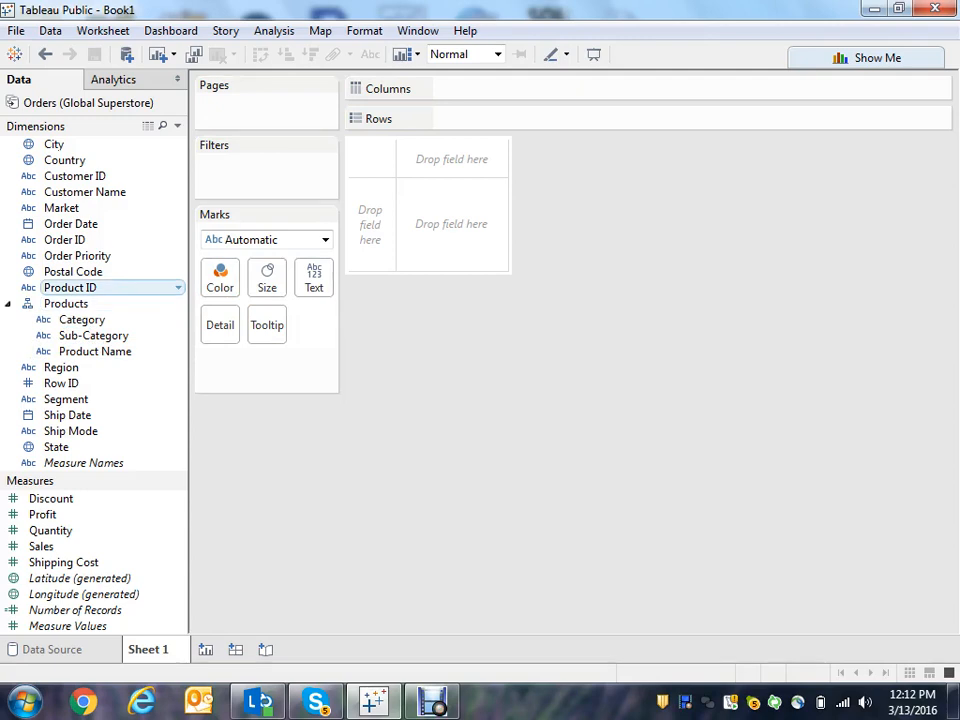
drag(70, 287, 66, 352)
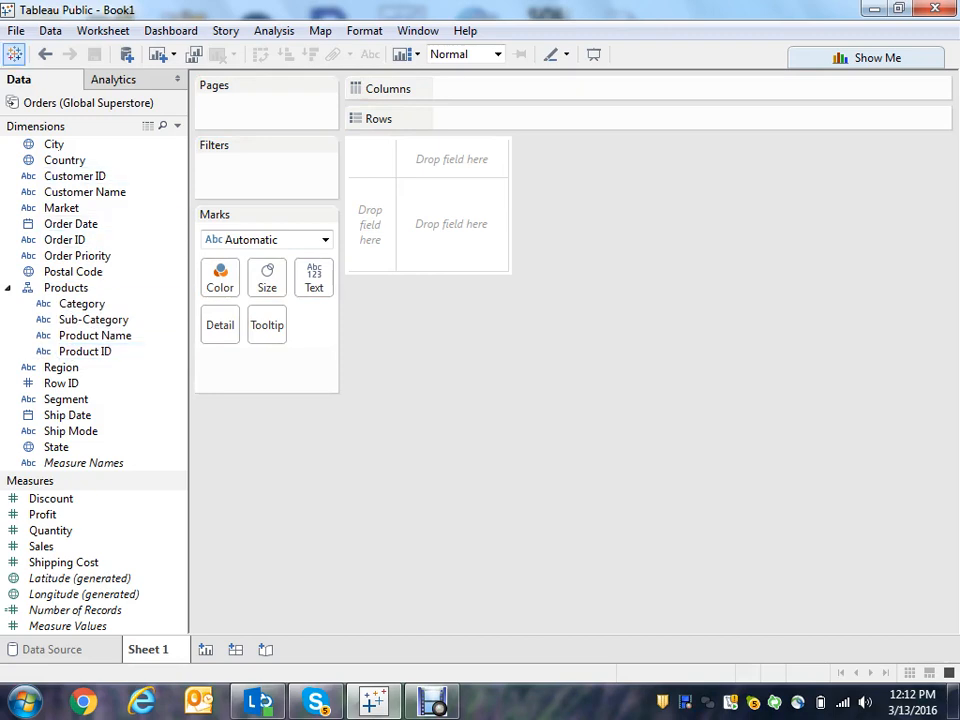
click(13, 54)
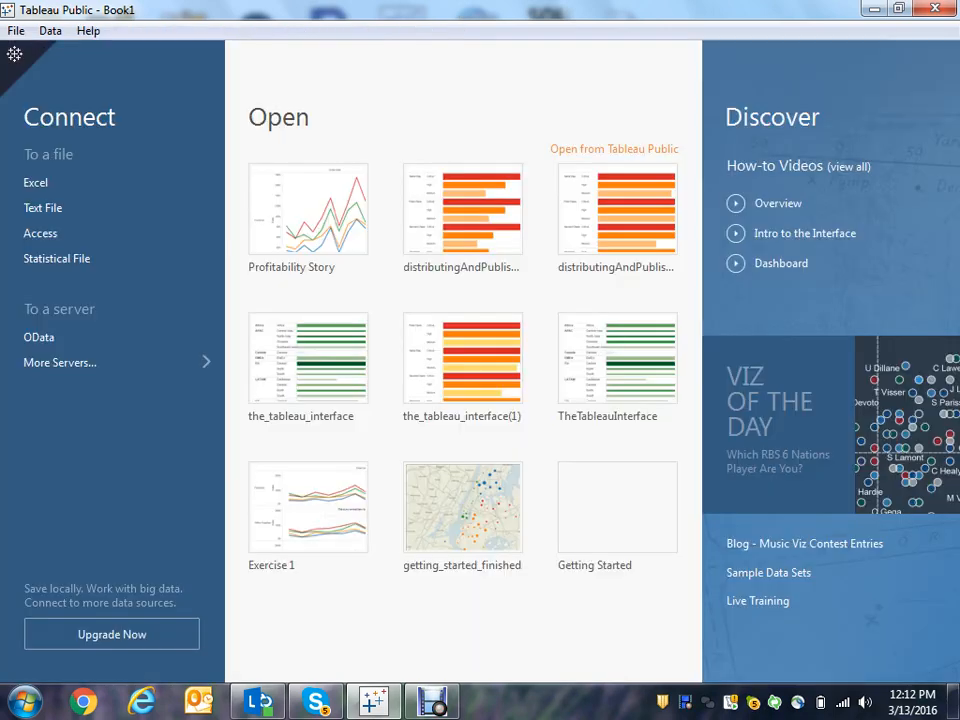
click(58, 183)
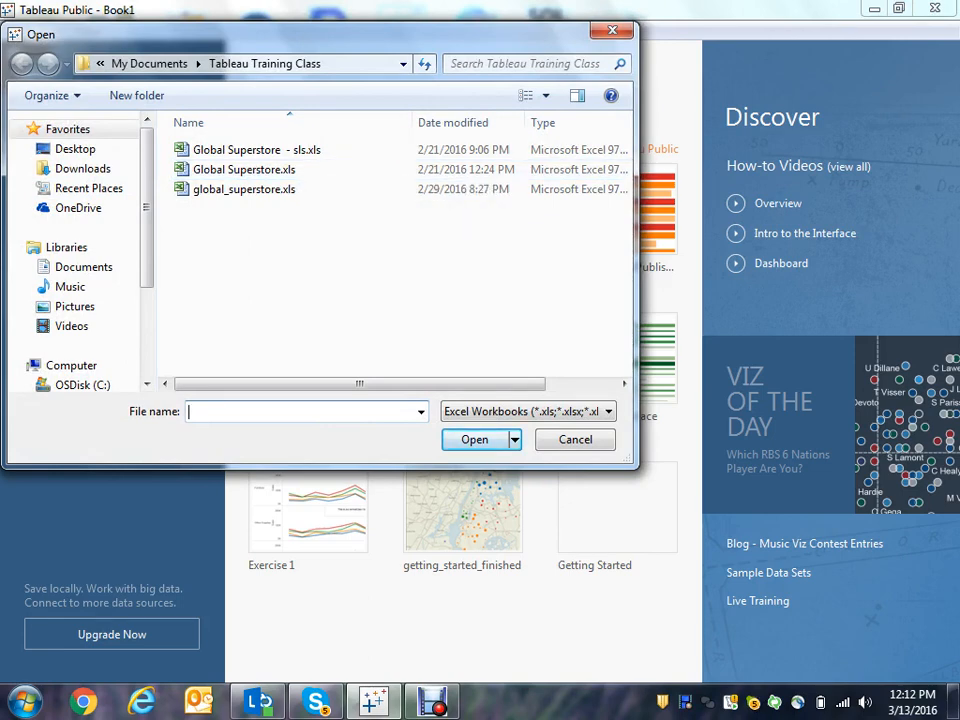
key(Escape)
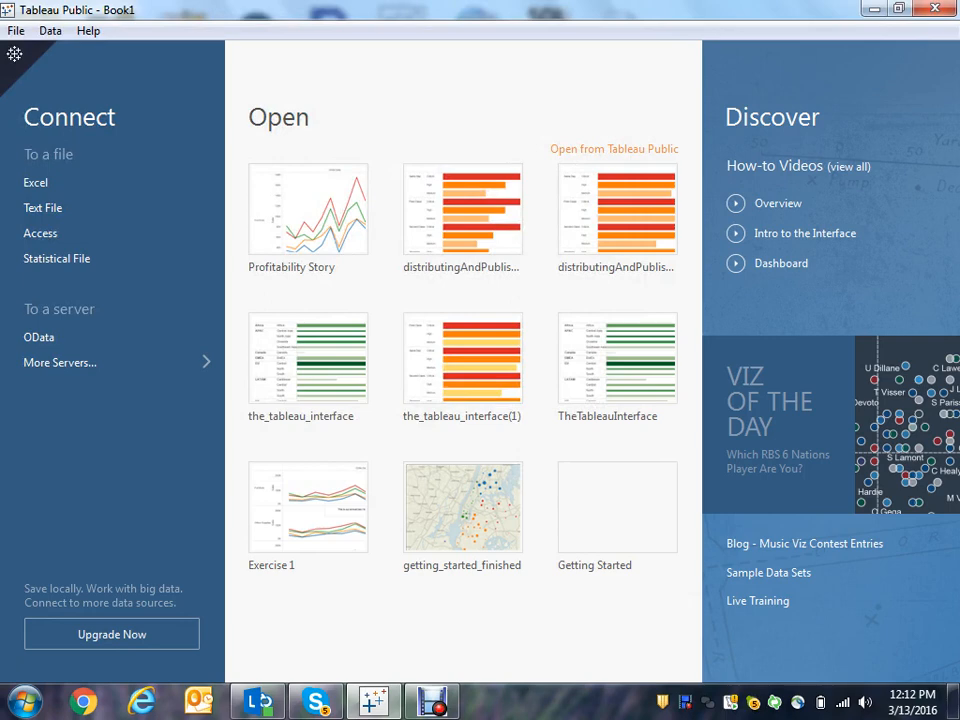
click(14, 54)
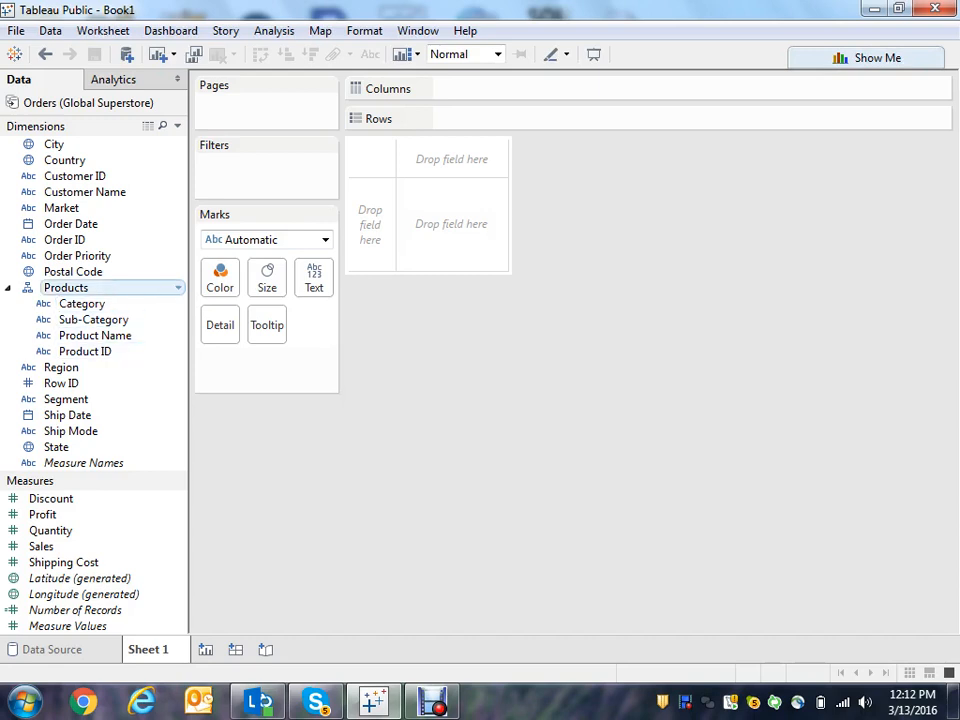
- Put Category on Rows and drill the Products hierarchy down through Sub-Category and Product Name and back up
click(8, 288)
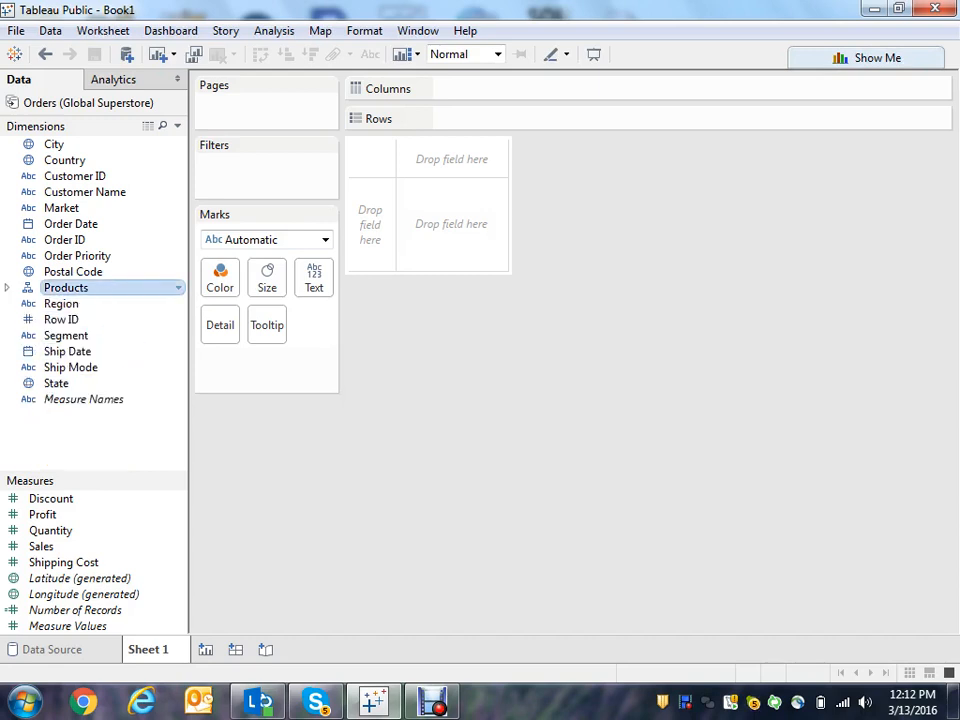
click(8, 288)
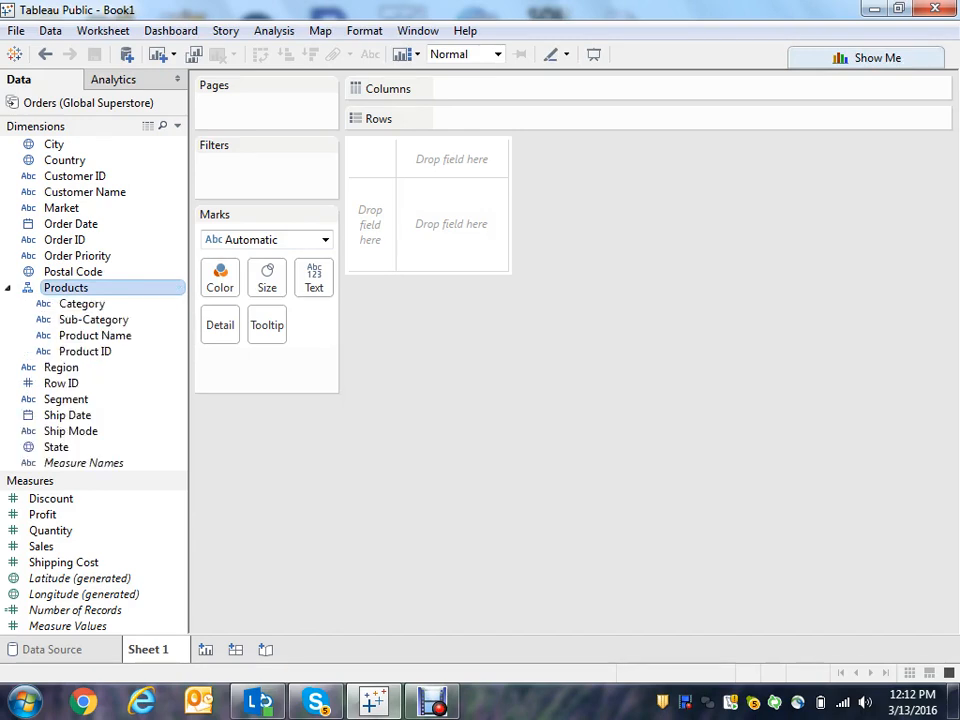
double_click(81, 303)
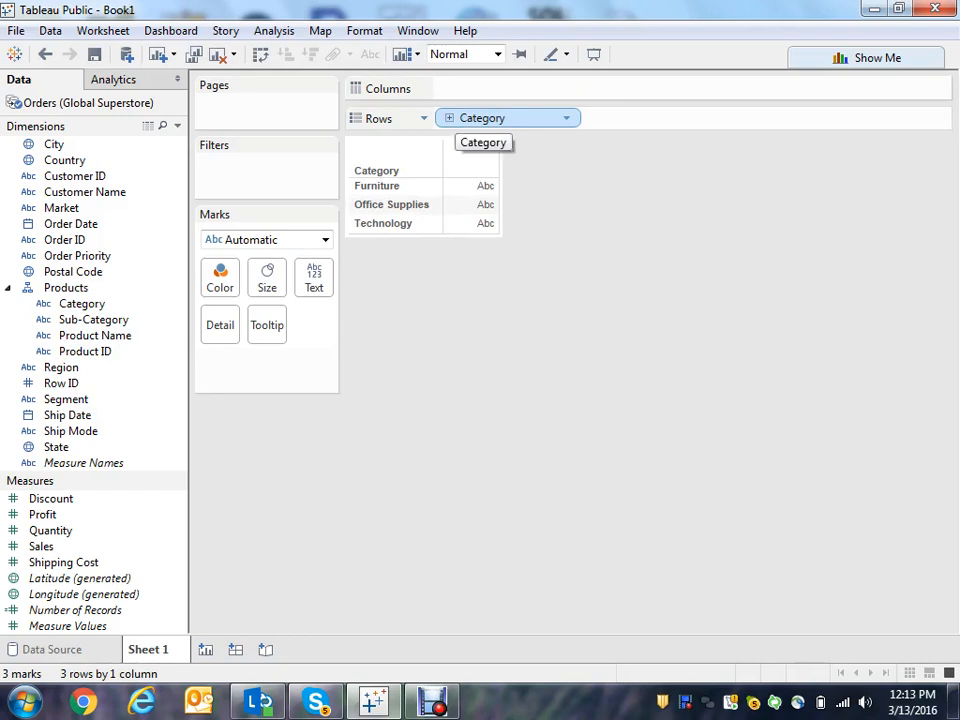
click(449, 118)
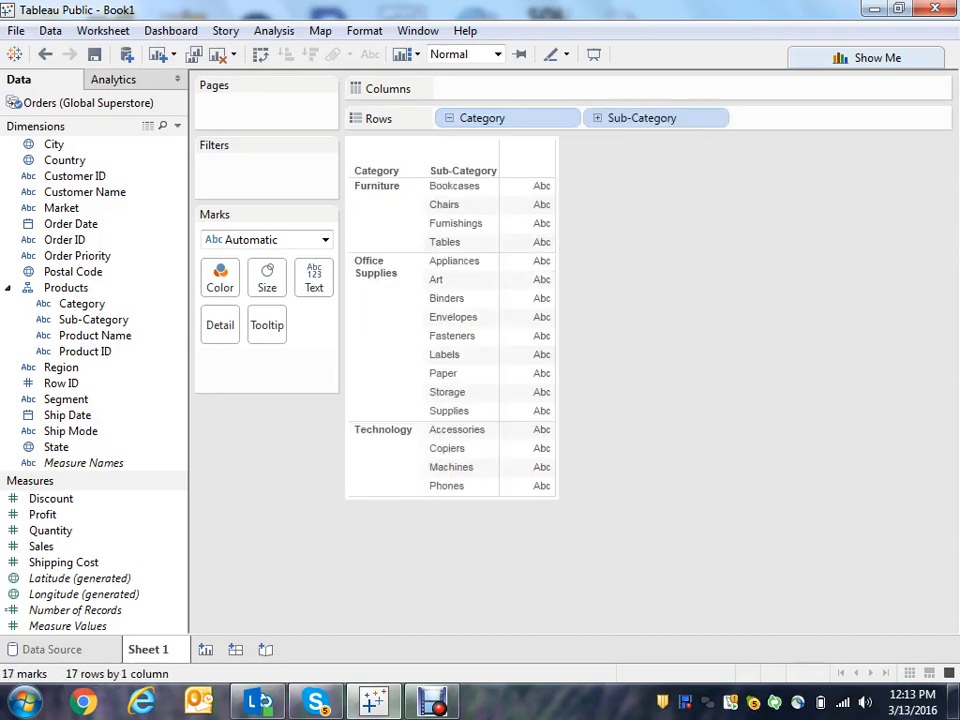
click(597, 118)
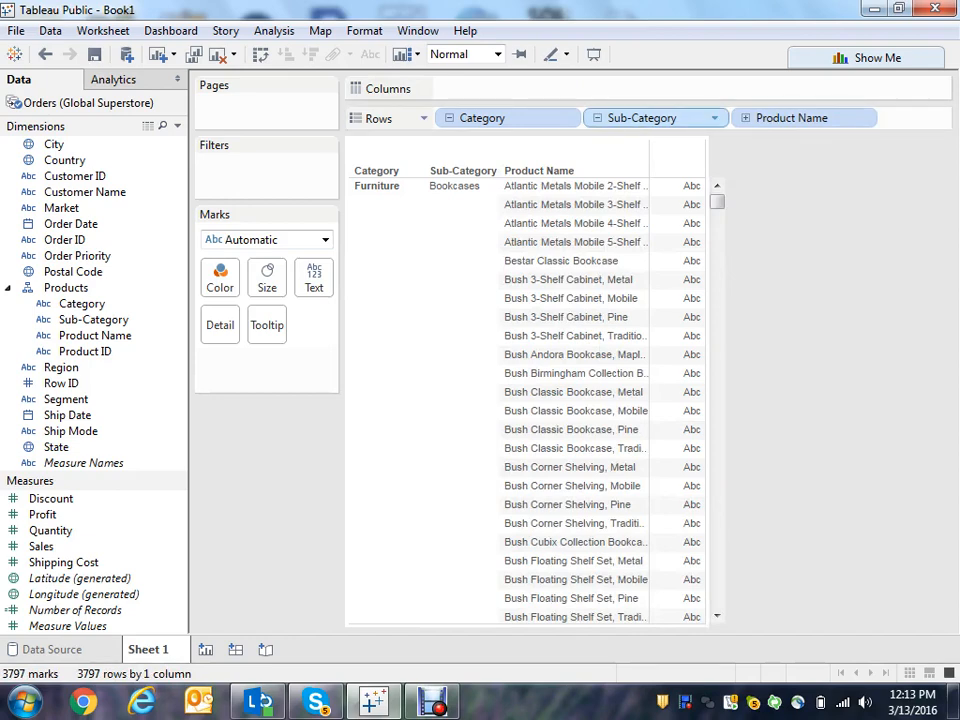
click(449, 118)
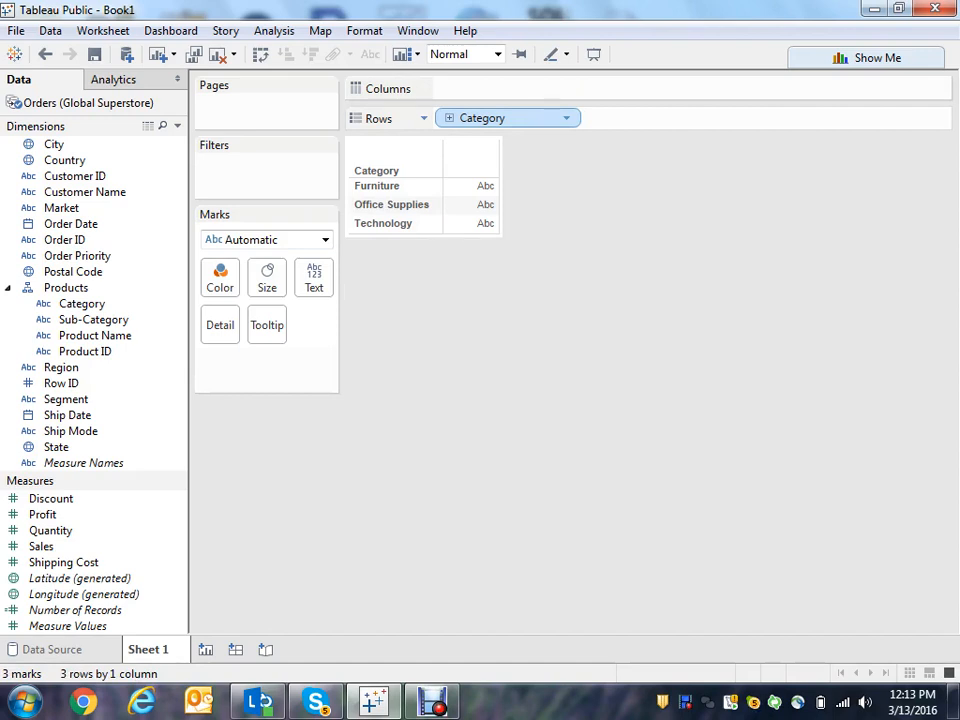
- Clear the sheet and add Sales to the view as a bar
click(217, 54)
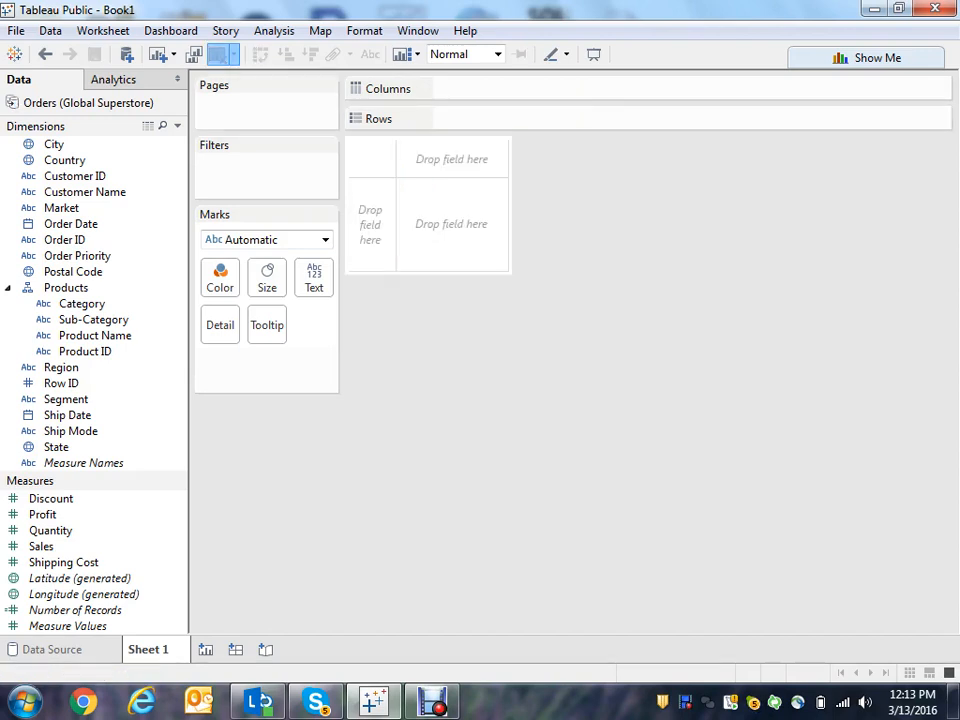
double_click(41, 546)
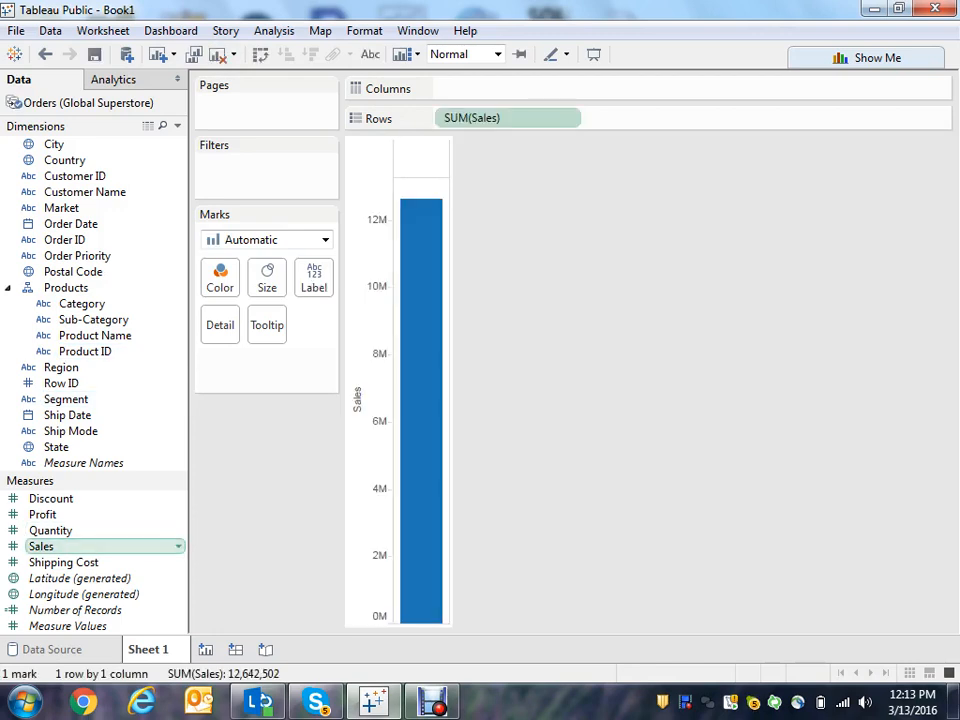
- Show mark labels on the Sales bar
click(314, 278)
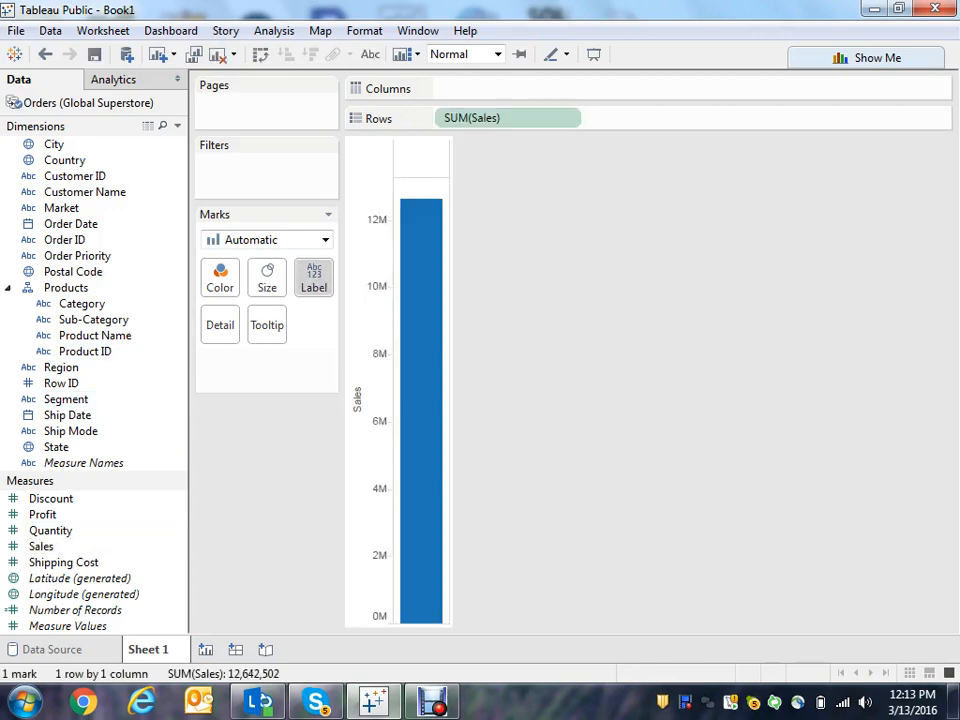
click(354, 319)
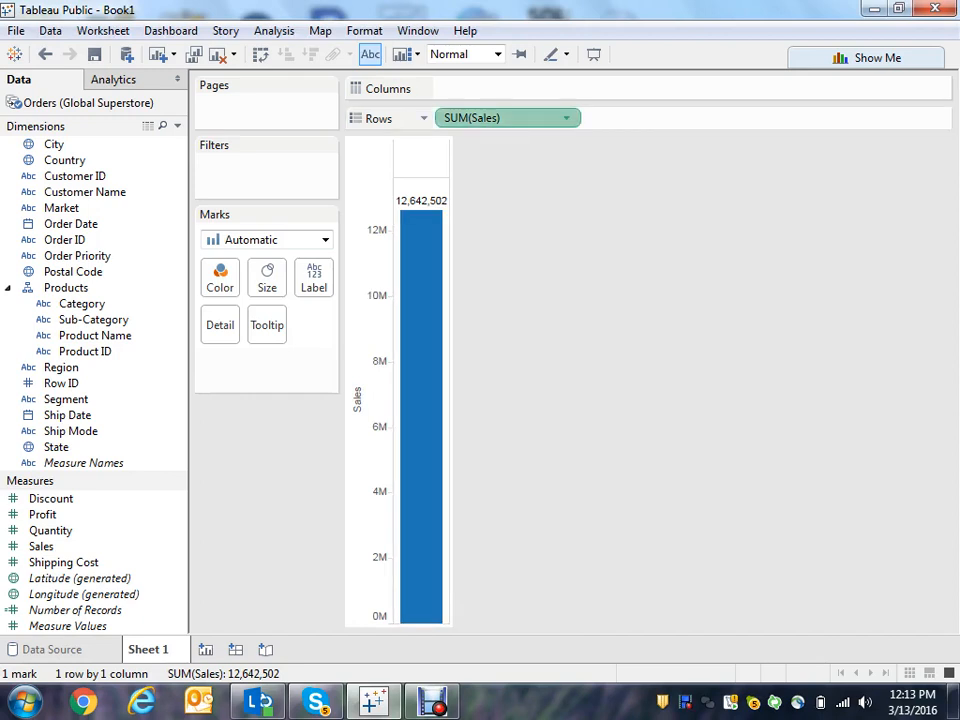
- Move SUM(Sales) to Columns and add Category to Rows for a horizontal bar chart
drag(506, 118, 506, 88)
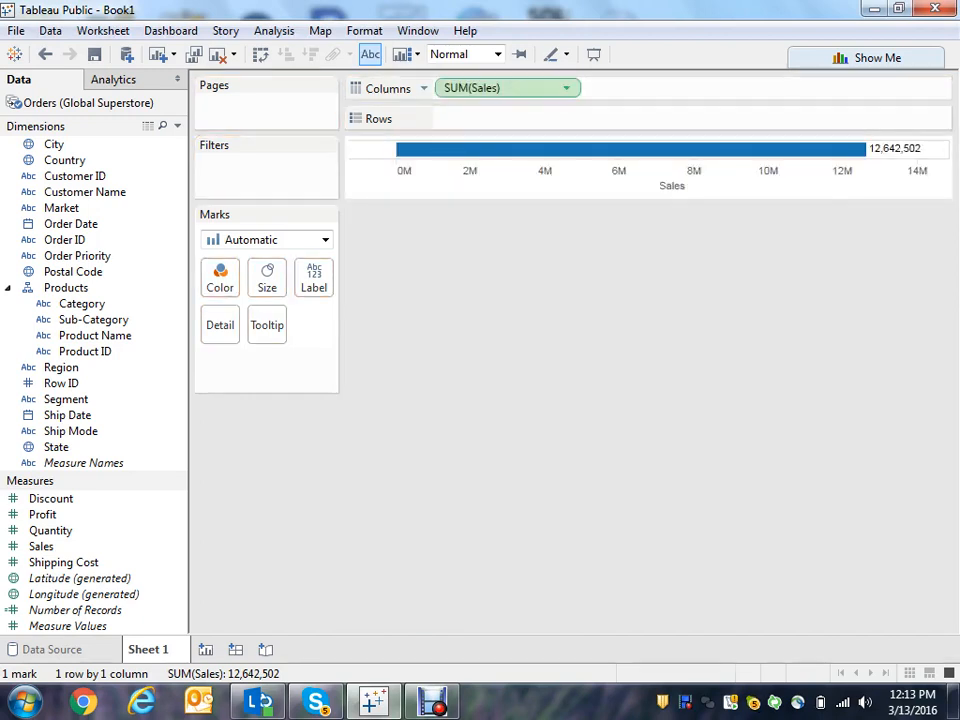
mouse_move(639, 149)
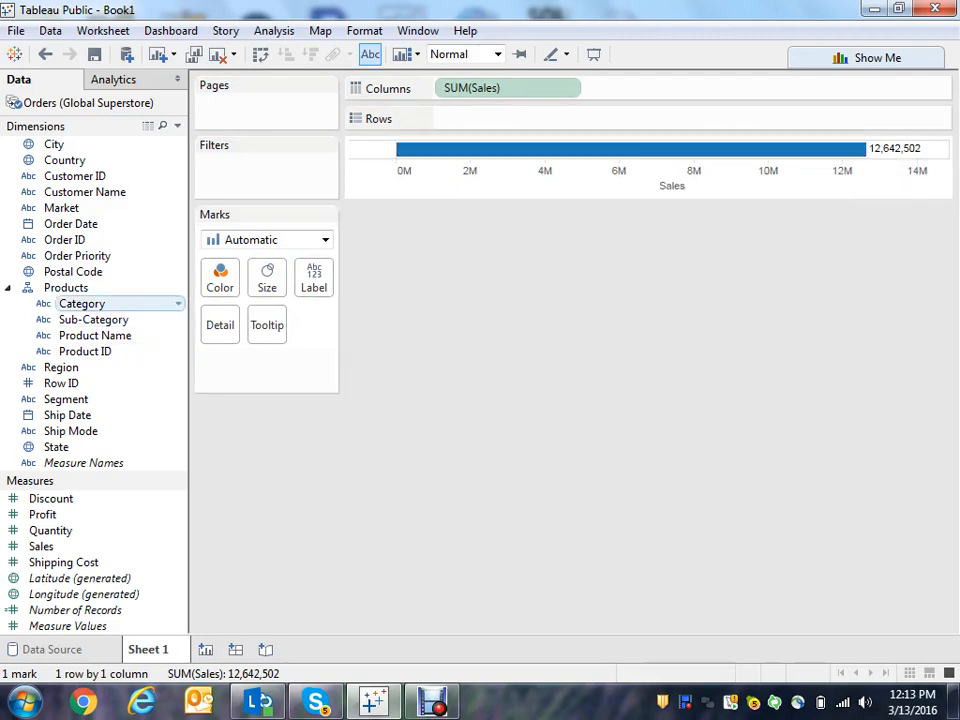
double_click(81, 303)
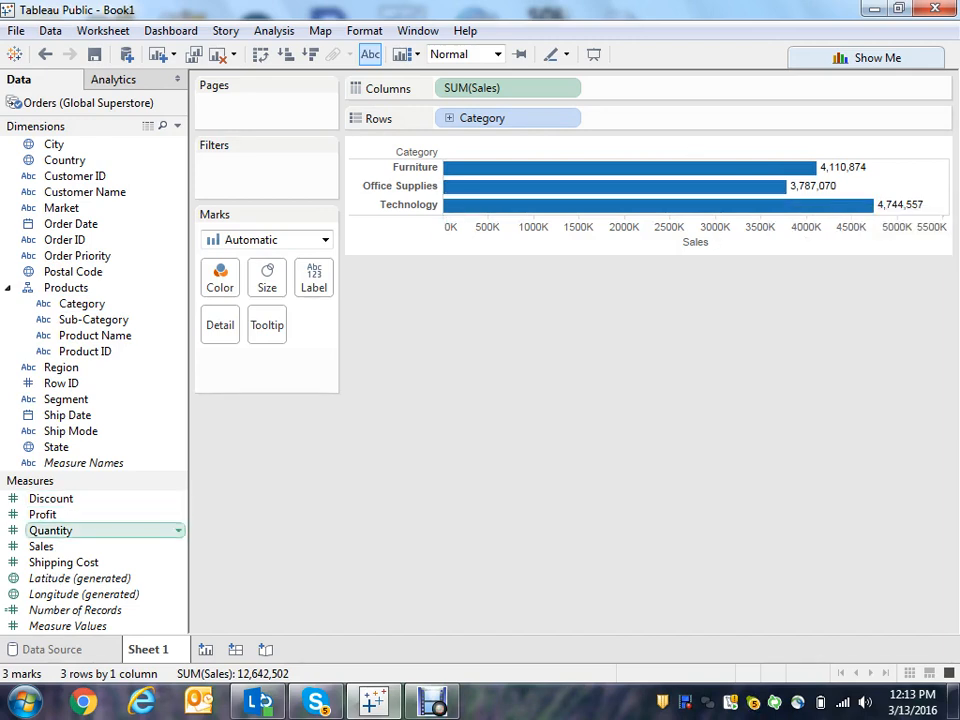
- Set the Sales field's default number format to Currency (Custom) with 0 decimal places
right_click(107, 545)
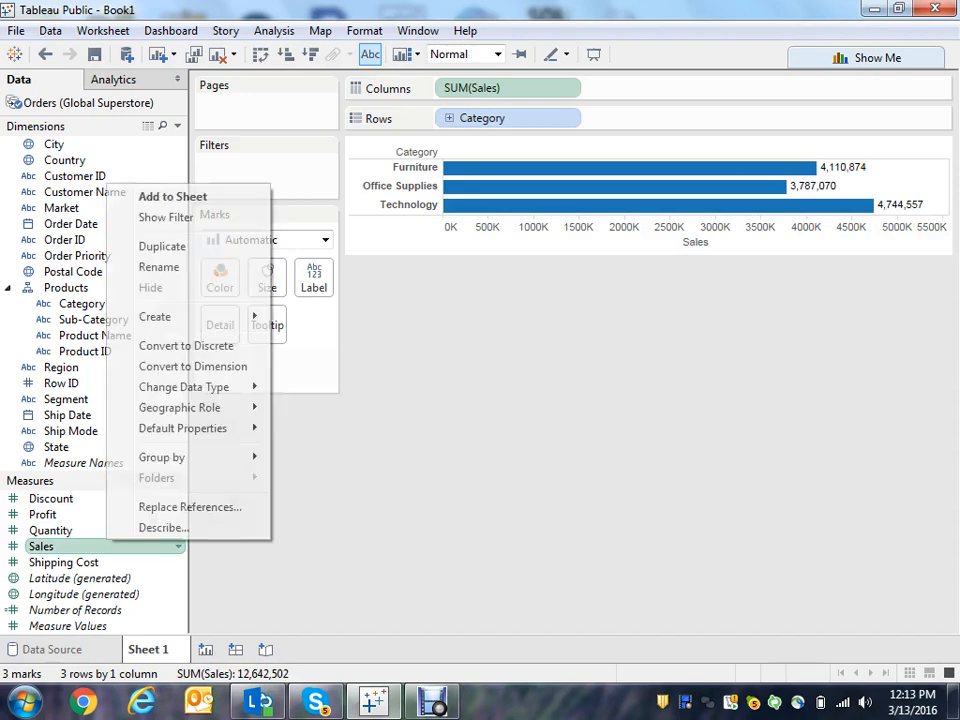
mouse_move(200, 457)
mouse_move(200, 428)
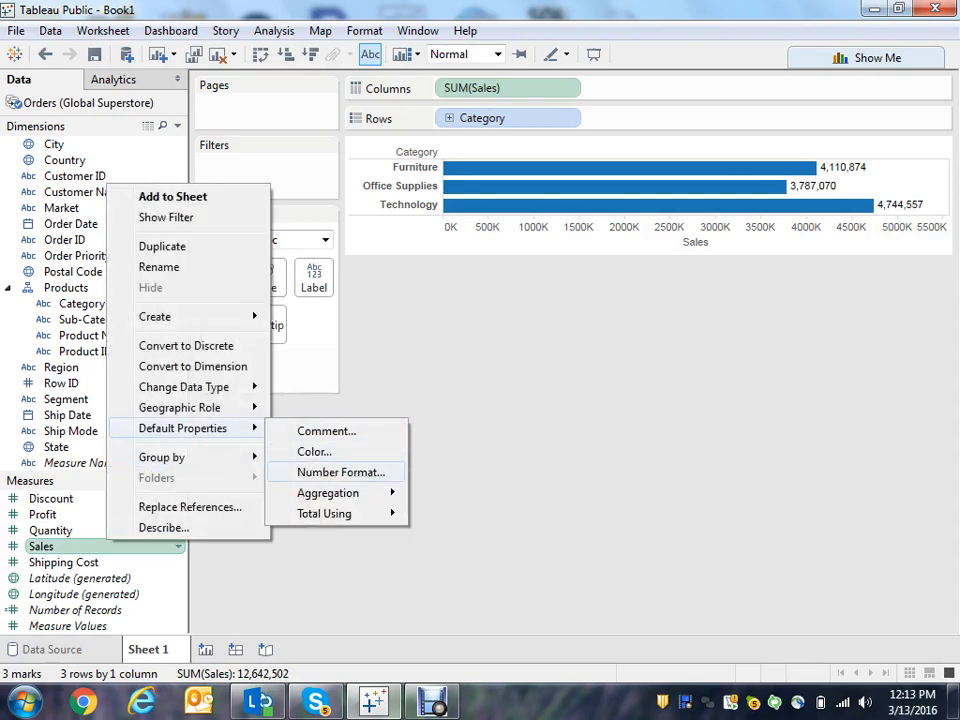
click(340, 472)
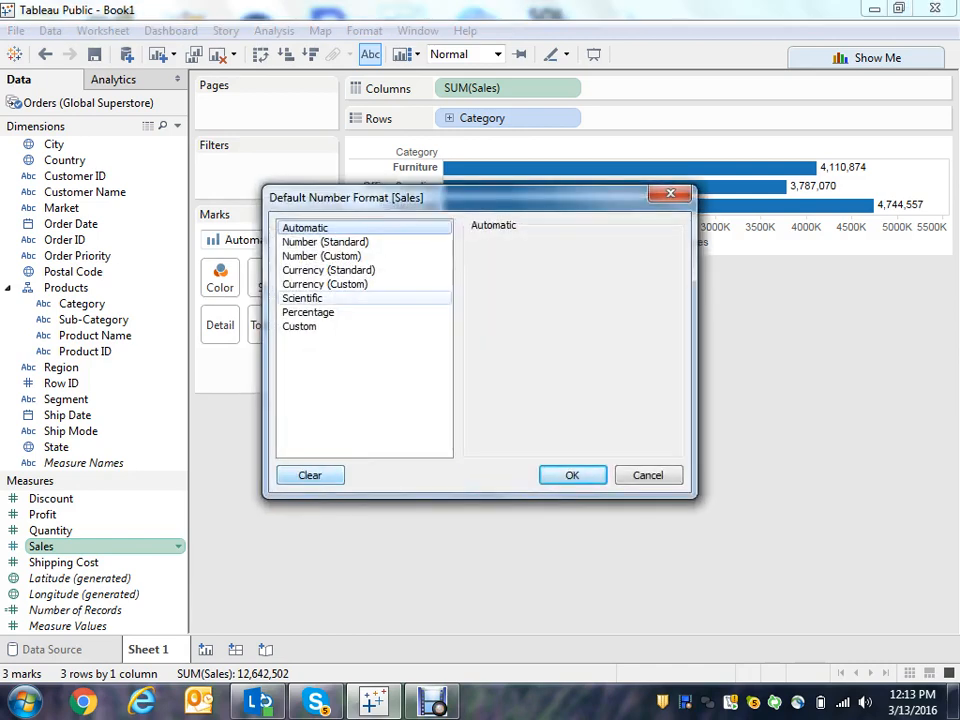
click(325, 284)
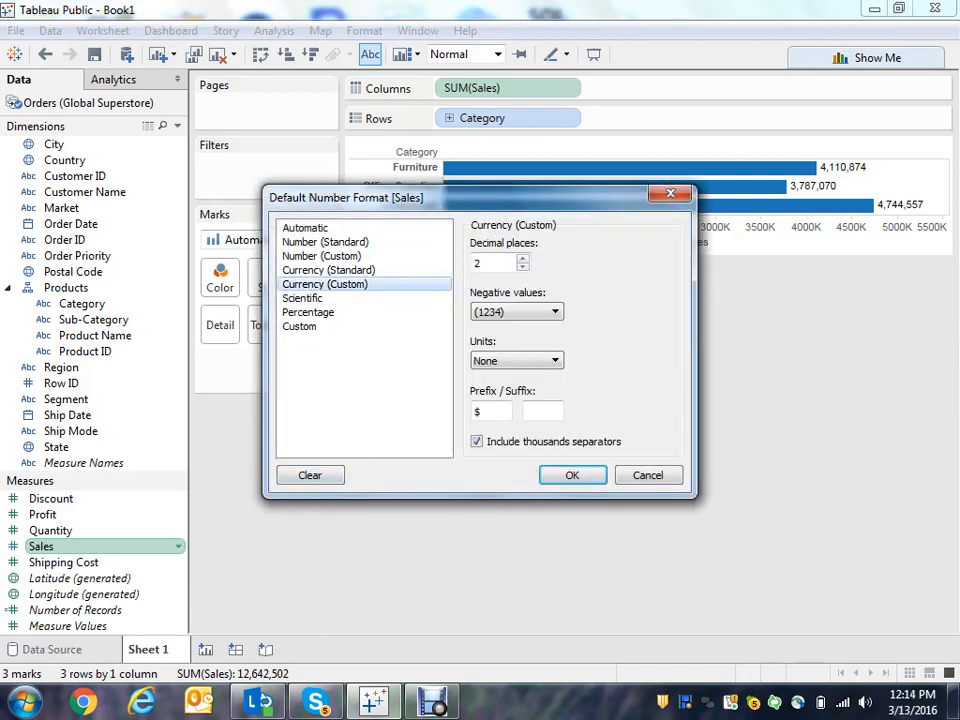
click(522, 267)
click(522, 267)
click(570, 474)
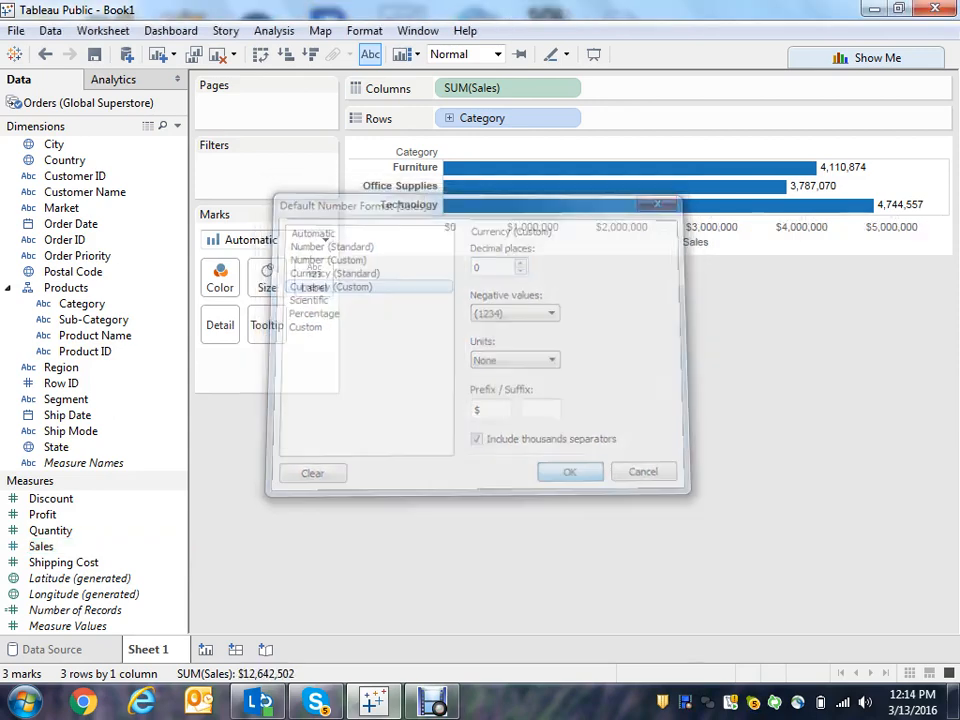
mouse_move(836, 206)
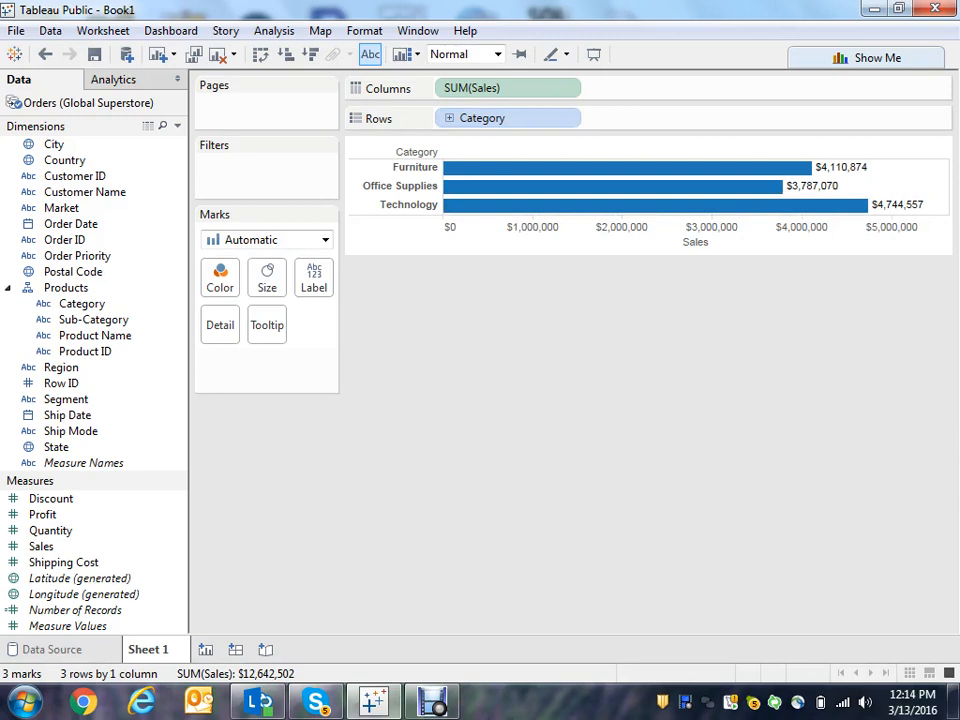
- Drill the Category hierarchy down to Sub-Category and sort the bars in descending order of sales
click(449, 118)
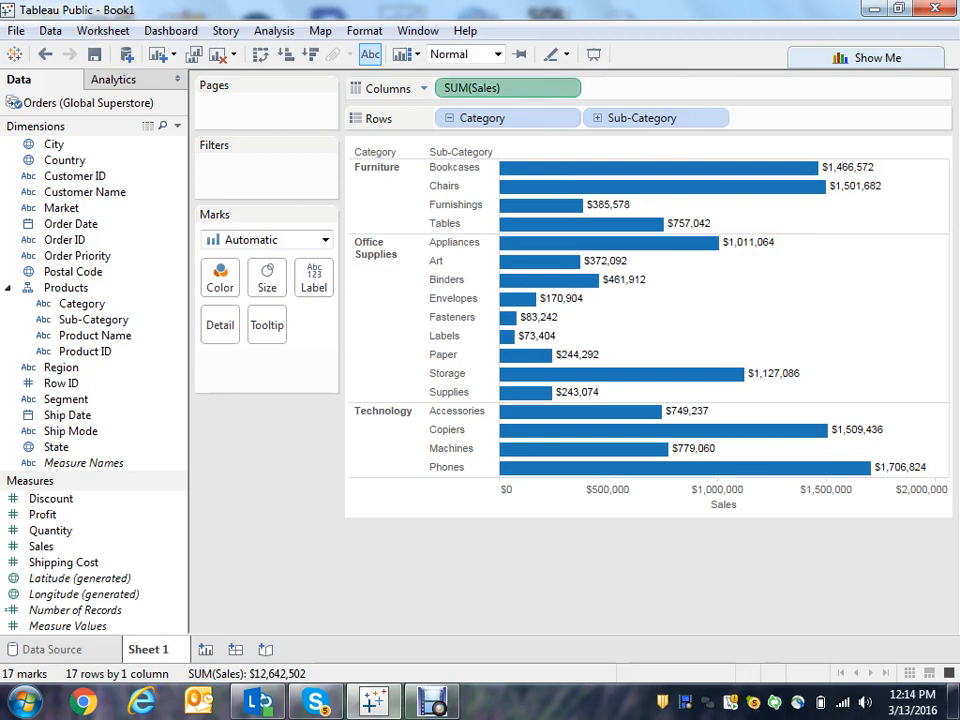
click(310, 54)
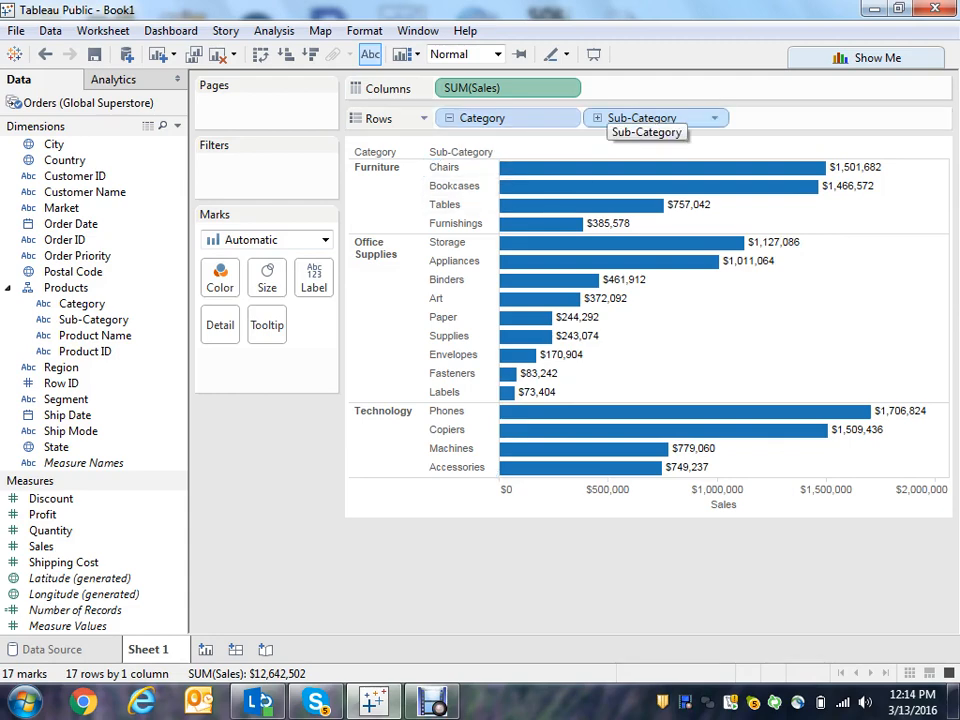
click(597, 118)
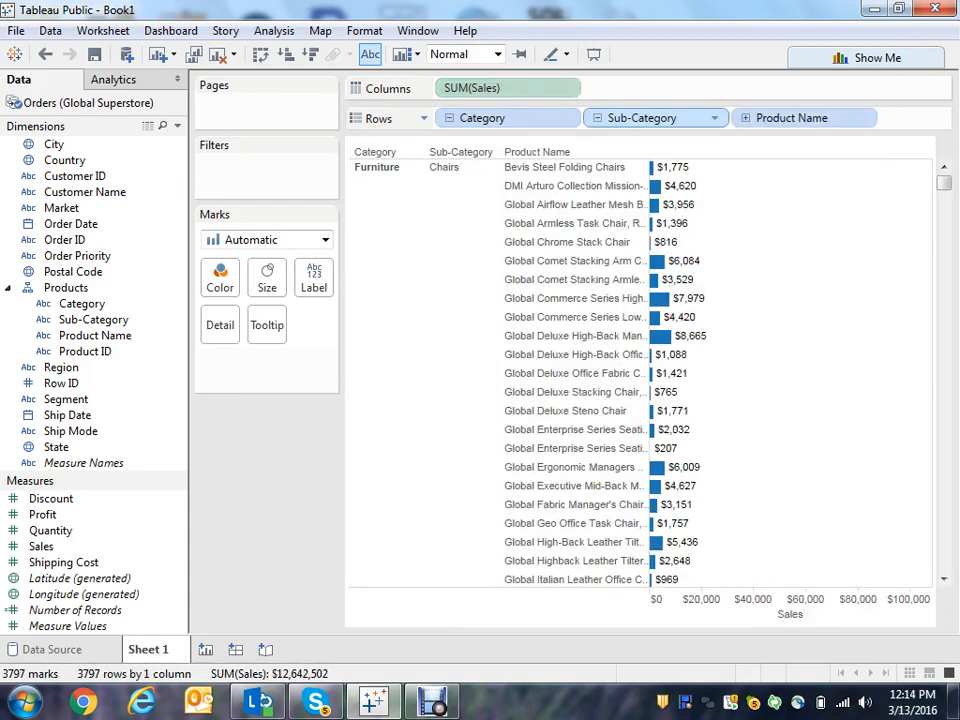
click(597, 118)
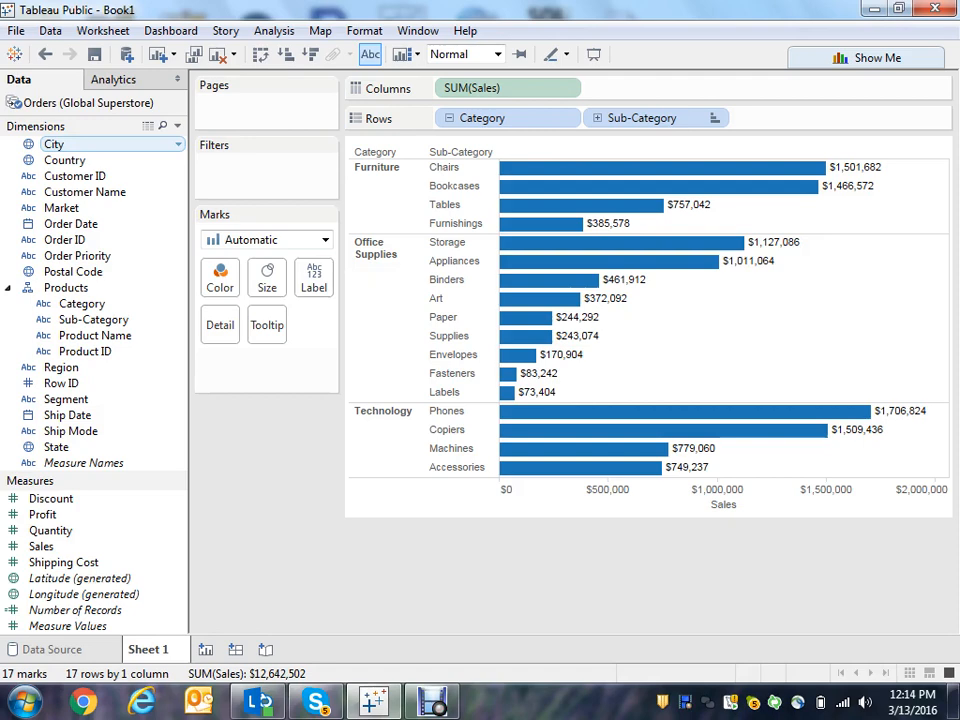
- Create a hierarchy named Location from State and City
drag(54, 144, 52, 449)
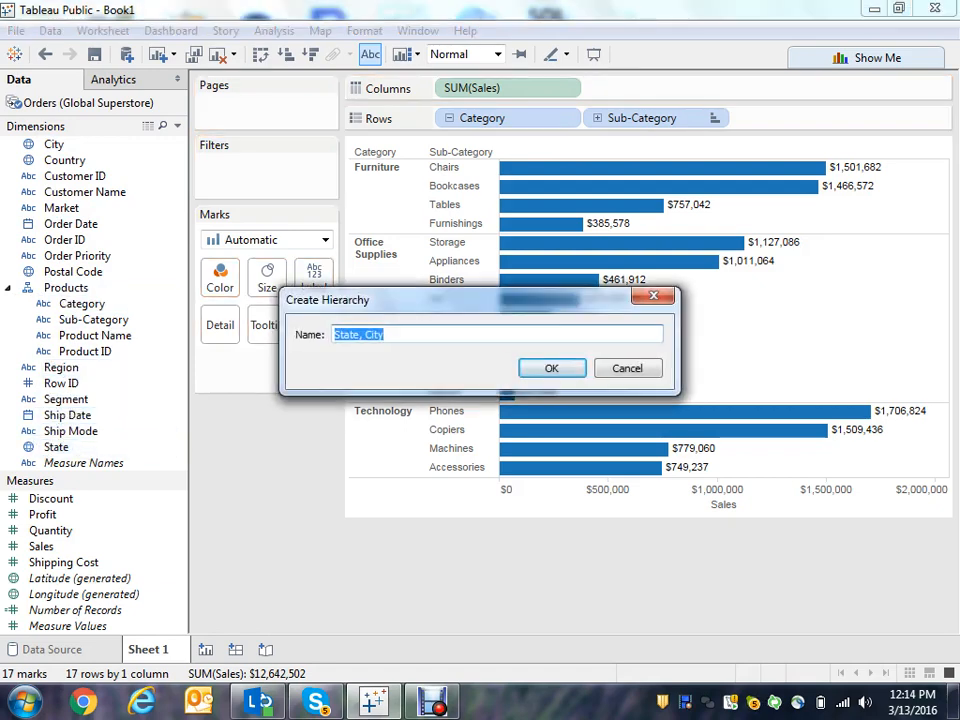
text(Loc)
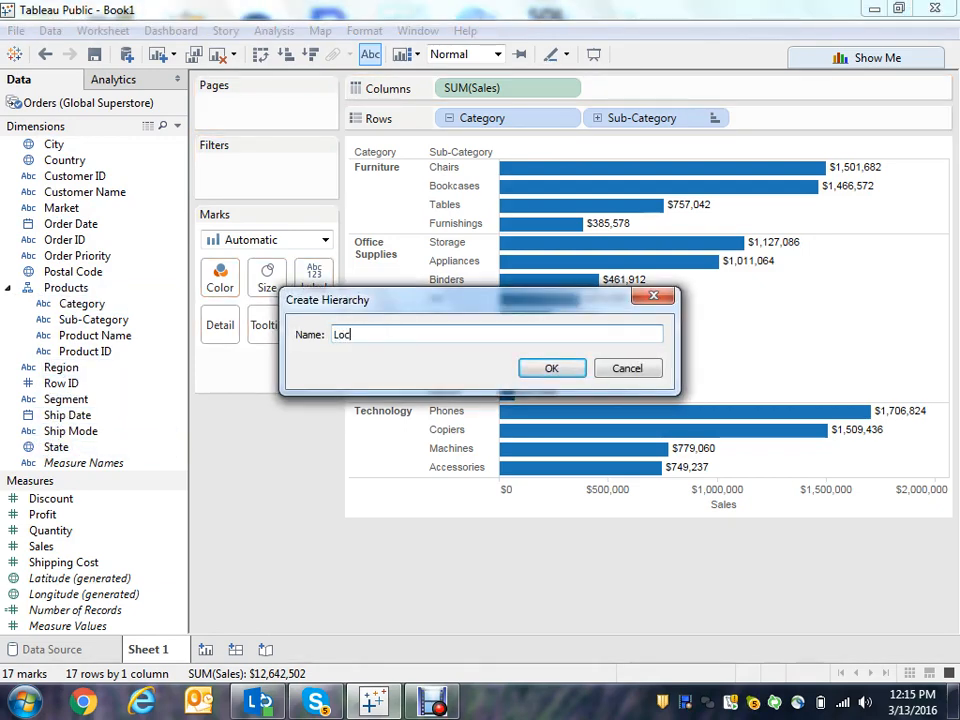
text(ation)
key(Return)
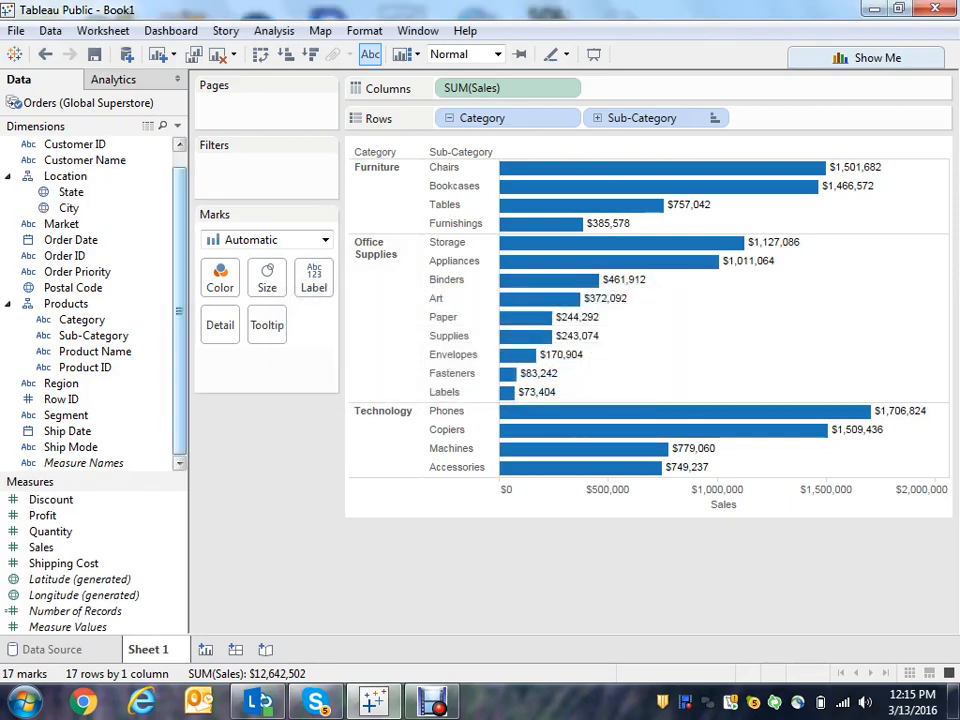
- Add Country, Region and Market to the top of the Location hierarchy, and collapse the Location and Products hierarchies
scroll(100, 160, up, 1)
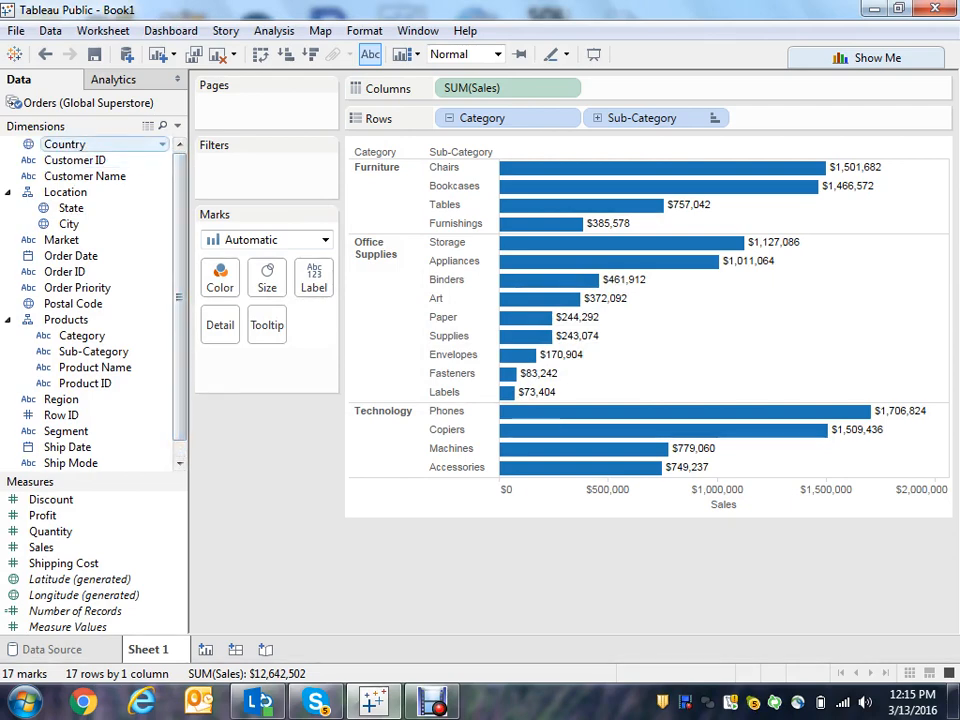
drag(65, 144, 72, 202)
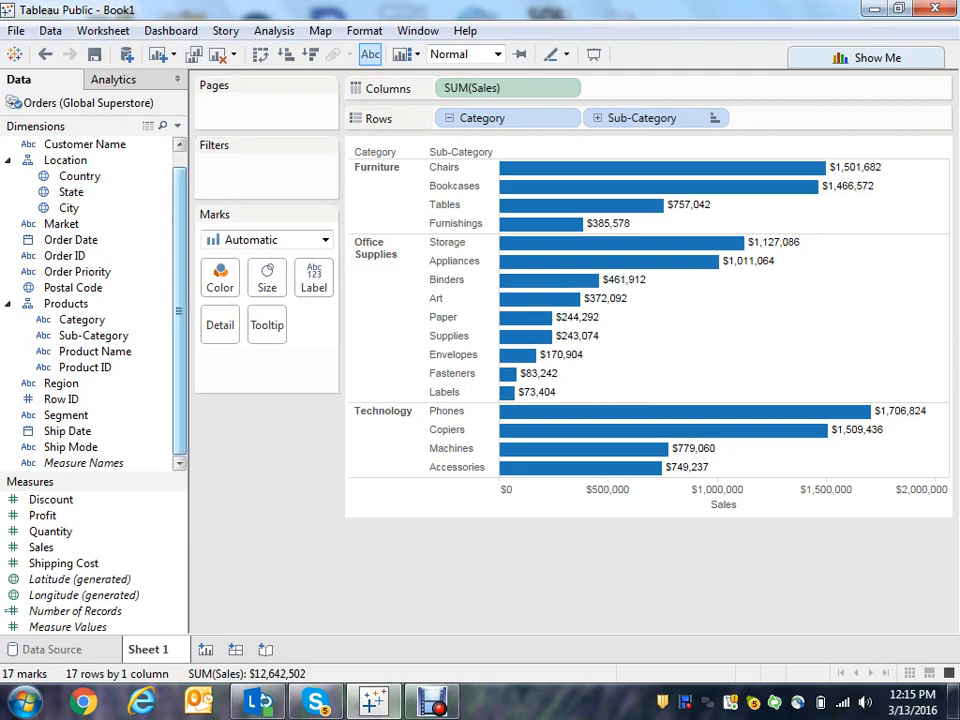
drag(61, 383, 85, 176)
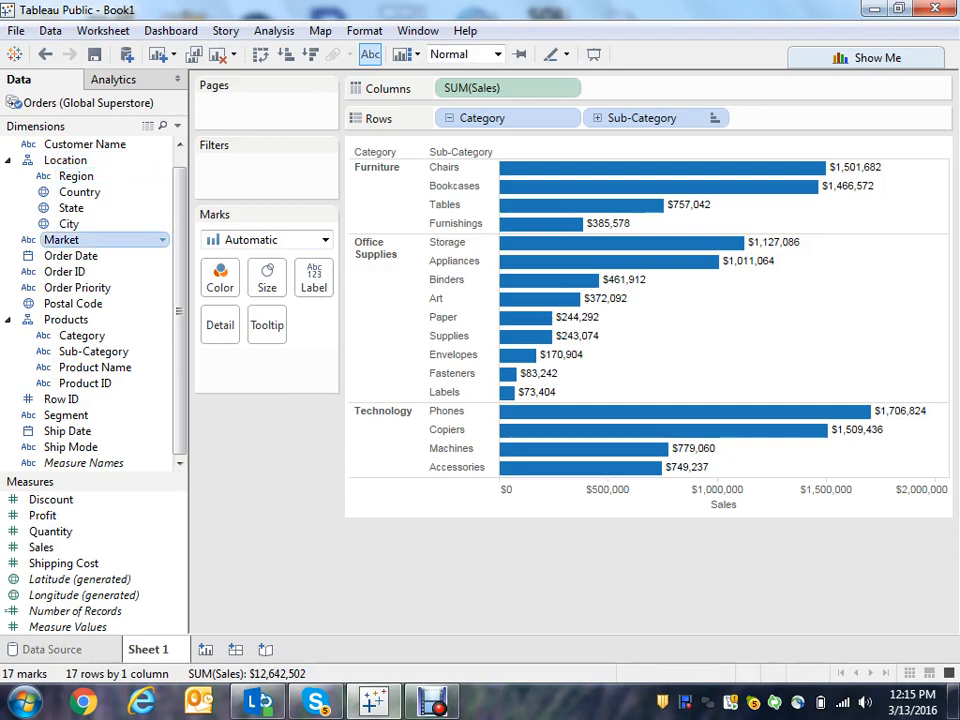
drag(61, 240, 62, 160)
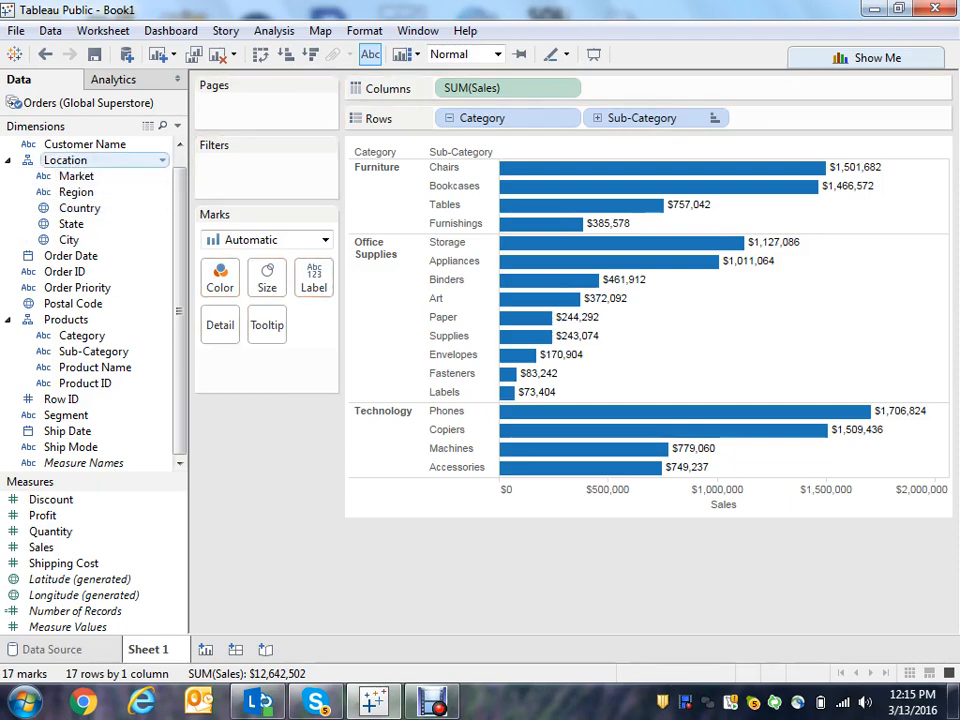
click(8, 160)
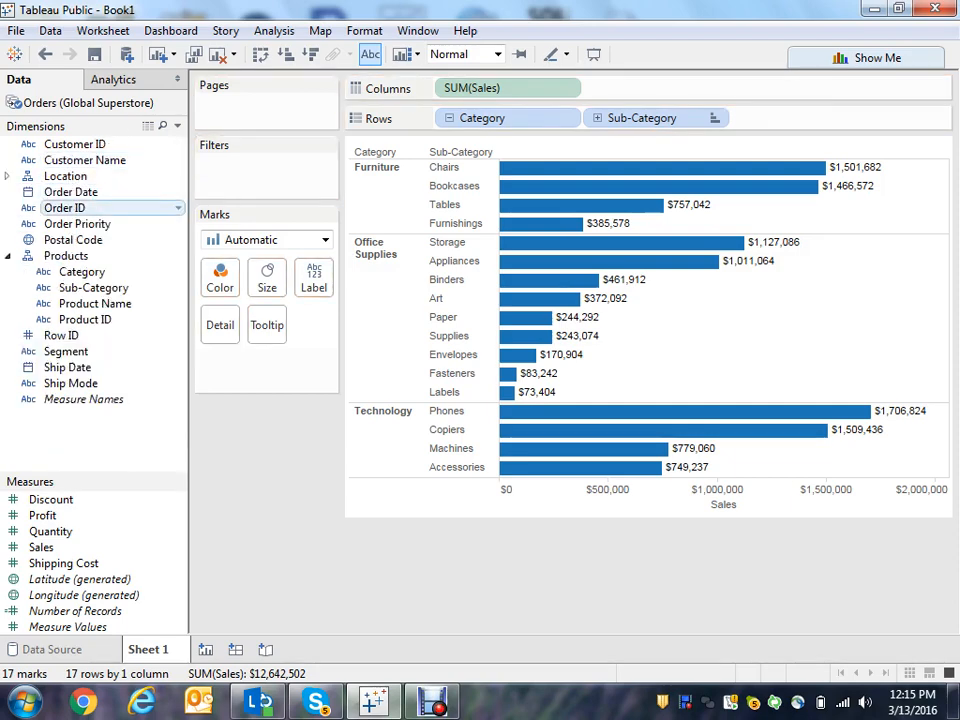
click(8, 256)
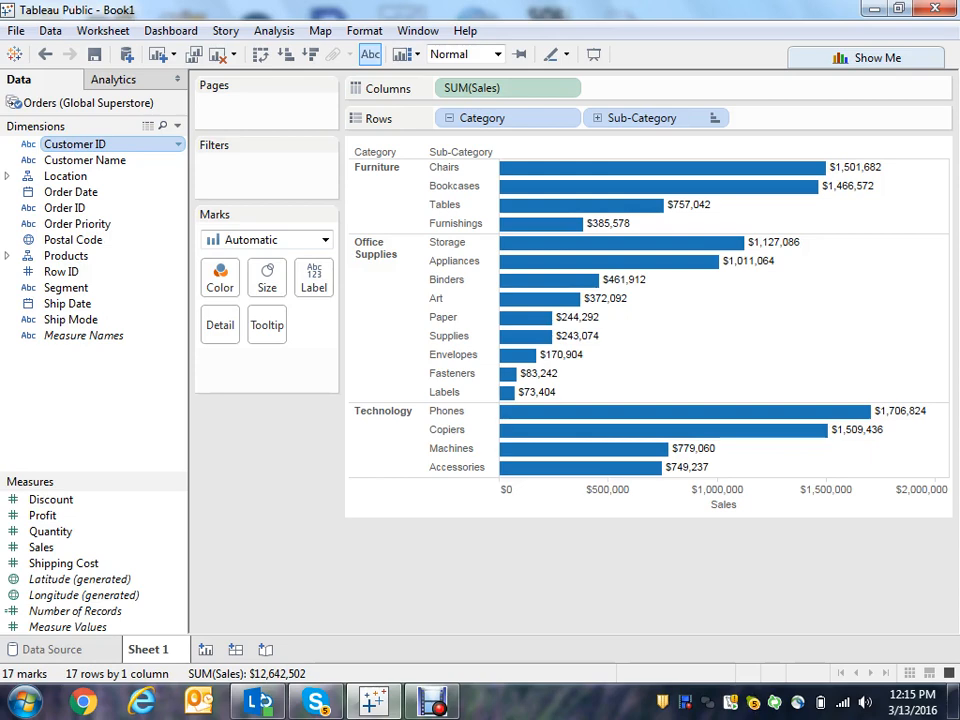
- Group the dimensions list by folder instead of by data source table
right_click(164, 143)
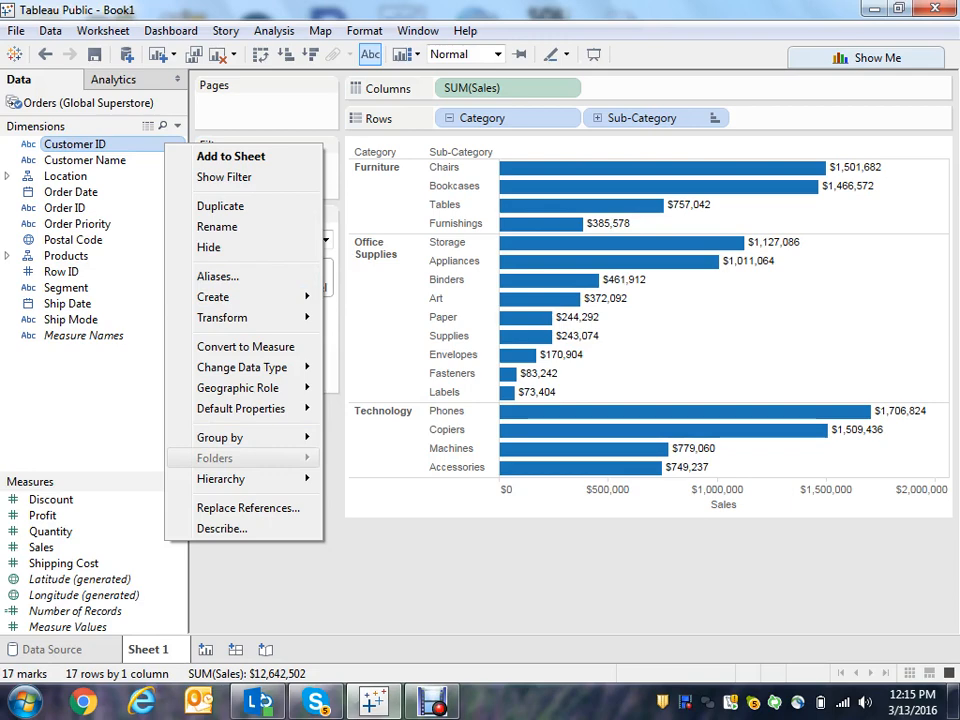
mouse_move(230, 437)
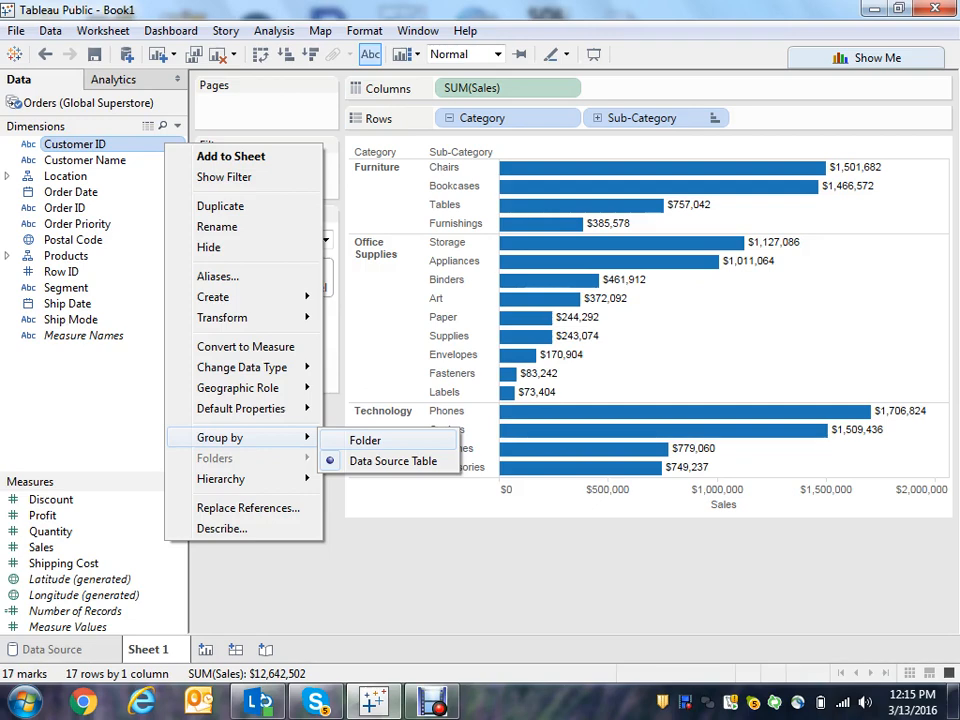
click(366, 440)
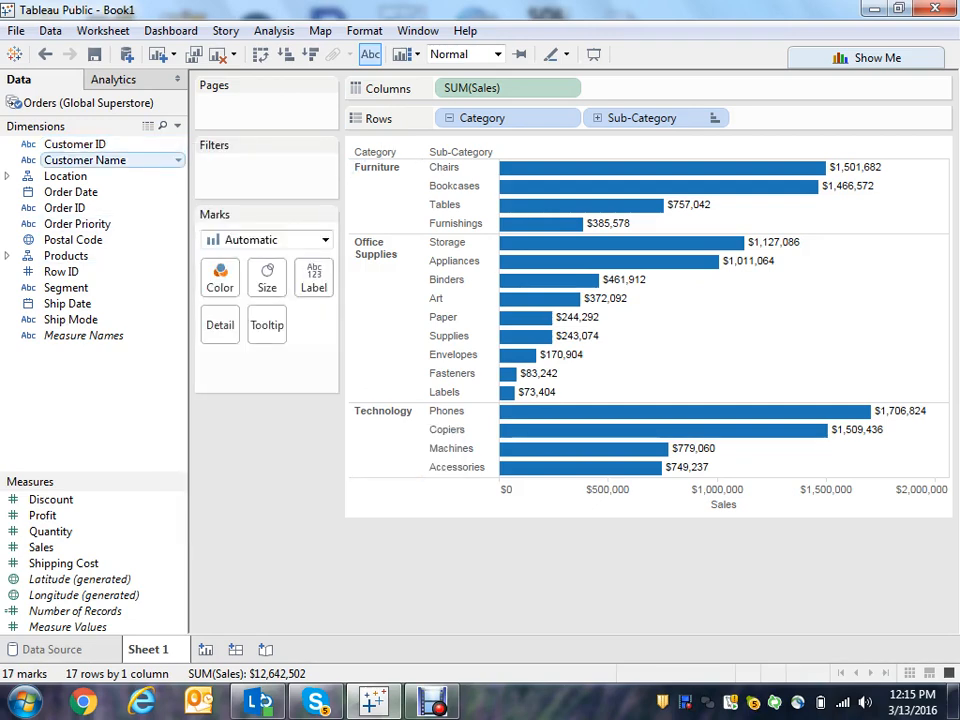
- Create a Customer folder from Customer ID, move Customer Name into it, and collapse it
click(75, 144)
right_click(130, 144)
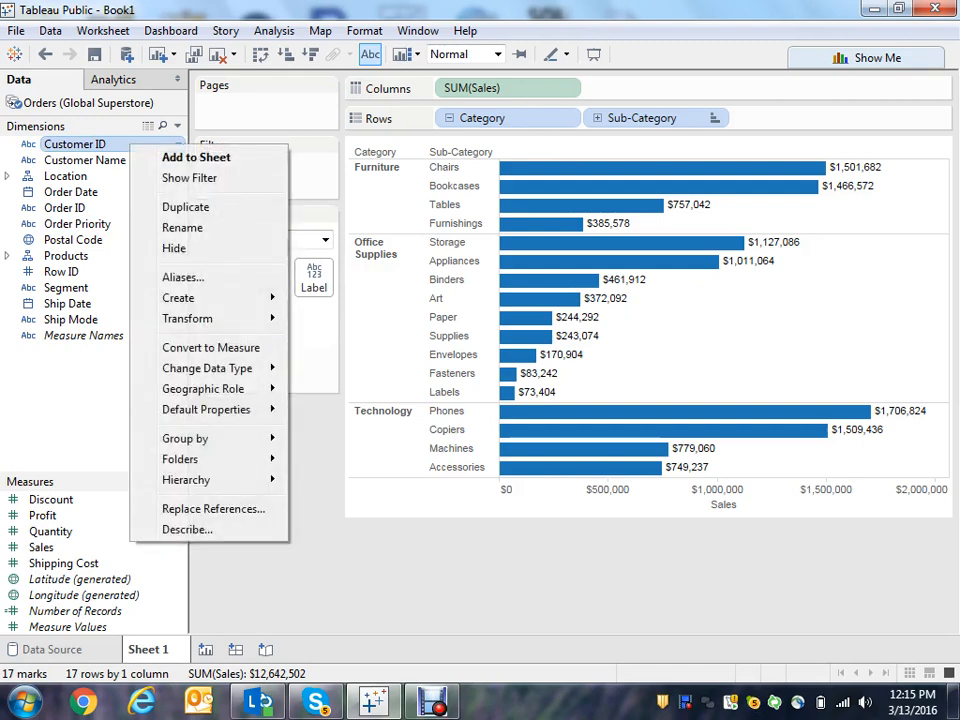
mouse_move(190, 438)
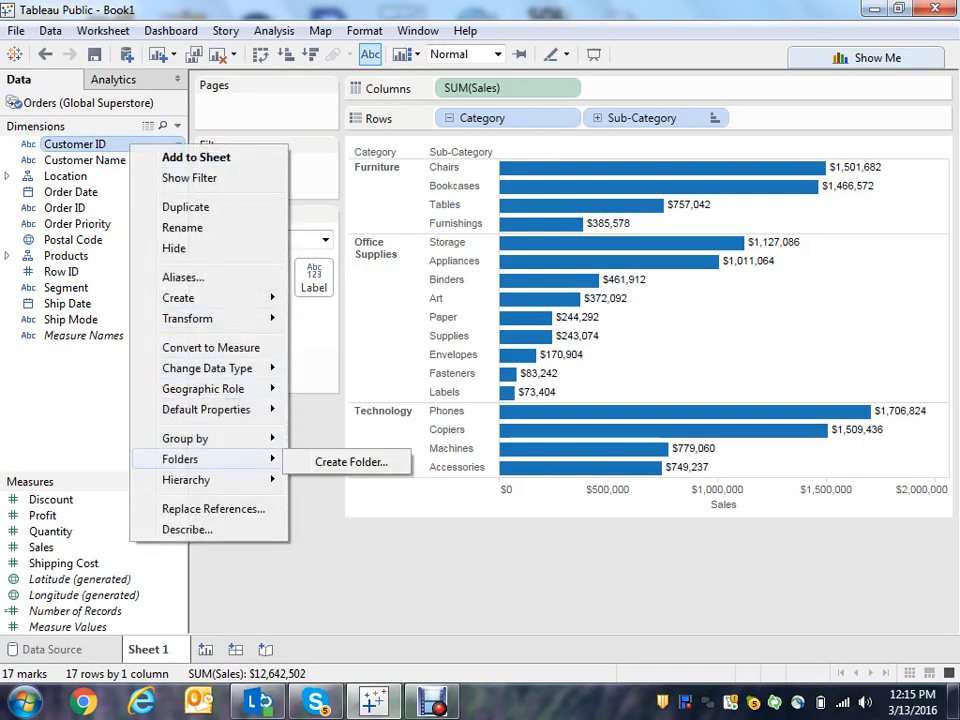
click(351, 462)
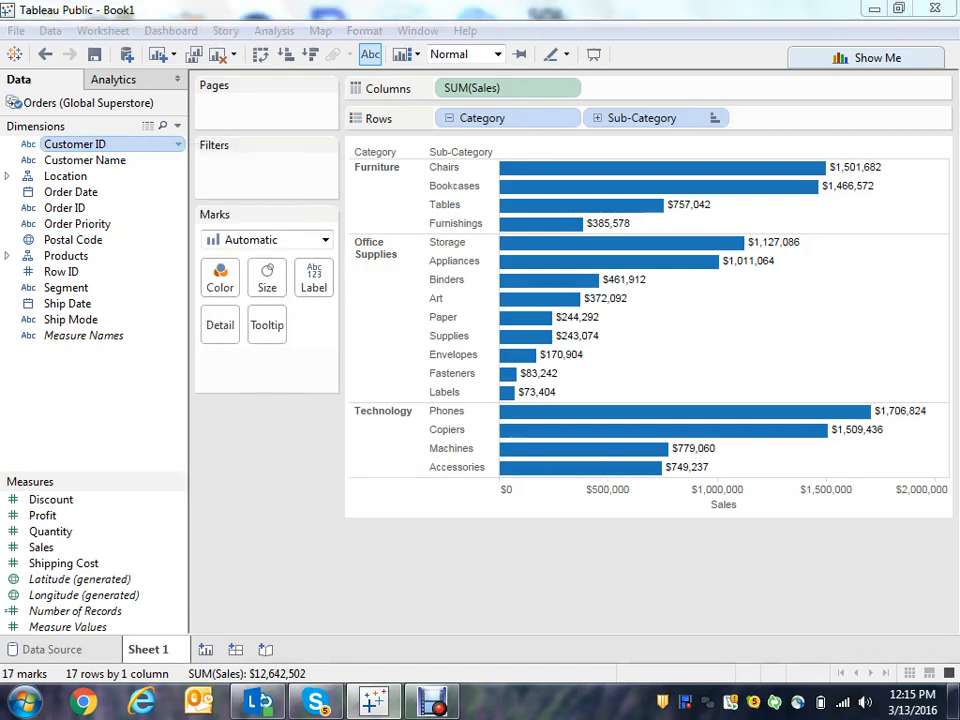
text(Cu)
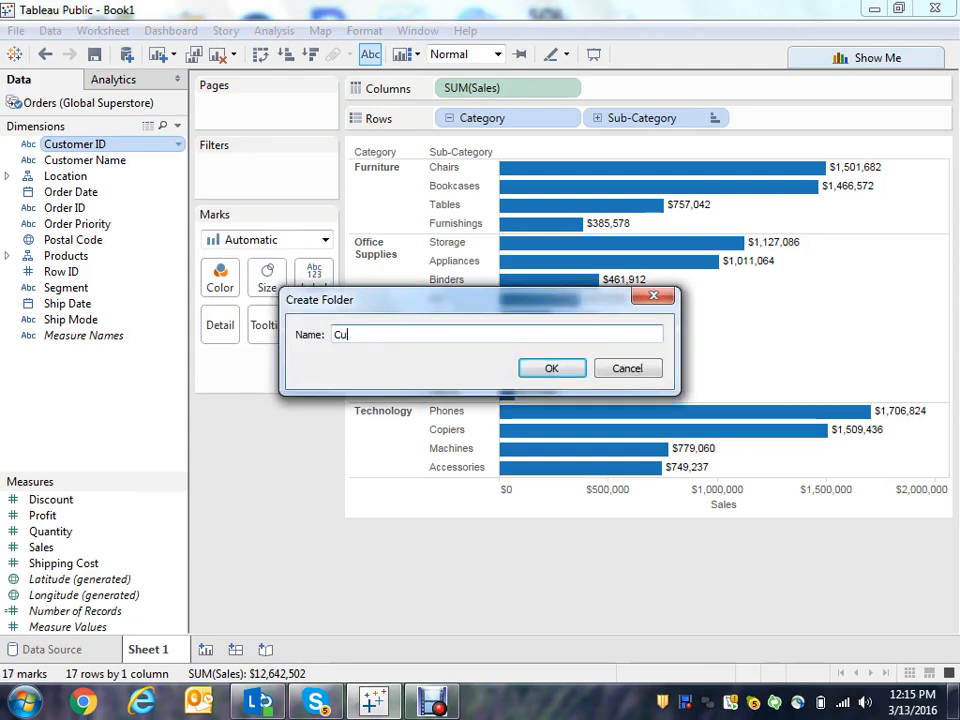
text(stomer)
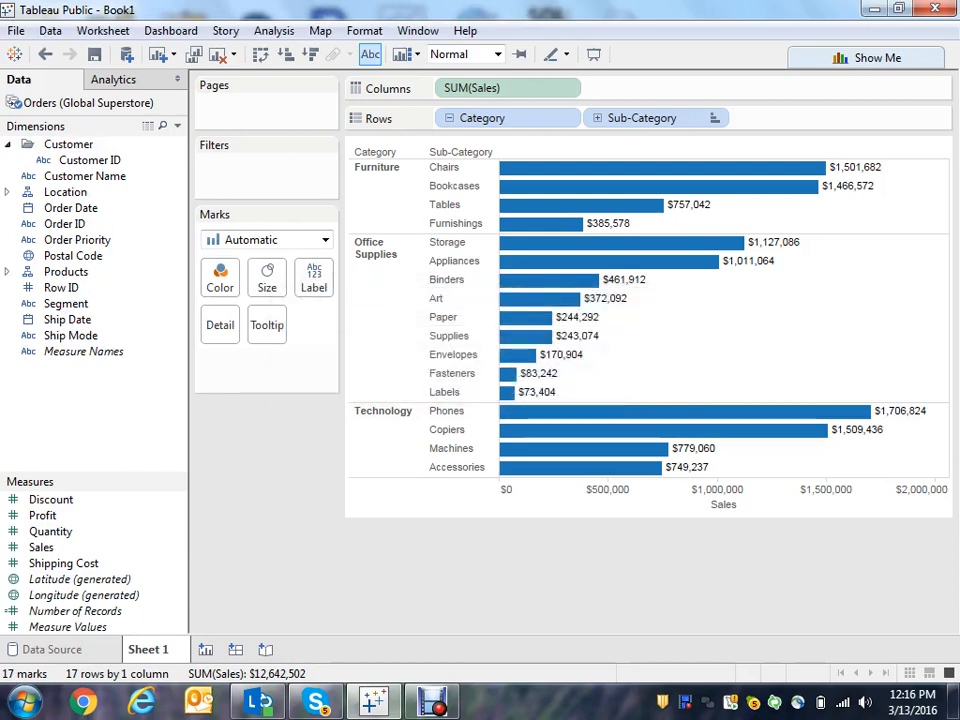
drag(88, 176, 101, 163)
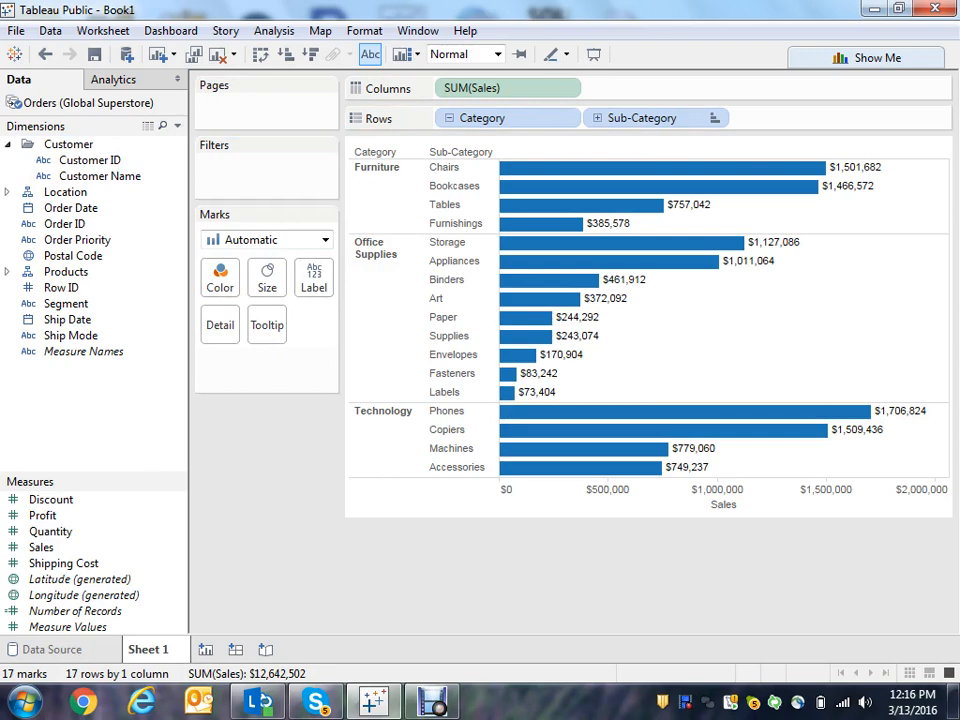
click(8, 144)
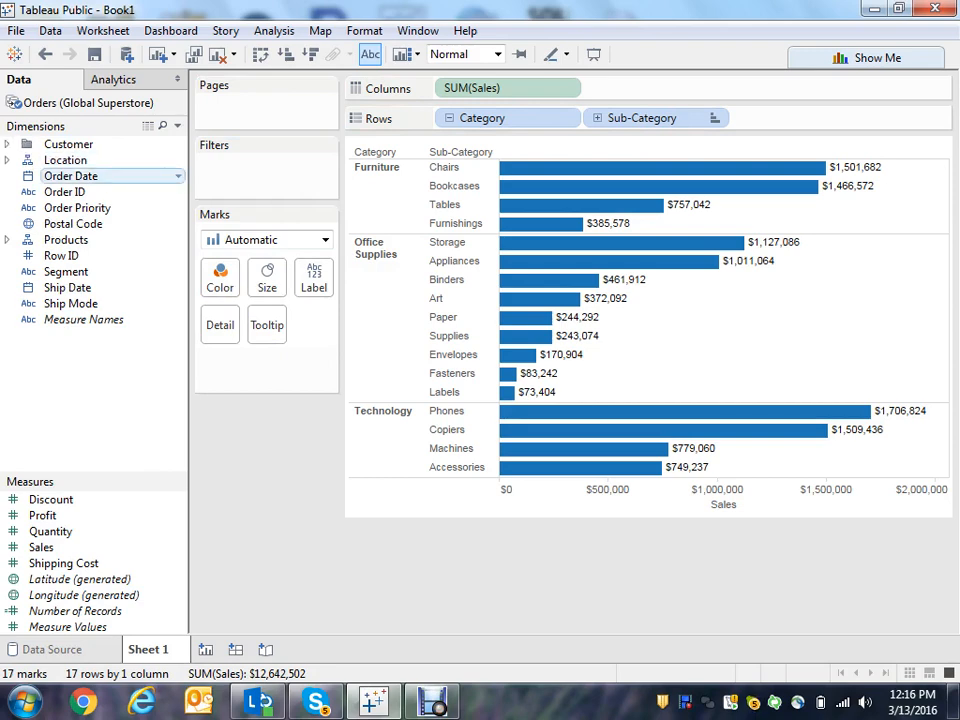
- Create an Orders folder from Order Date, move Order ID and Order Priority into it, and collapse it
click(178, 176)
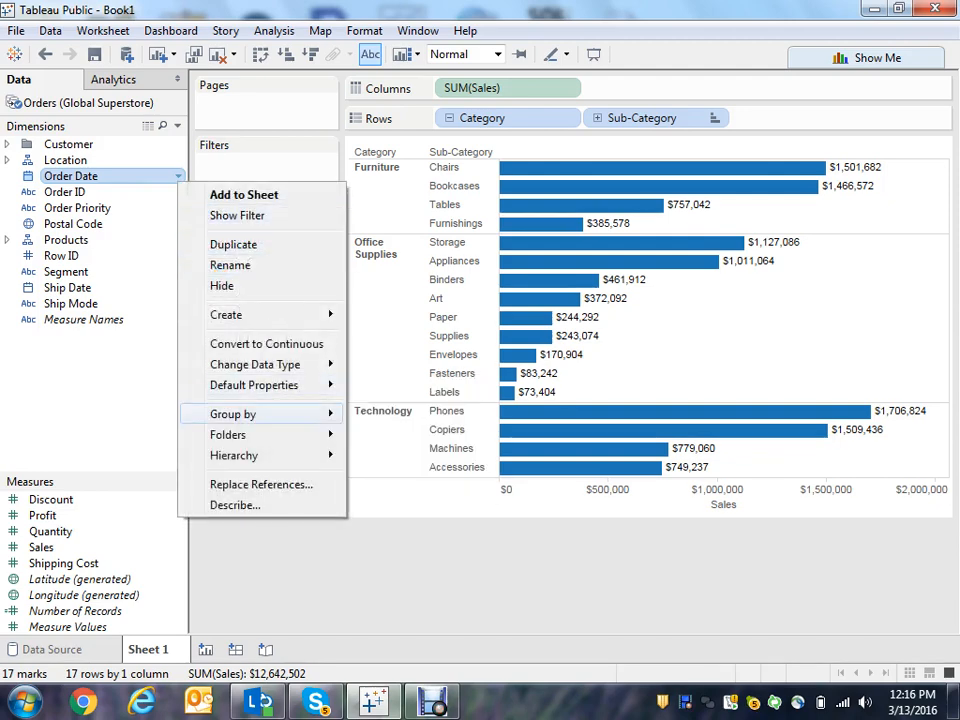
mouse_move(250, 435)
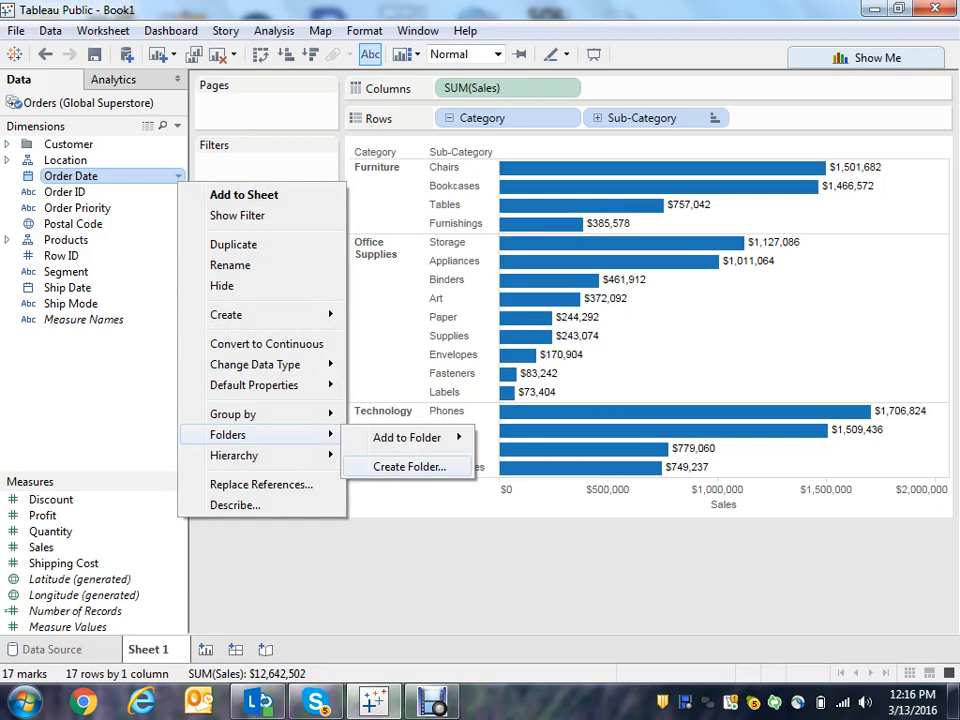
click(409, 466)
text(O)
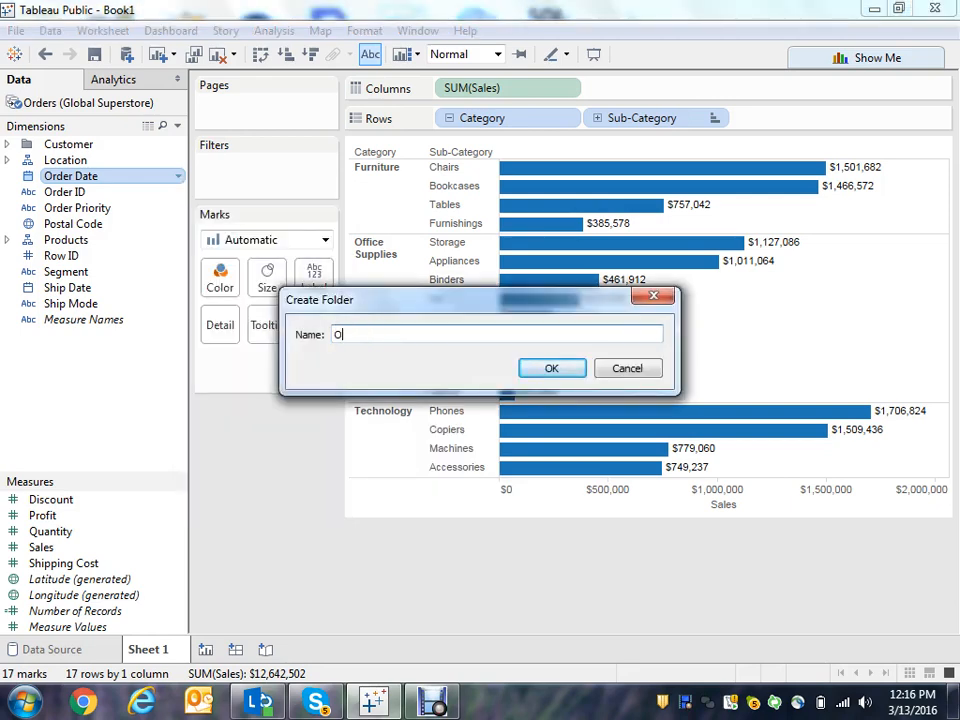
text(rders)
key(Return)
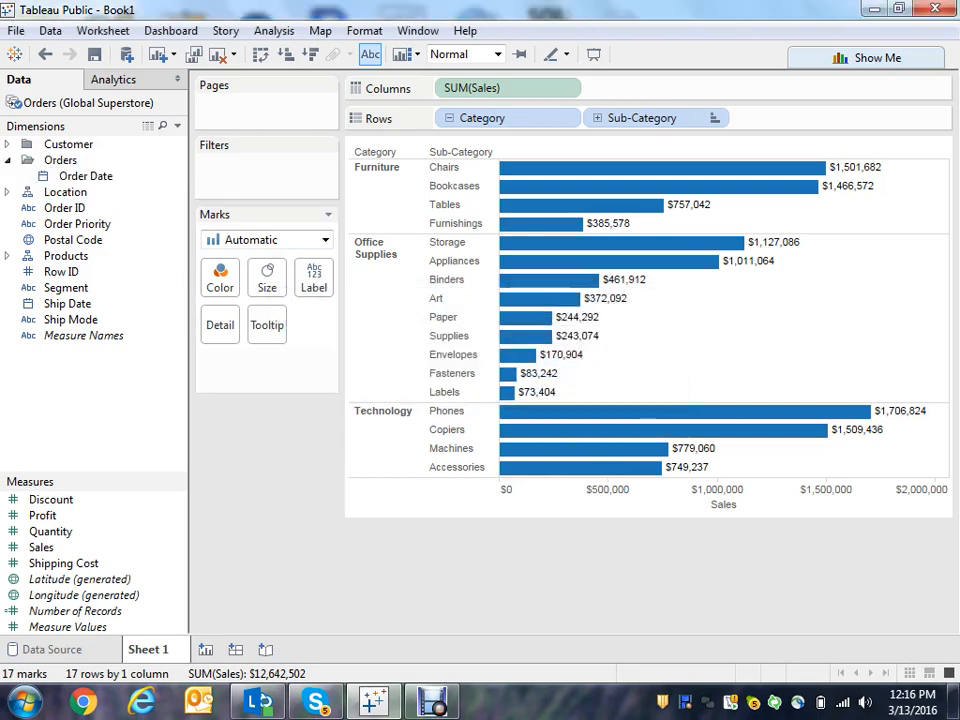
drag(64, 207, 90, 176)
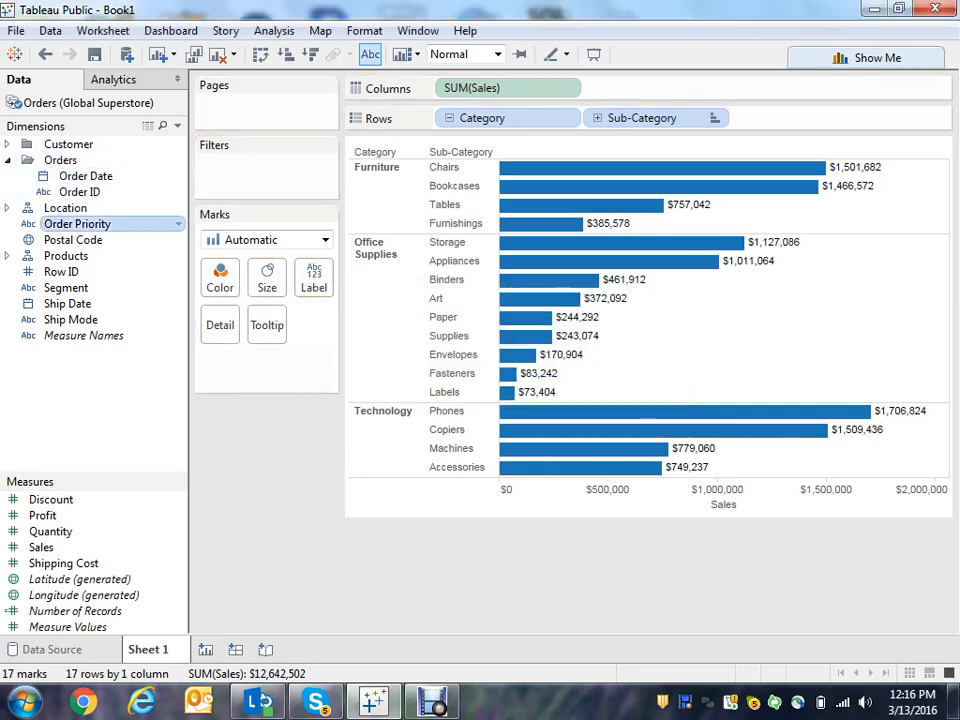
drag(77, 223, 150, 160)
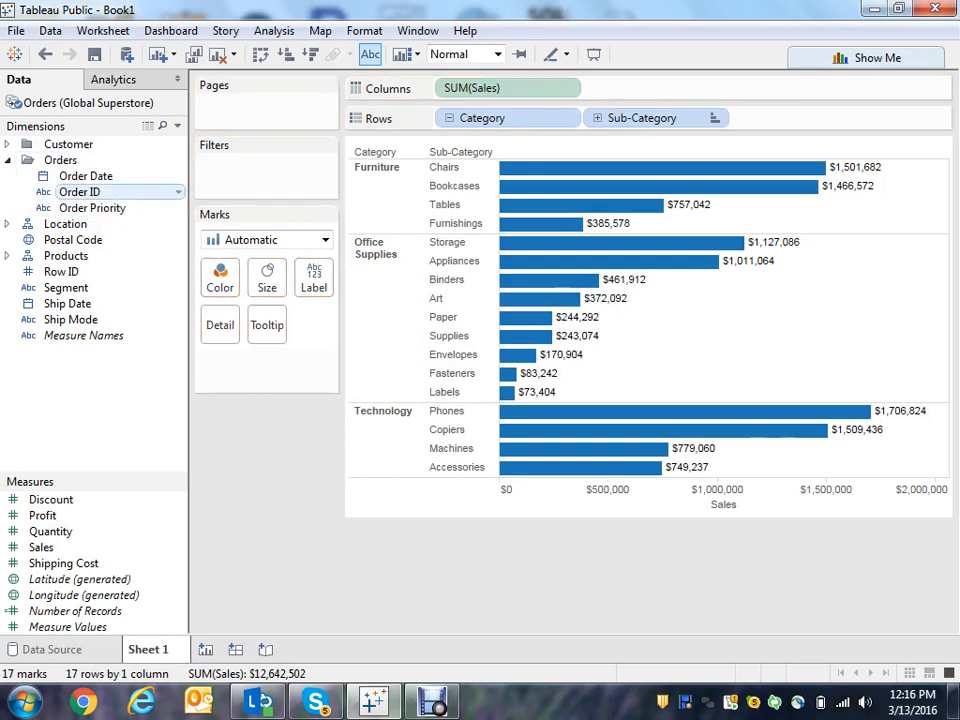
click(8, 160)
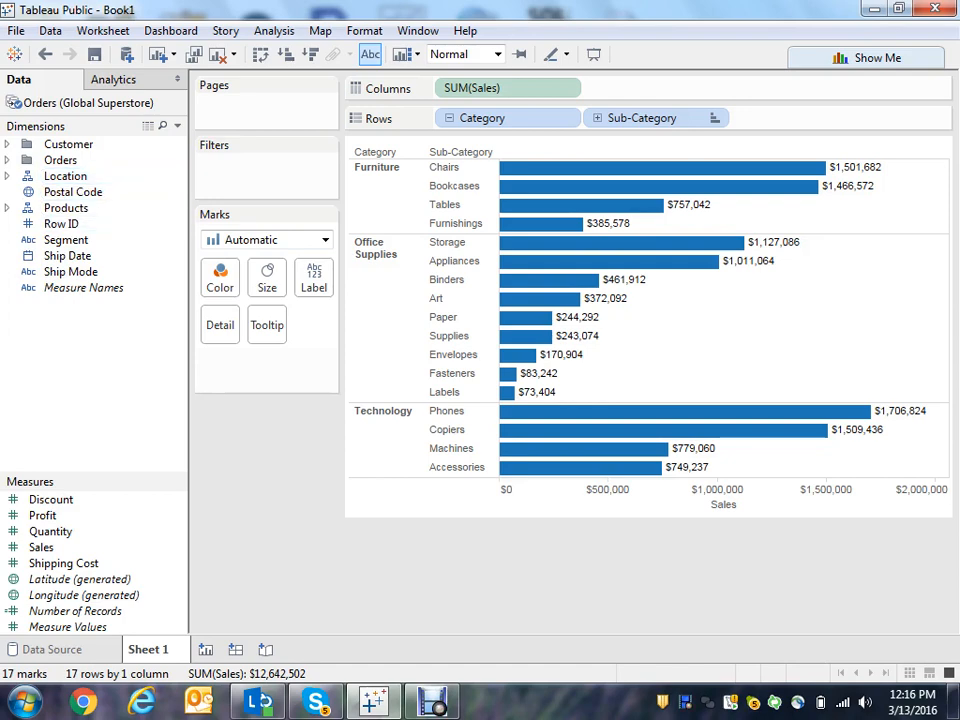
- Add Postal Code to the Location hierarchy below City and collapse the hierarchy
click(8, 176)
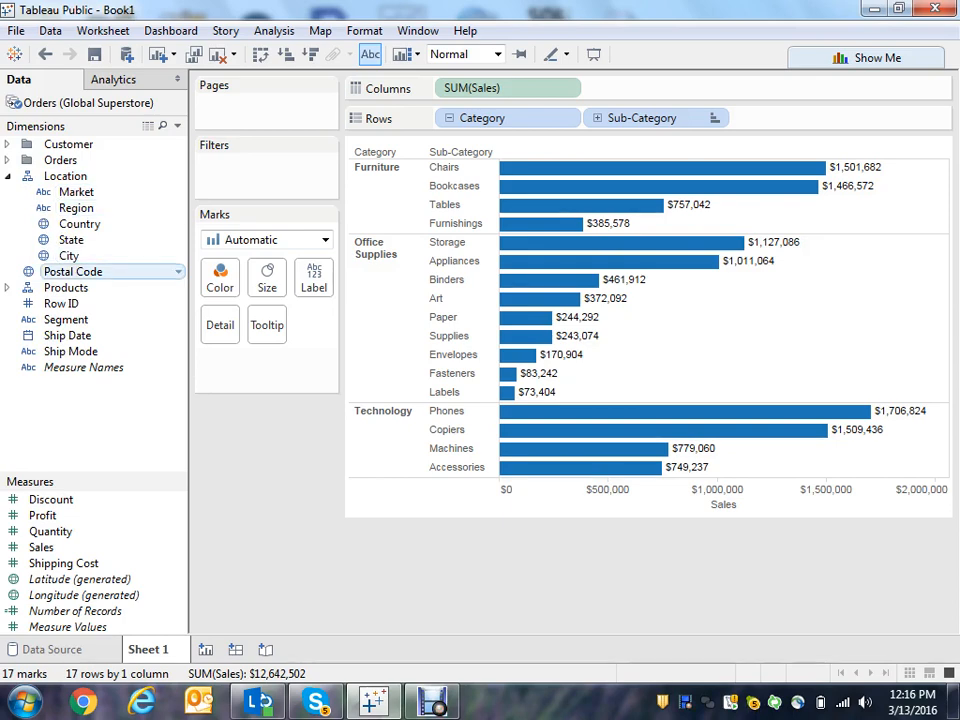
mouse_move(75, 272)
mouse_down()
mouse_move(90, 268)
mouse_move(75, 262)
mouse_up()
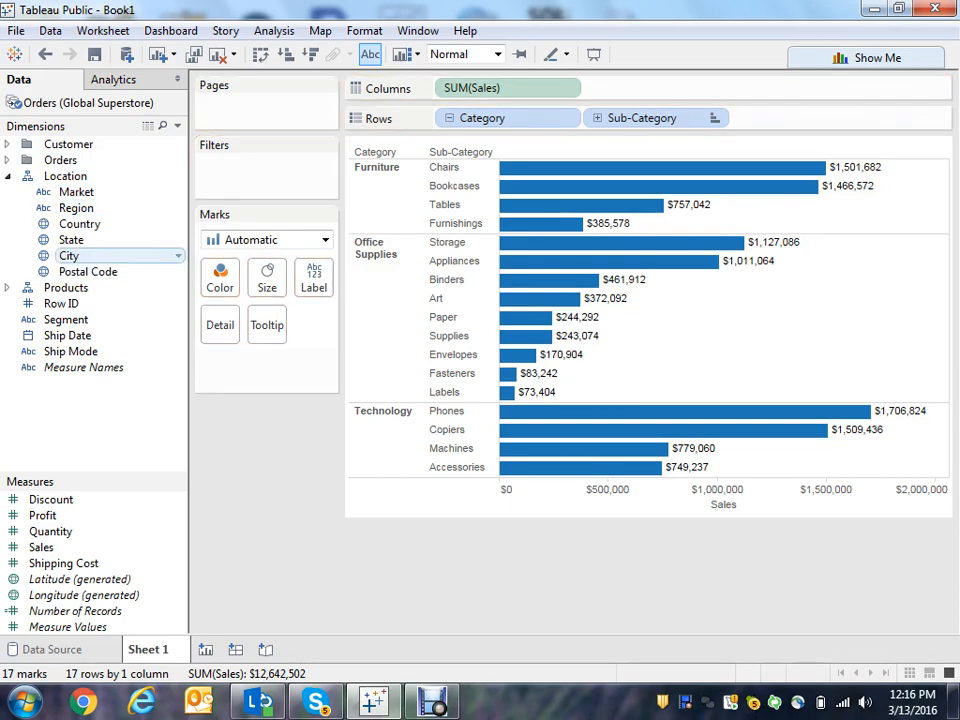
click(8, 176)
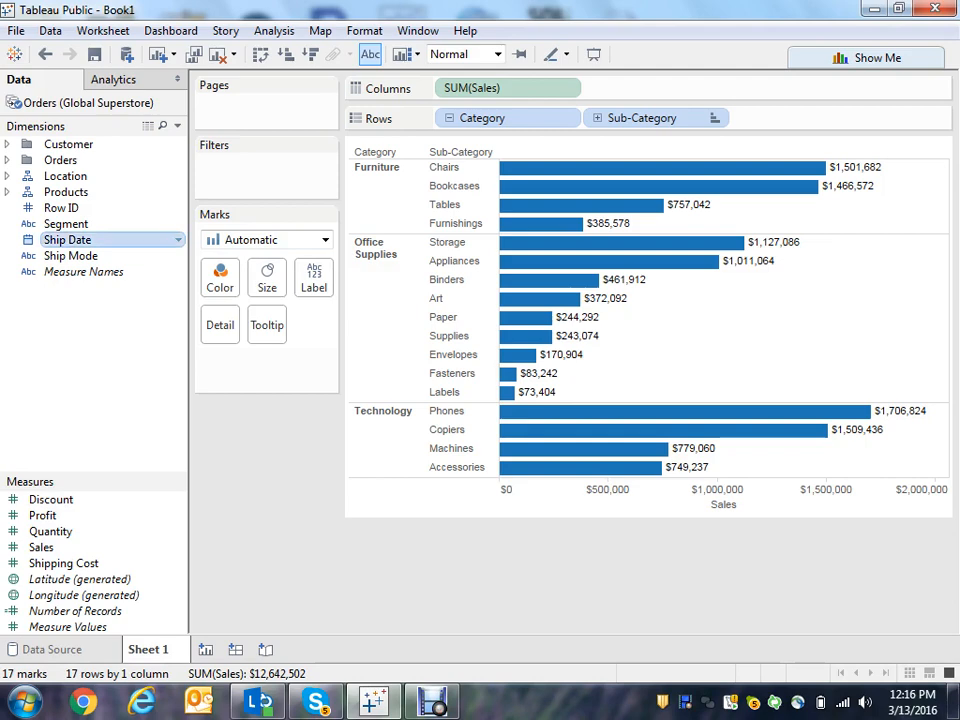
right_click(180, 241)
mouse_move(265, 493)
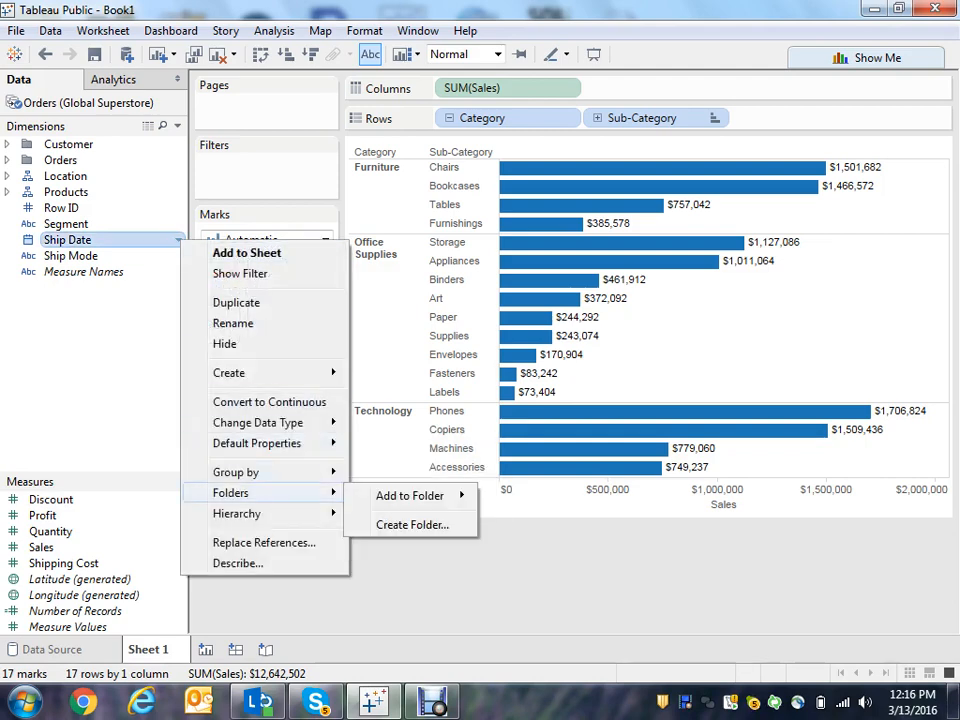
key(Escape)
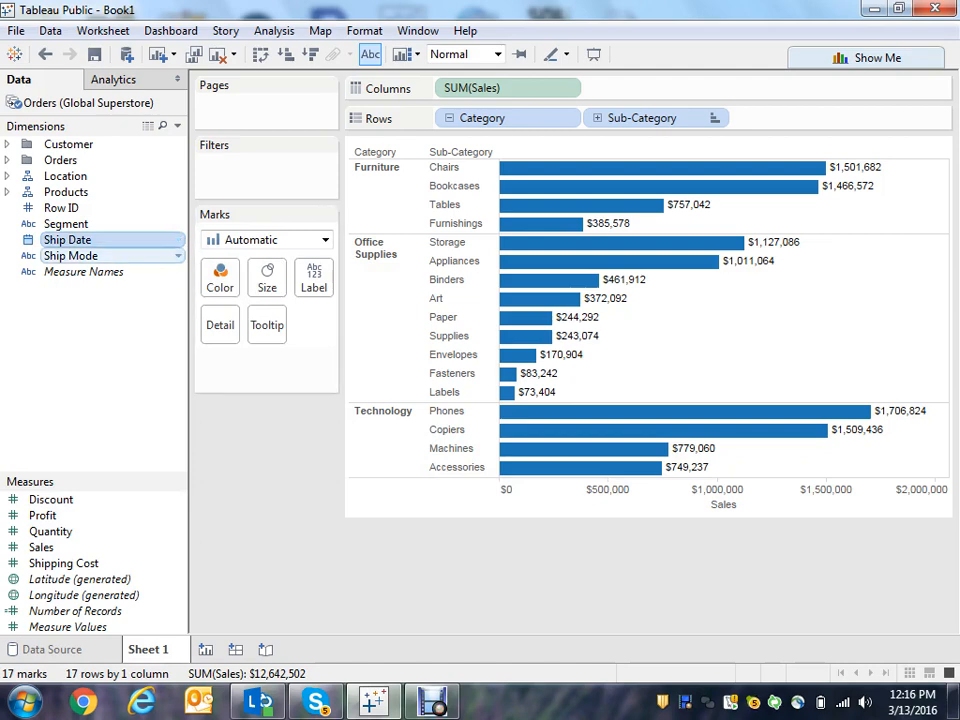
- Create a Shipping folder from Ship Date, move Ship Mode into it, and collapse it
right_click(179, 241)
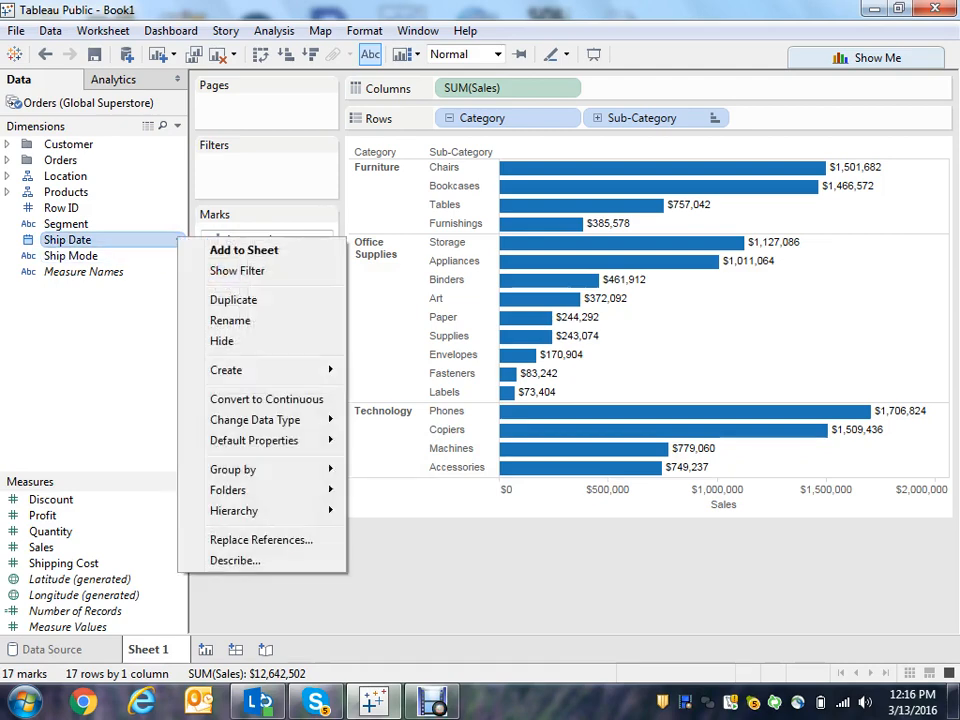
mouse_move(254, 440)
mouse_move(228, 490)
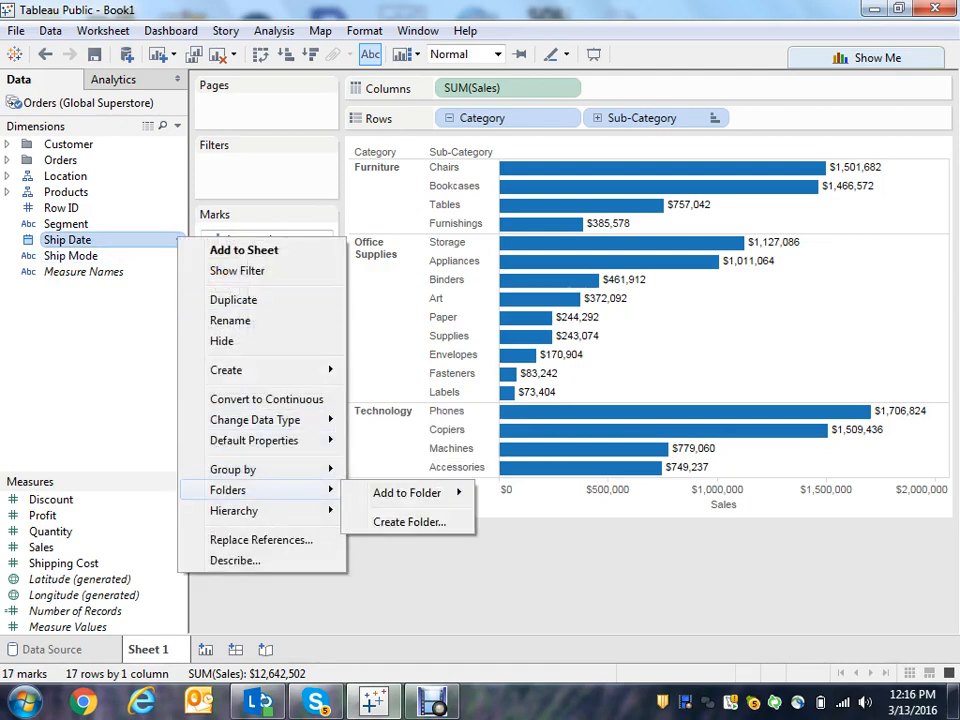
click(409, 522)
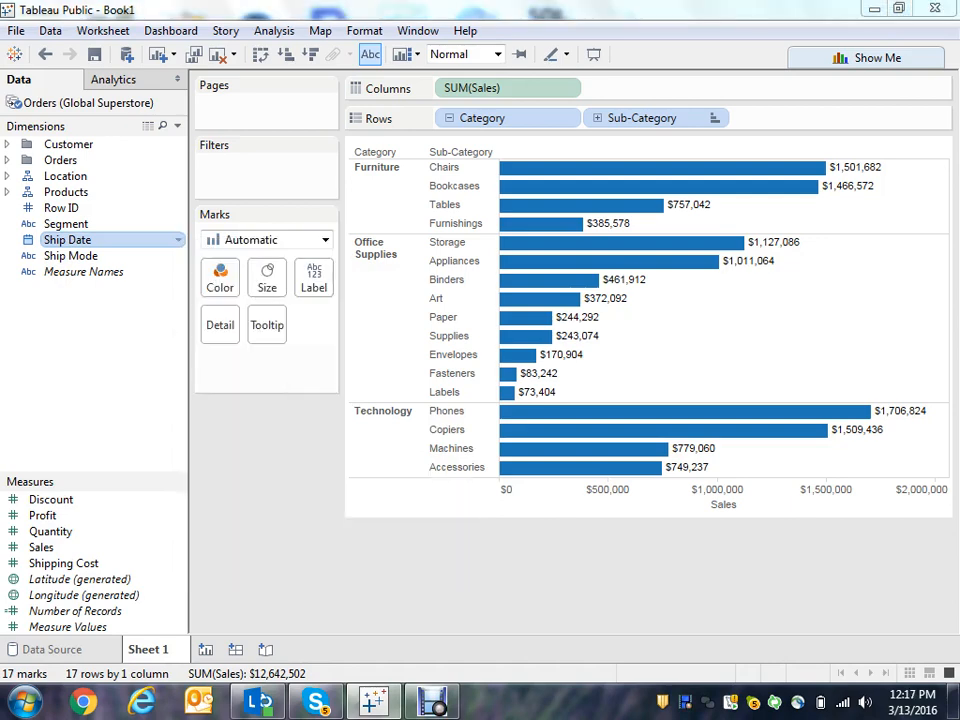
text(S)
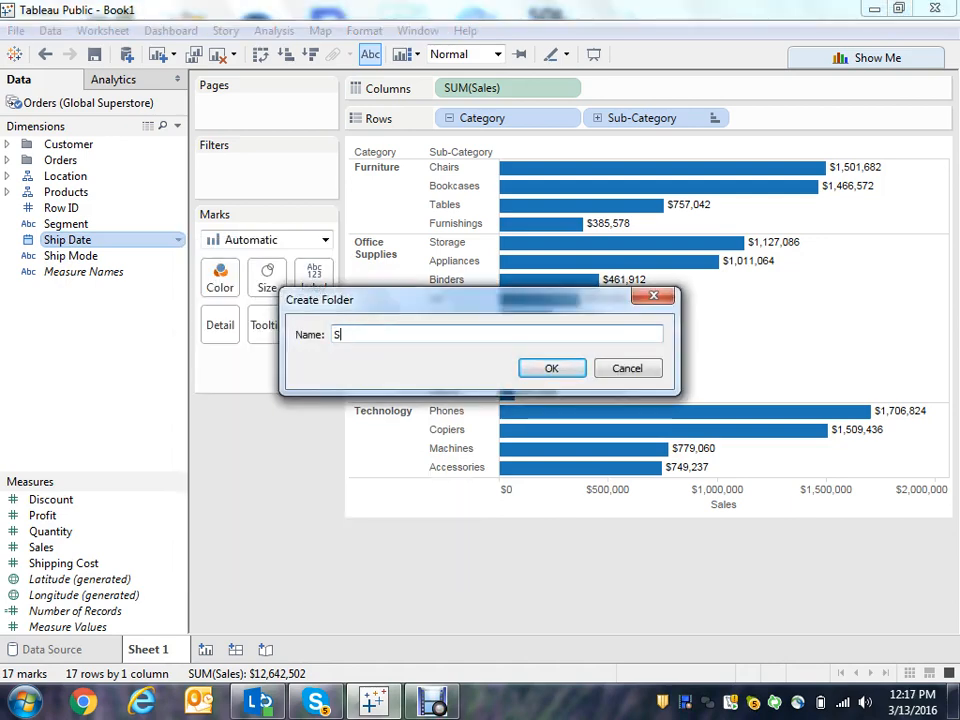
text(ipping)
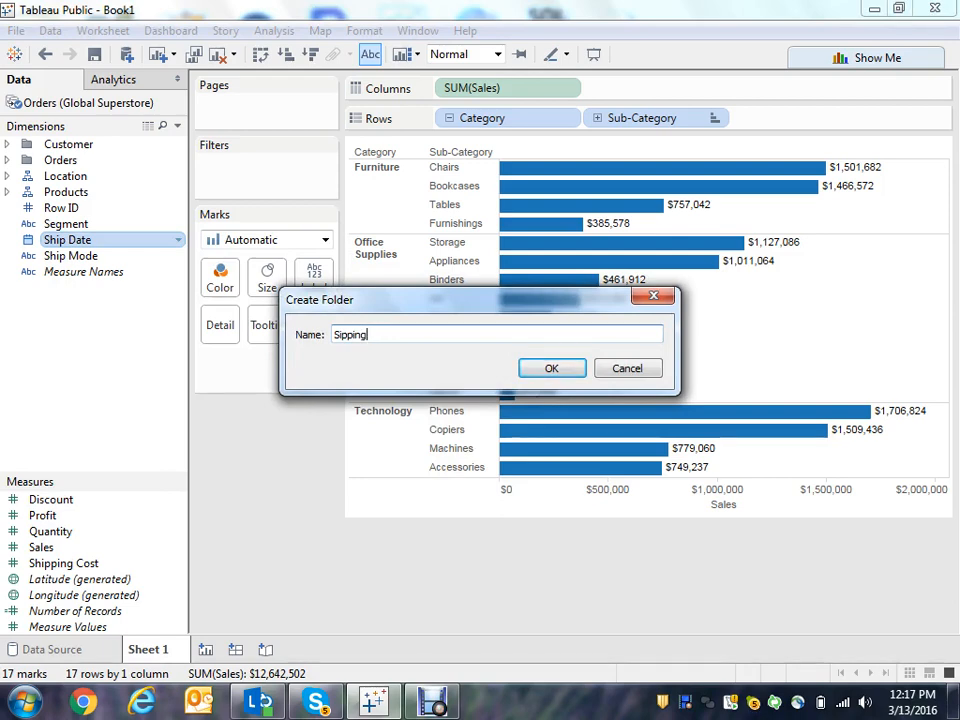
key(BackSpace)
key(BackSpace)
key(BackSpace)
key(BackSpace)
text(hipping)
click(552, 368)
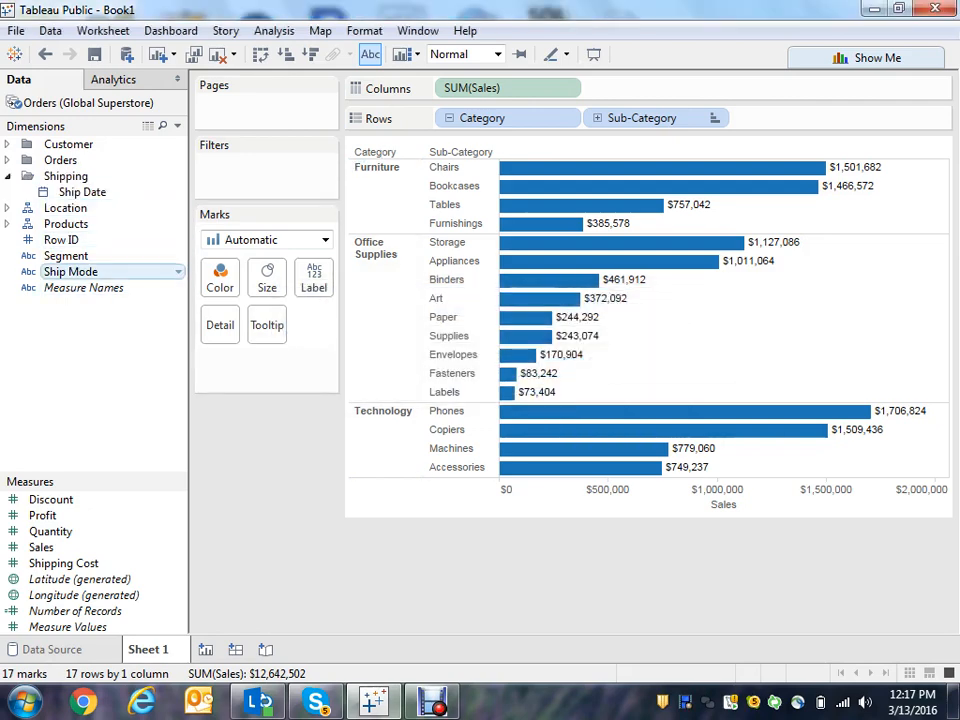
drag(60, 271, 60, 192)
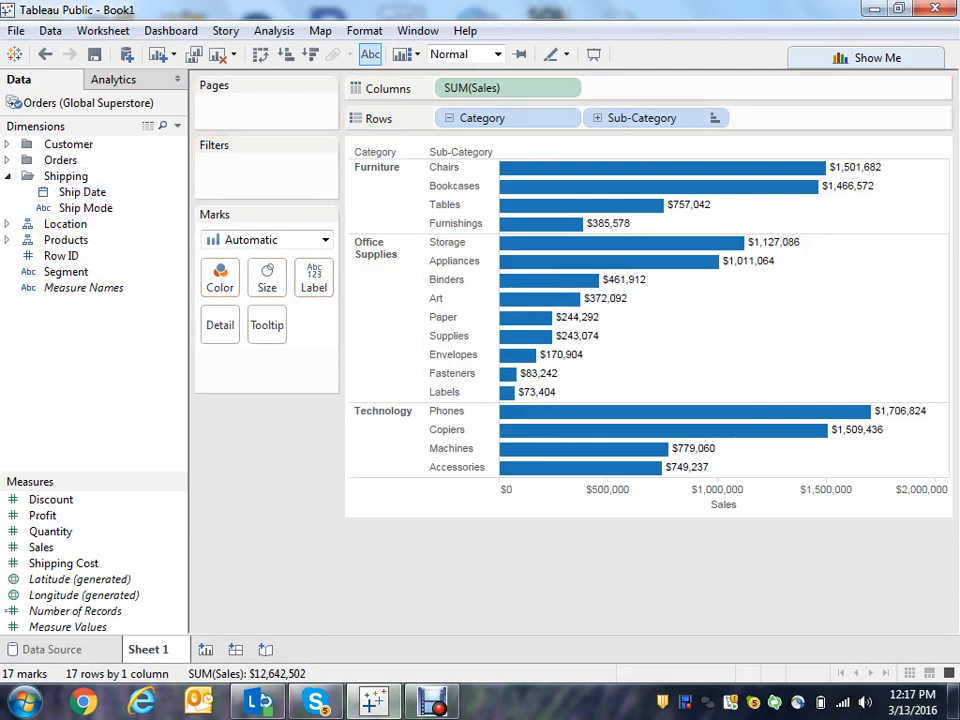
click(8, 176)
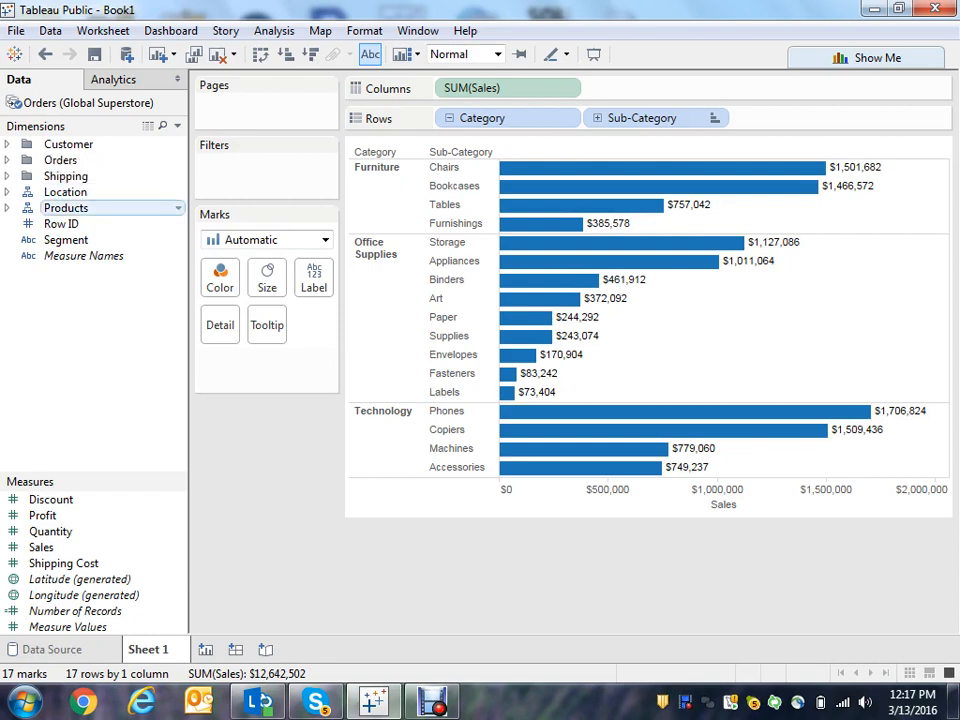
- Color the bars by SUM(Profit) and size them by Number of Records
mouse_move(650, 188)
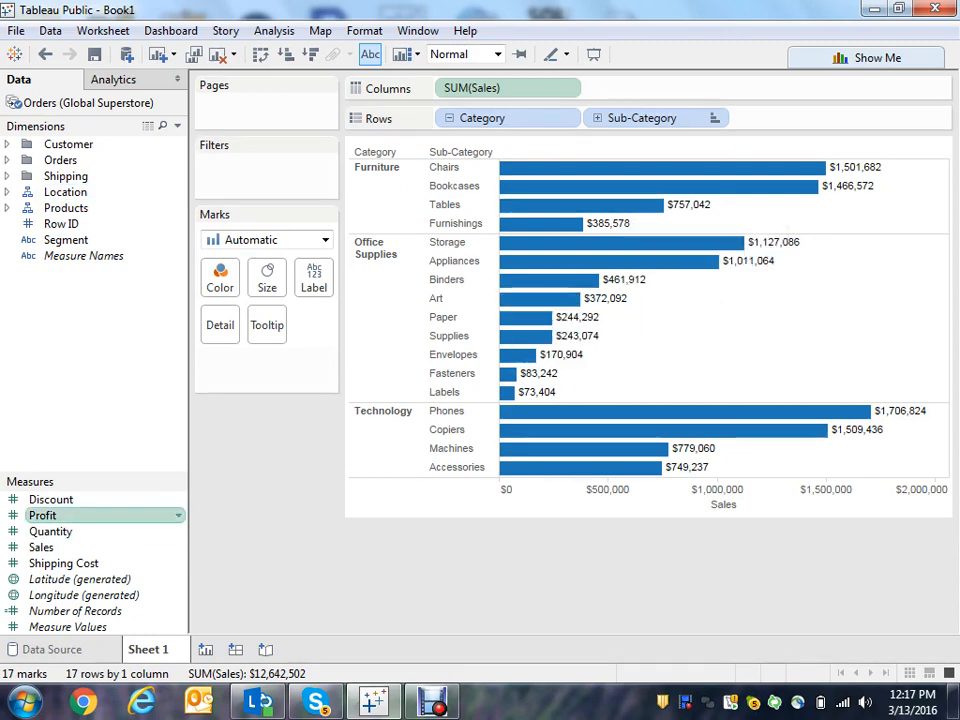
drag(42, 515, 220, 280)
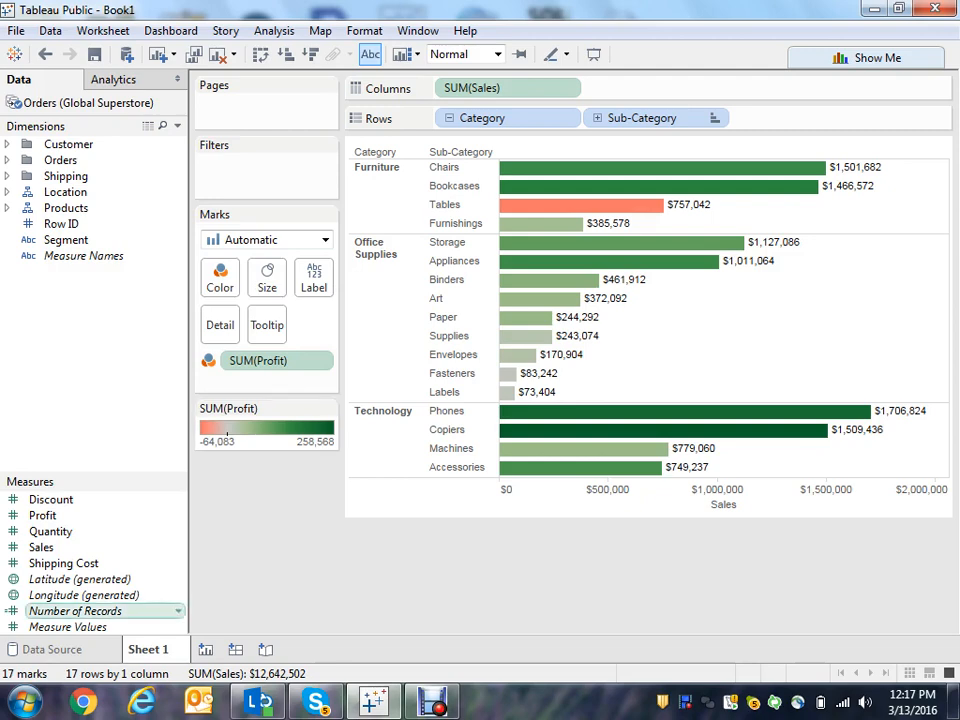
drag(75, 611, 267, 280)
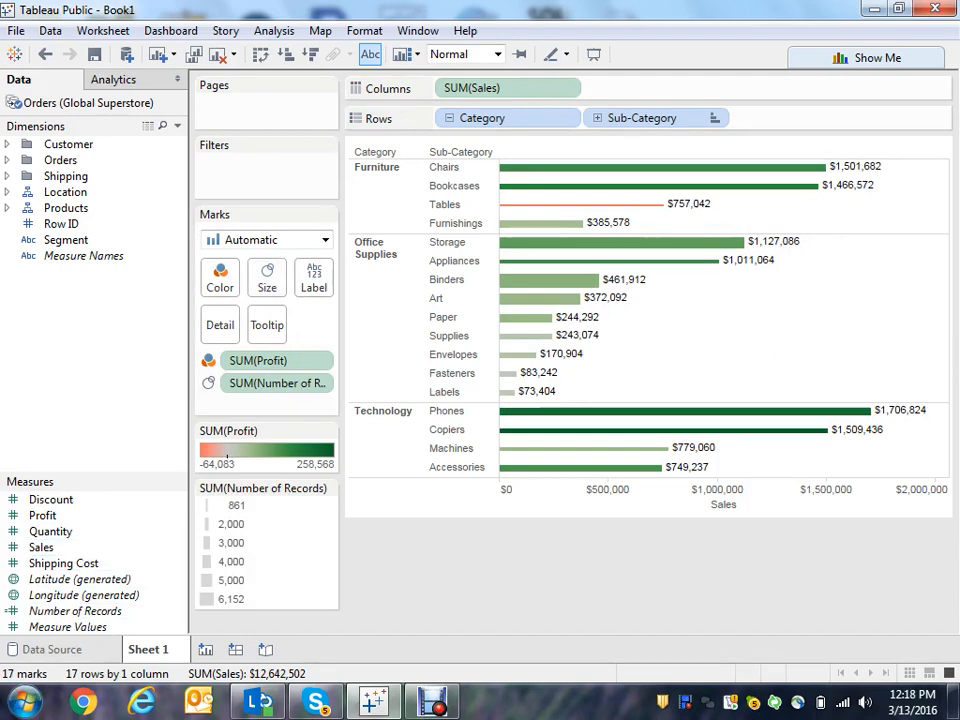
- Rename the sheet to Sales and Profit
right_click(150, 649)
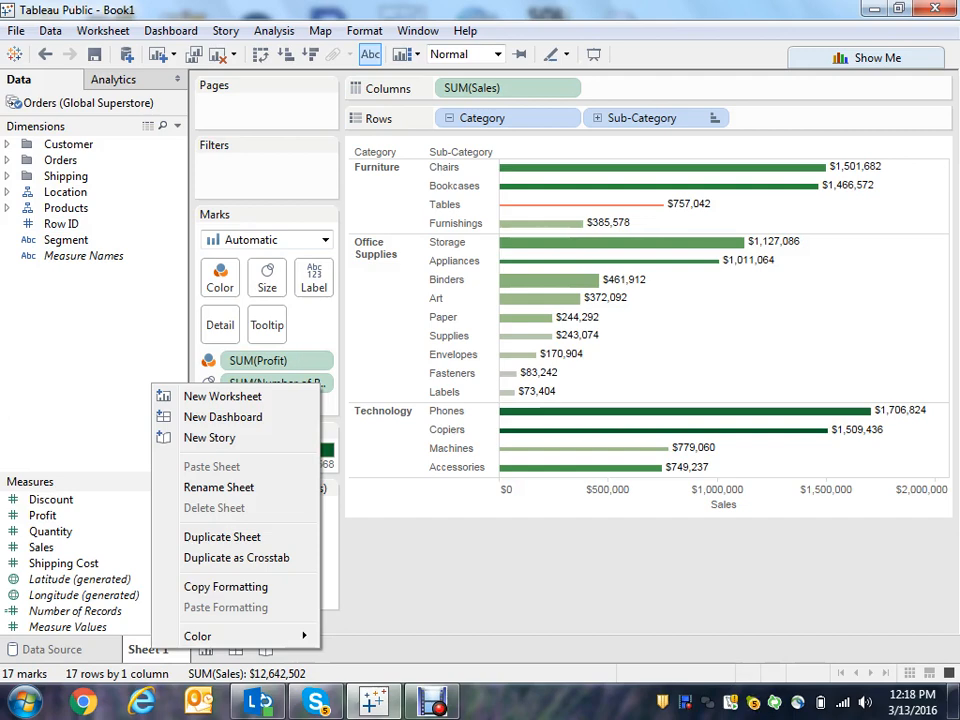
mouse_move(220, 636)
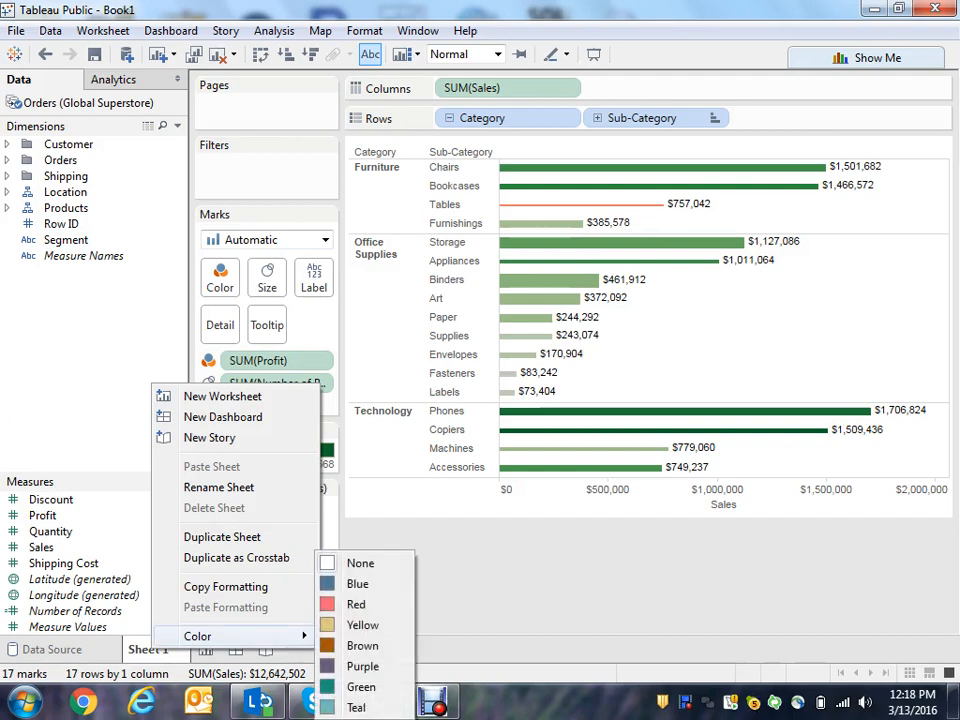
right_click(163, 652)
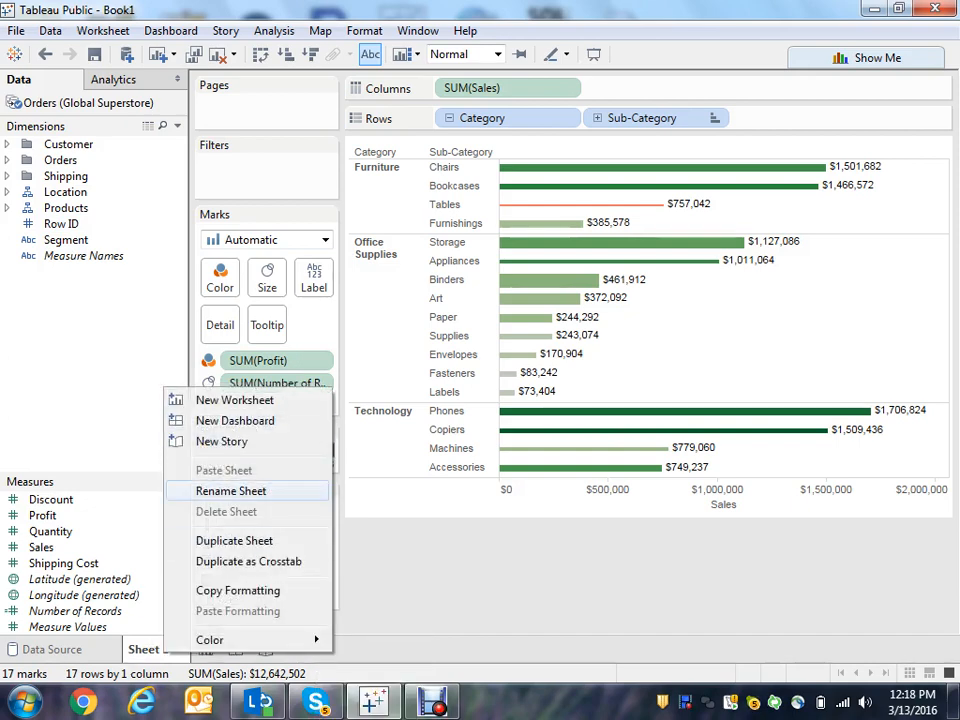
click(231, 491)
text(Sa)
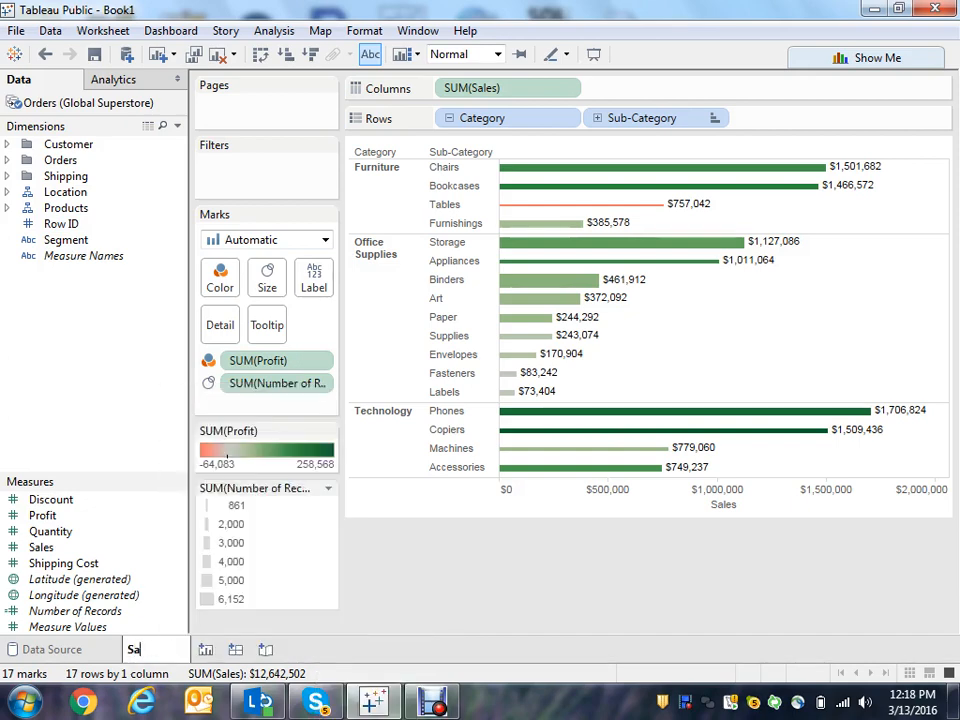
text(les and Profit)
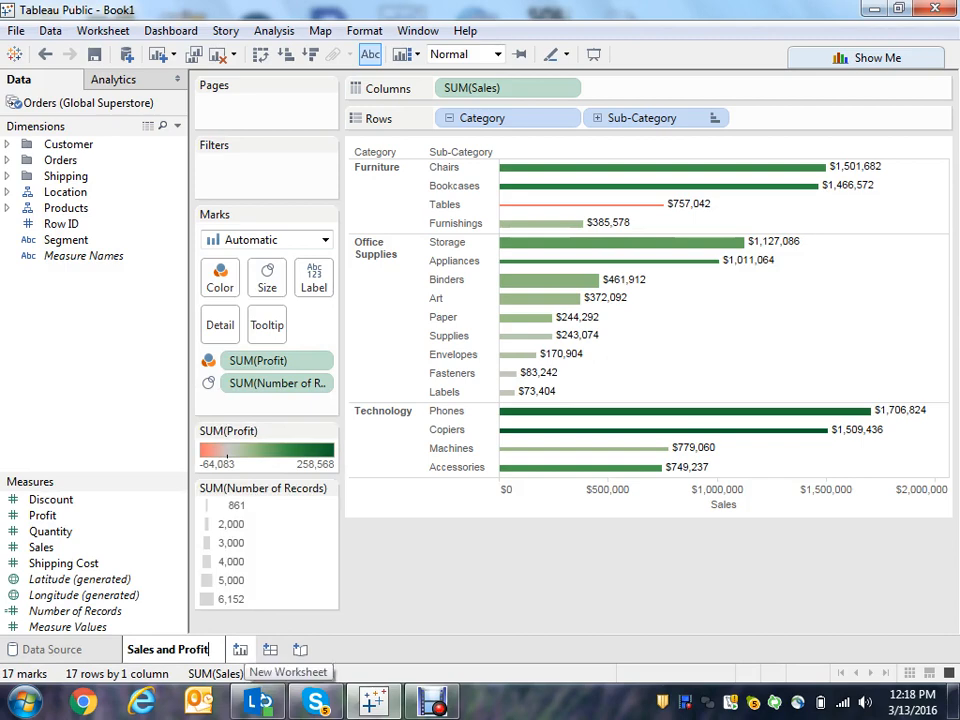
- Add a new worksheet charting SUM(Quantity) as a line over continuous Month of Order Date
click(240, 649)
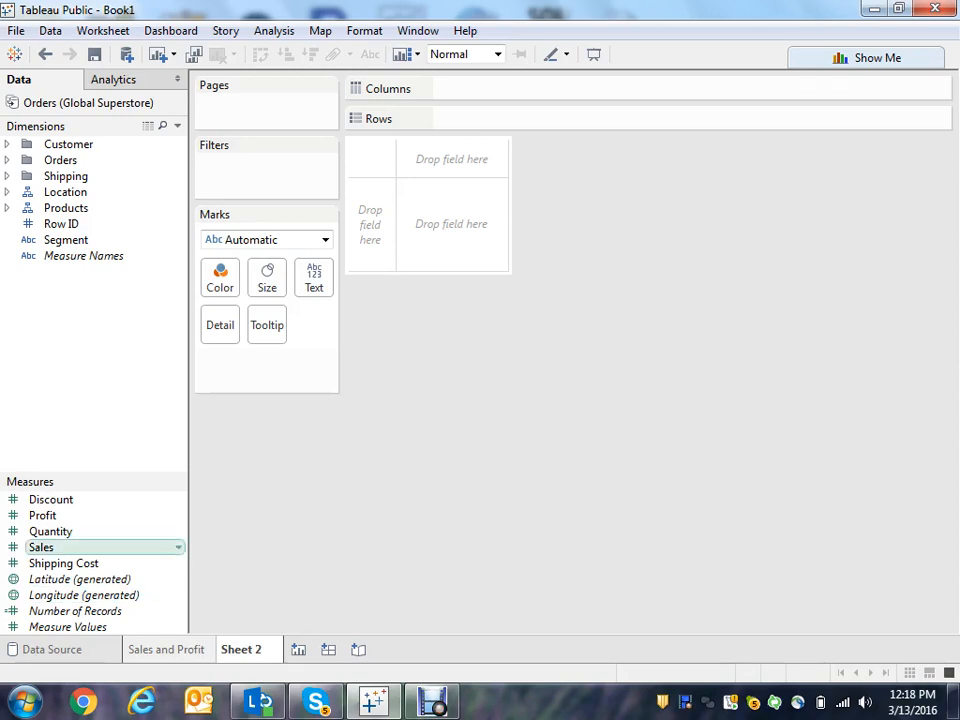
double_click(51, 531)
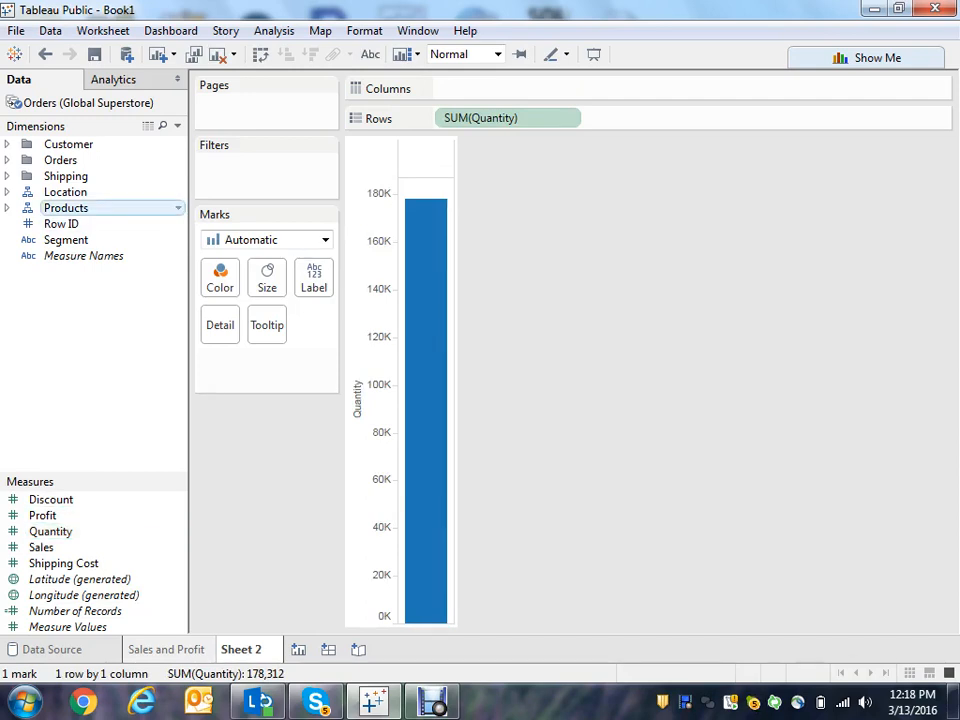
click(7, 160)
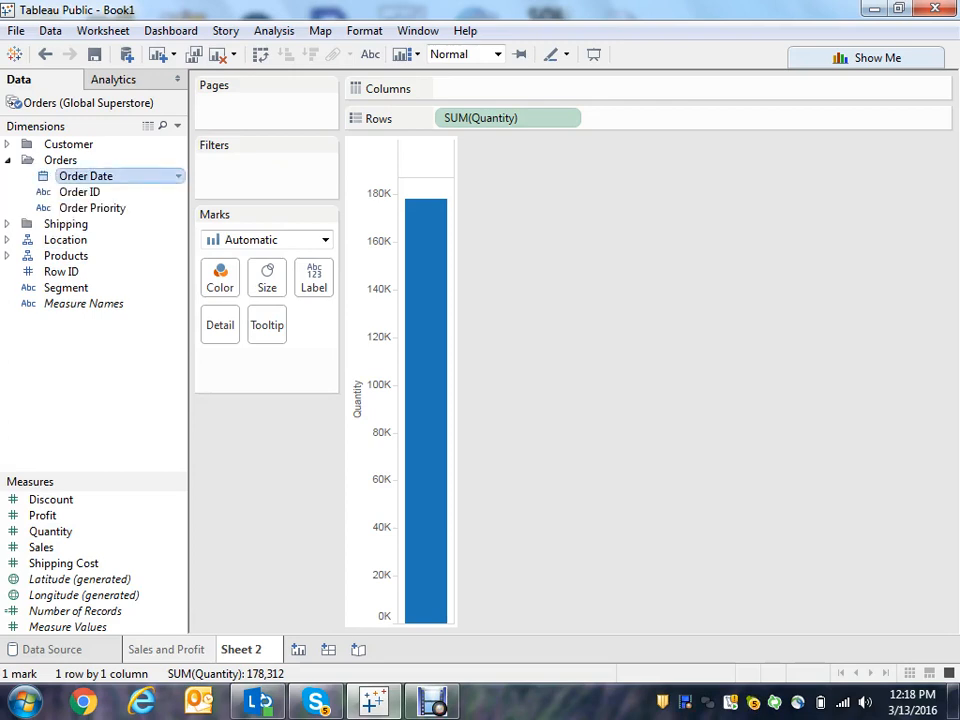
drag(95, 176, 470, 88)
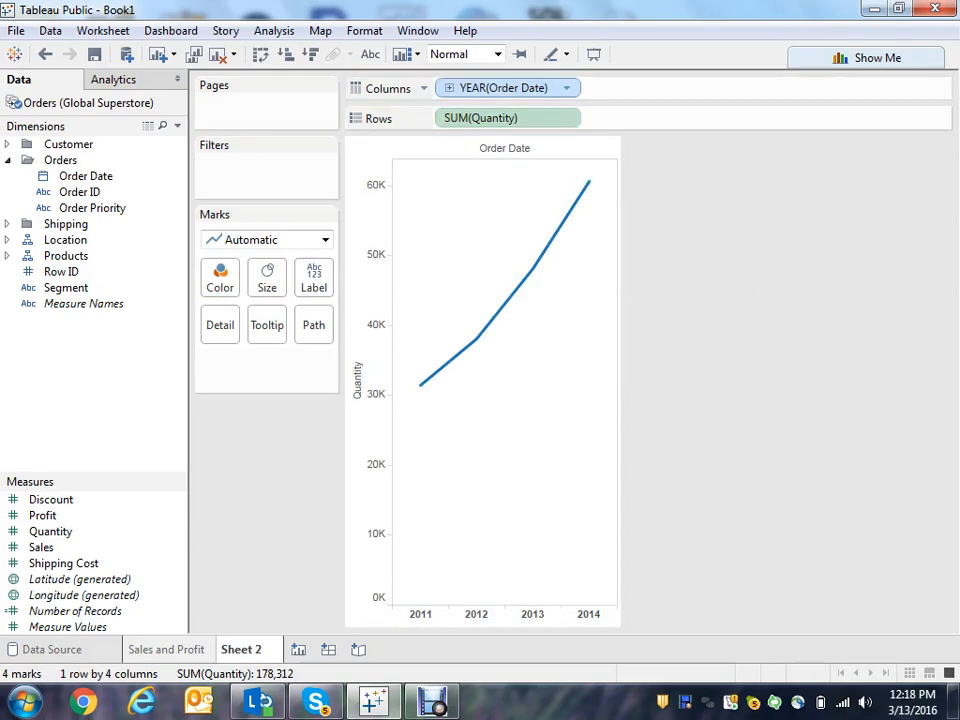
click(566, 88)
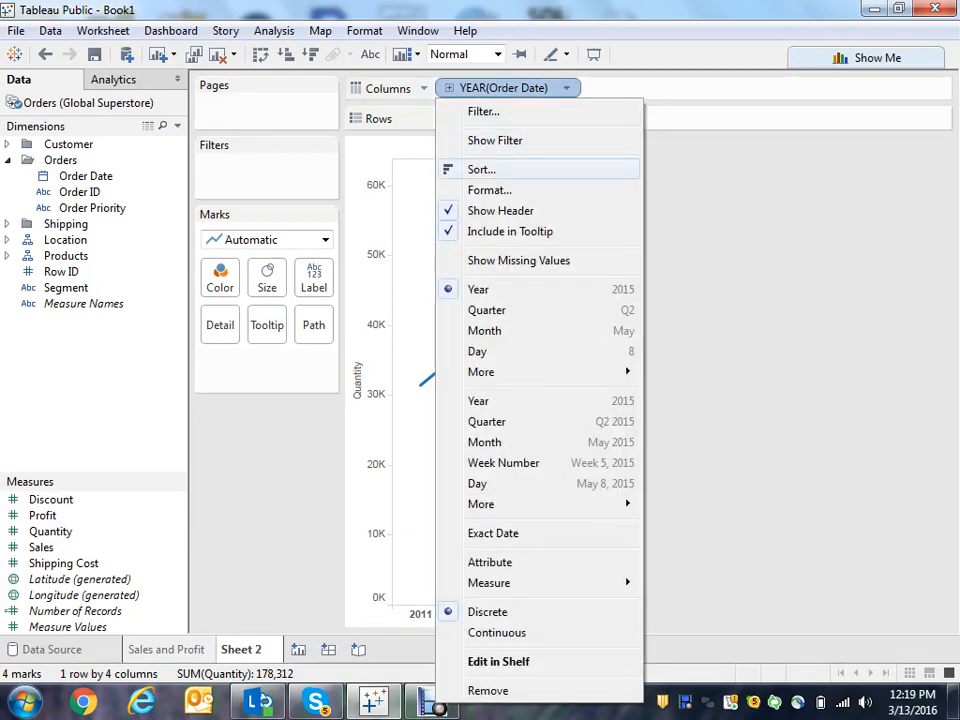
click(485, 442)
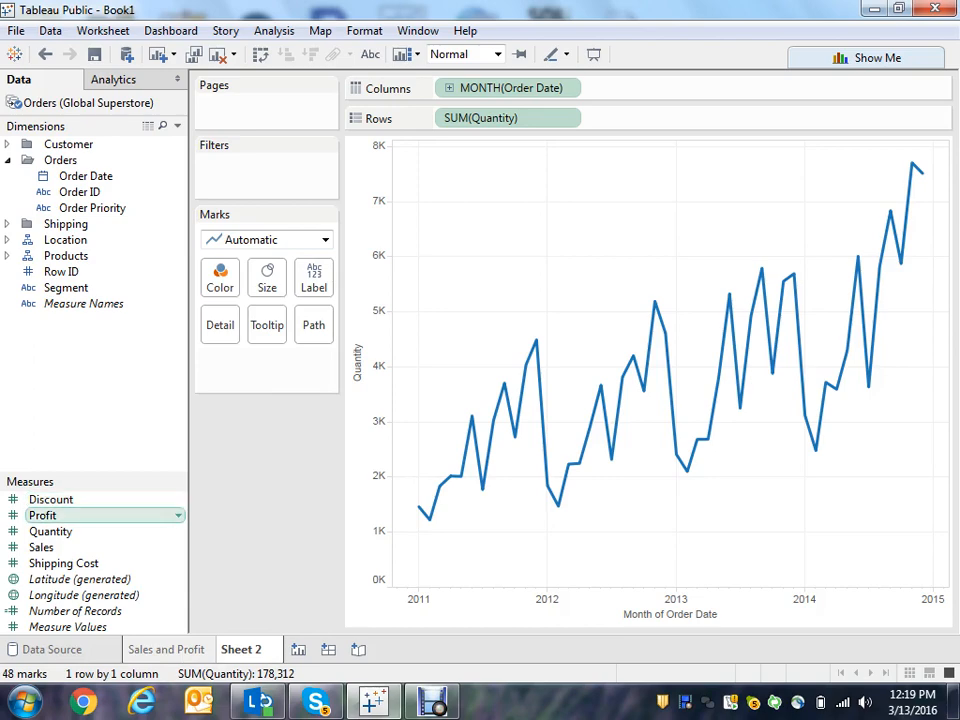
- Add Profit as a second row and color the lines by Measure Names
drag(42, 515, 612, 118)
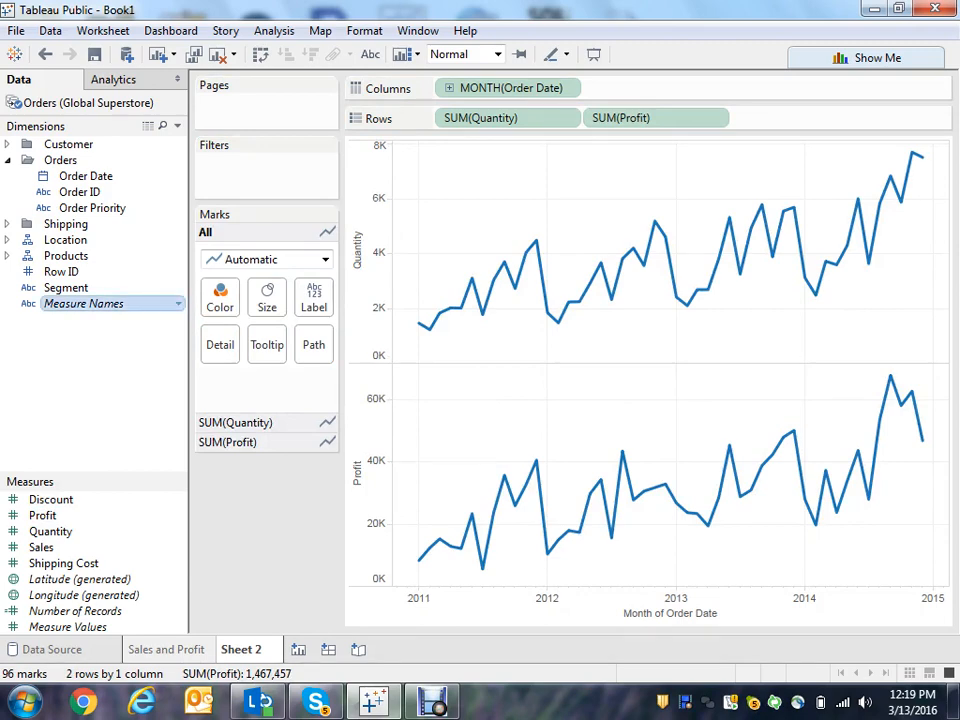
drag(90, 303, 220, 297)
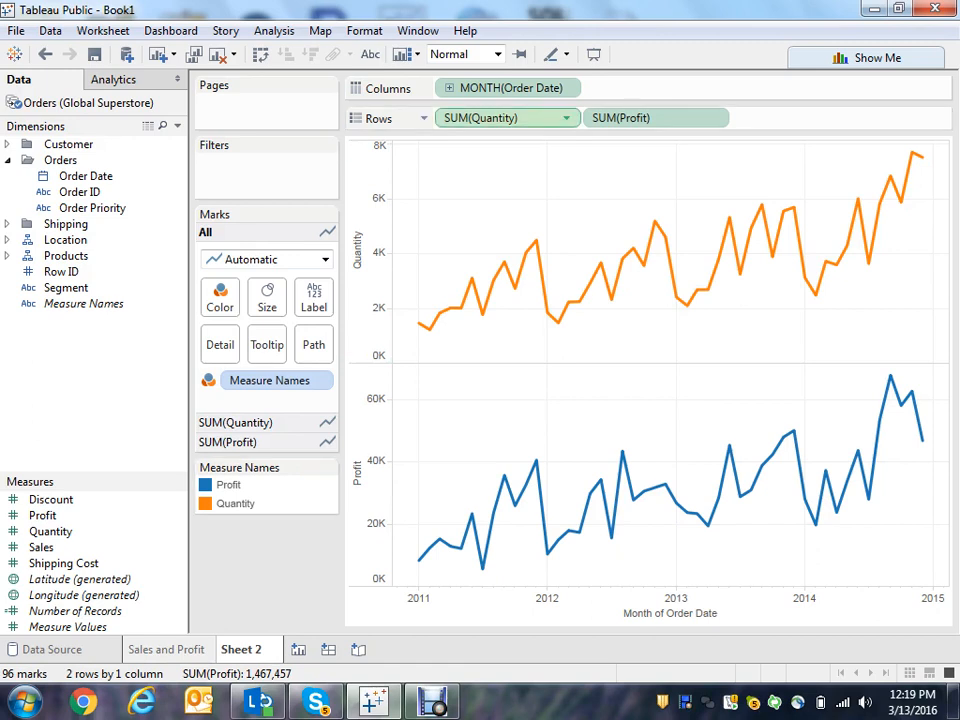
- Replace the Quantity row with Sales so Profit and Sales are charted
click(508, 118)
drag(508, 118, 261, 561)
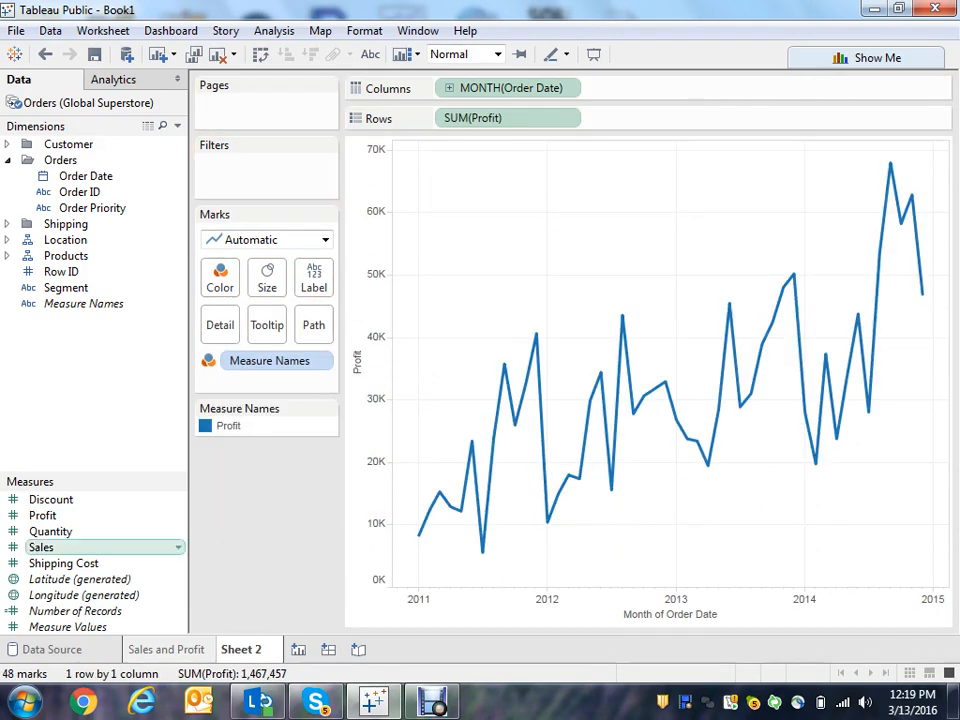
drag(41, 547, 600, 118)
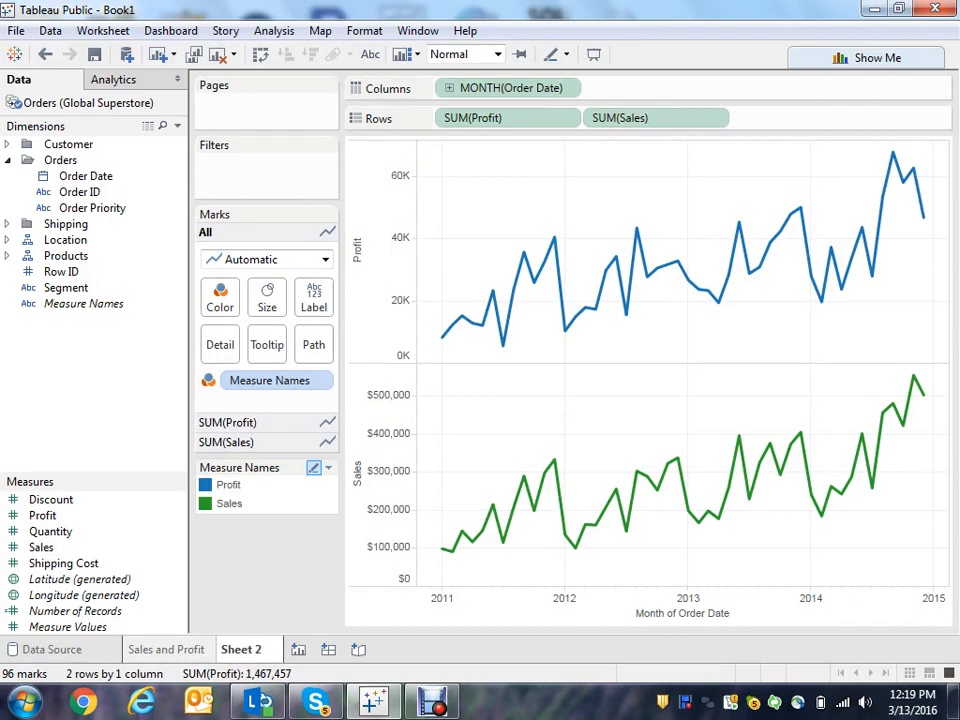
- Add a forecast to the Profit and Sales lines from the Analytics pane
mouse_move(512, 289)
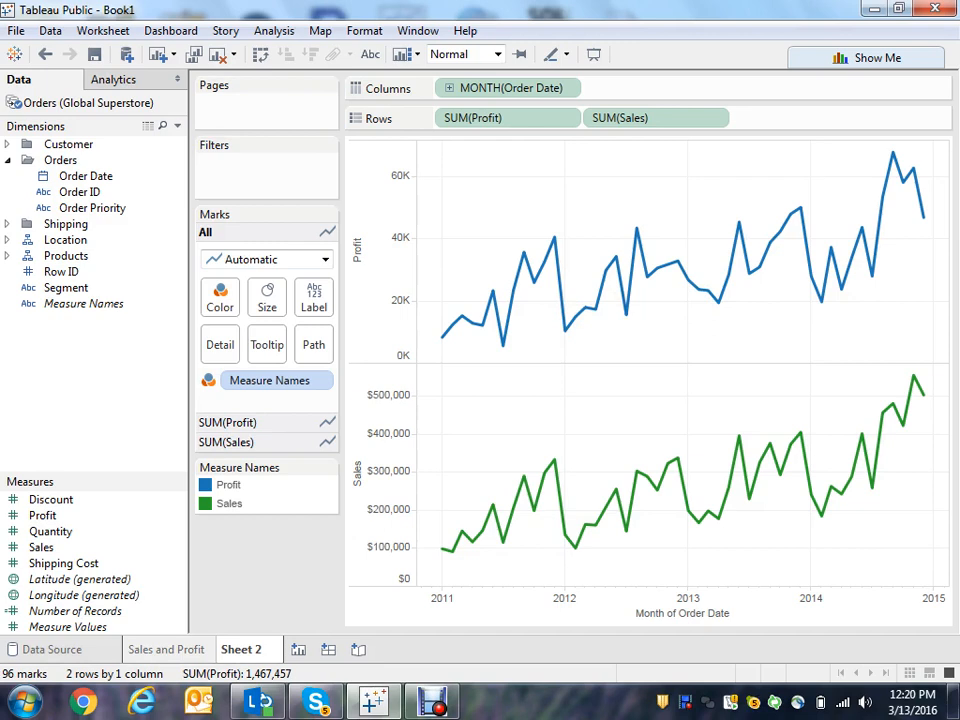
click(114, 80)
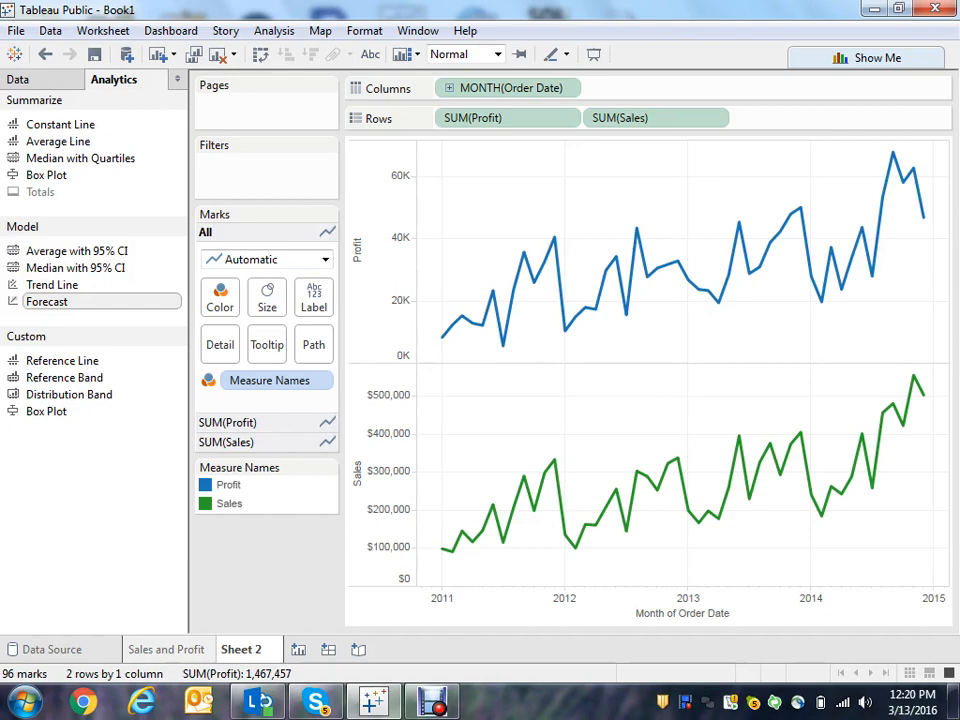
double_click(47, 302)
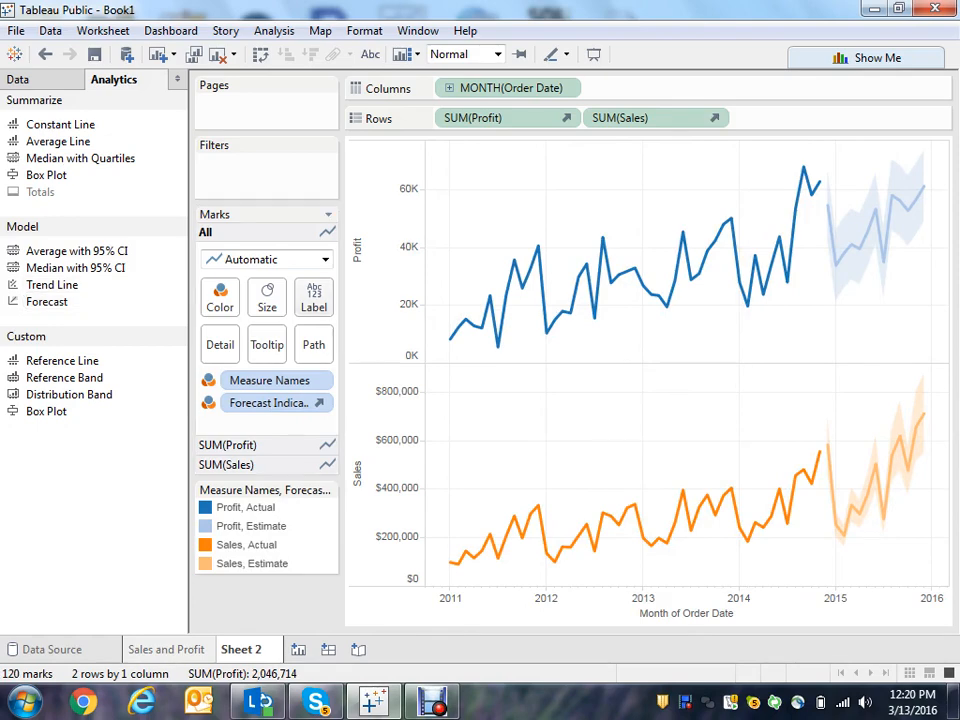
- Turn on mark labels for all points on the lines
click(314, 297)
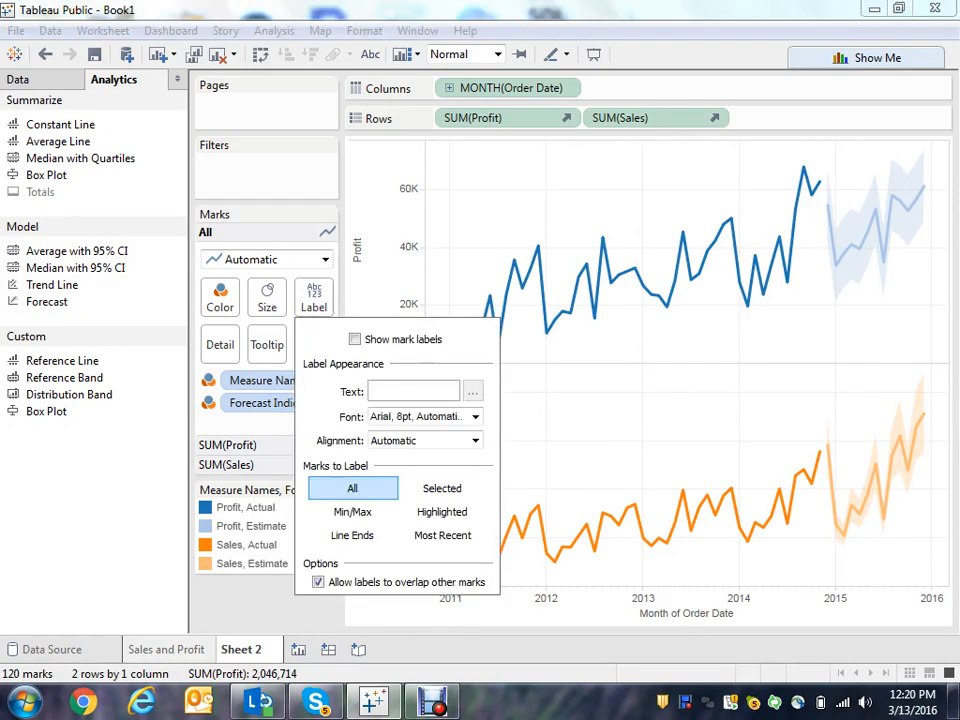
click(355, 339)
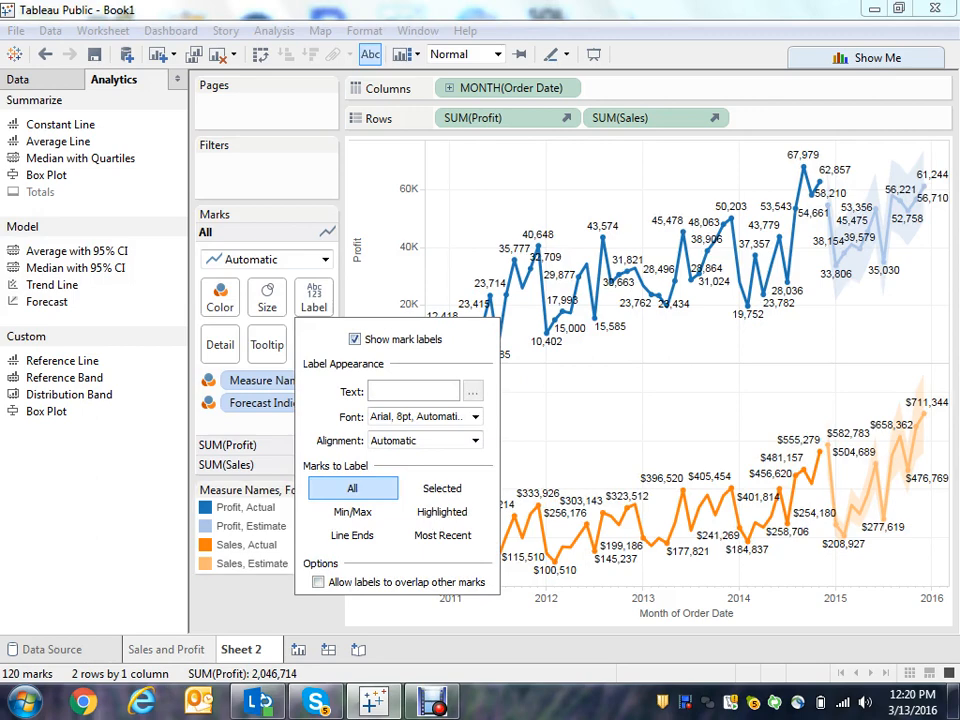
key(Escape)
- Add trend lines to the Profit and Sales charts
mouse_move(548, 330)
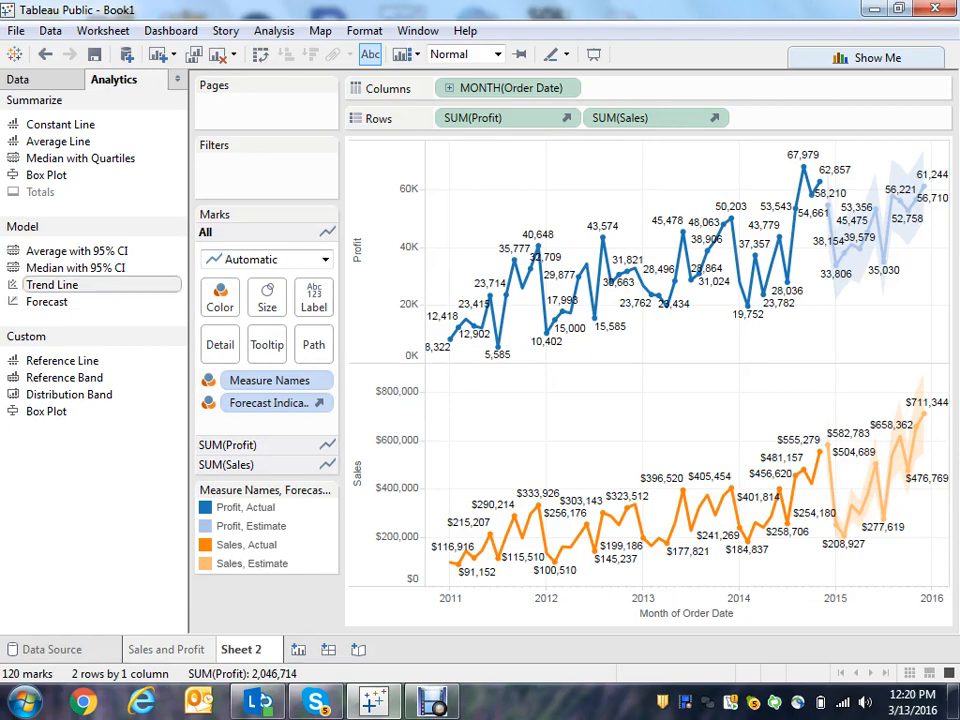
double_click(52, 284)
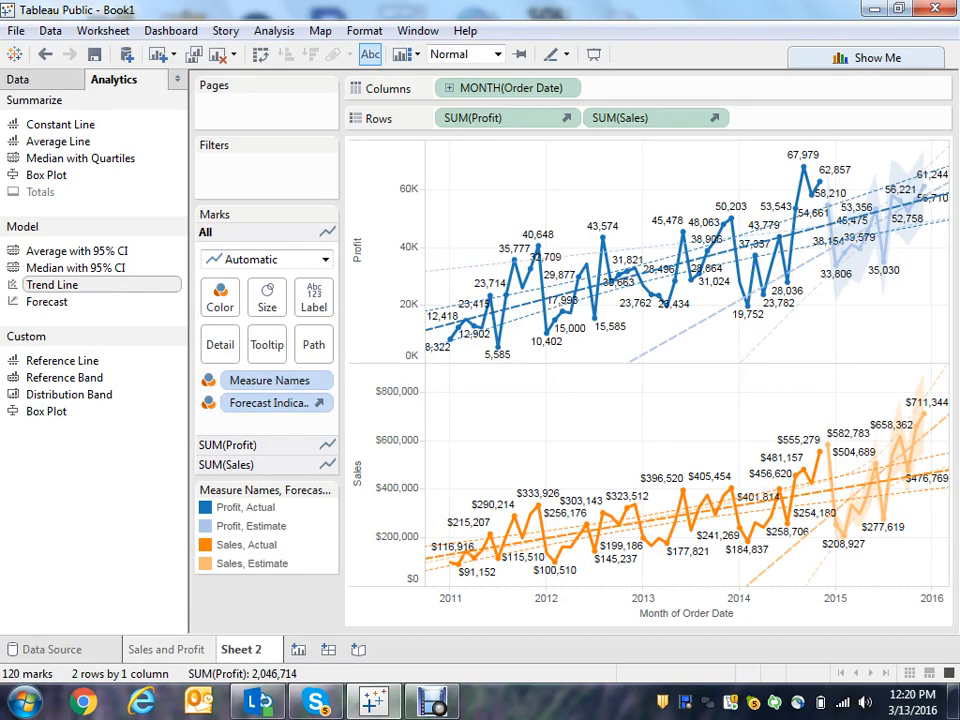
drag(52, 285, 521, 180)
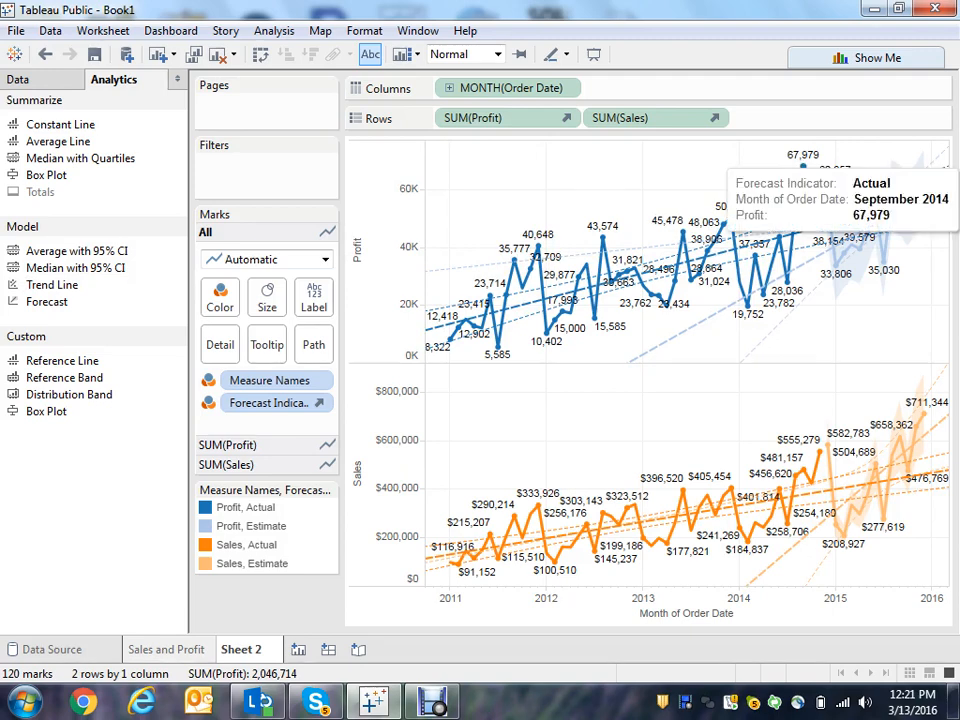
mouse_move(813, 193)
mouse_move(787, 284)
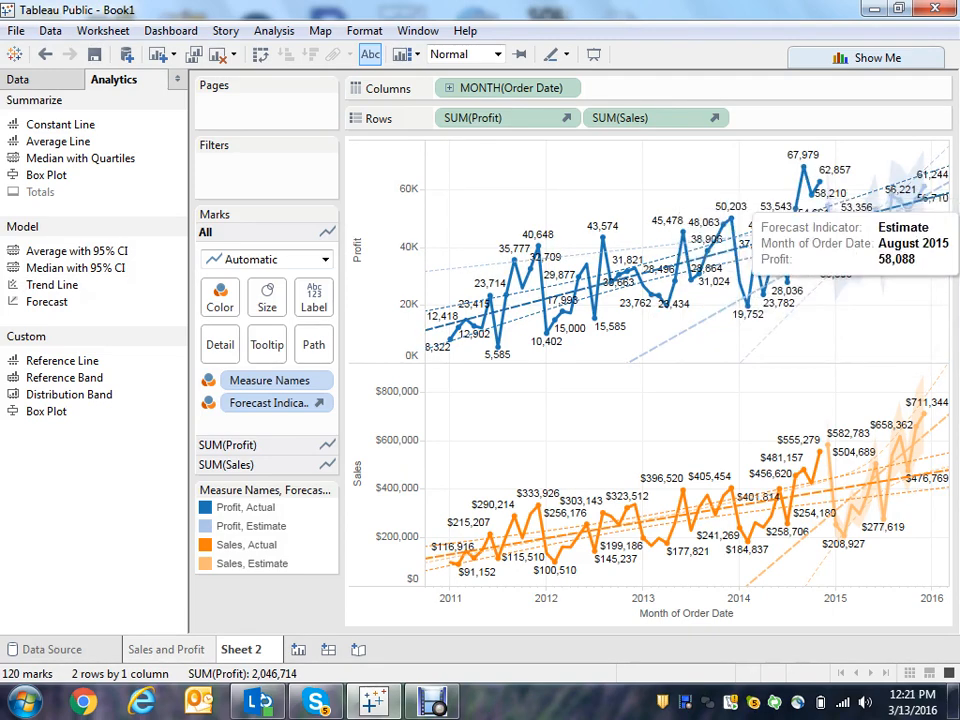
- Turn off the trend lines on both the Profit and Sales charts
mouse_move(910, 218)
mouse_move(900, 195)
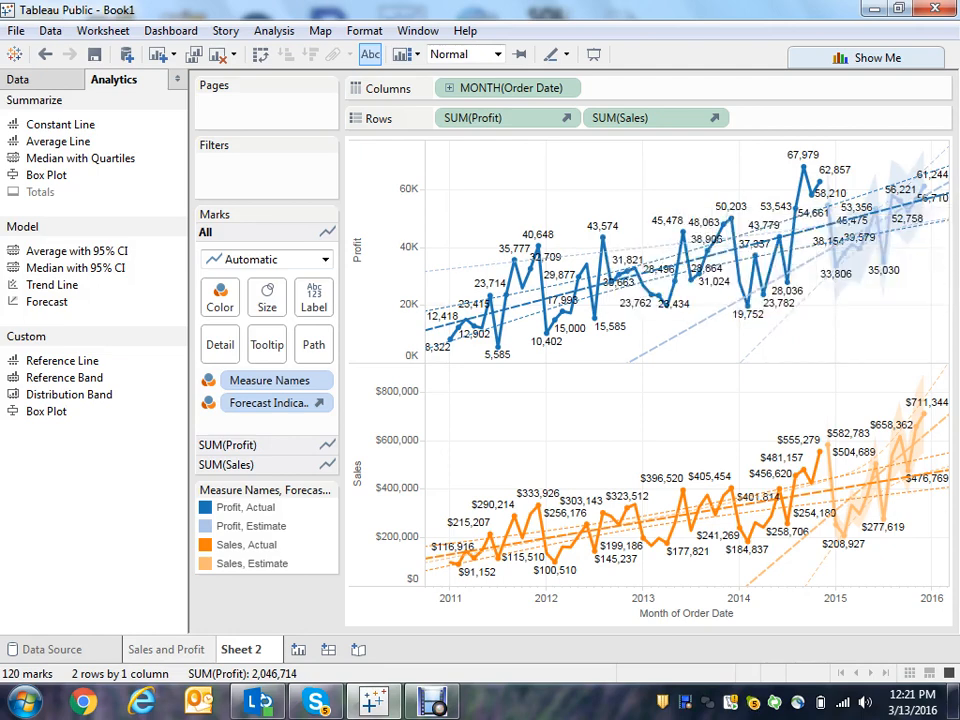
right_click(525, 186)
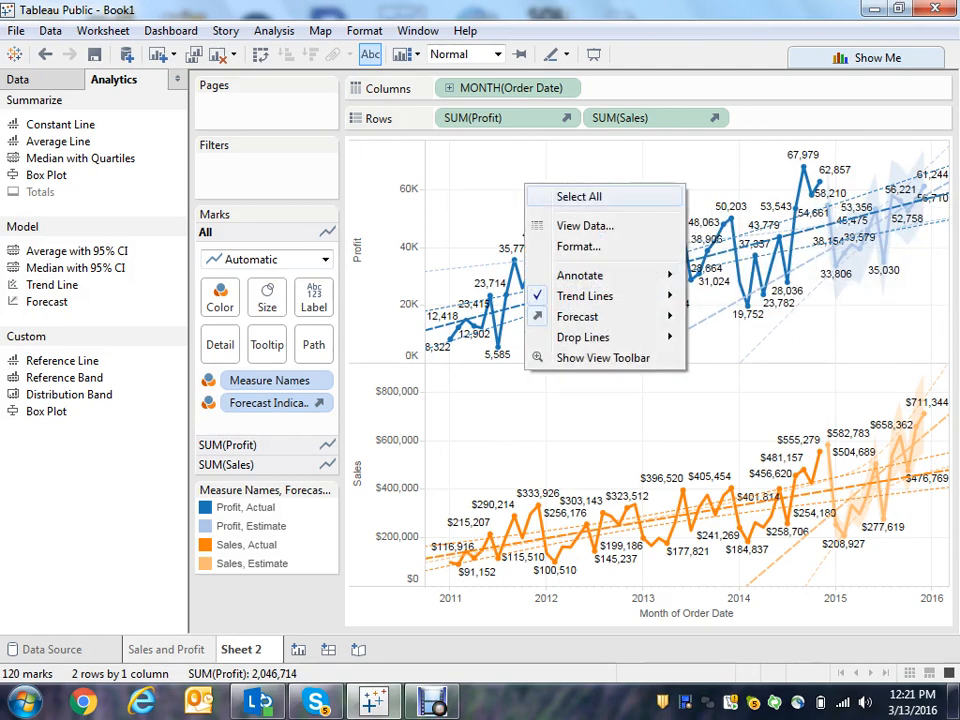
mouse_move(590, 296)
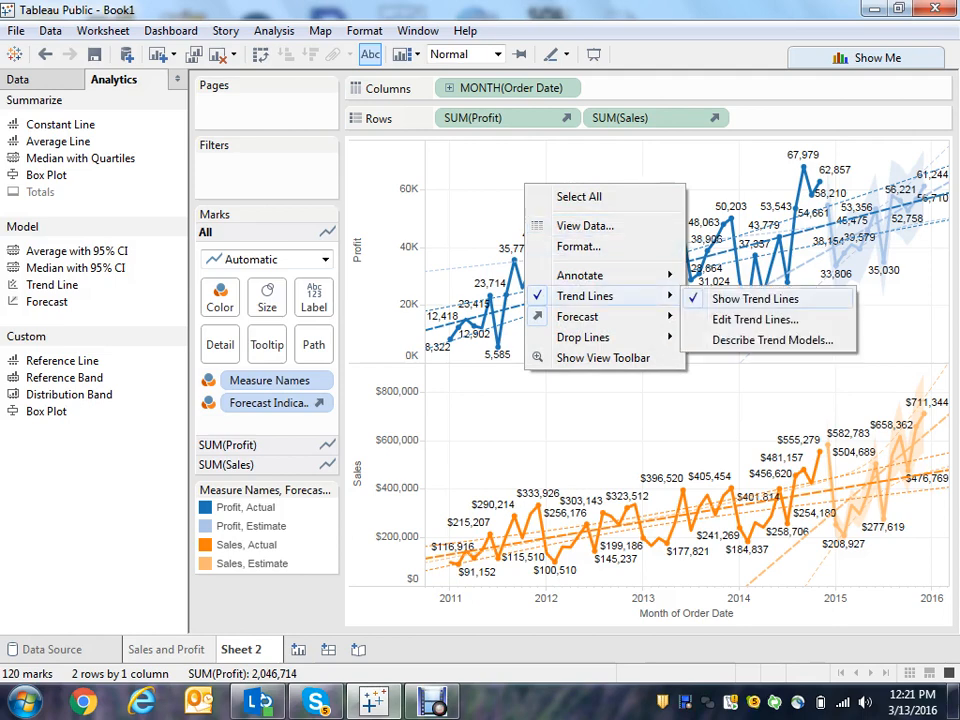
click(755, 298)
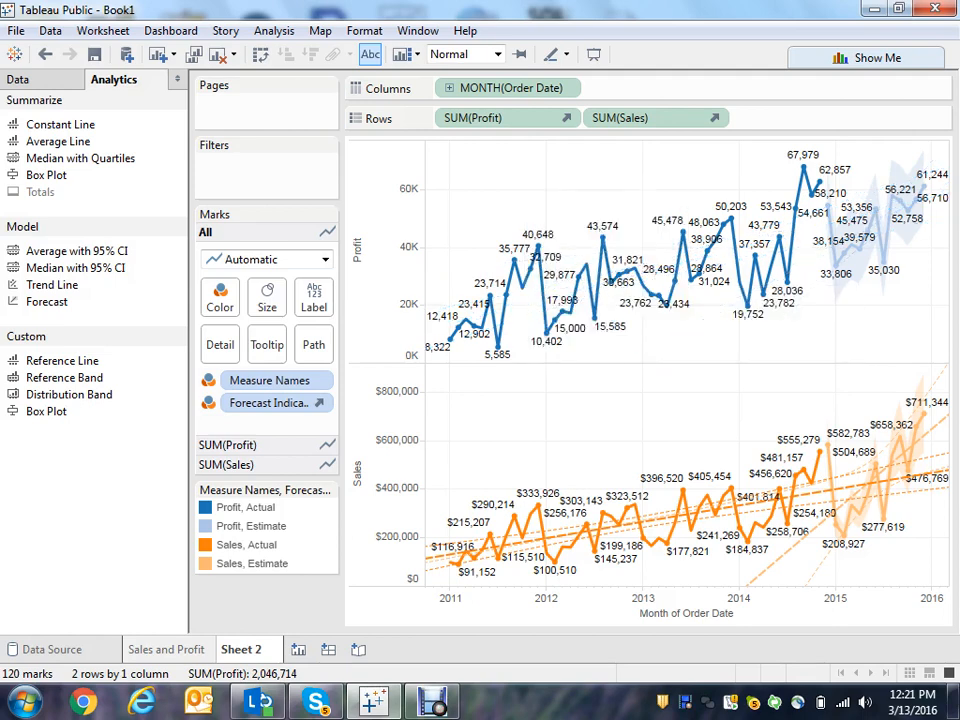
right_click(645, 421)
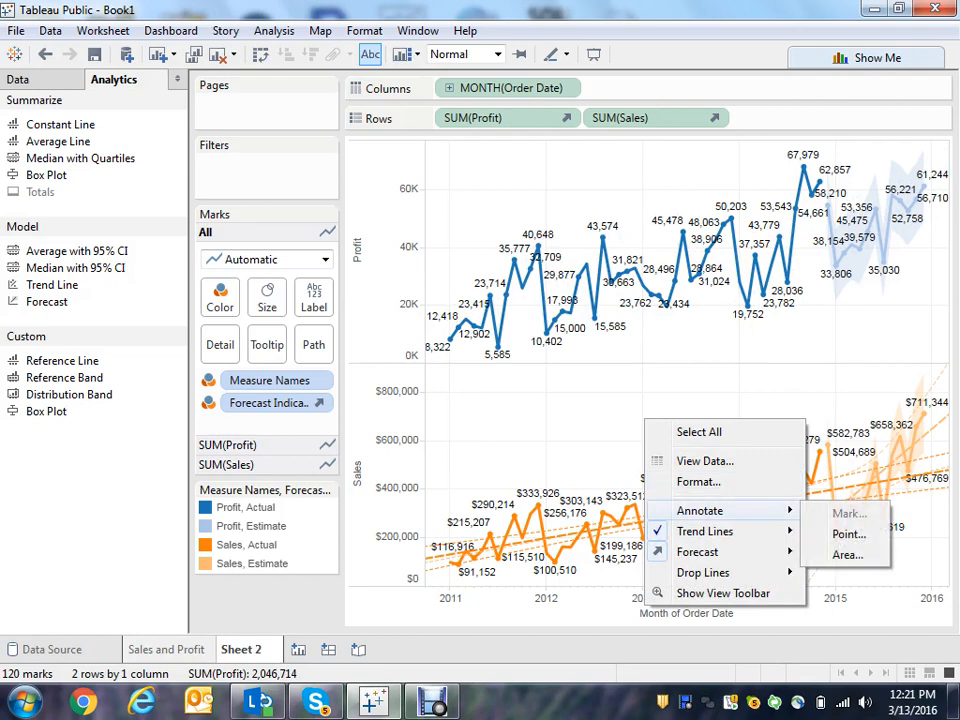
mouse_move(715, 531)
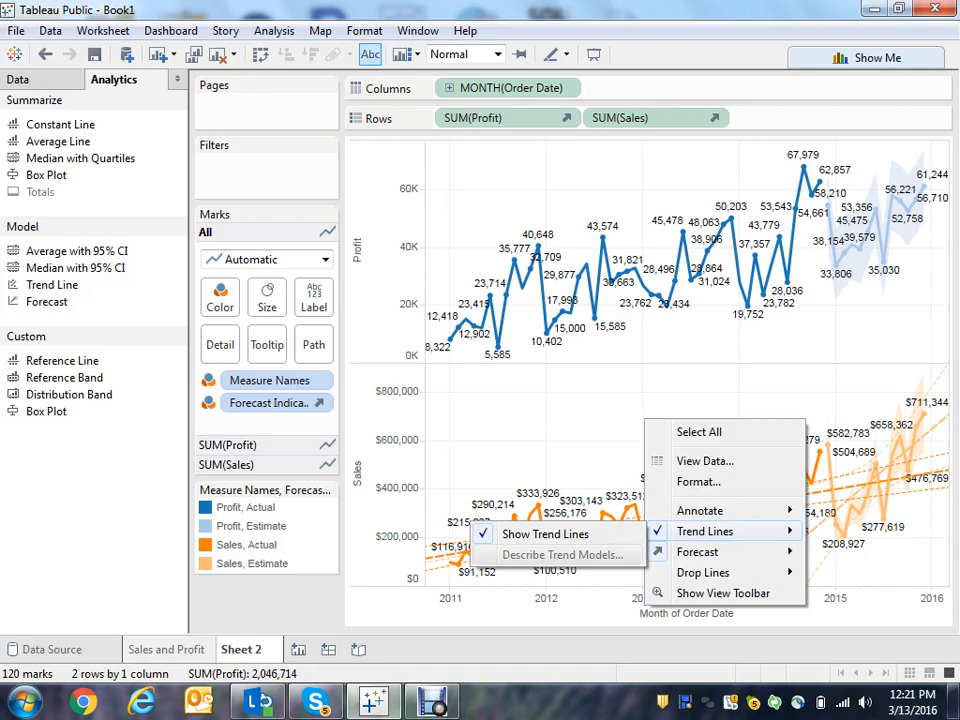
click(562, 532)
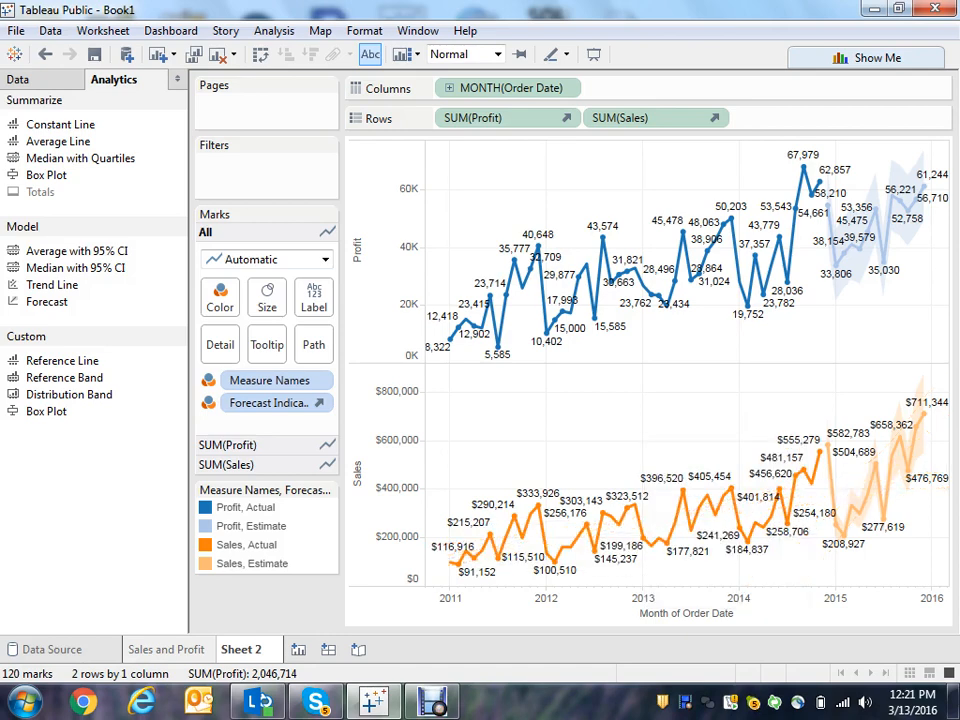
- Rename the current worksheet to Sales and Profit forecast
right_click(247, 643)
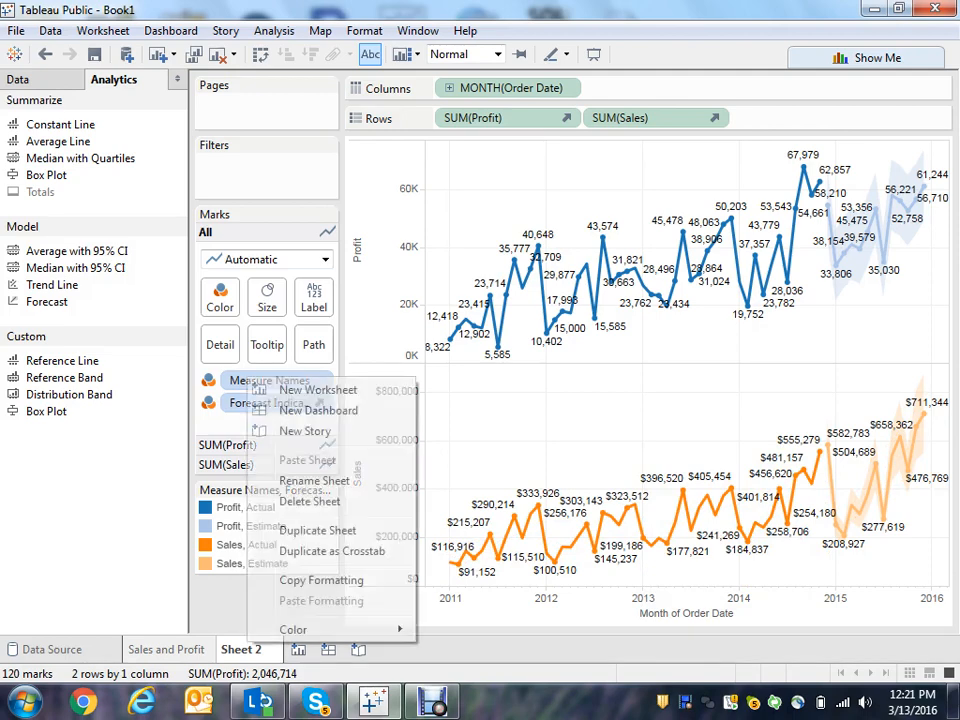
click(314, 481)
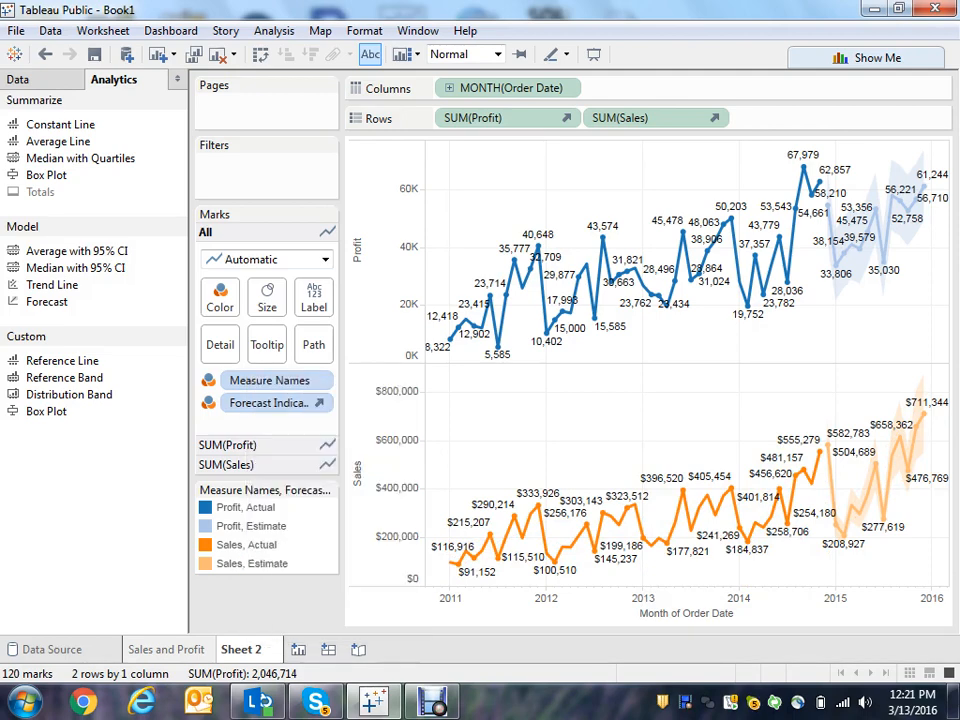
text(Sales and P)
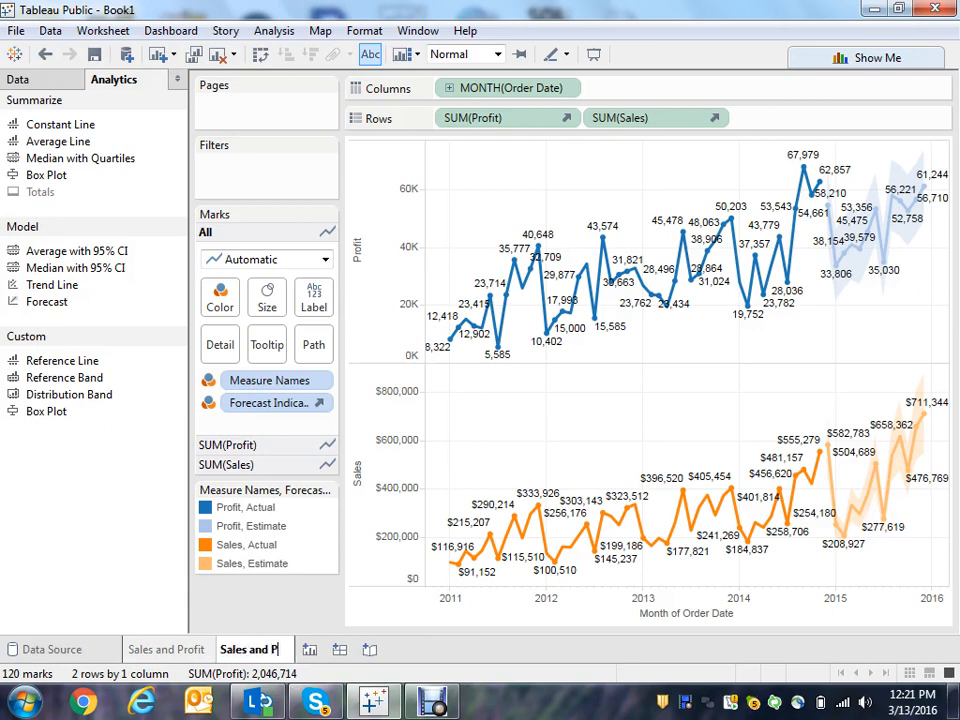
text(rofit )
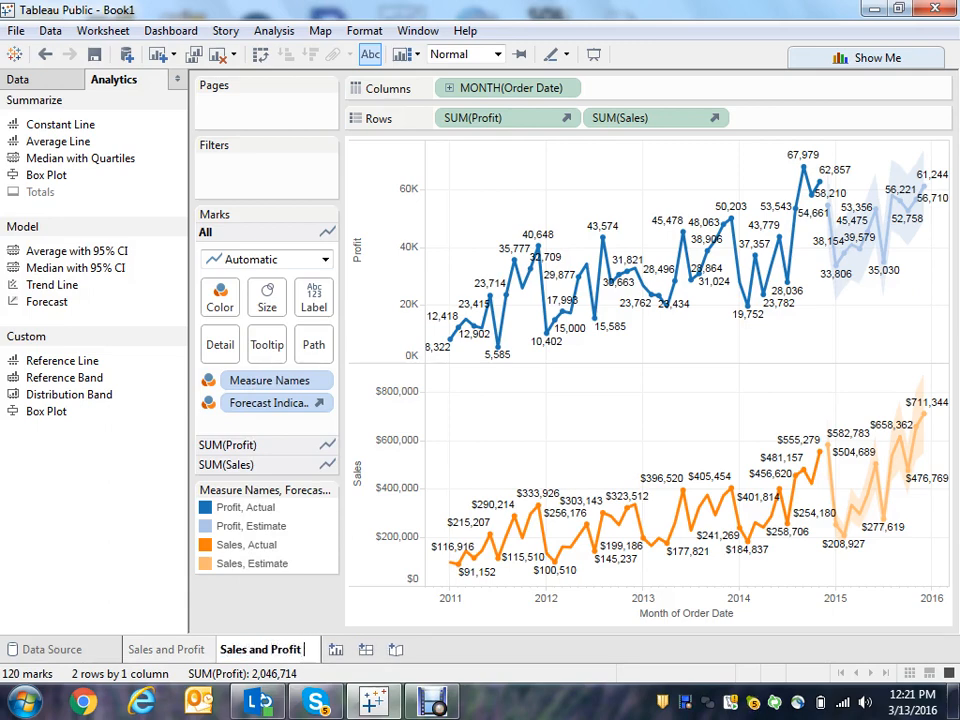
text(forecast)
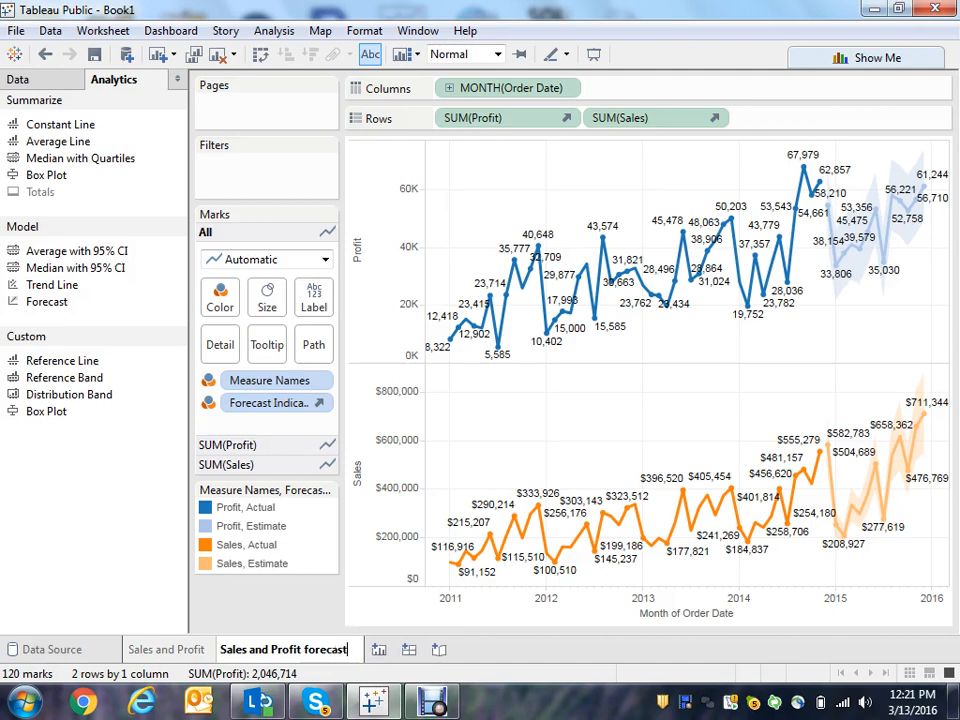
key(Return)
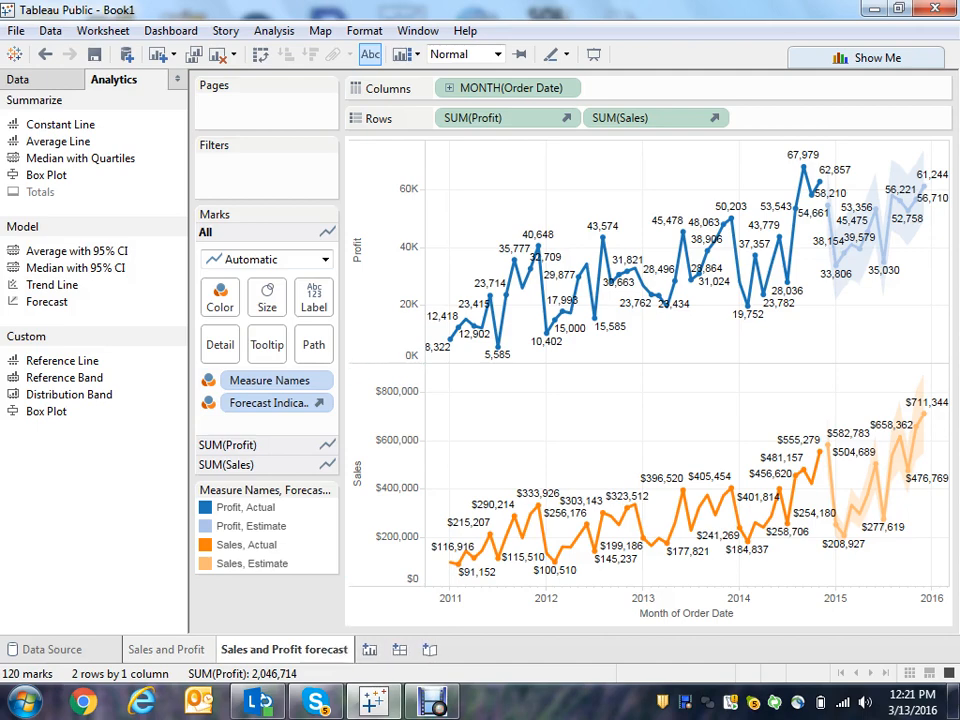
- Create a new worksheet and add Shipping Cost from the measures to the view
click(370, 650)
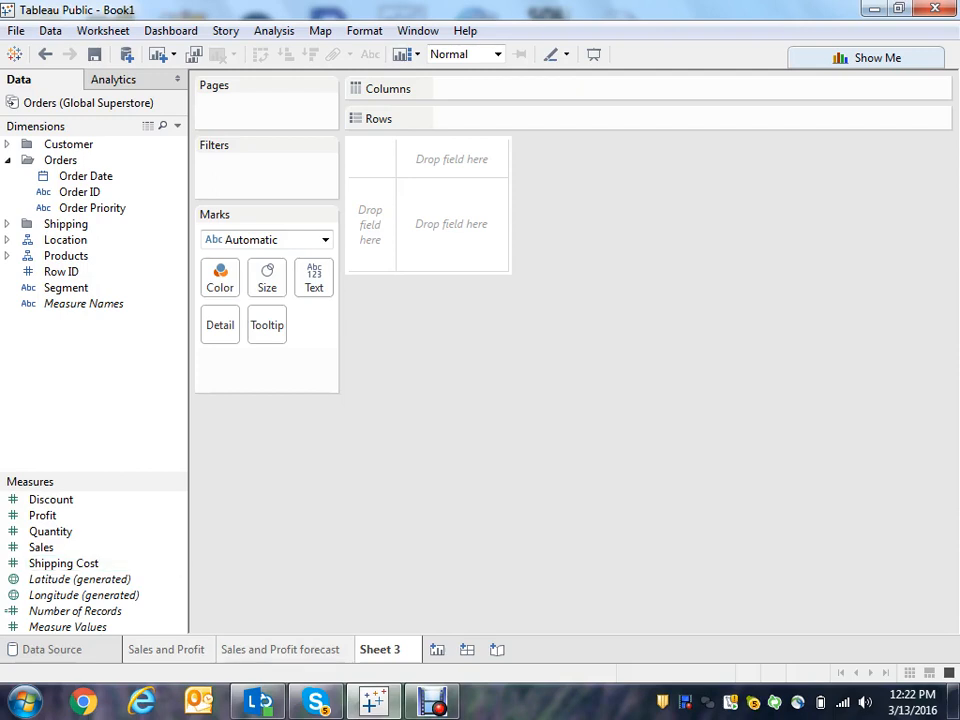
click(7, 224)
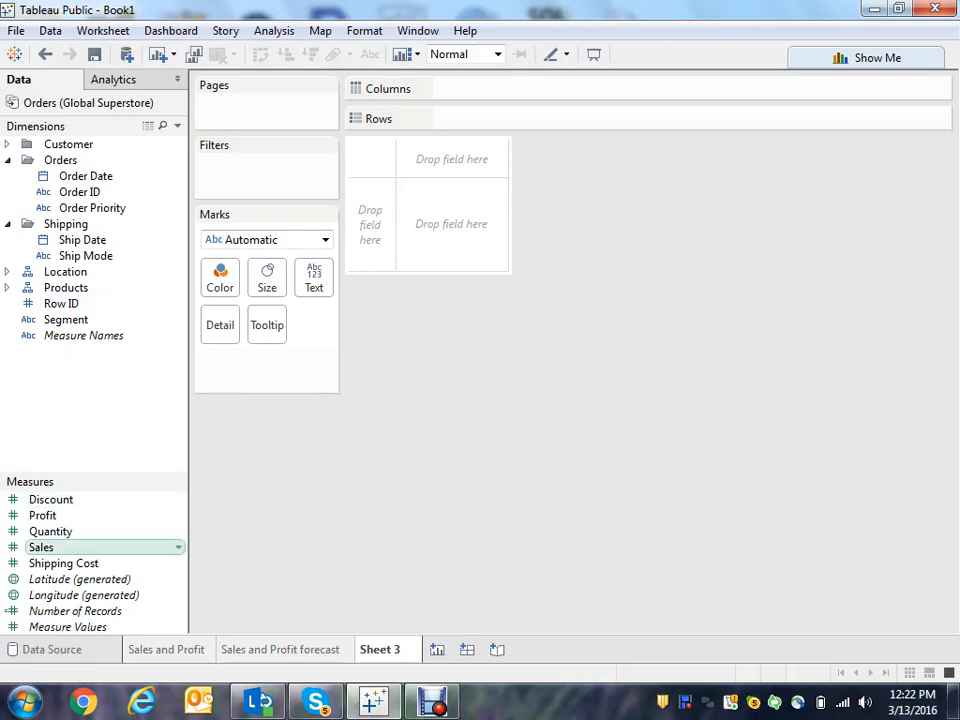
double_click(63, 563)
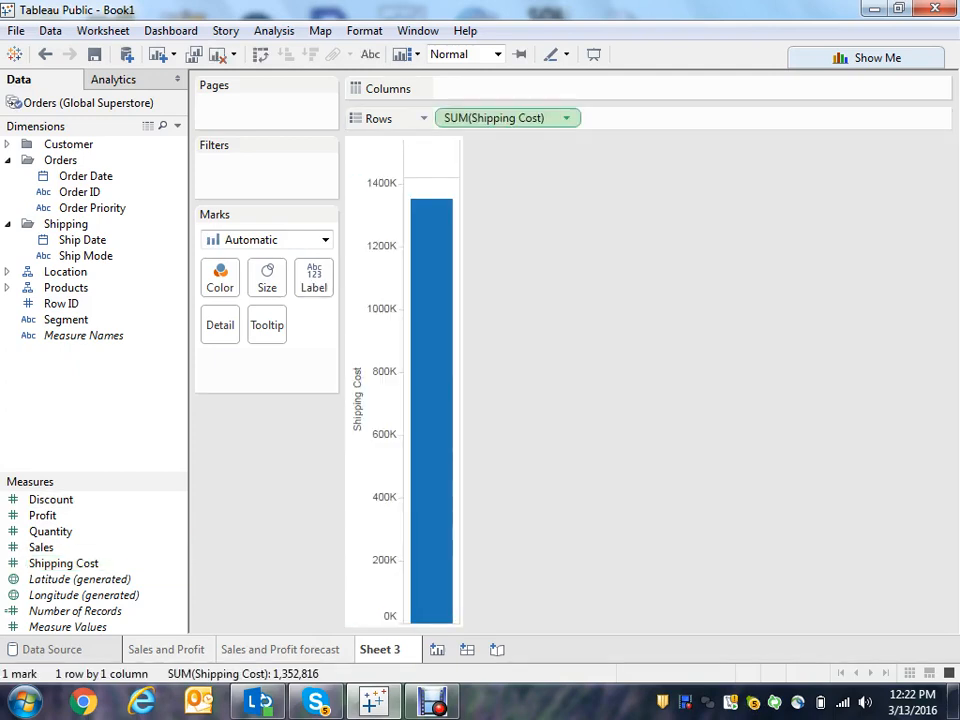
- Change the Shipping Cost measure's aggregation to Average
click(566, 118)
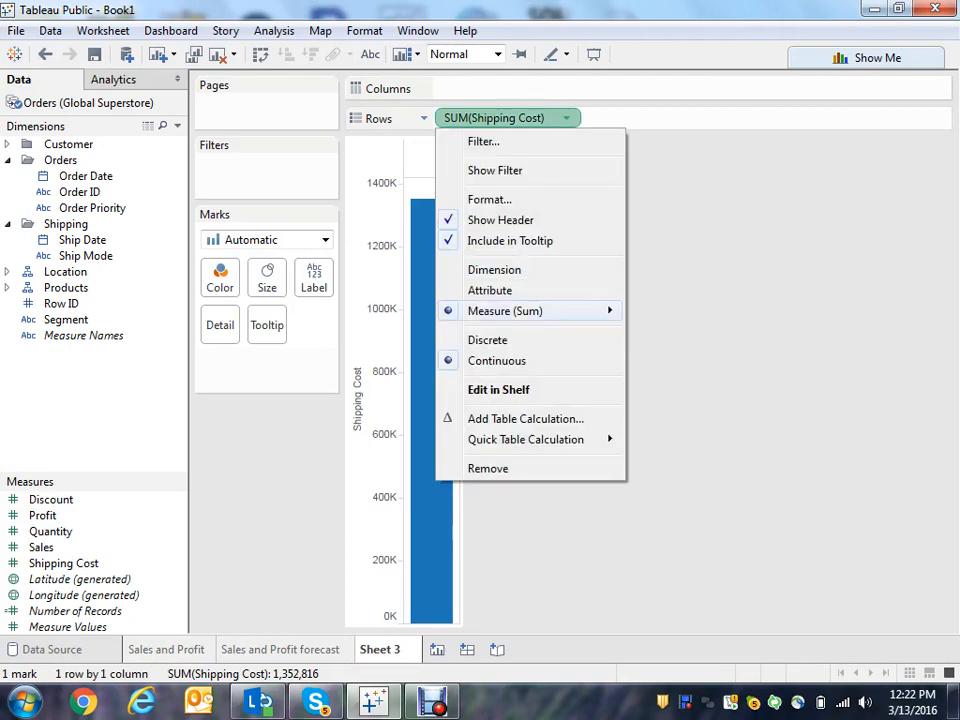
mouse_move(540, 311)
click(672, 334)
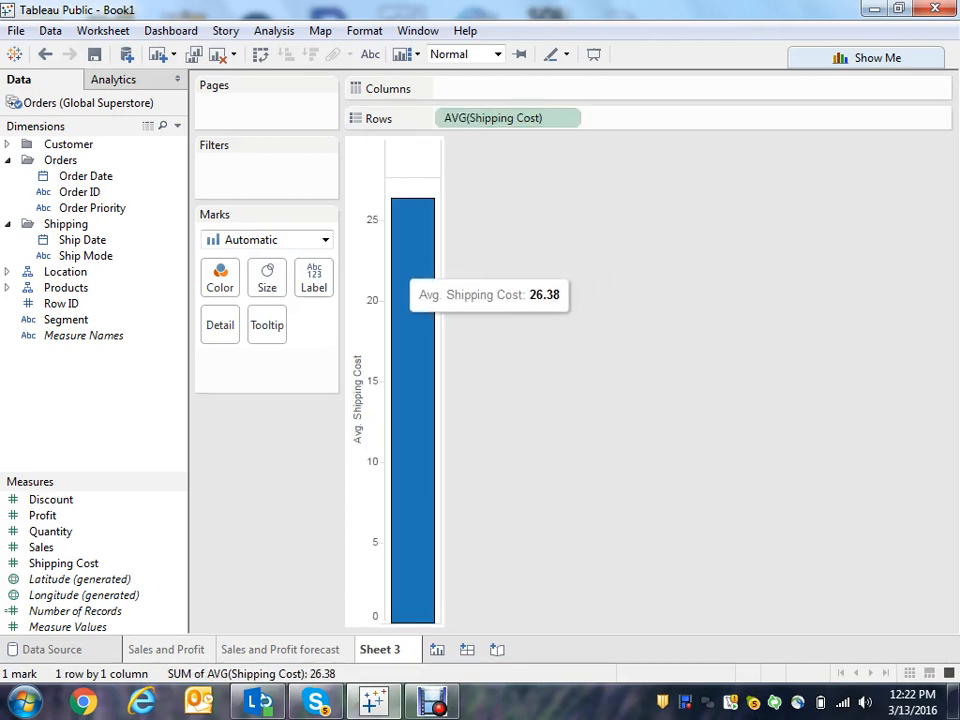
- Turn on mark labels for the shipping cost bar
click(314, 277)
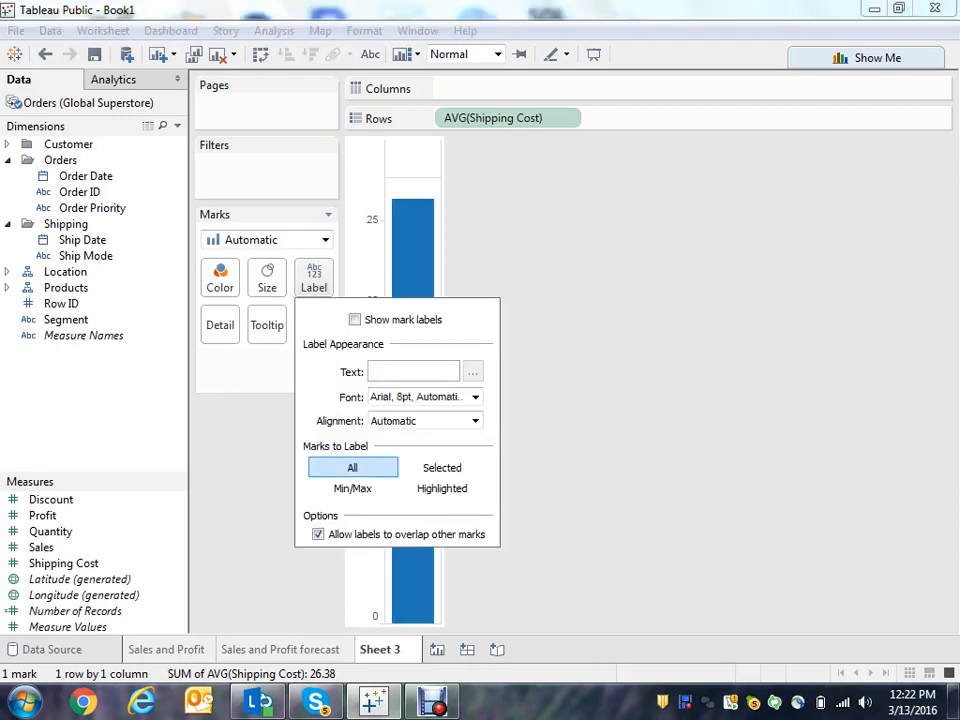
click(355, 320)
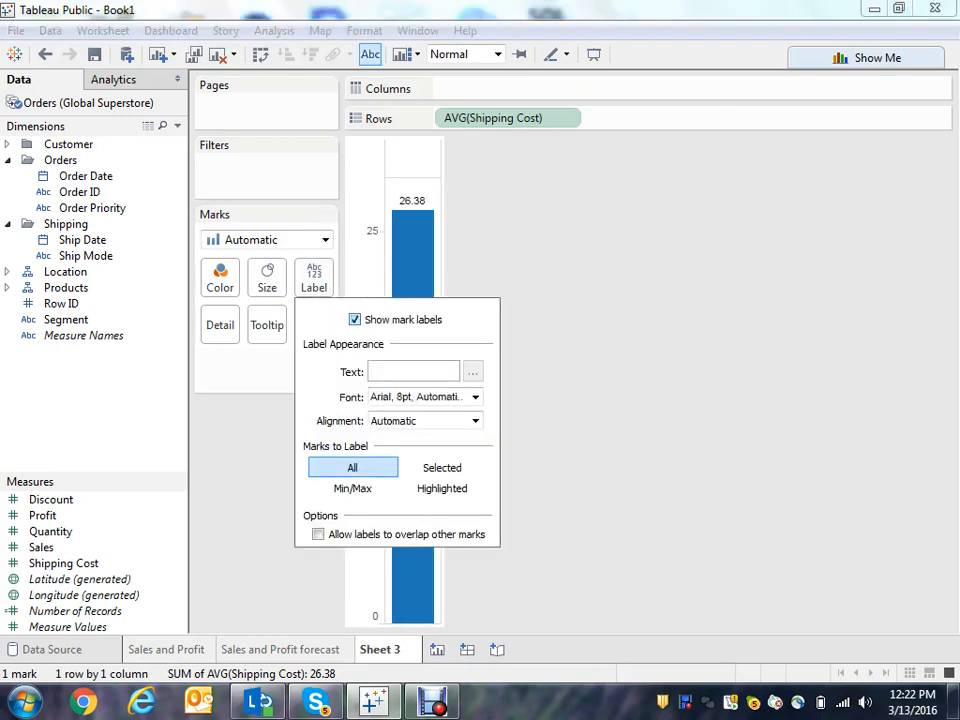
click(252, 478)
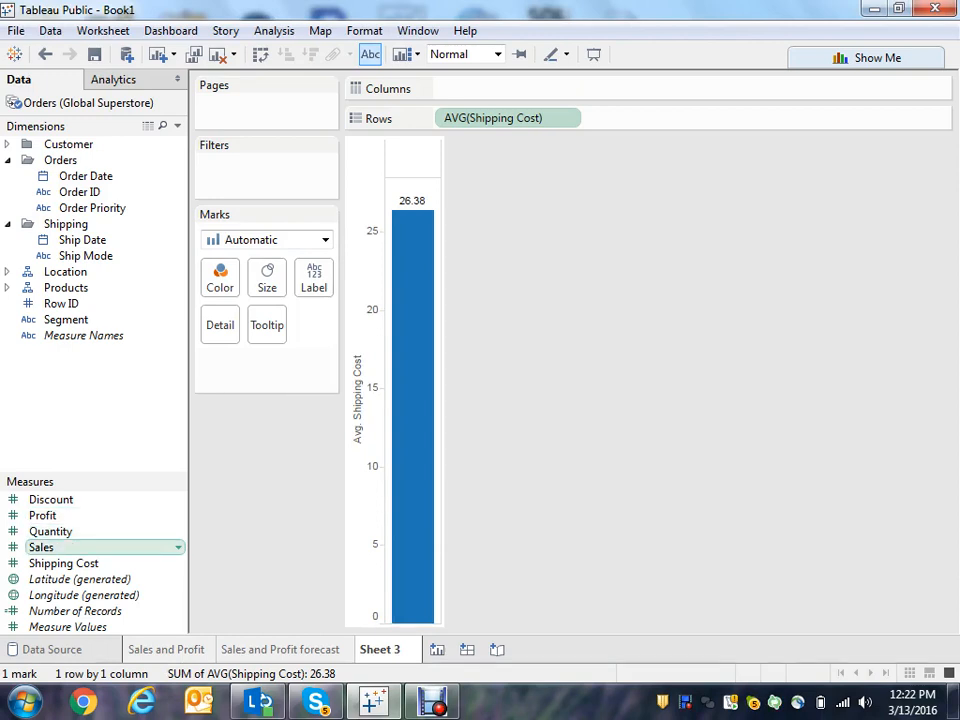
- Set Shipping Cost's default number format to Currency (Custom) with 0 decimal places
right_click(115, 563)
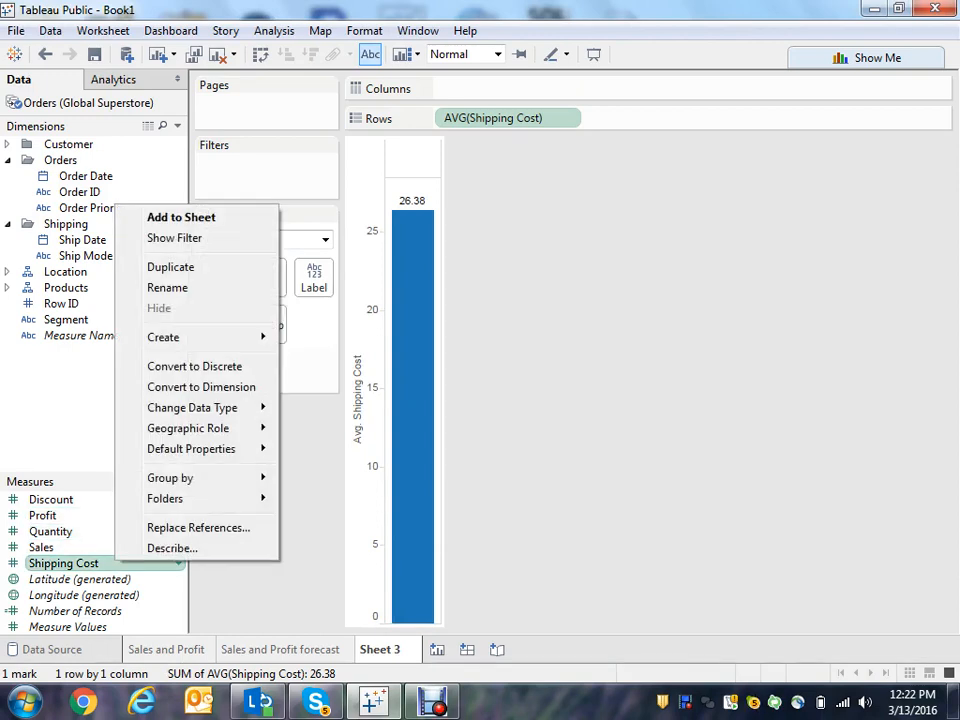
mouse_move(200, 449)
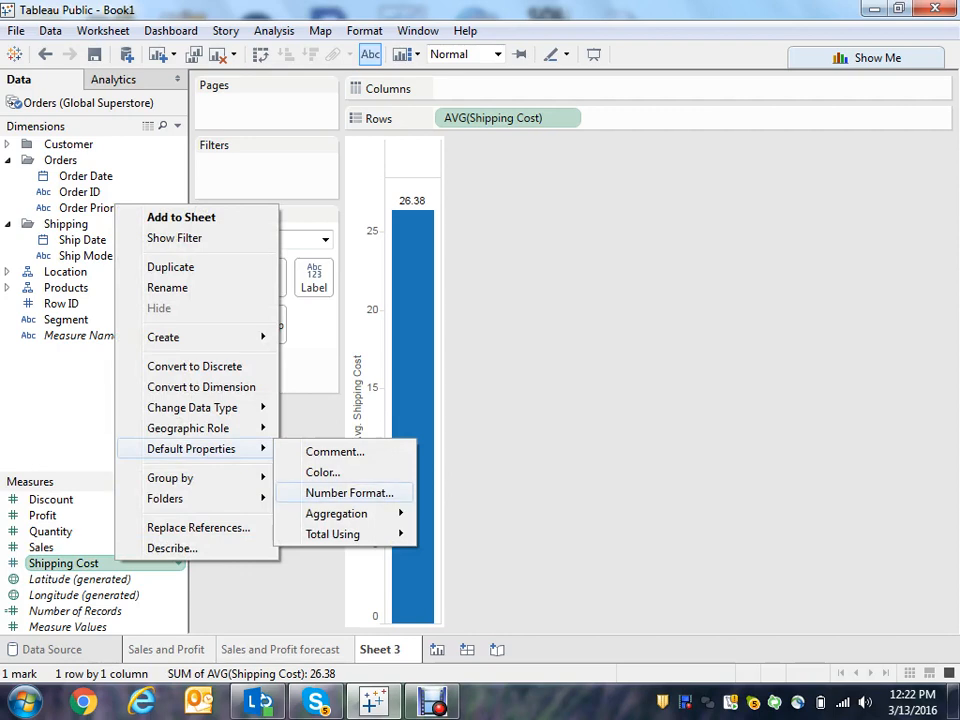
click(349, 493)
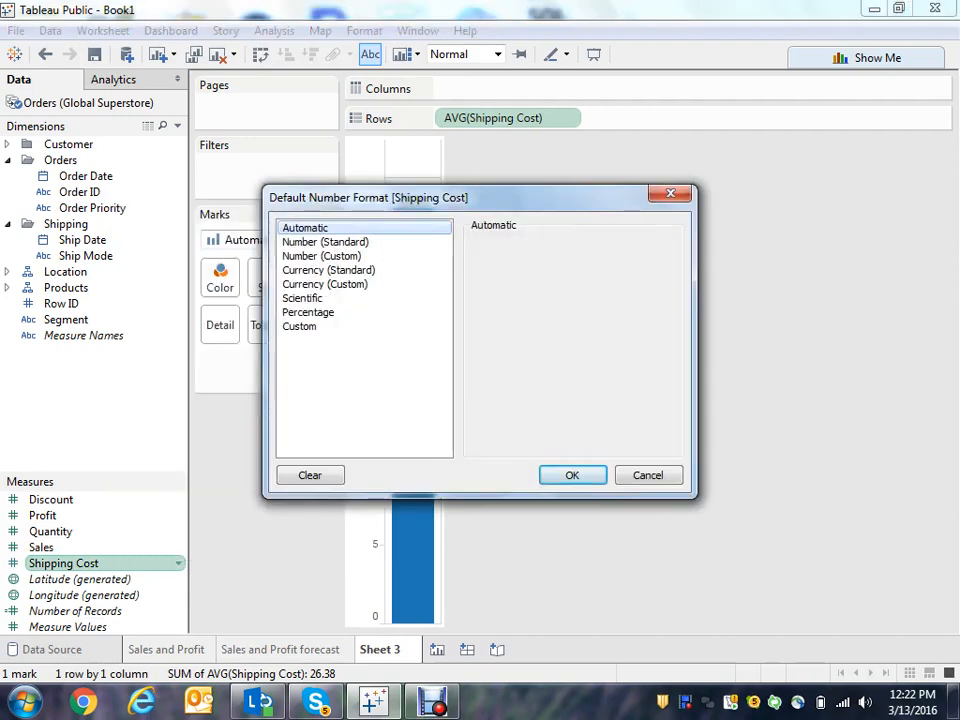
click(324, 284)
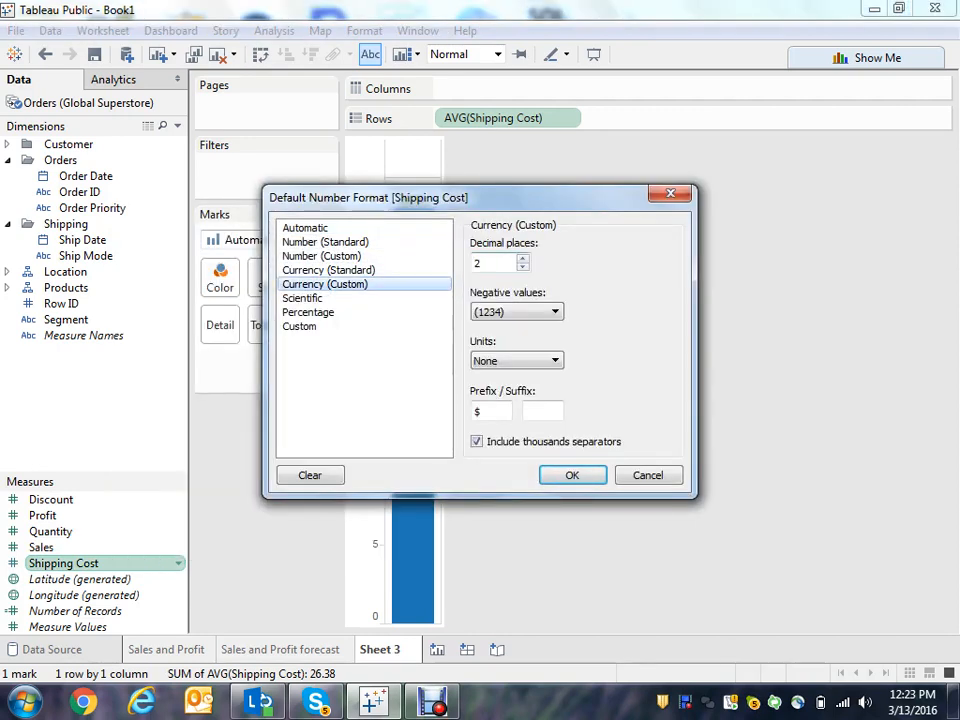
click(523, 267)
click(523, 267)
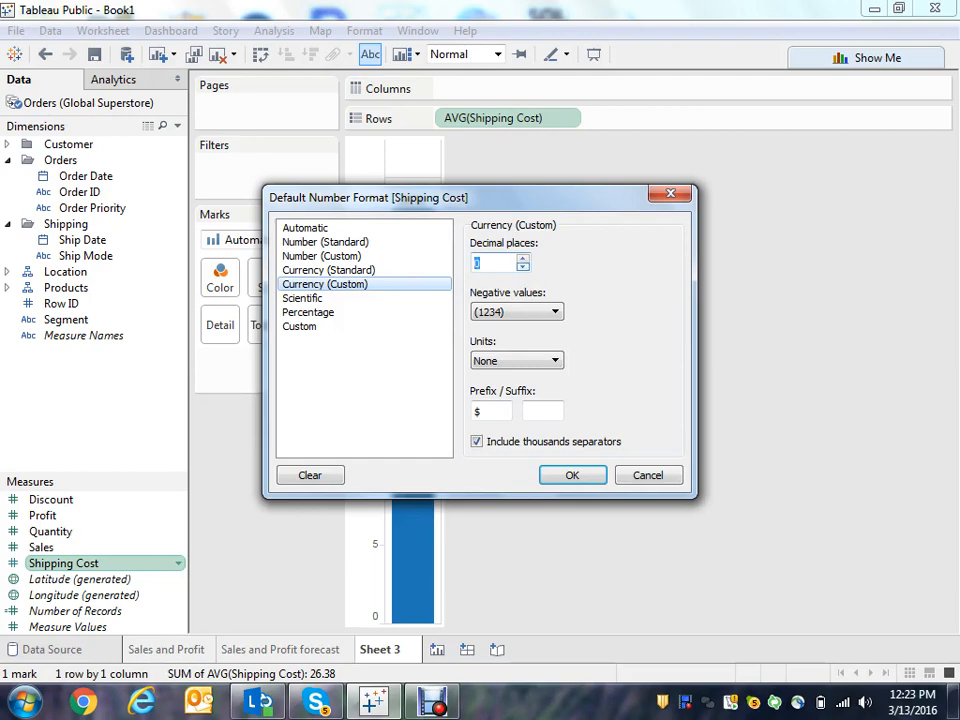
click(572, 475)
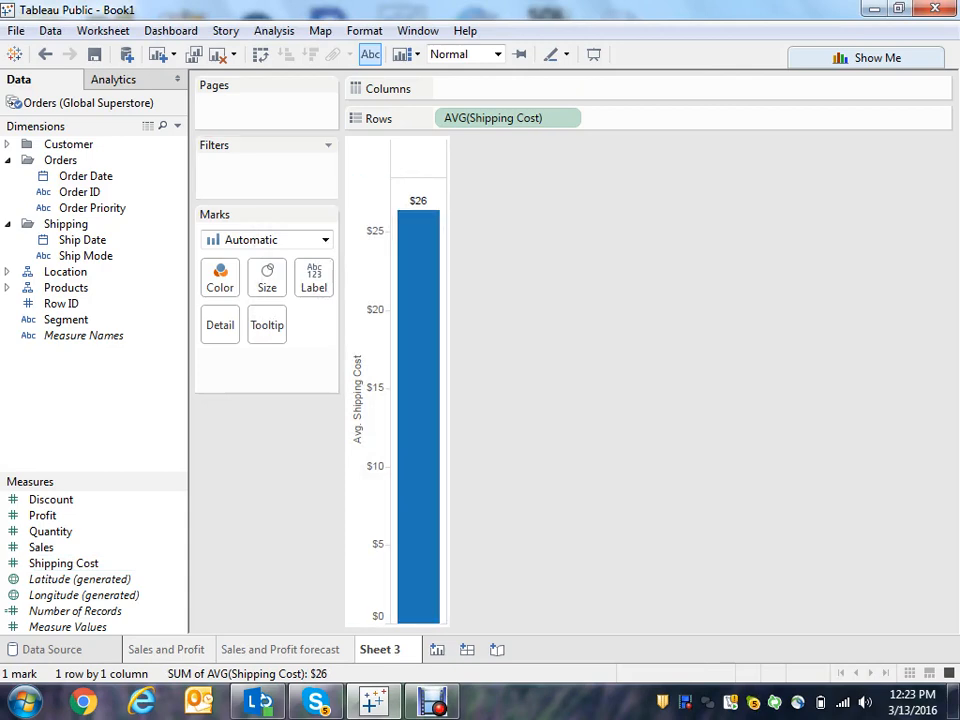
- Swap rows and columns, then place Ship Mode on Rows to get horizontal bars per ship mode
click(260, 55)
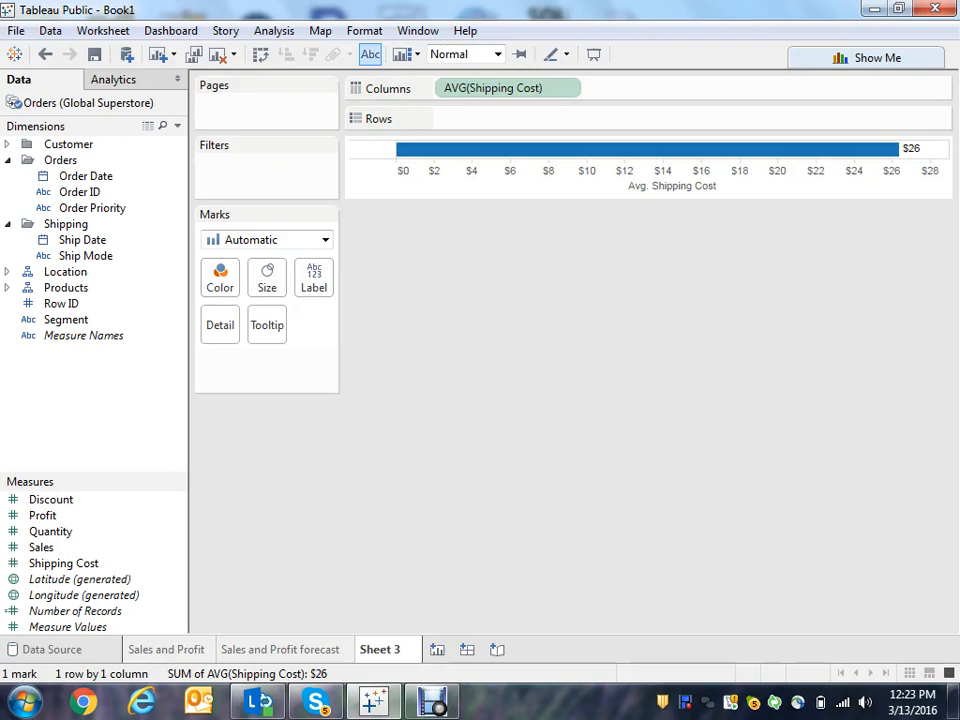
mouse_move(884, 150)
drag(85, 256, 405, 119)
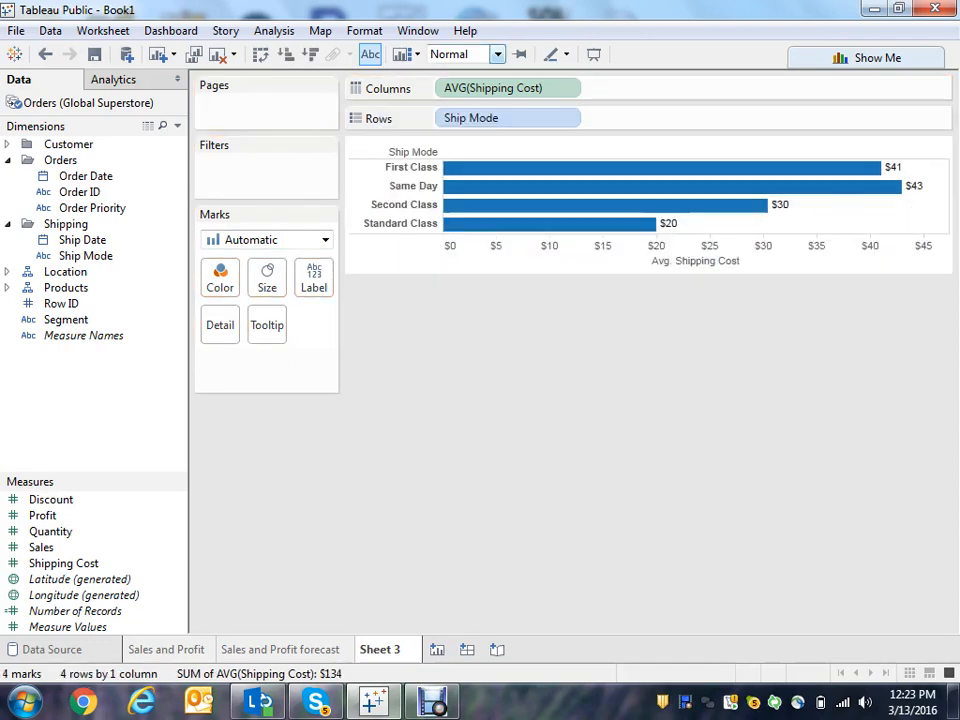
- Fit the chart to Entire View and sort the ship modes in descending order of average shipping cost
click(497, 54)
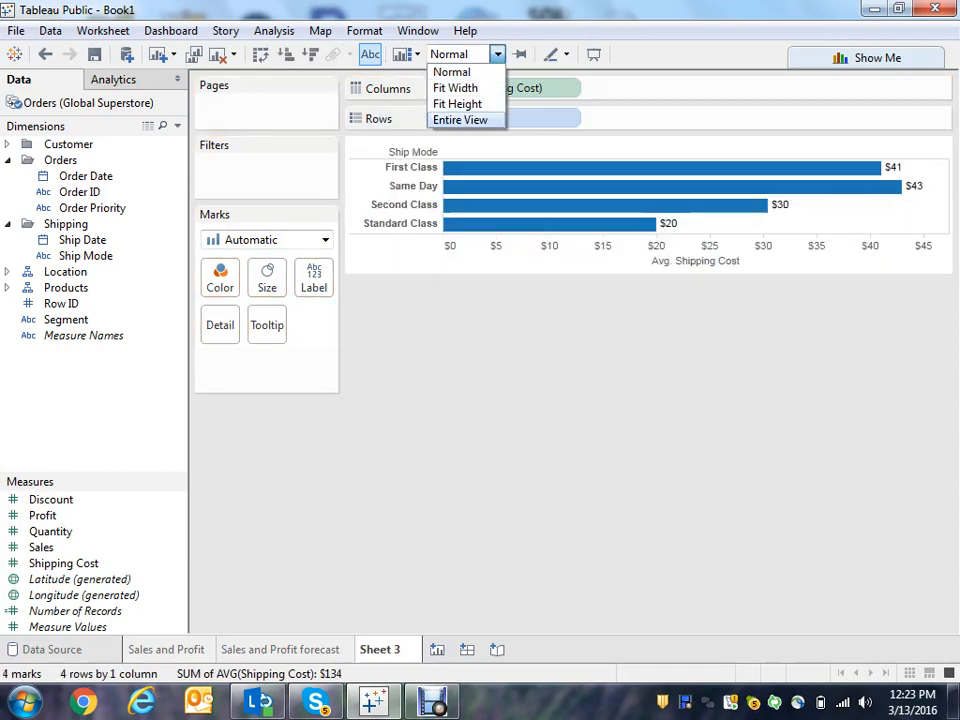
click(460, 120)
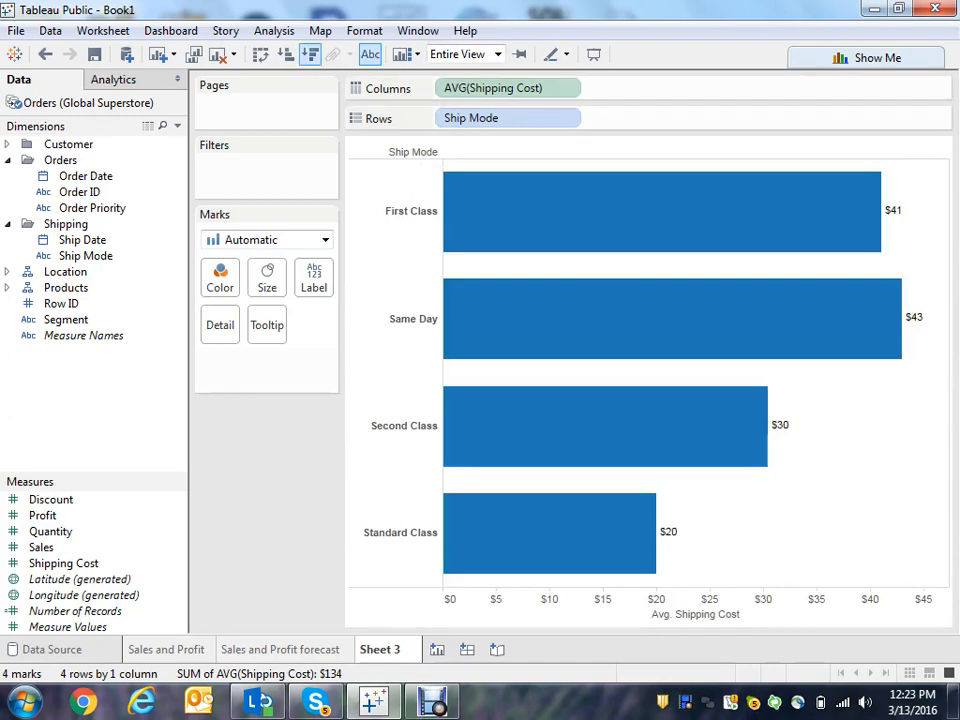
click(310, 54)
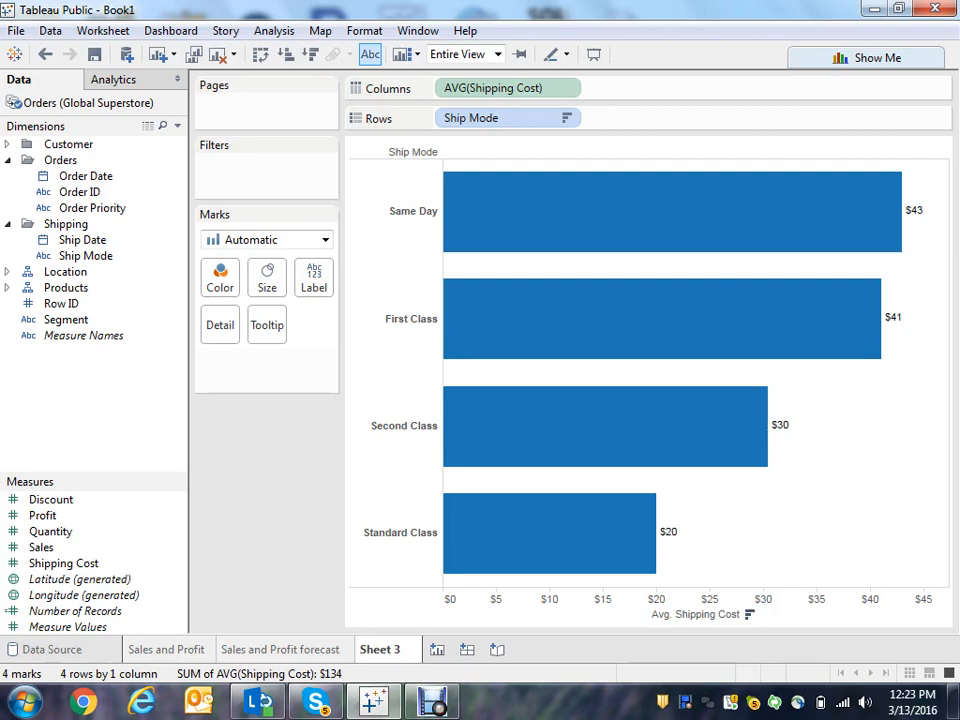
mouse_move(505, 327)
mouse_move(758, 180)
mouse_move(652, 537)
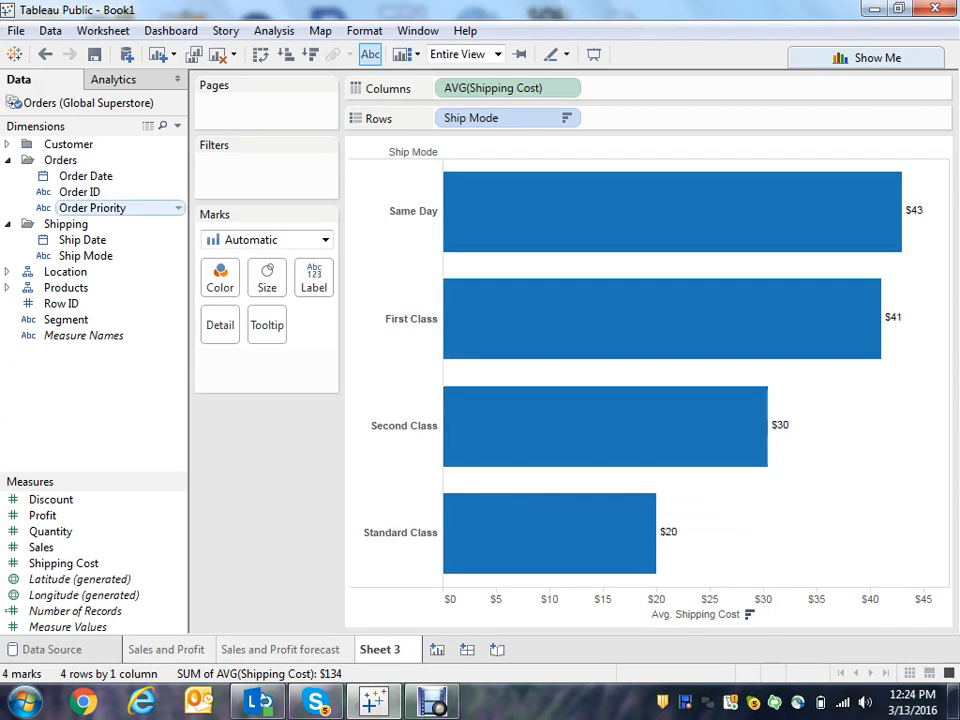
- Add Order Priority to the rows and to the color of the bars
mouse_move(110, 207)
mouse_down()
mouse_move(400, 97)
mouse_move(550, 82)
mouse_move(556, 120)
mouse_move(578, 122)
mouse_up()
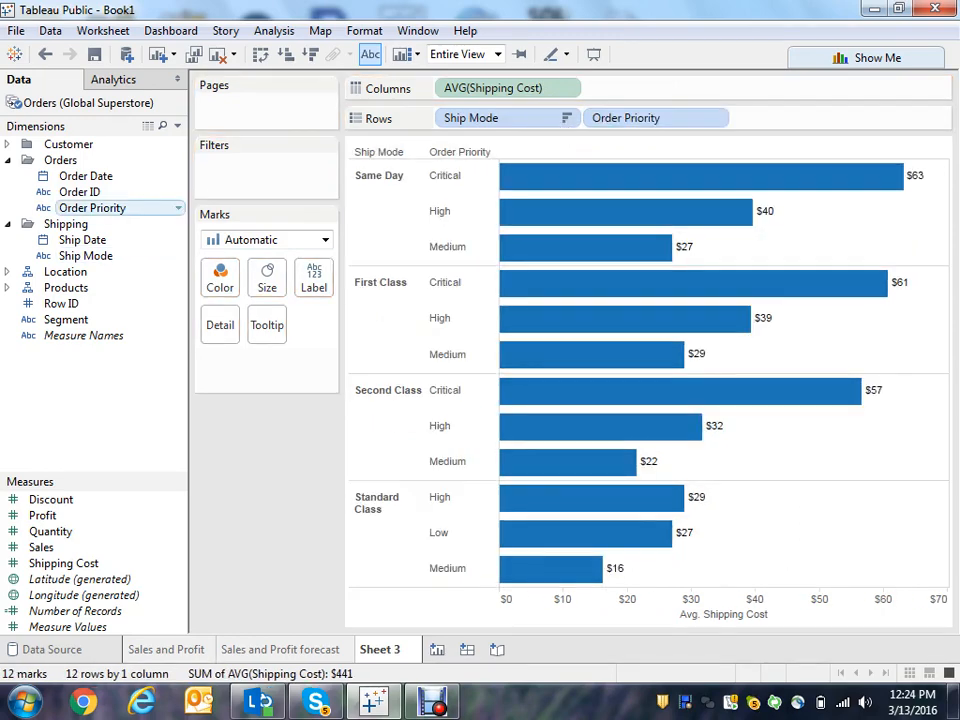
drag(100, 207, 219, 278)
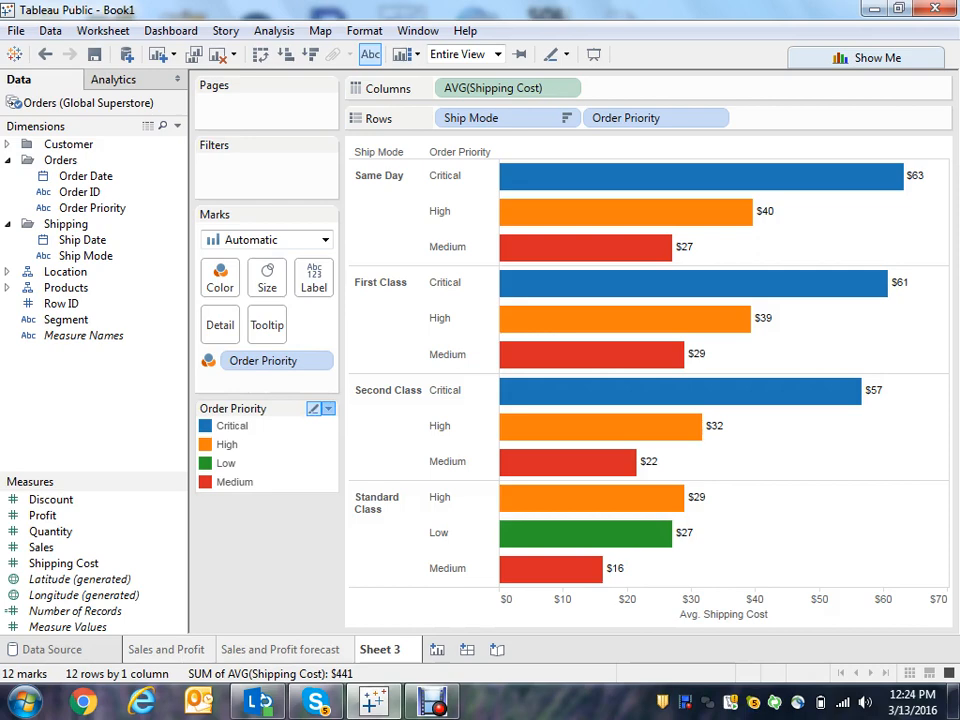
- Edit the Order Priority colors with the Tableau 10 palette, making Critical red and Medium olive
click(329, 409)
click(215, 428)
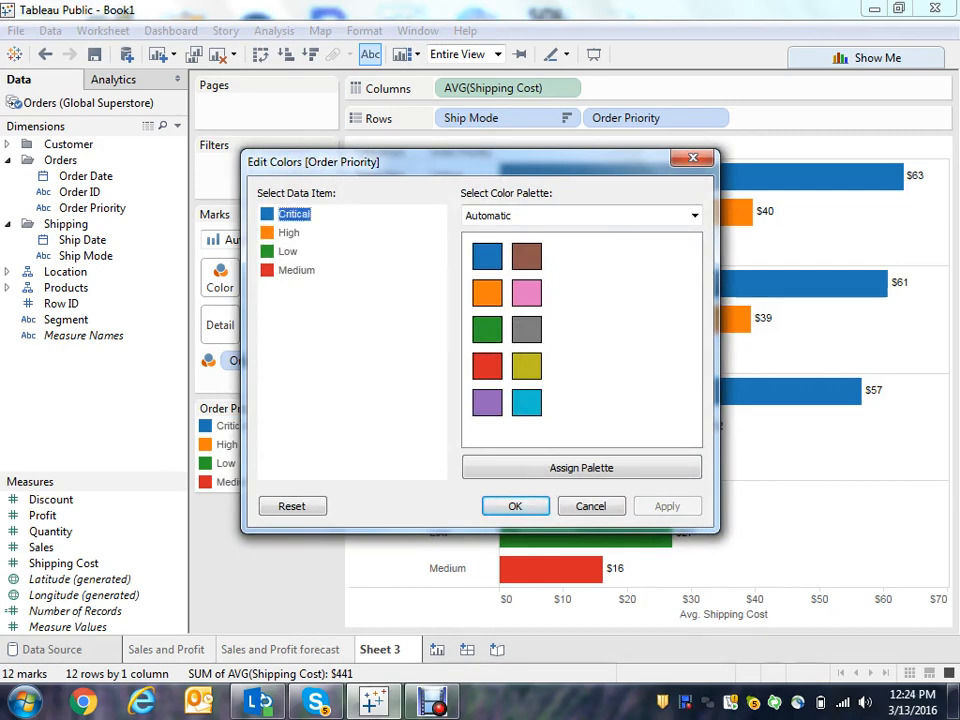
click(487, 366)
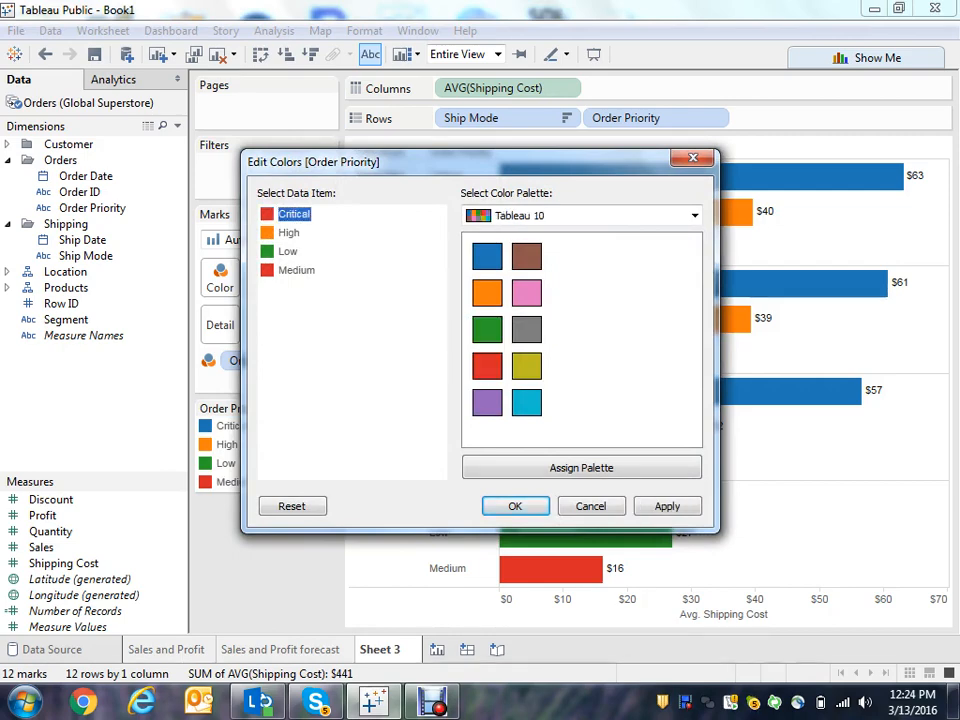
double_click(296, 270)
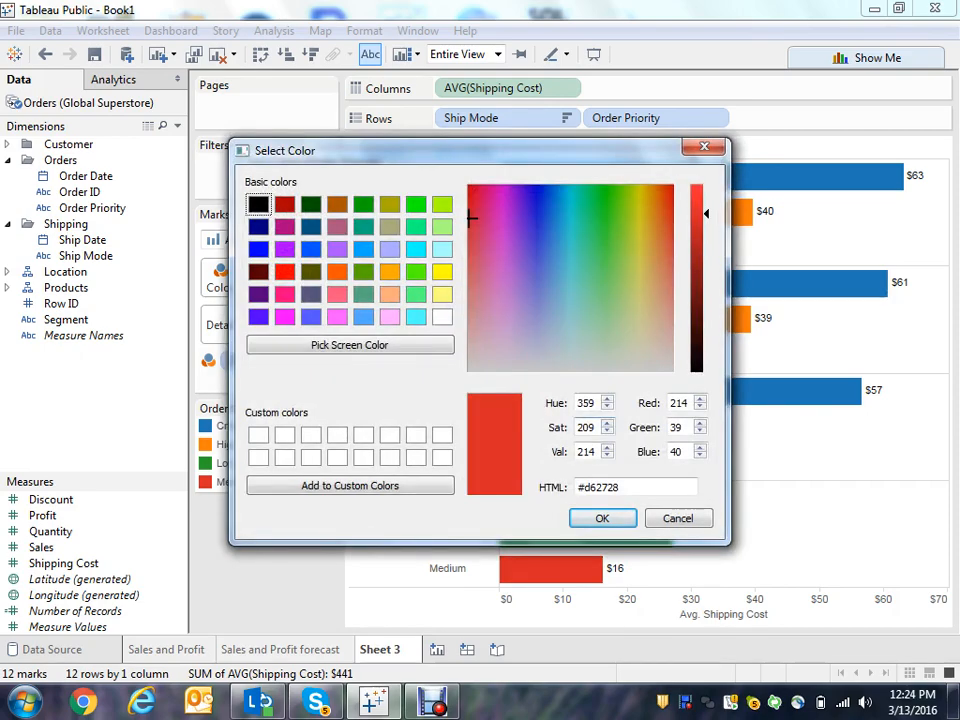
click(678, 518)
click(527, 365)
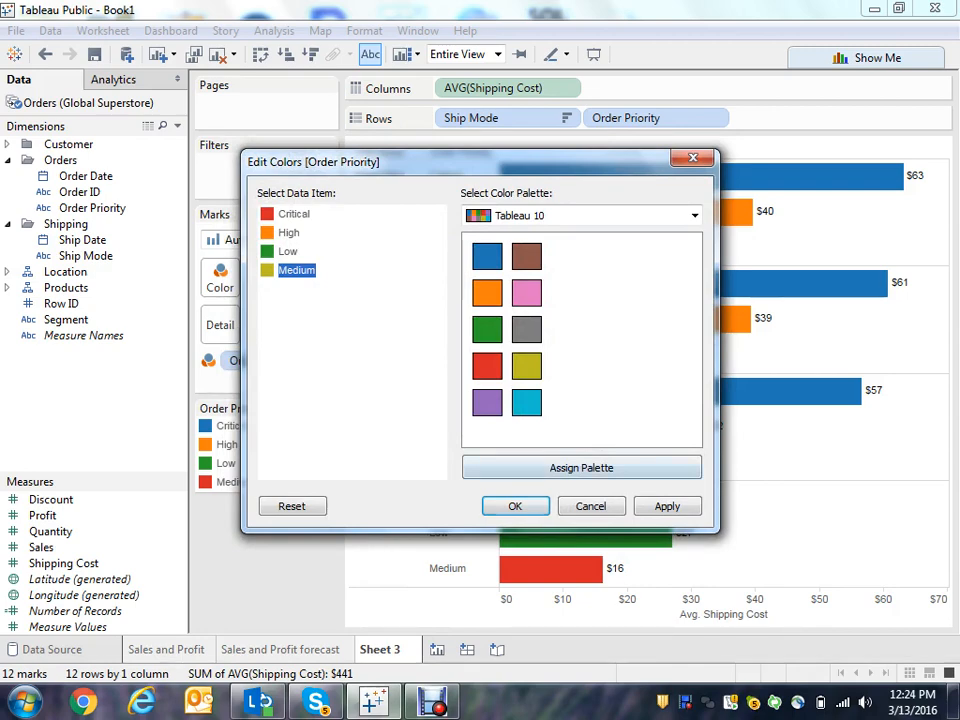
key(Return)
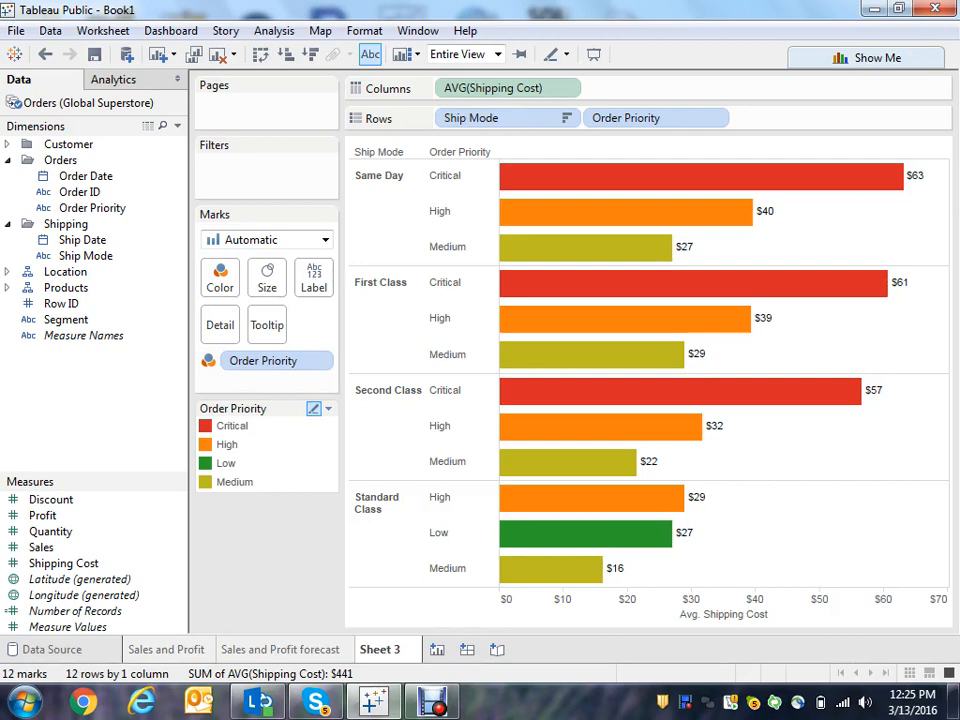
- Reorder the Order Priority legend so Low comes after Medium
click(228, 463)
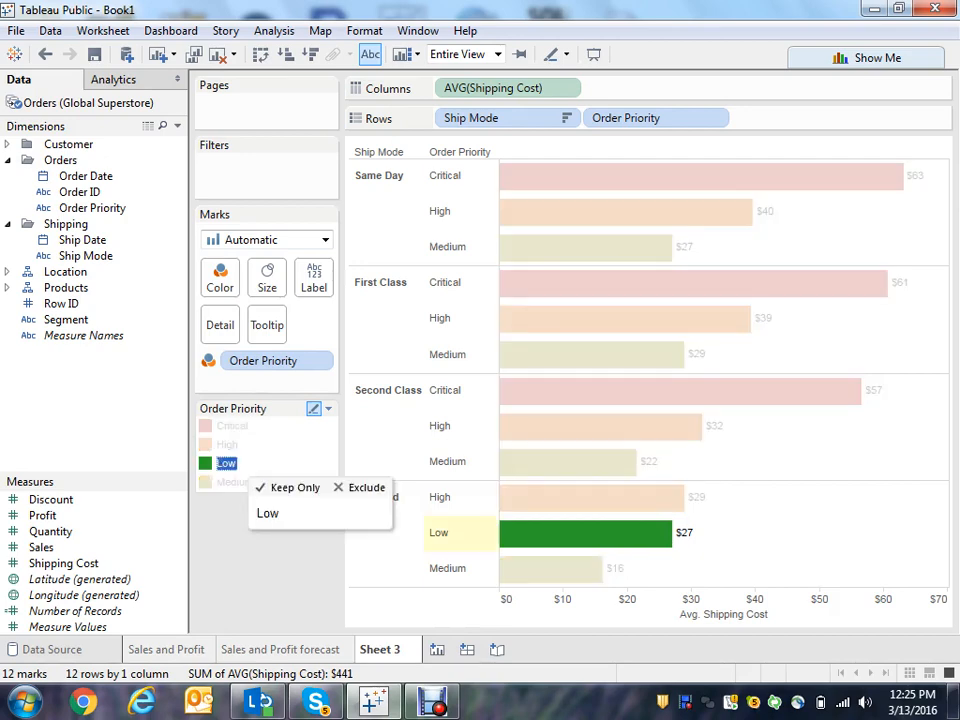
click(228, 463)
click(228, 463)
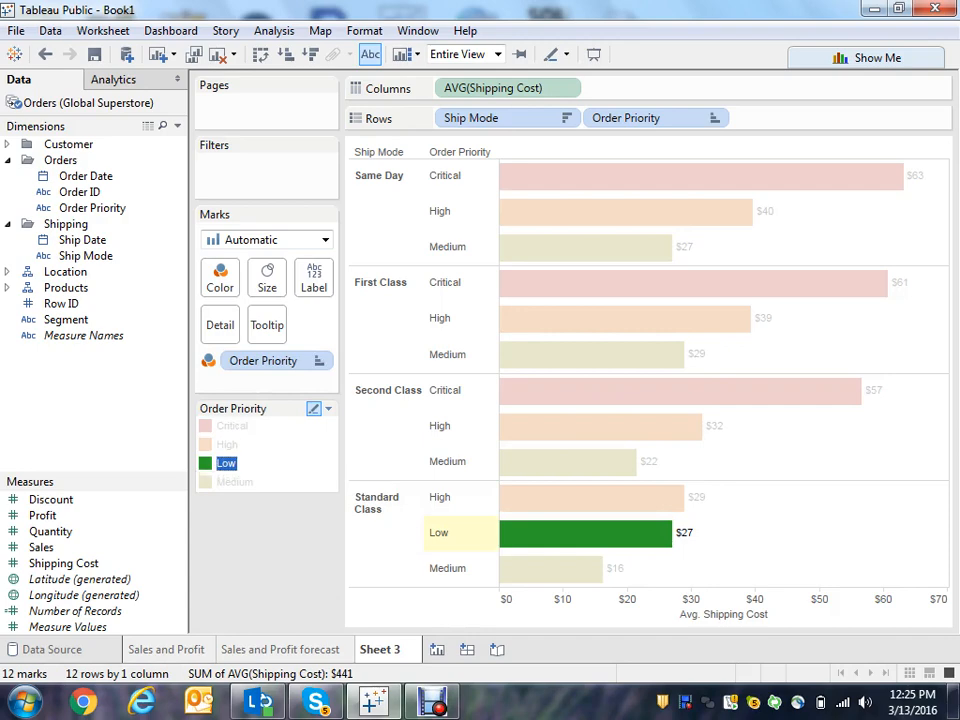
click(228, 463)
double_click(228, 463)
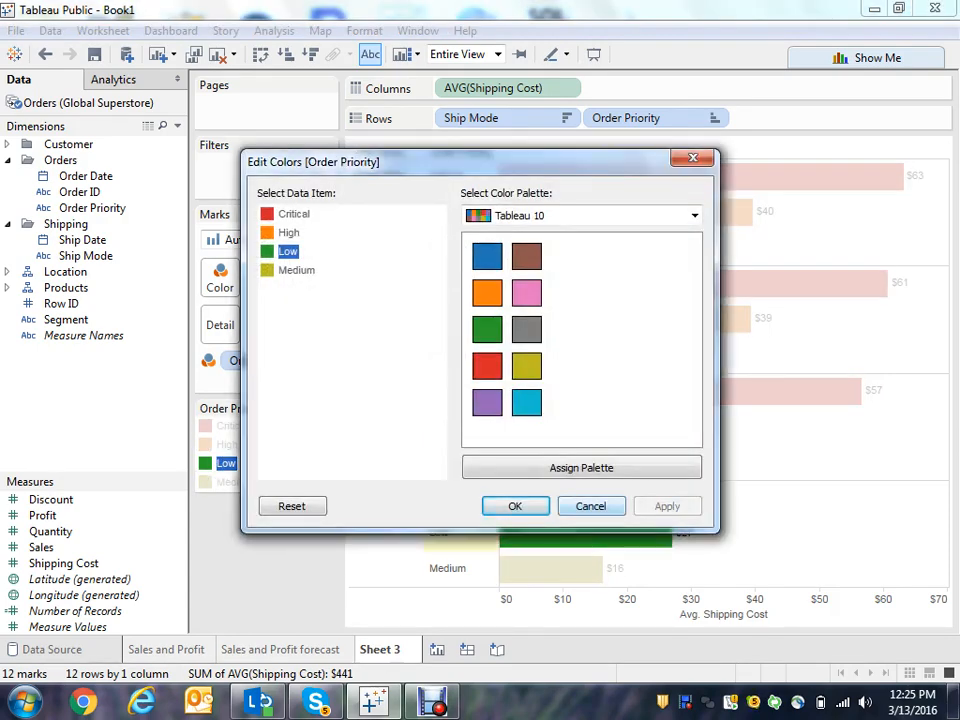
click(515, 506)
drag(227, 463, 228, 473)
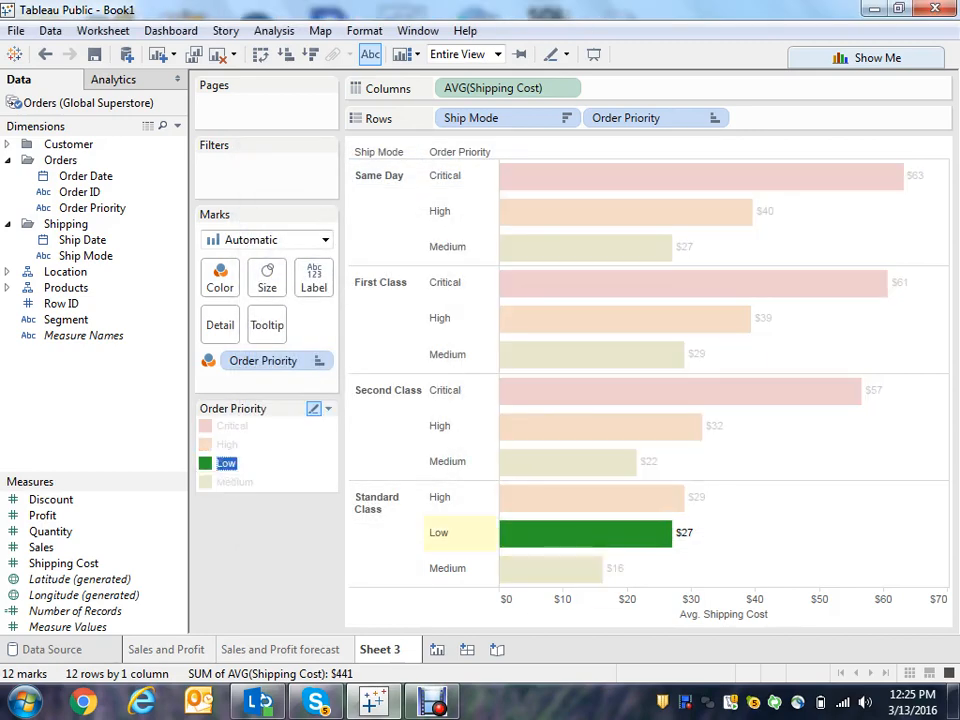
click(227, 464)
click(227, 464)
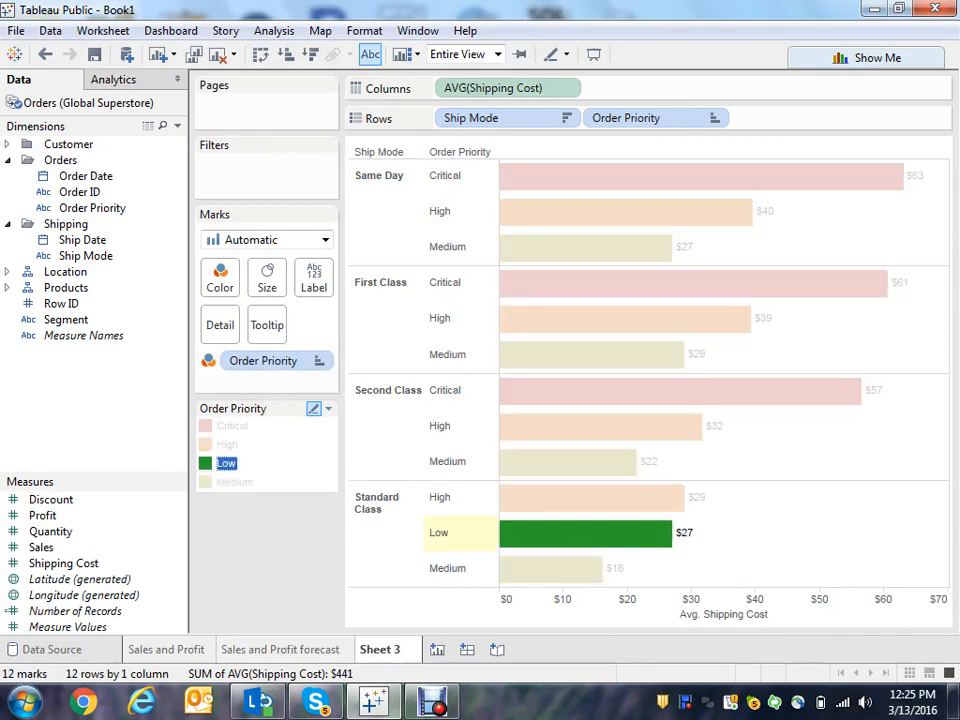
click(227, 464)
click(227, 464)
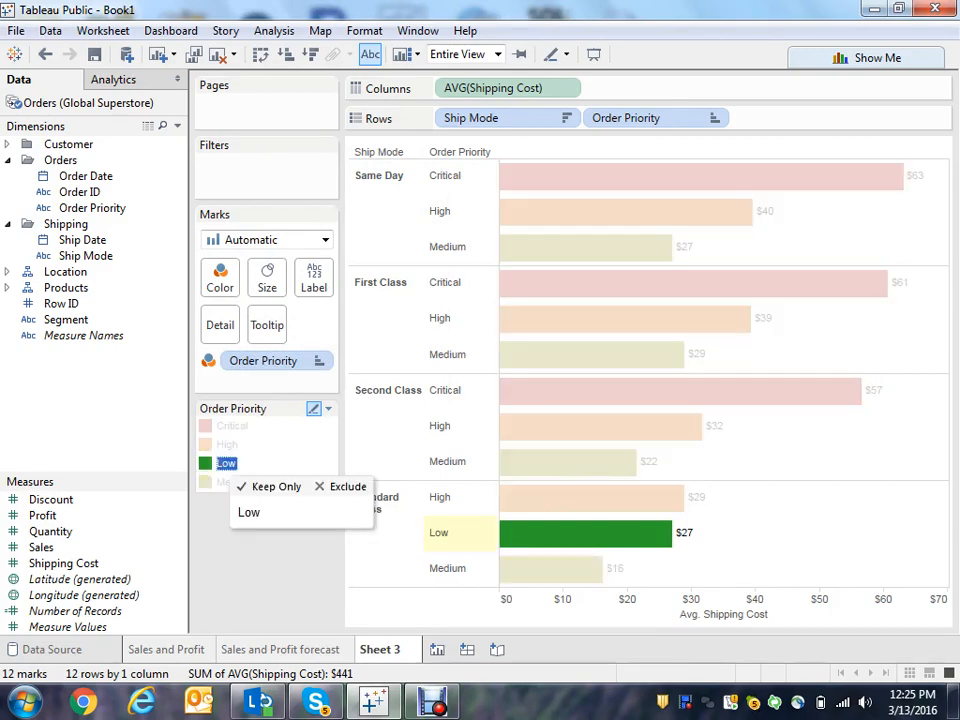
drag(227, 464, 227, 483)
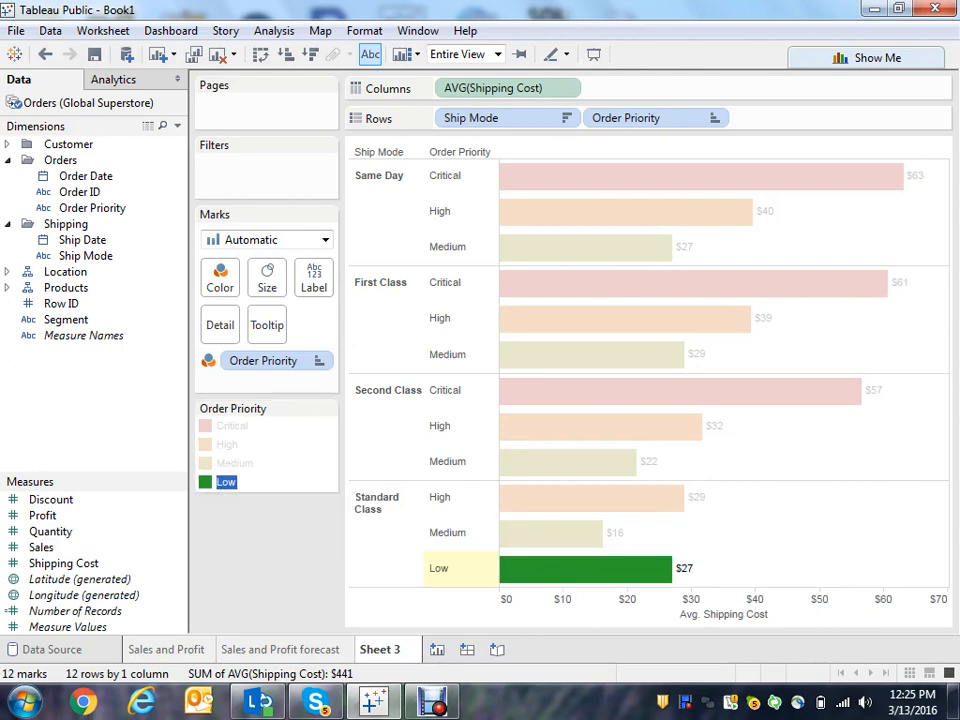
click(227, 482)
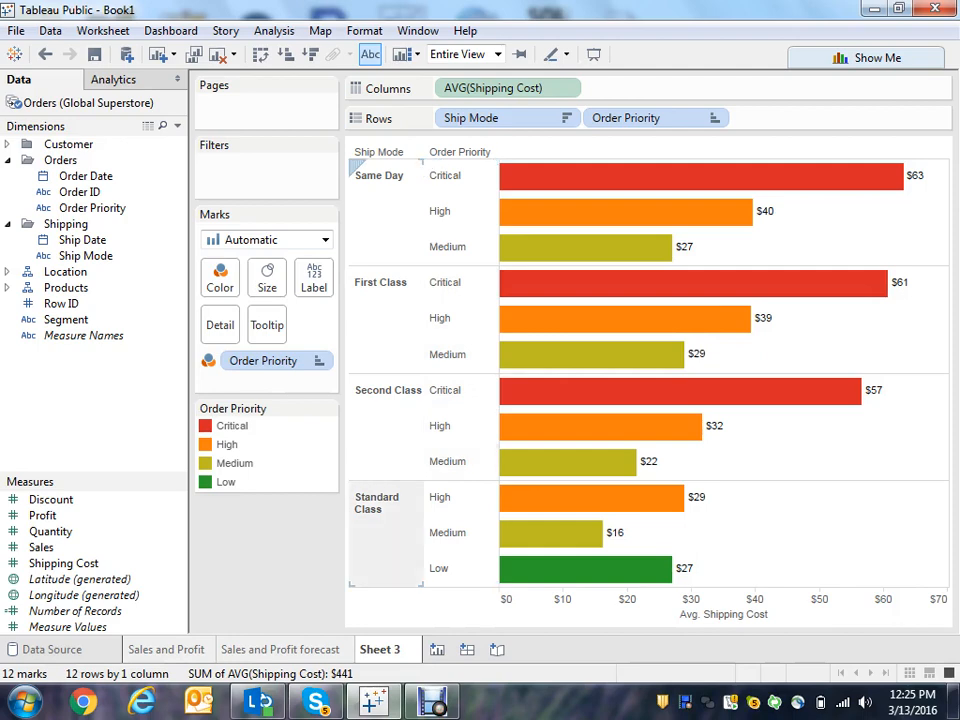
- Rename the bar chart sheet as Avg Shipping Cost
mouse_move(556, 510)
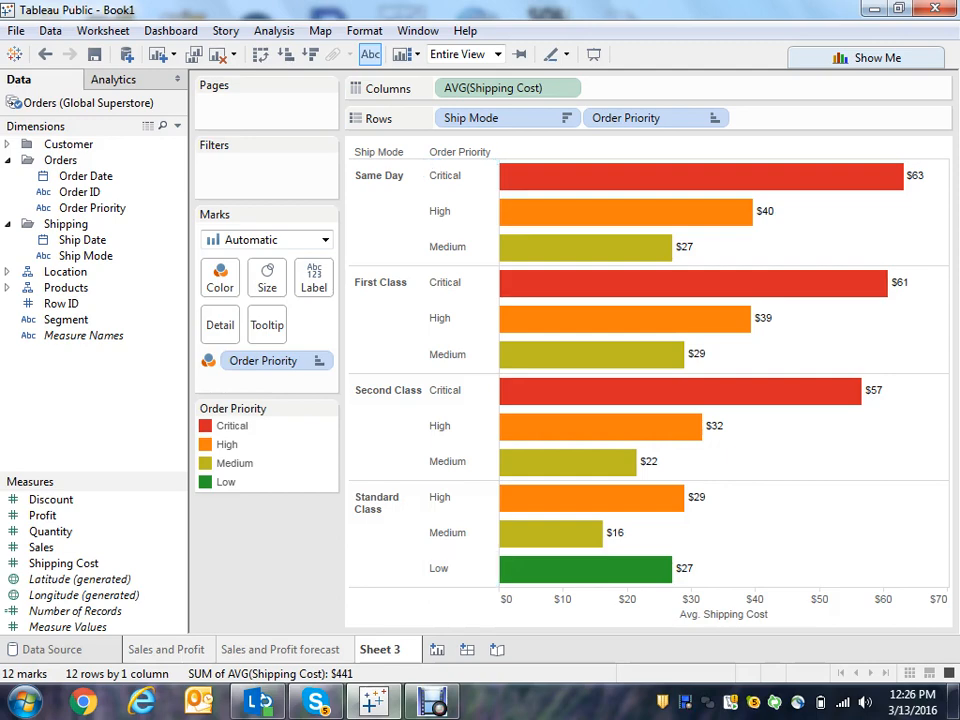
right_click(405, 648)
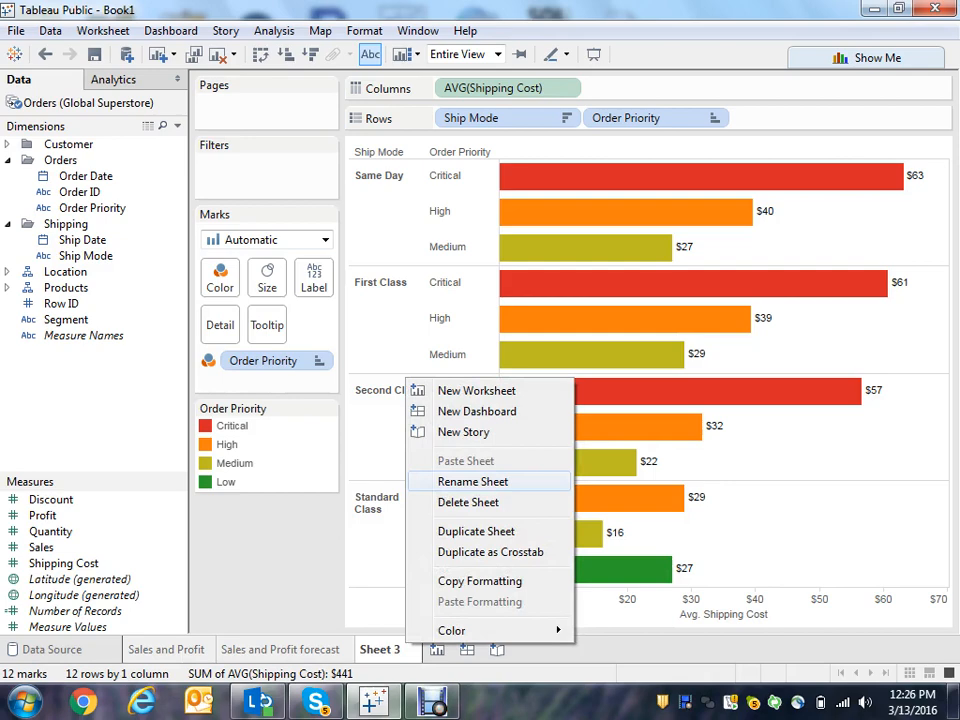
click(472, 481)
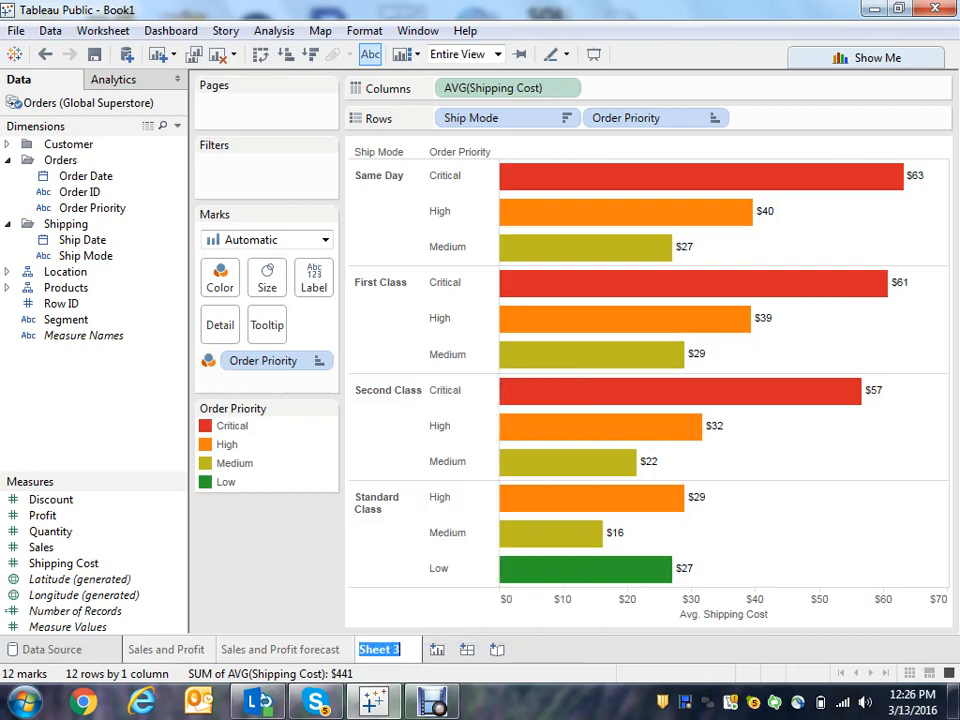
text(Avg)
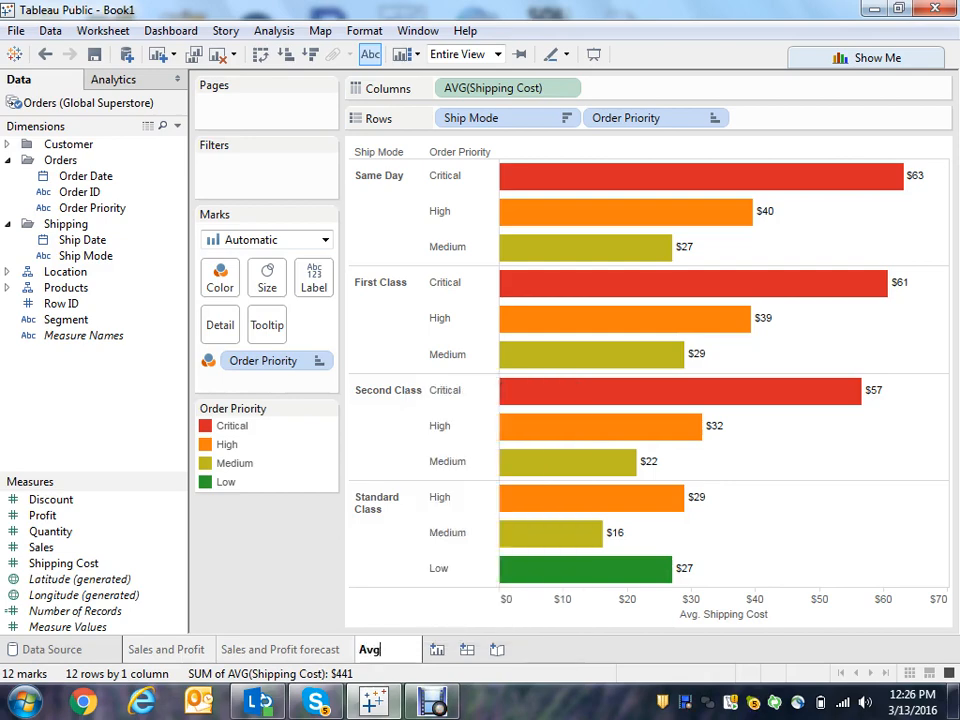
text( Shipping Cost)
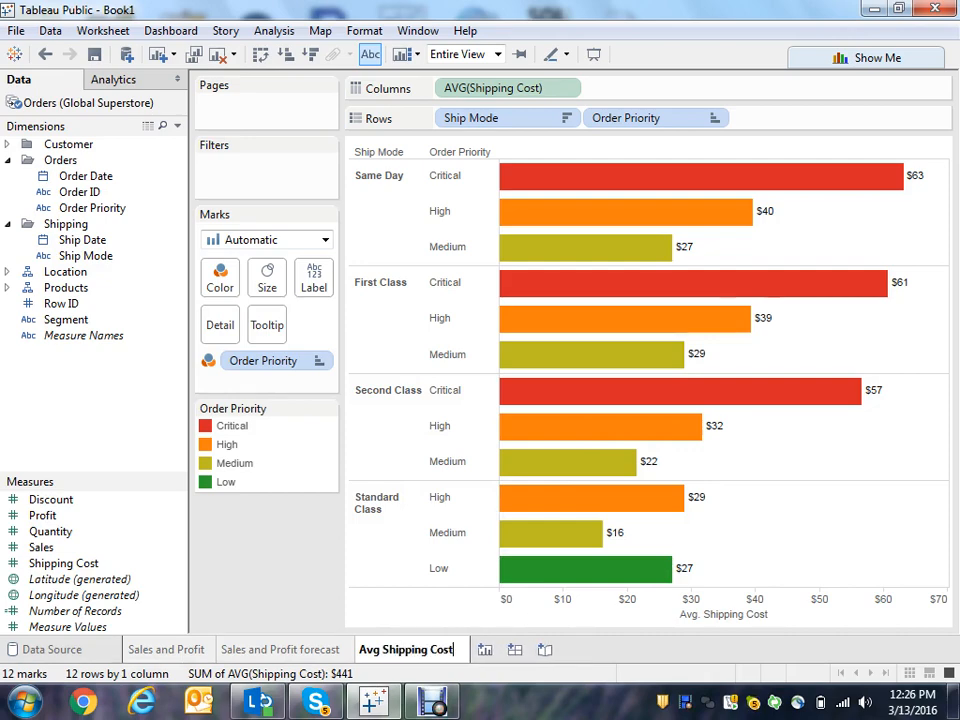
key(Return)
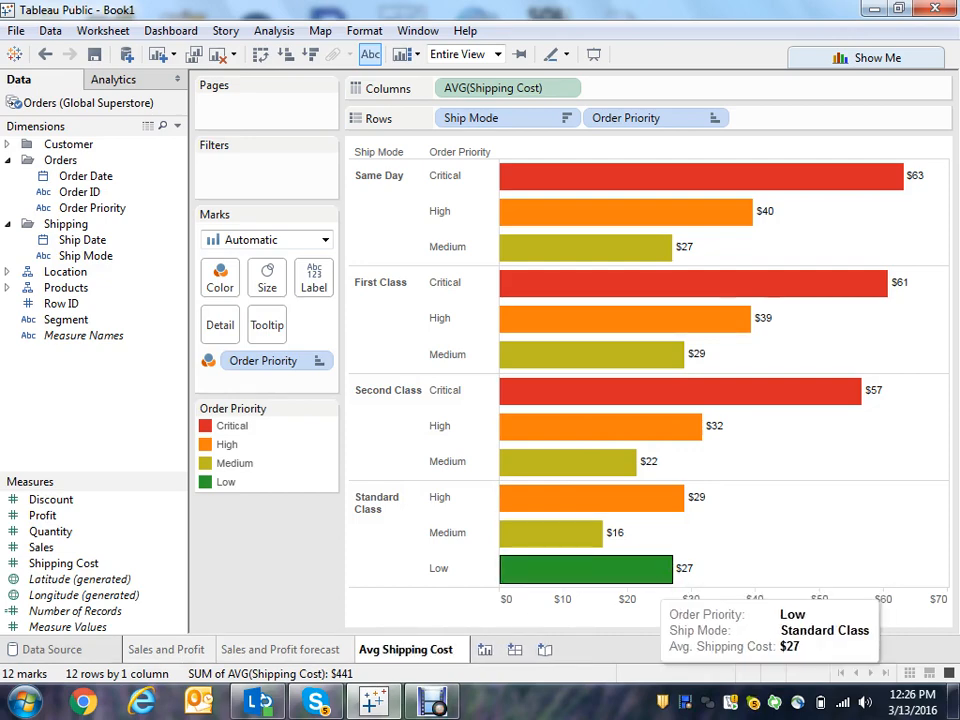
- Open a new worksheet and plot Country from the Location hierarchy on a map
key(ctrl+m)
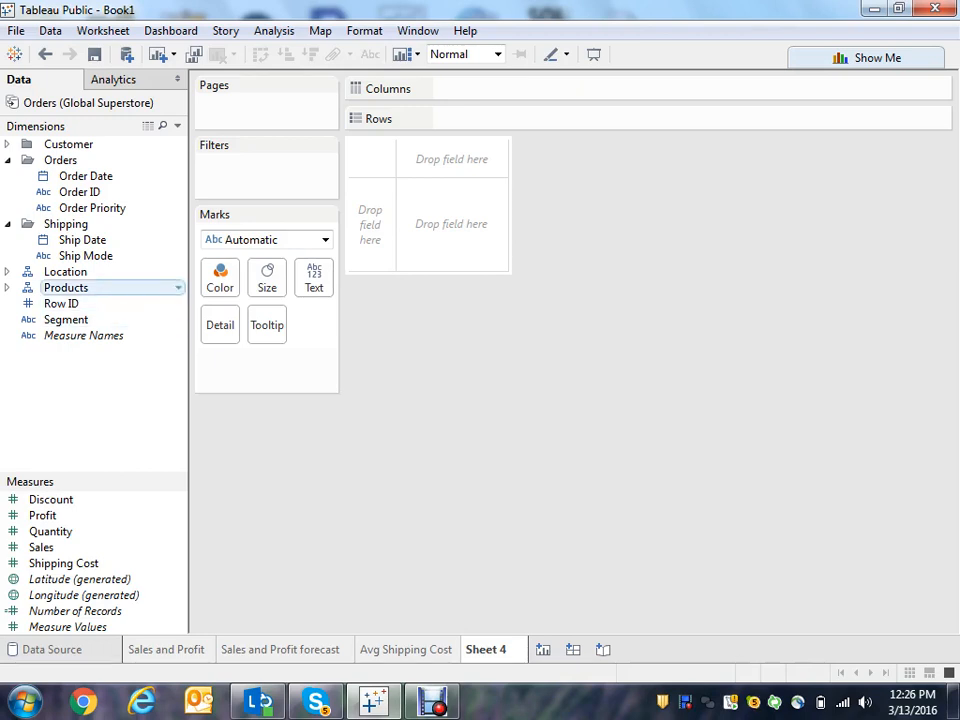
click(7, 272)
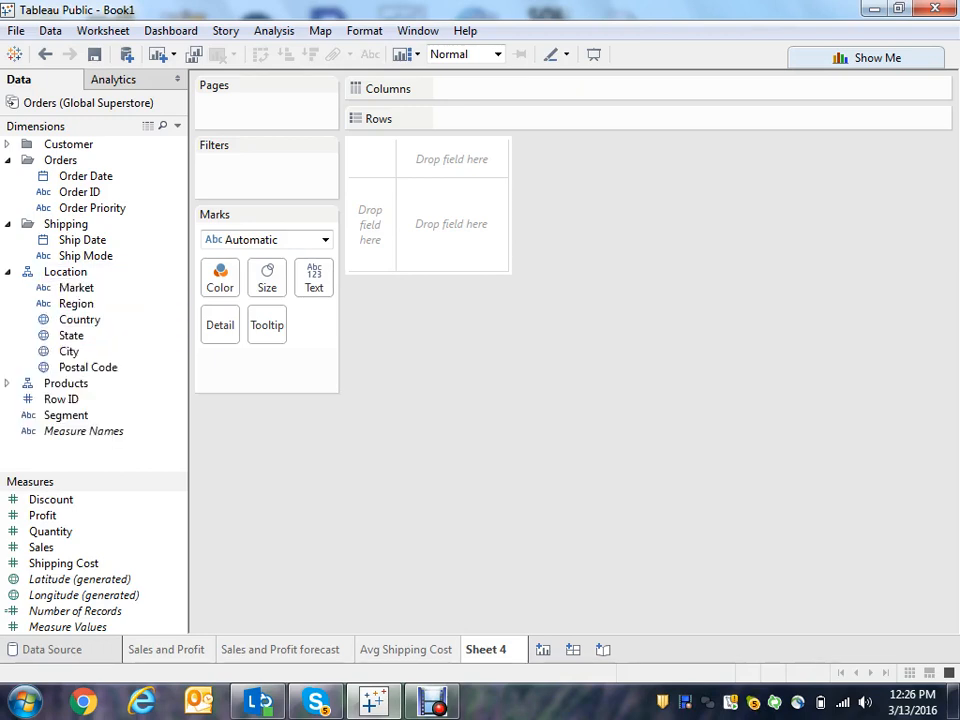
double_click(79, 319)
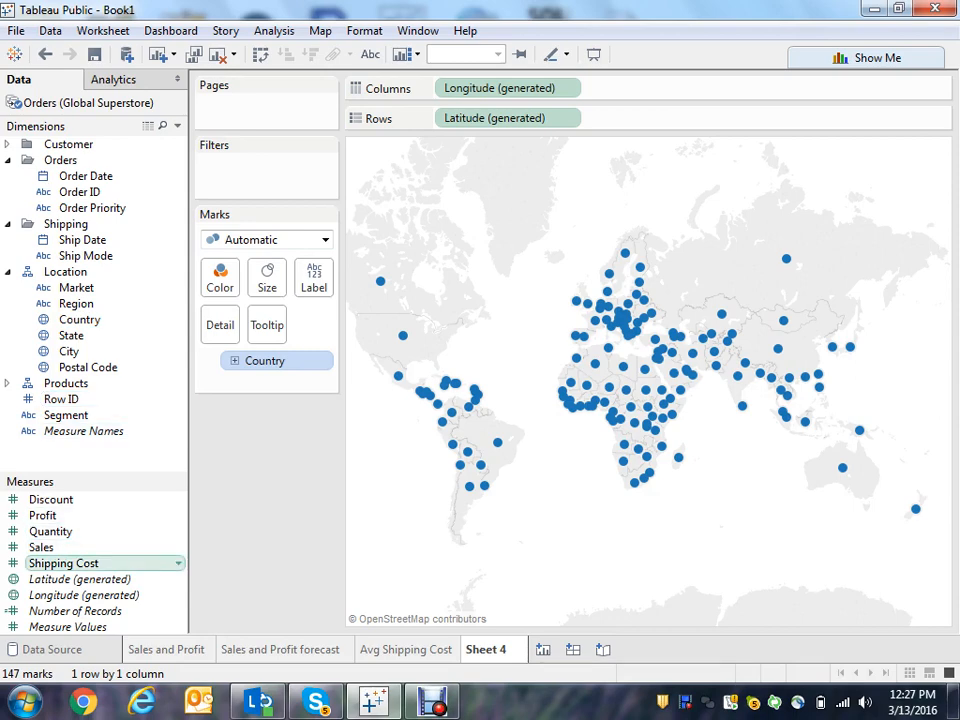
- Color the countries by Shipping Cost and change its aggregation to Average
drag(63, 563, 220, 278)
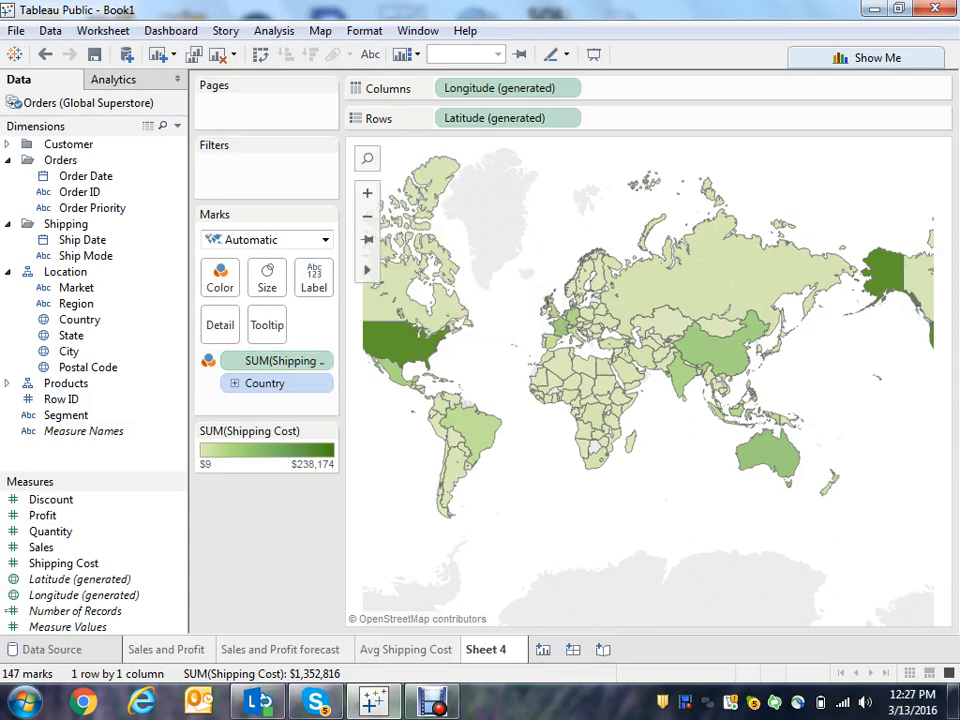
mouse_move(410, 345)
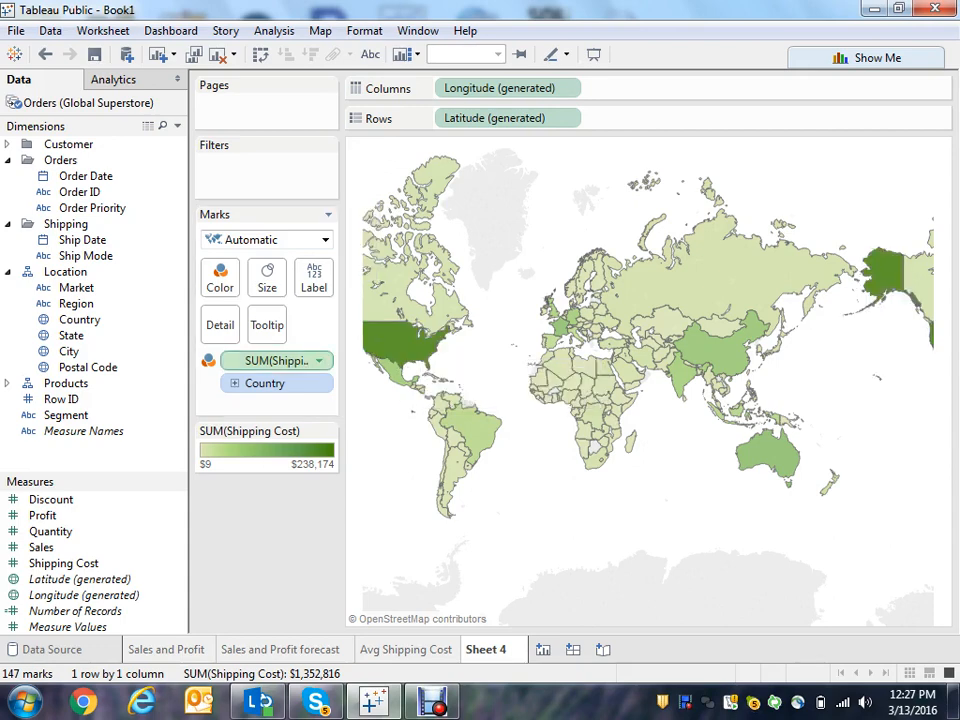
click(318, 360)
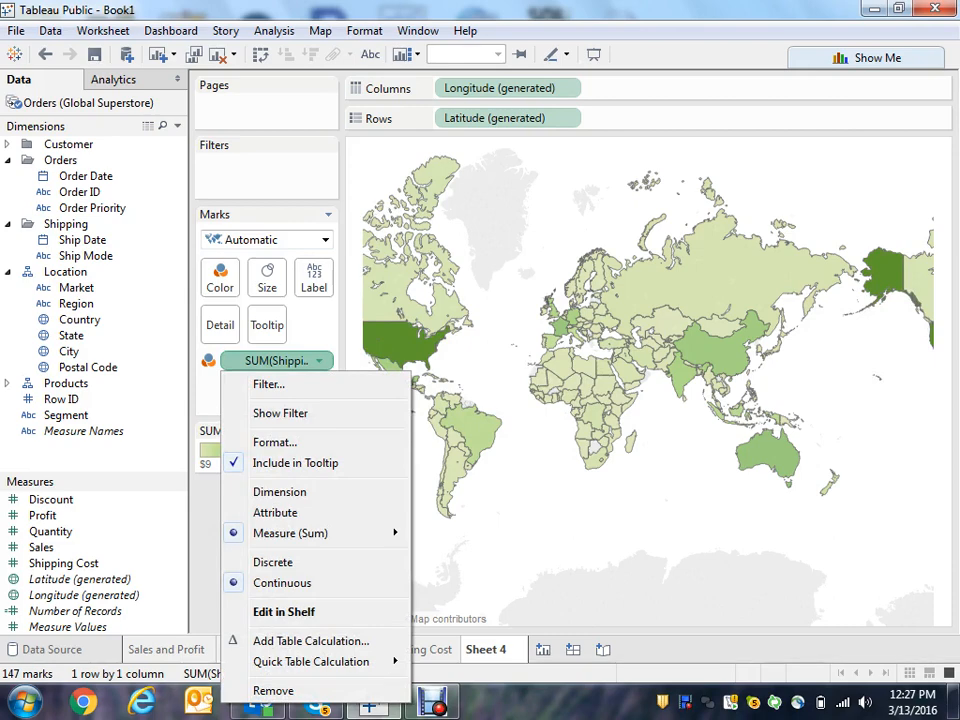
mouse_move(330, 533)
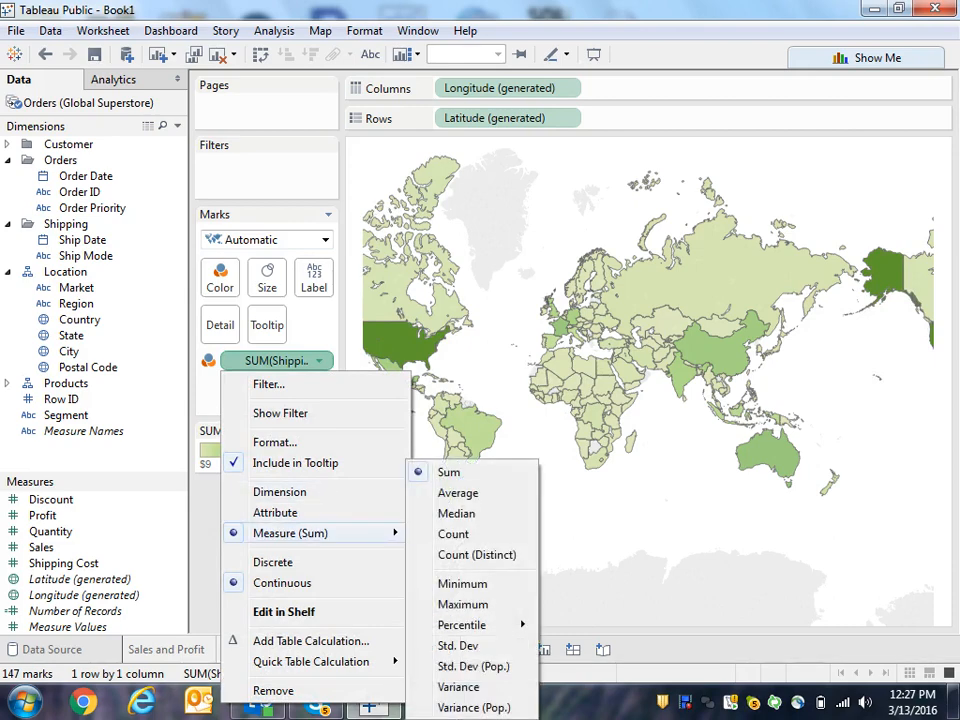
click(458, 492)
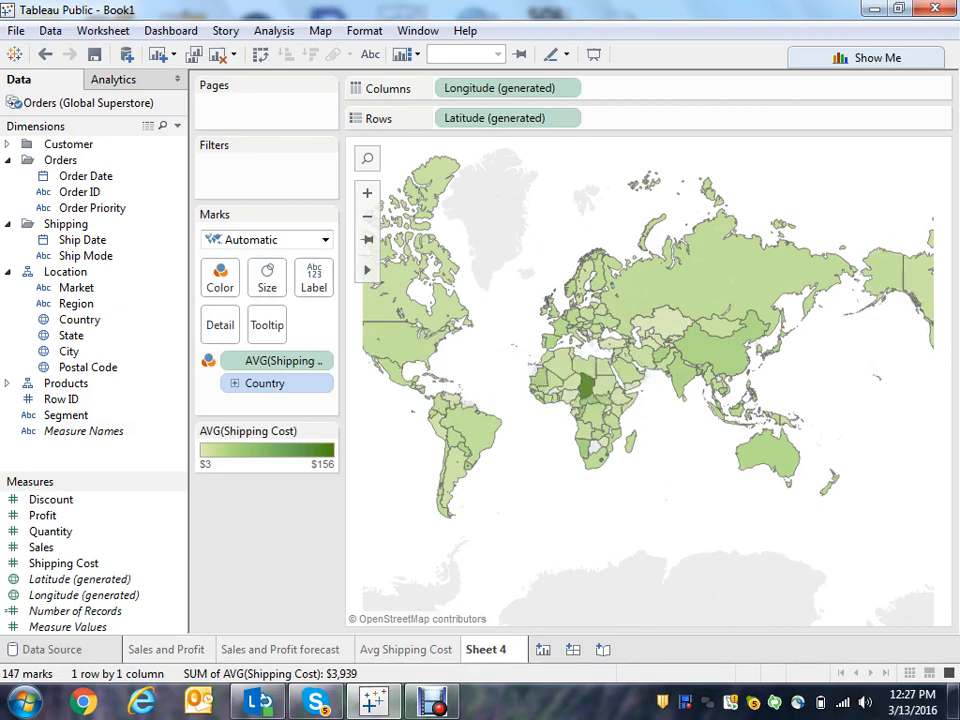
- Convert Order ID to a measure and add its distinct count to the map's mark detail
mouse_move(619, 289)
mouse_move(588, 380)
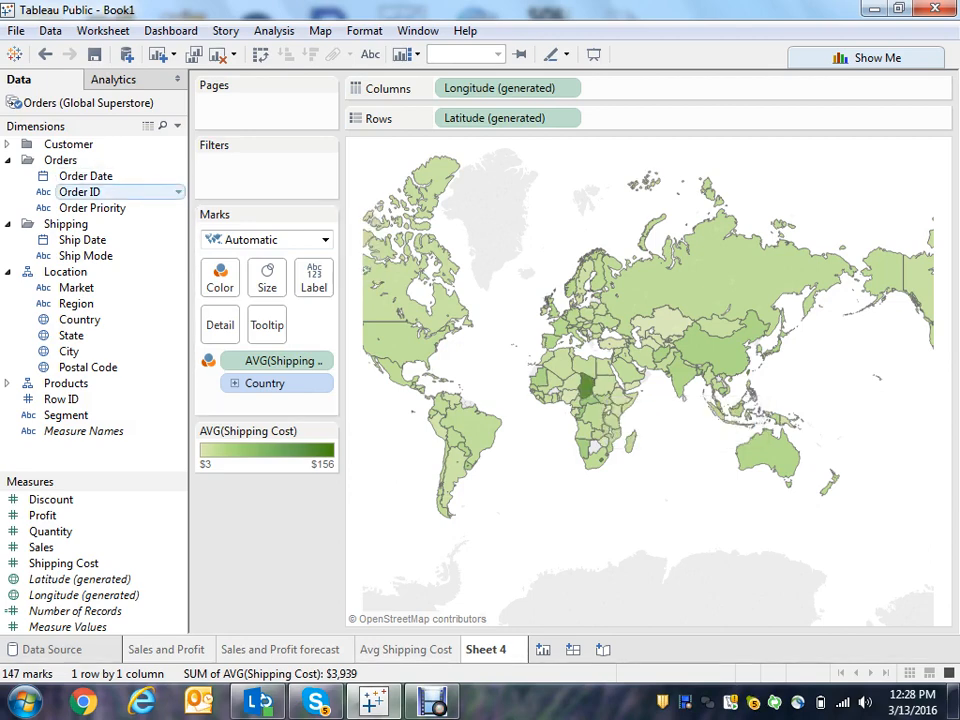
click(80, 192)
right_click(133, 190)
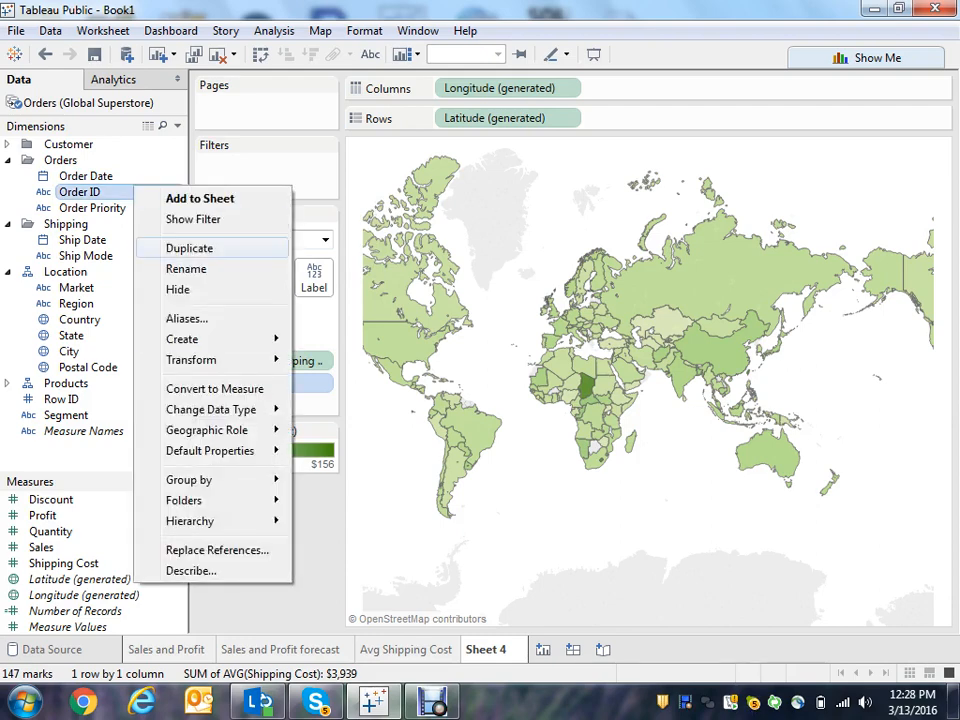
click(214, 389)
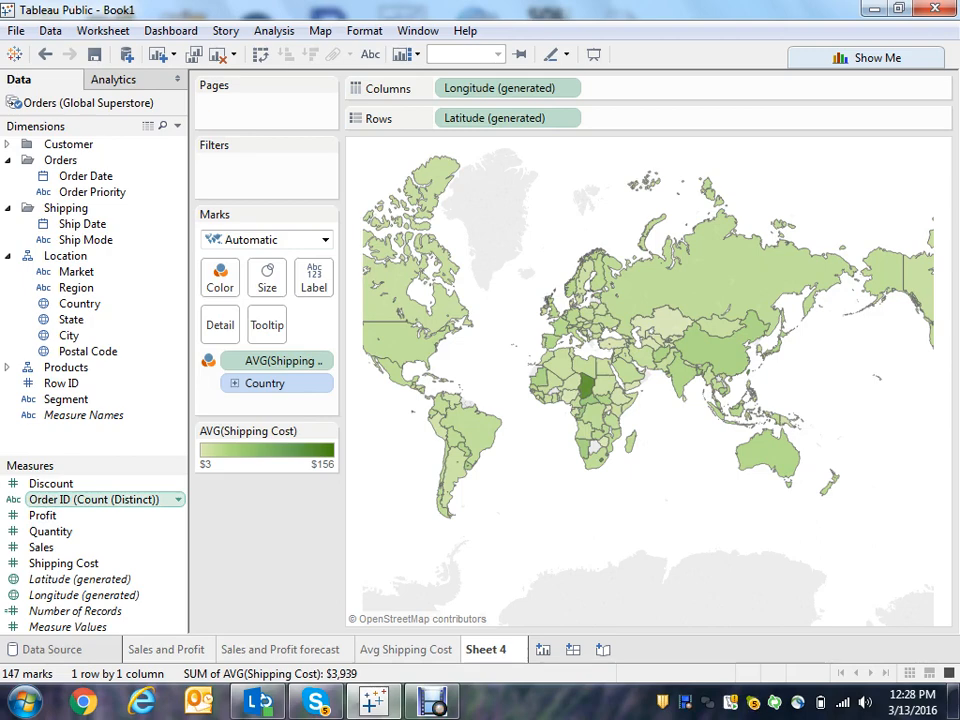
drag(95, 499, 220, 325)
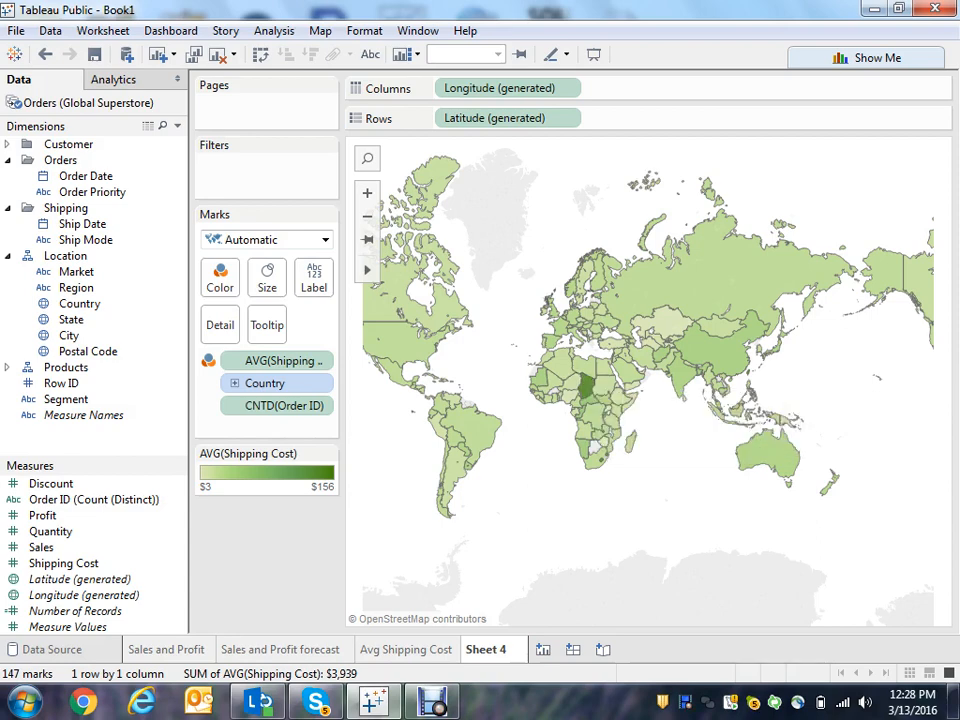
mouse_move(416, 343)
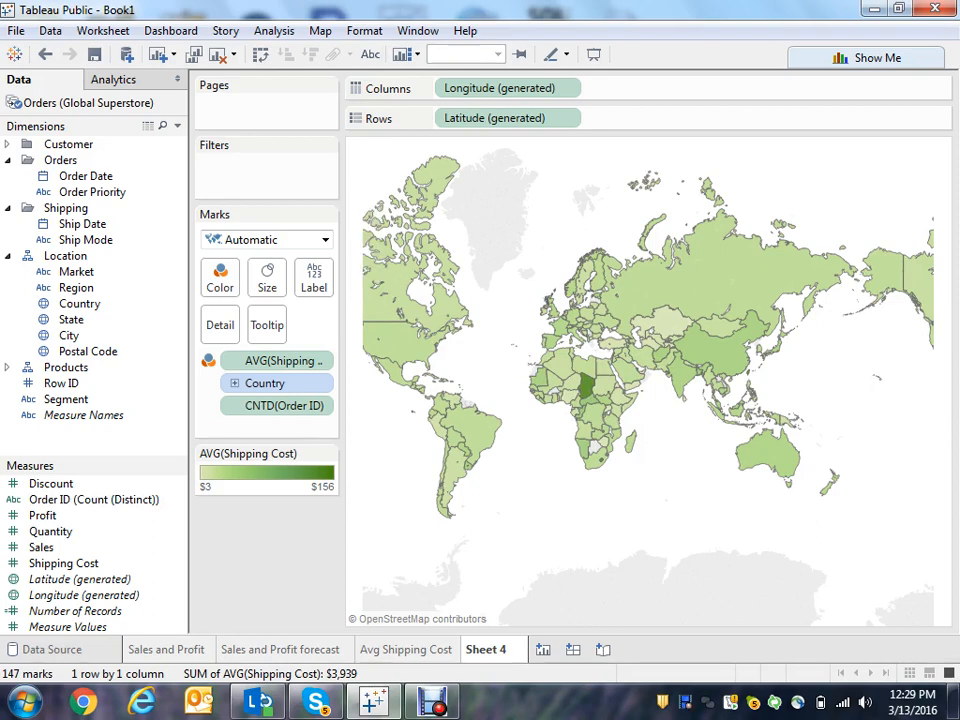
- Rename the map sheet as Avg Shipping Cost by country
right_click(500, 649)
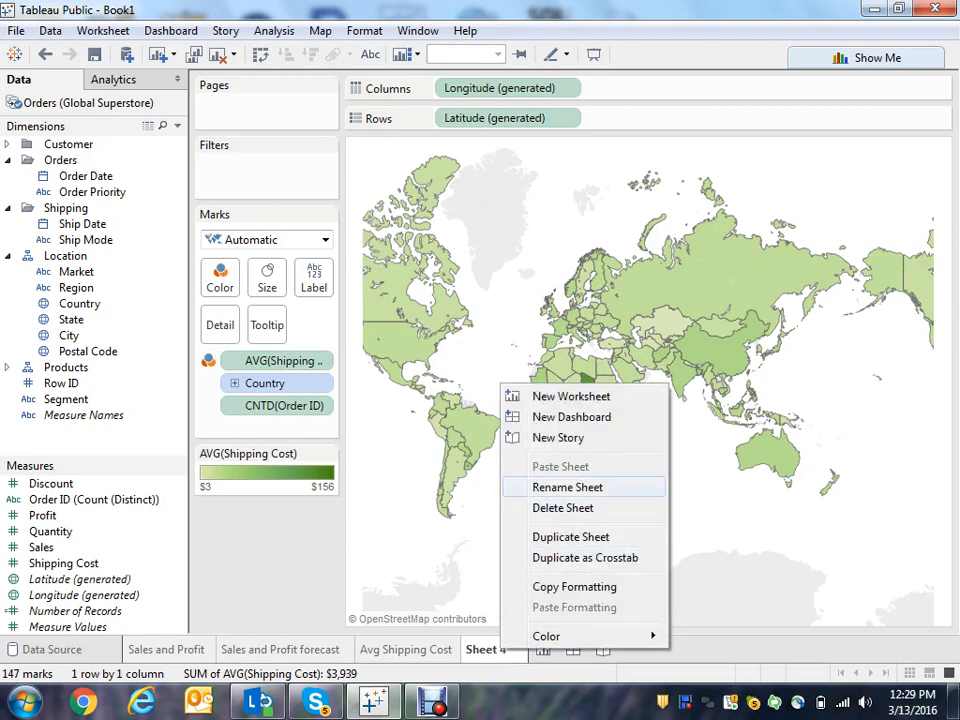
click(567, 487)
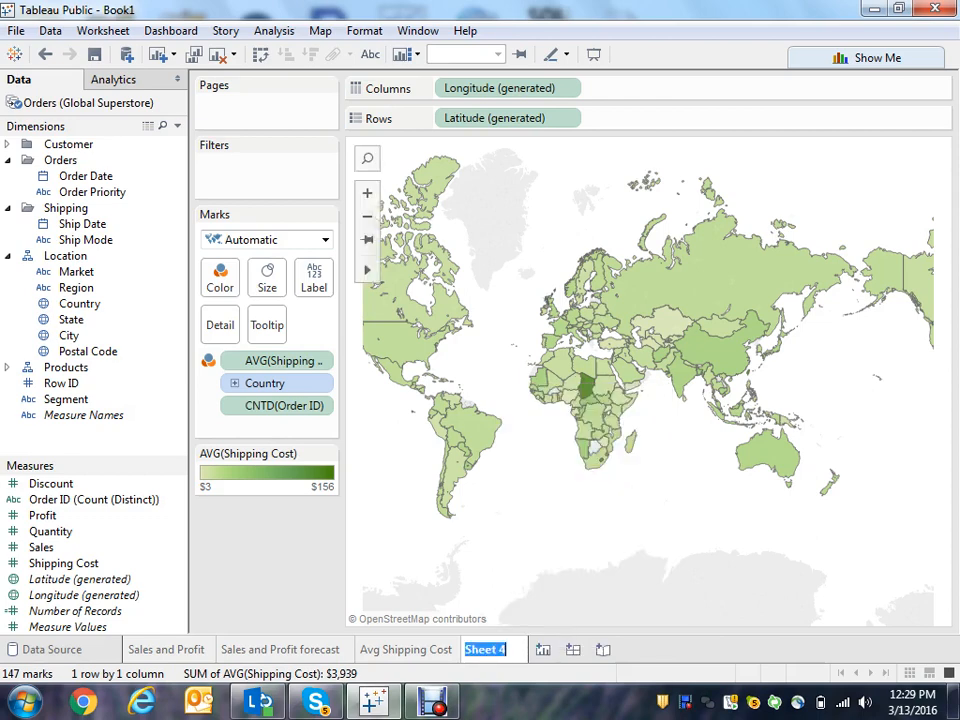
text(Avg Shi)
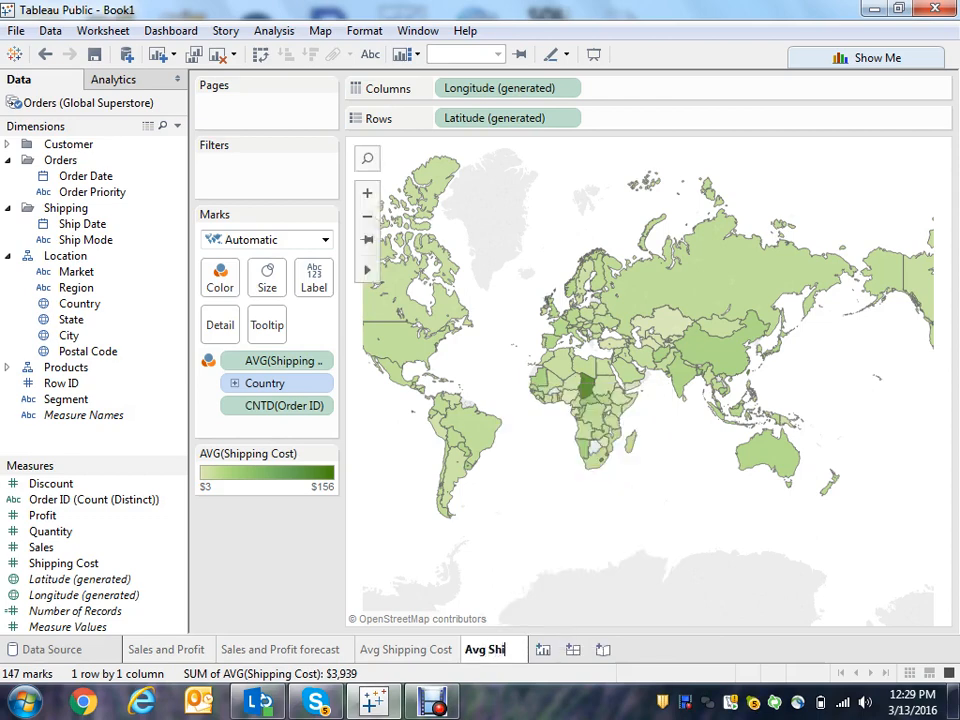
text(pping)
text(Cost y)
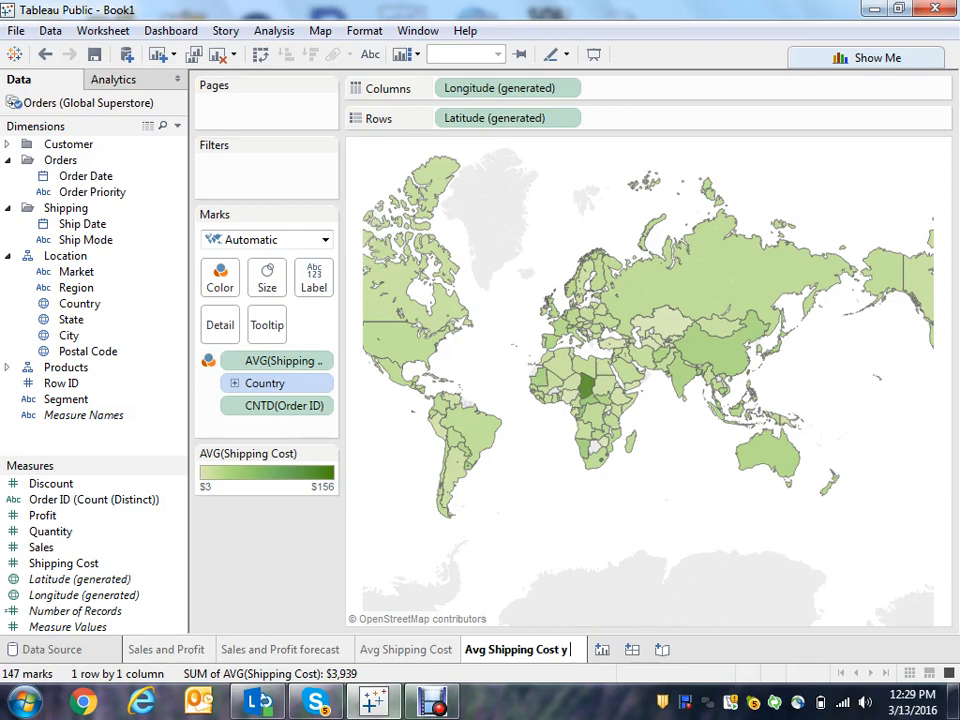
key(BackSpace)
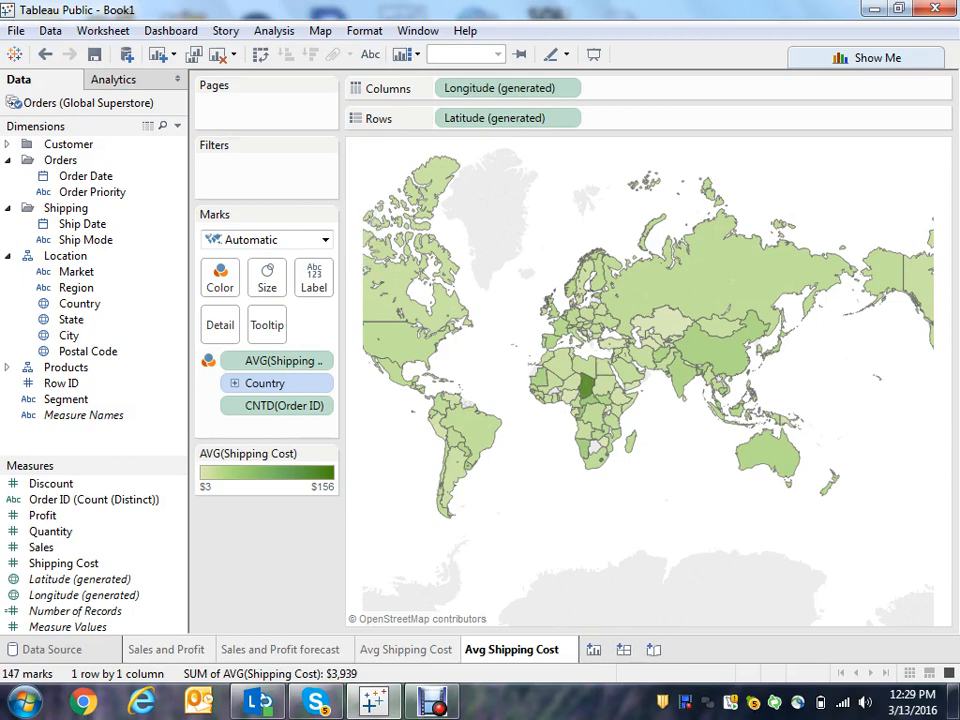
text(y coun)
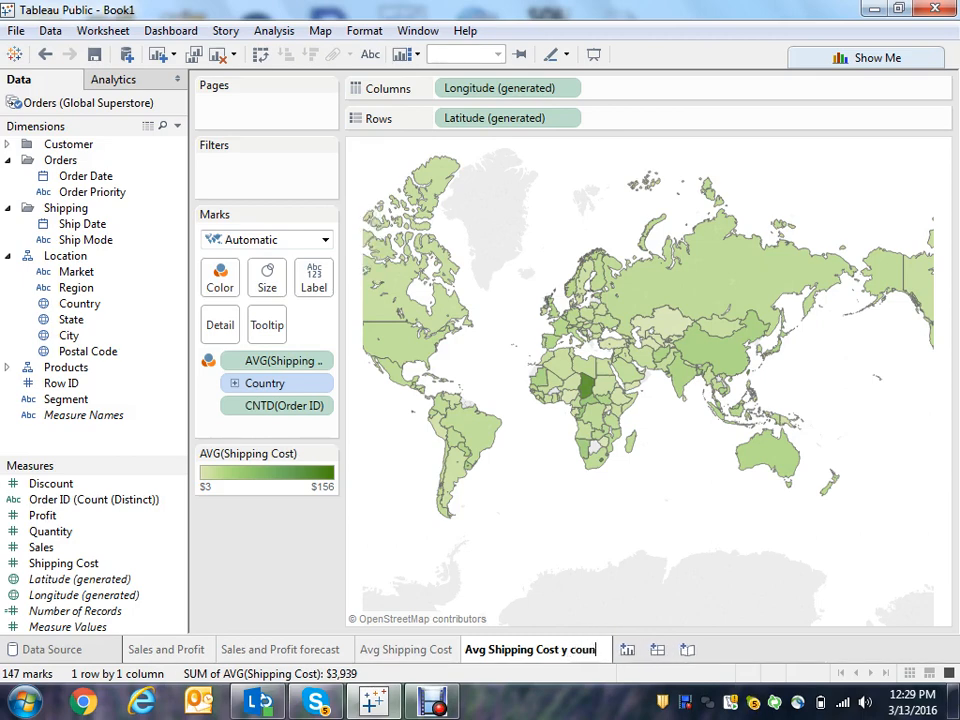
text(try)
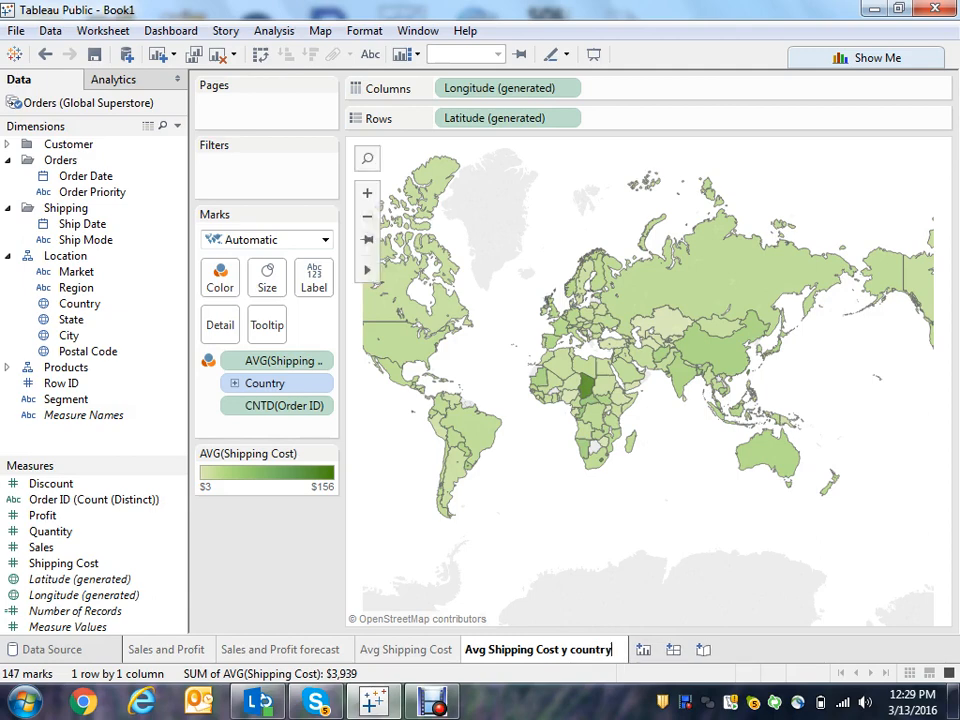
click(562, 650)
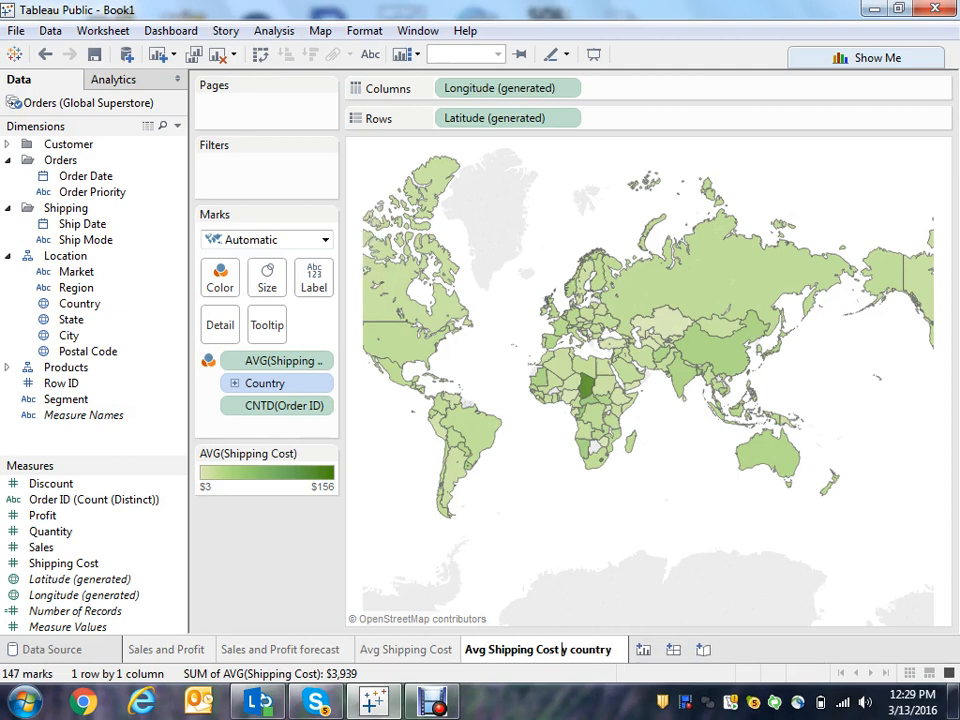
key(BackSpace)
text(b)
key(Return)
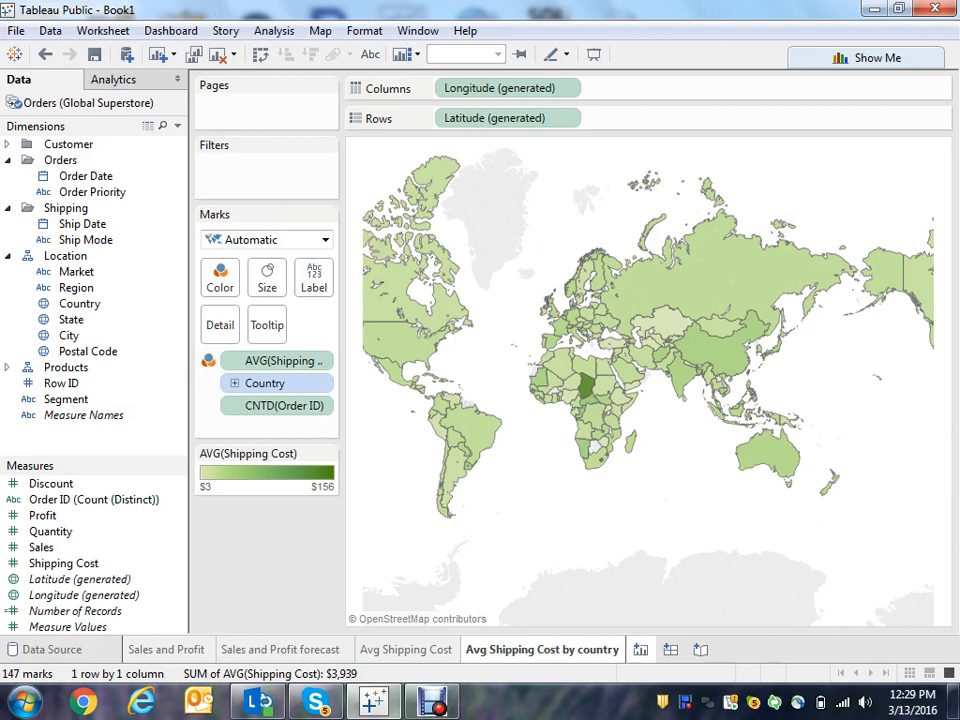
- Open a new worksheet, plot the total Shipping Cost on rows and turn on mark labels
click(641, 650)
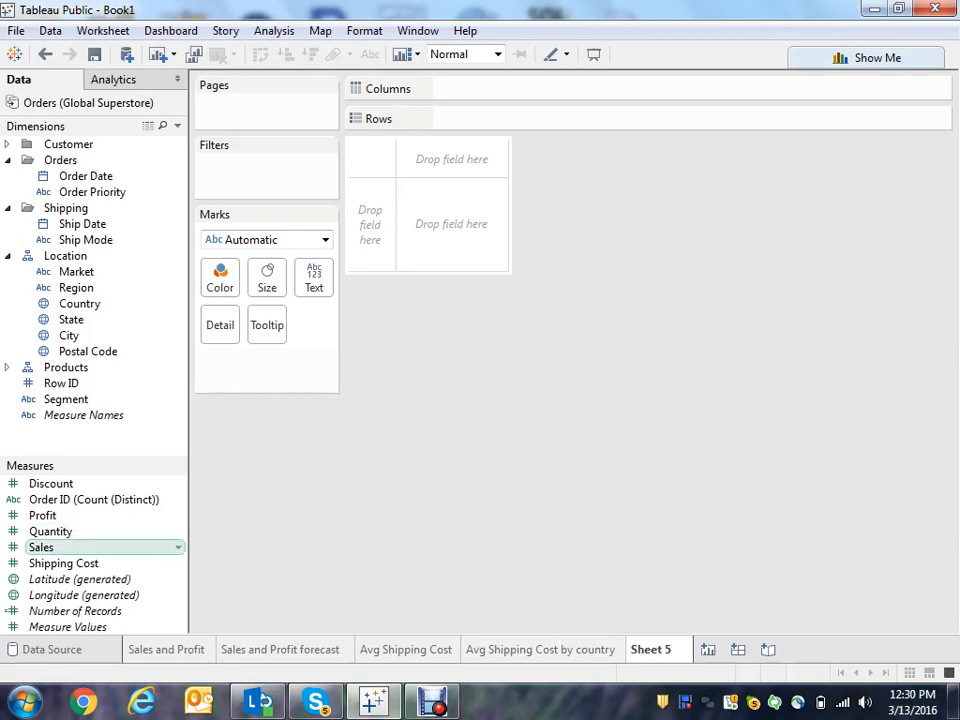
double_click(63, 563)
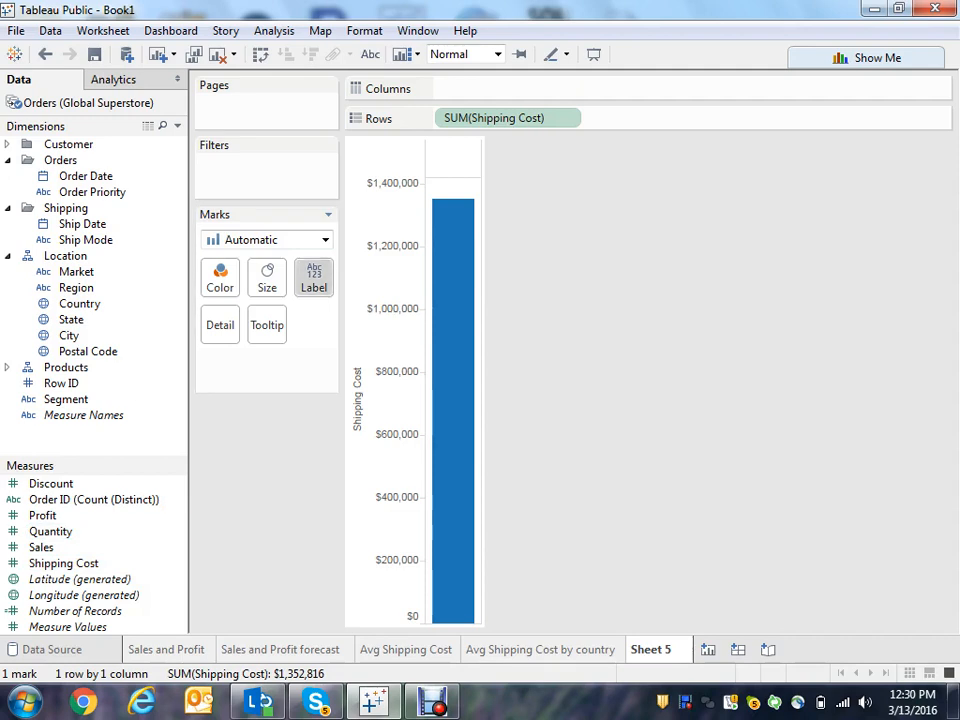
click(314, 278)
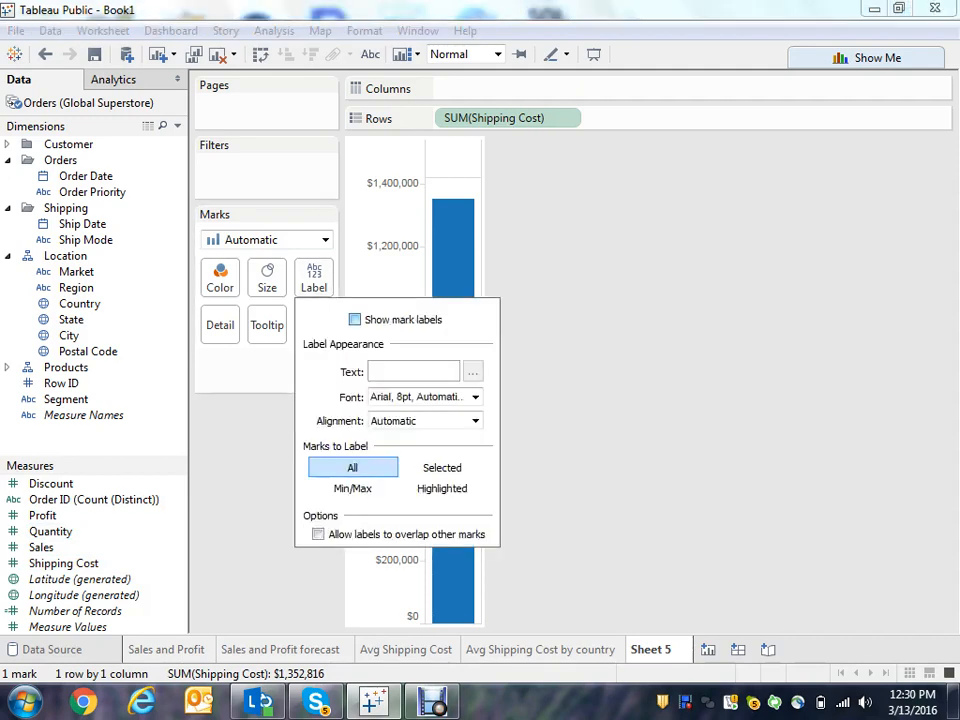
click(355, 320)
click(258, 492)
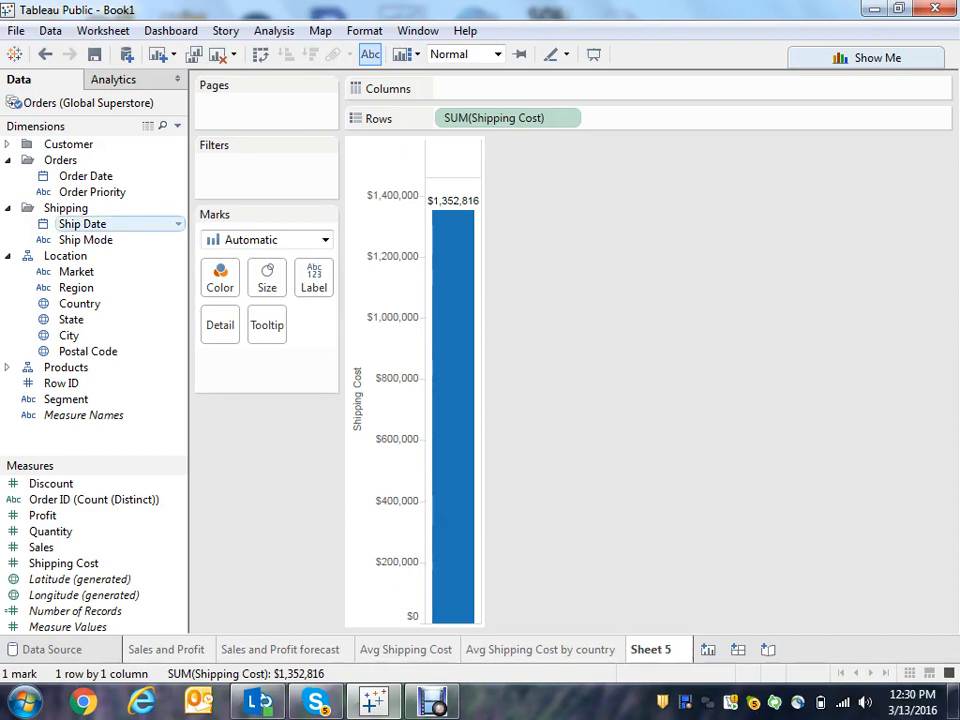
- Add Ship Date to columns to show shipping cost by year
click(83, 224)
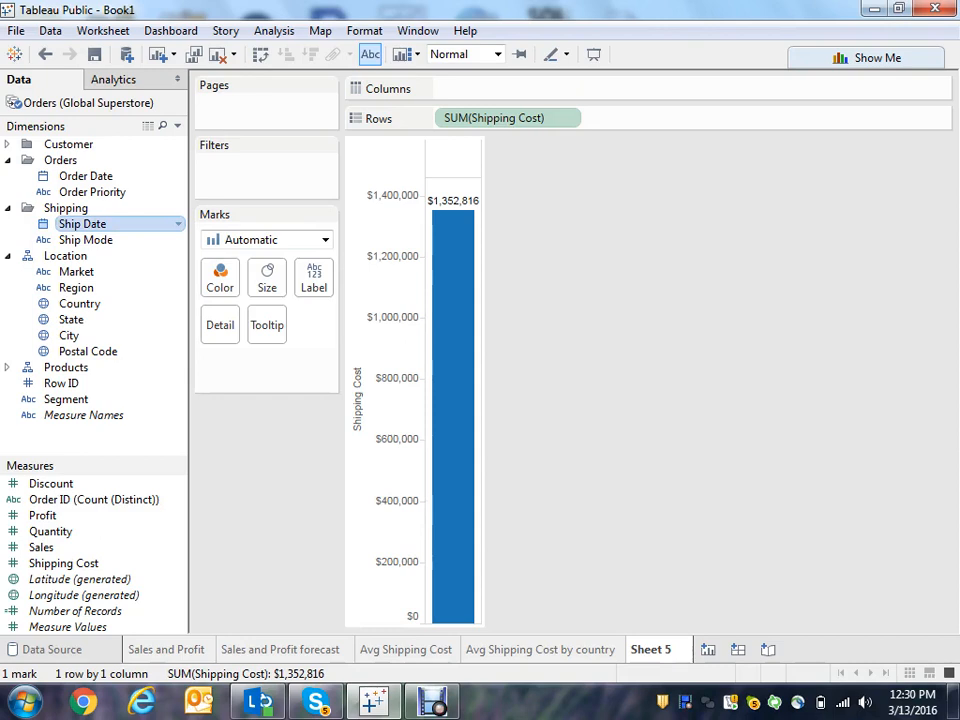
drag(83, 224, 395, 88)
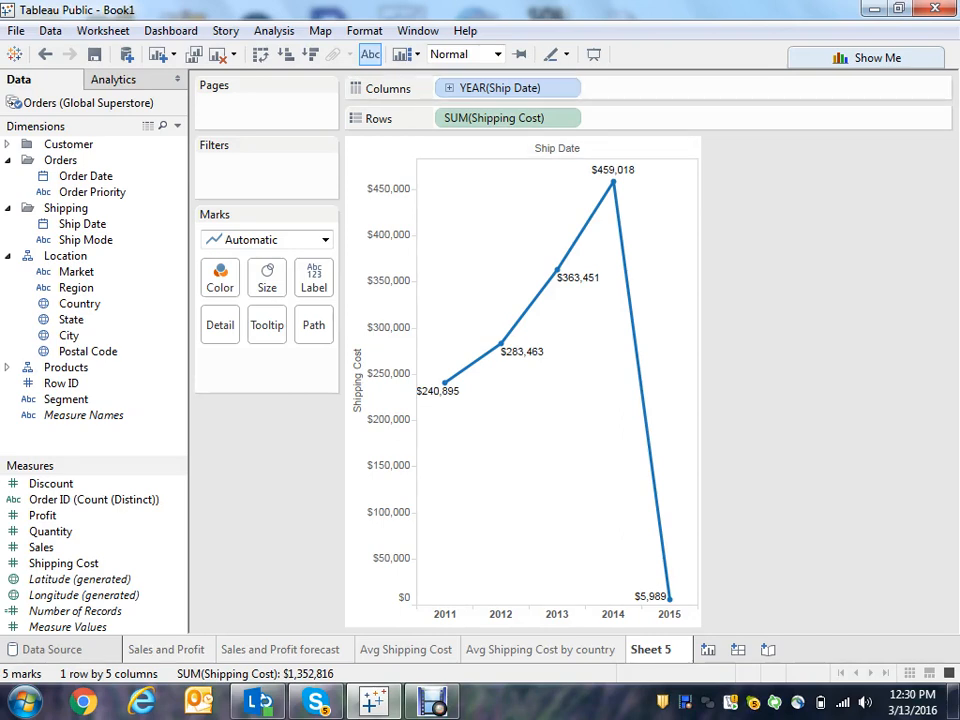
mouse_move(558, 272)
mouse_move(613, 181)
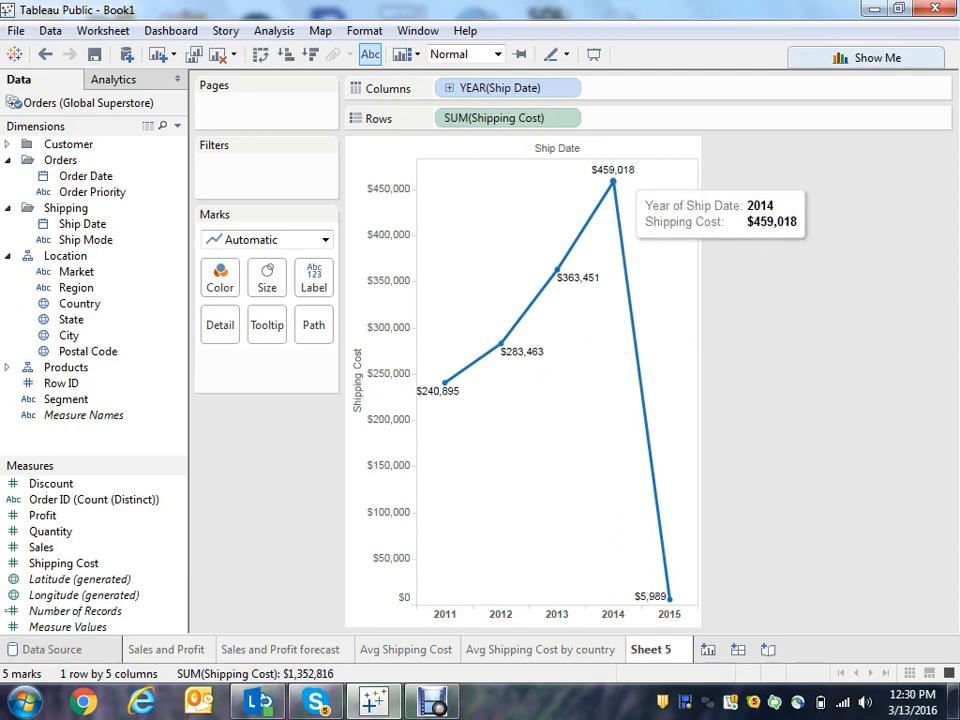
- Filter Ship Date by year, excluding 2015
mouse_move(669, 598)
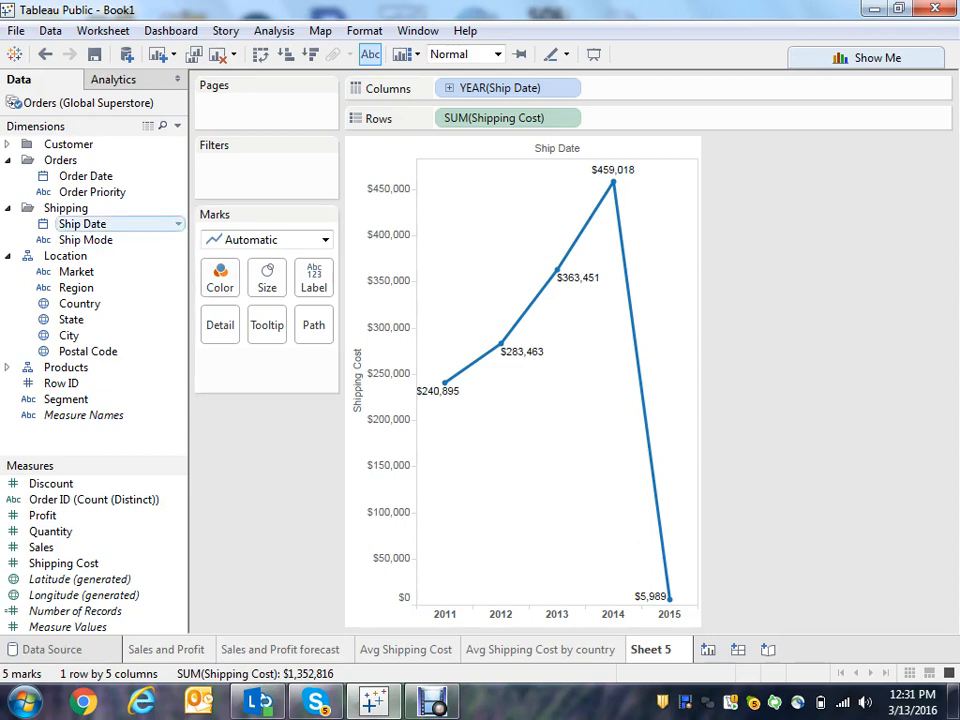
drag(82, 224, 215, 160)
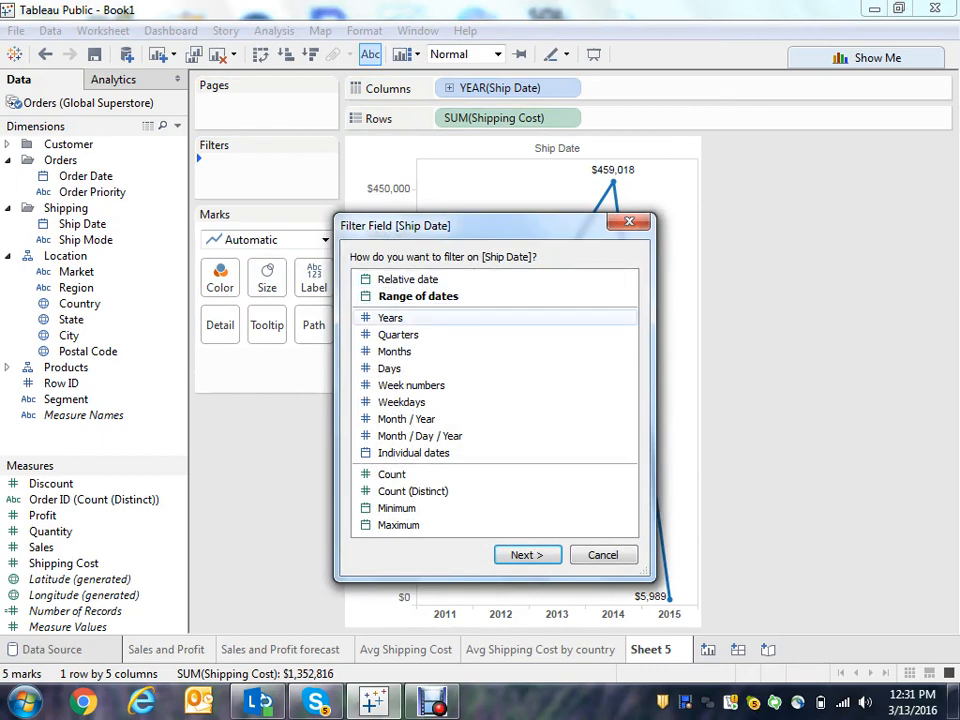
click(391, 318)
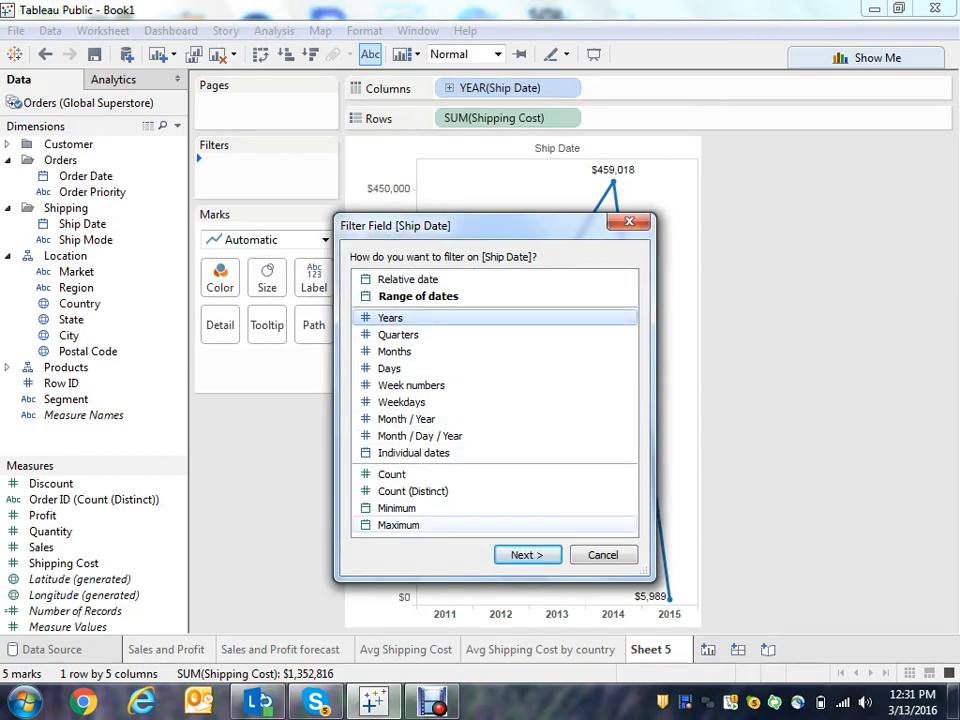
click(527, 555)
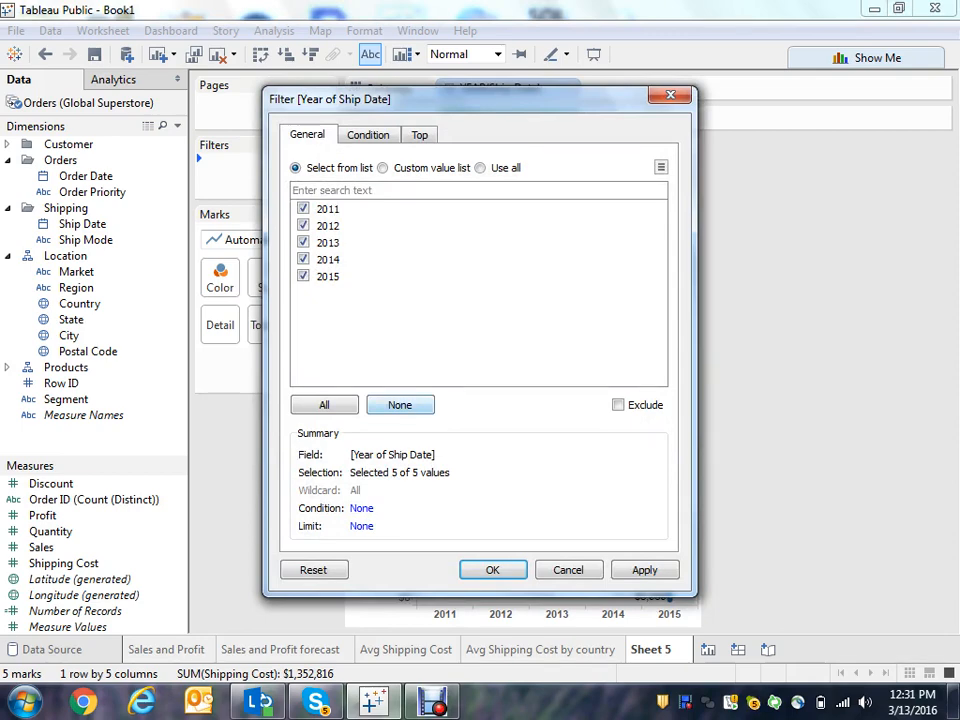
click(400, 404)
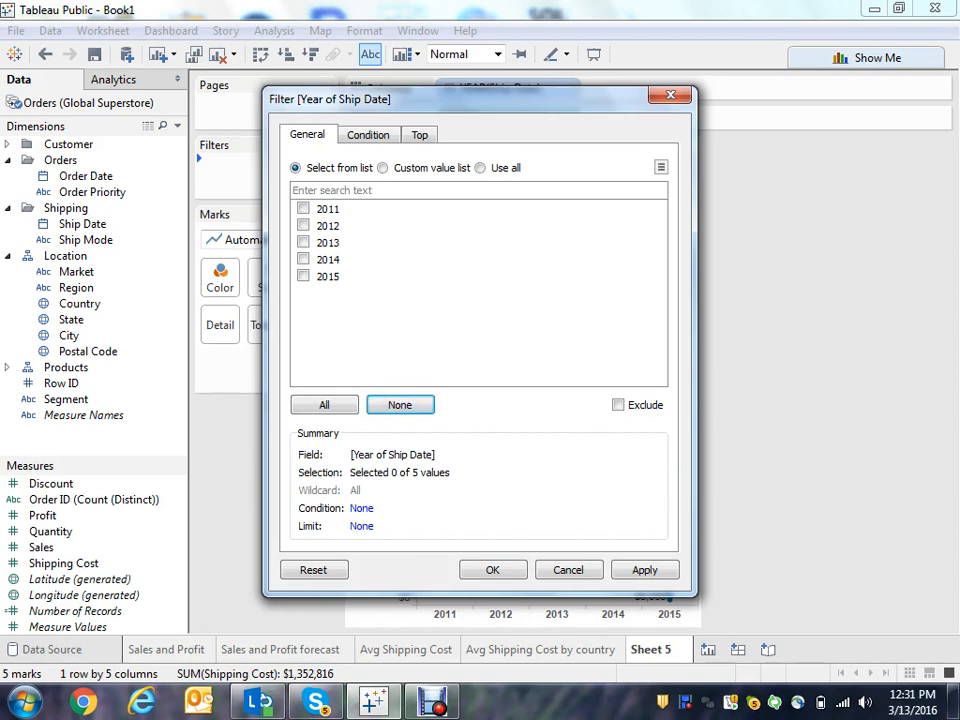
click(303, 276)
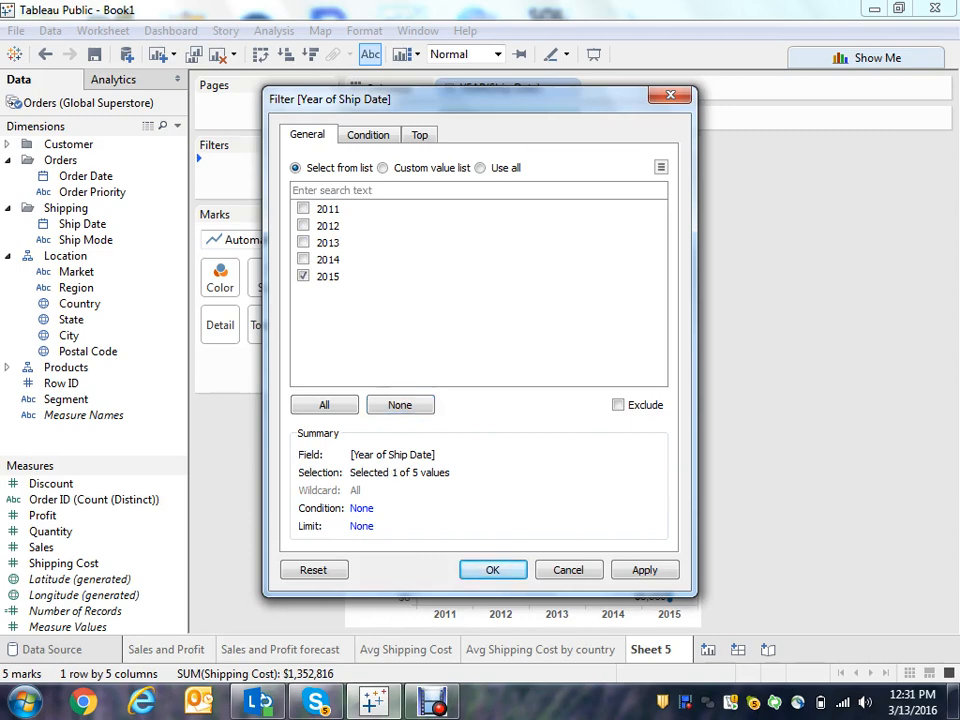
click(618, 405)
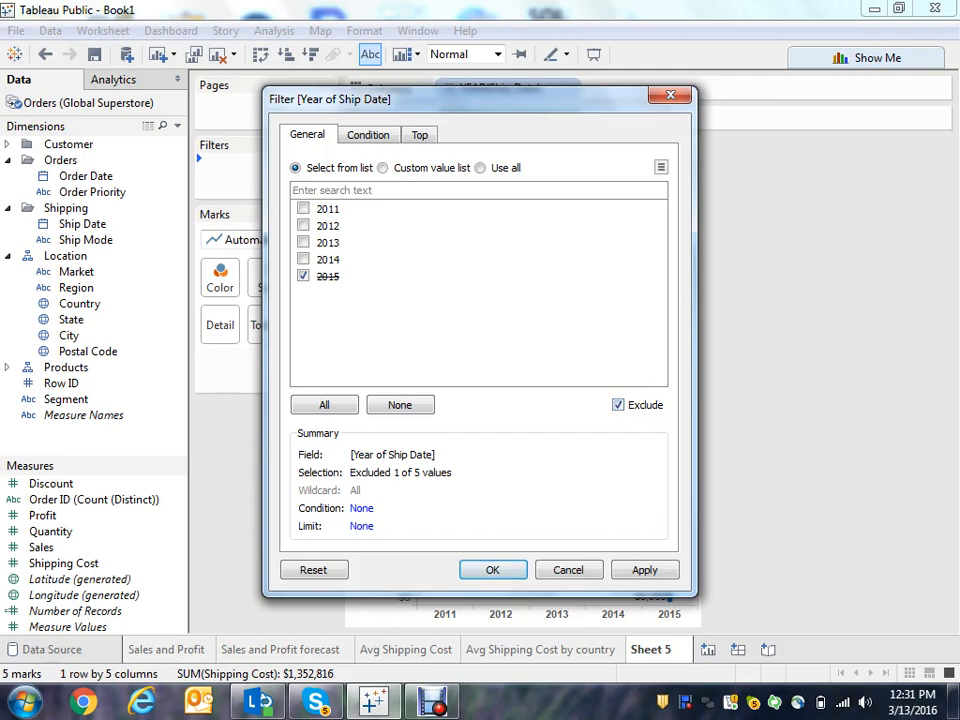
click(492, 569)
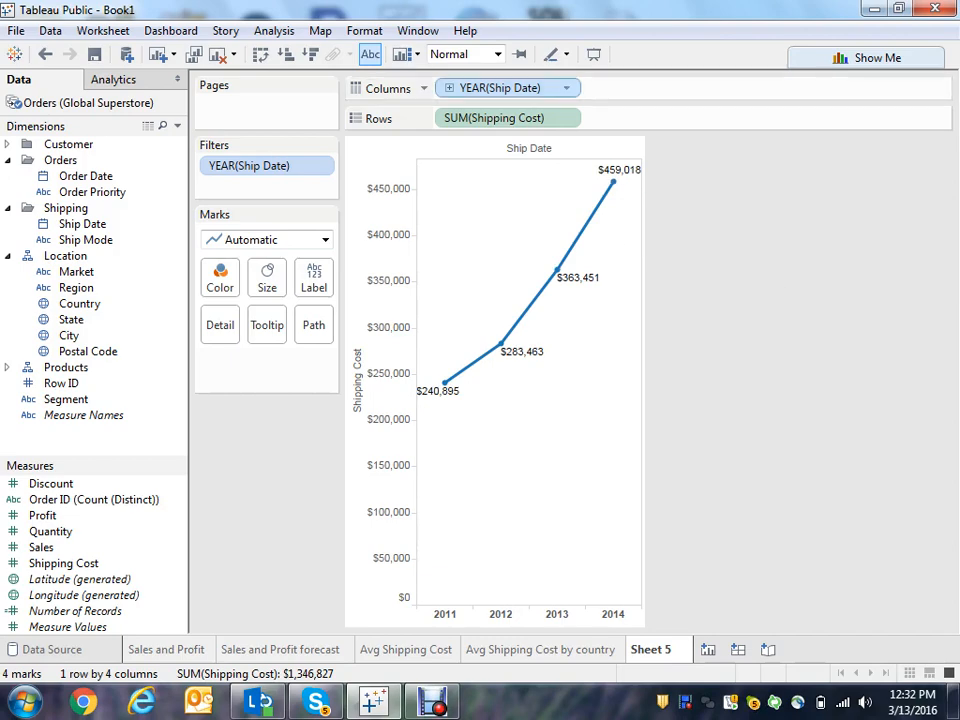
- Change the Ship Date column to continuous Month
click(566, 88)
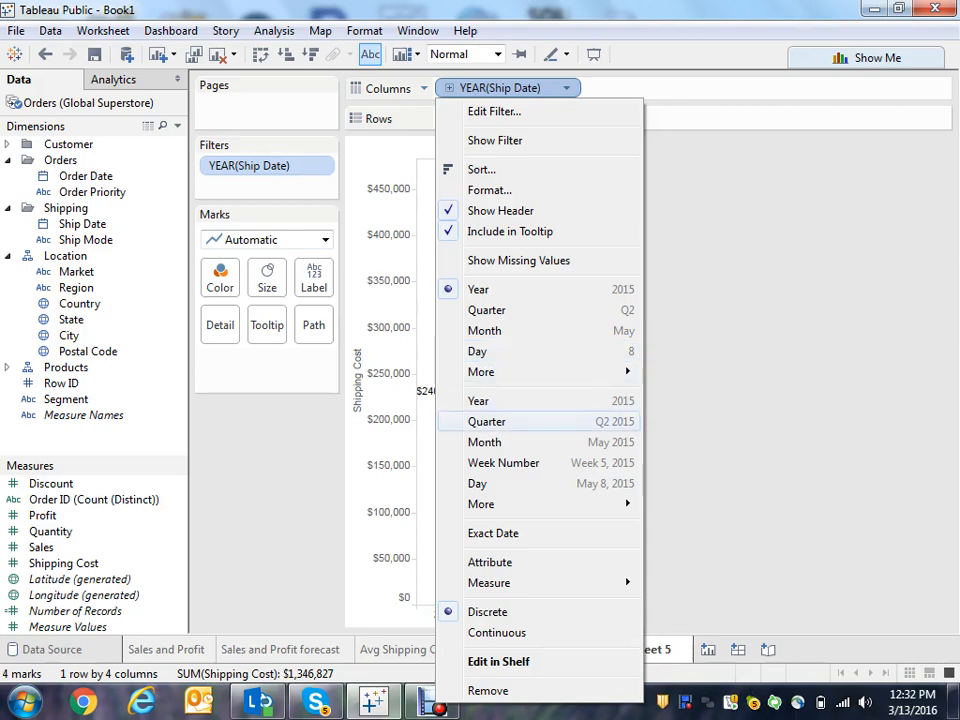
click(484, 442)
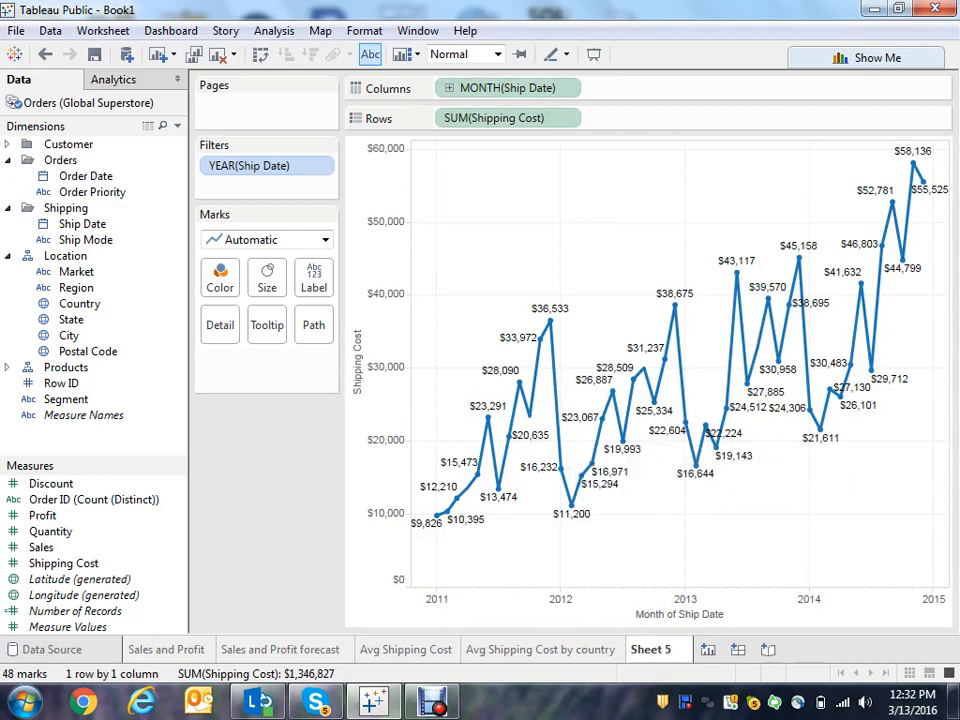
- Apply a Running Total quick table calculation to Shipping Cost
mouse_move(653, 399)
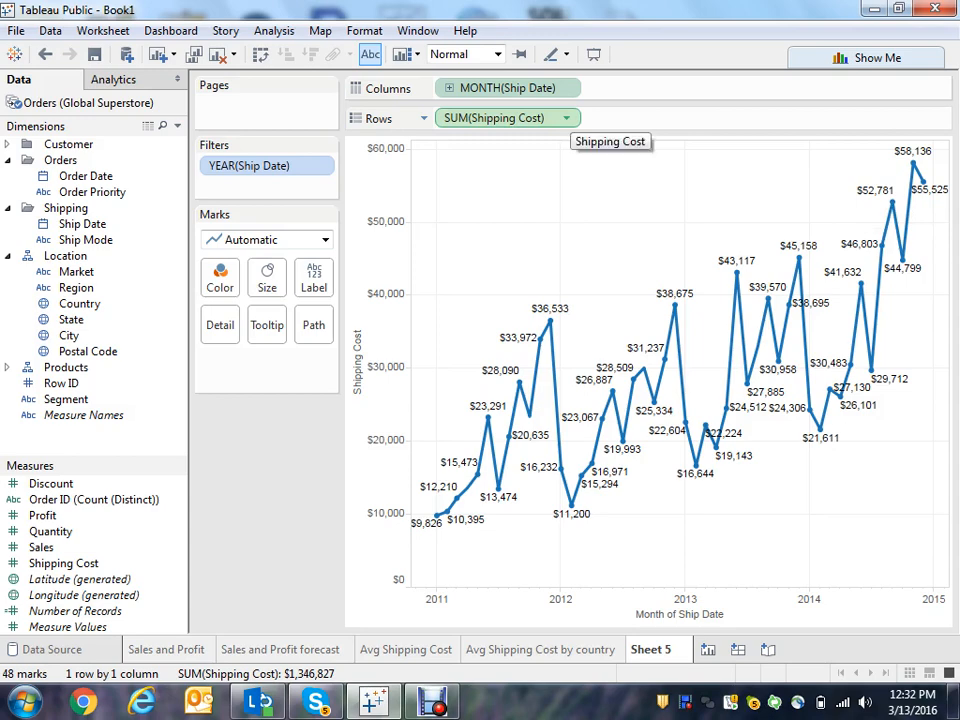
click(566, 118)
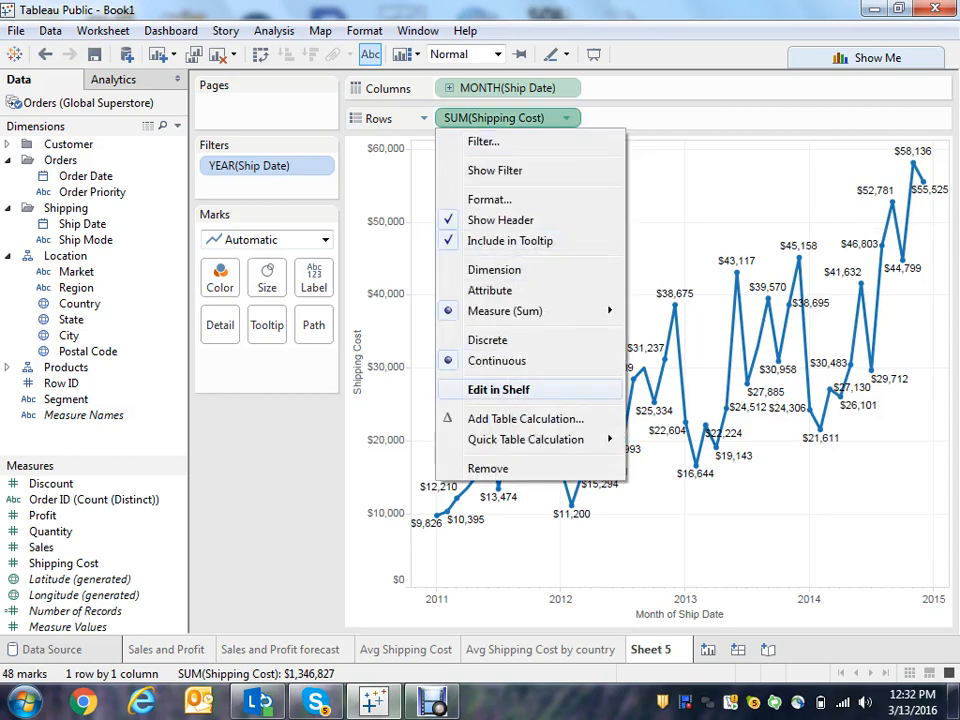
mouse_move(525, 439)
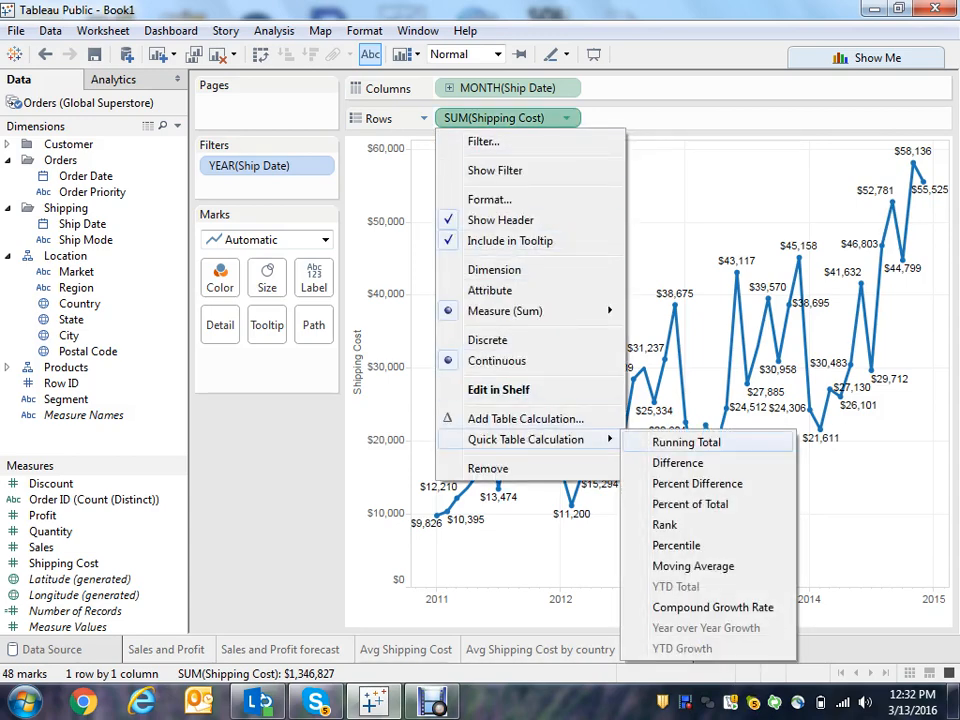
click(686, 442)
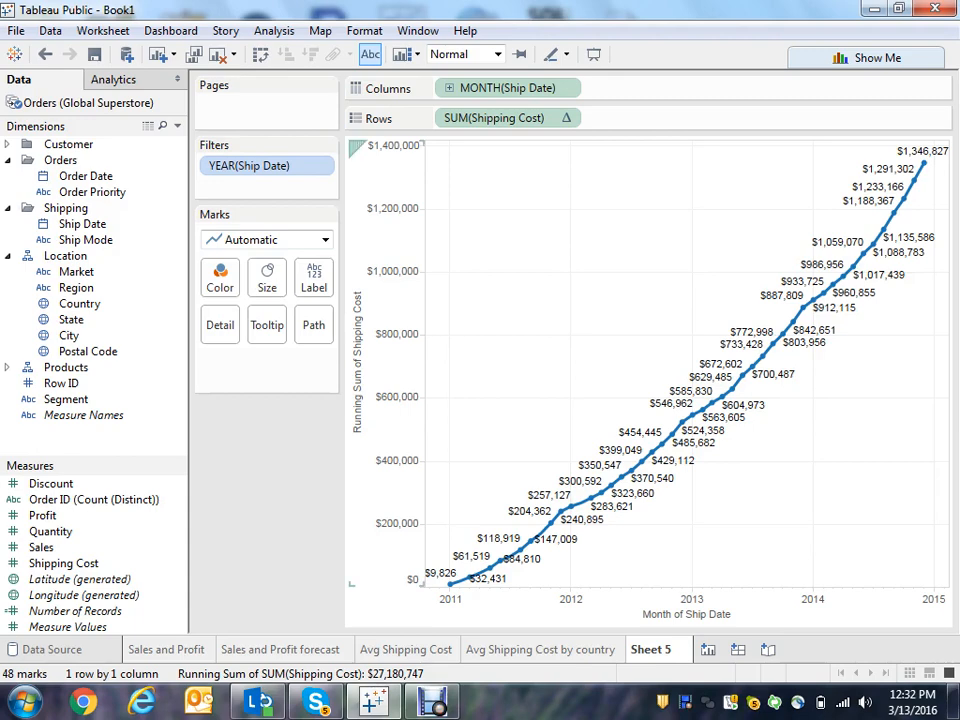
- Turn off the mark labels on the running total line
click(314, 278)
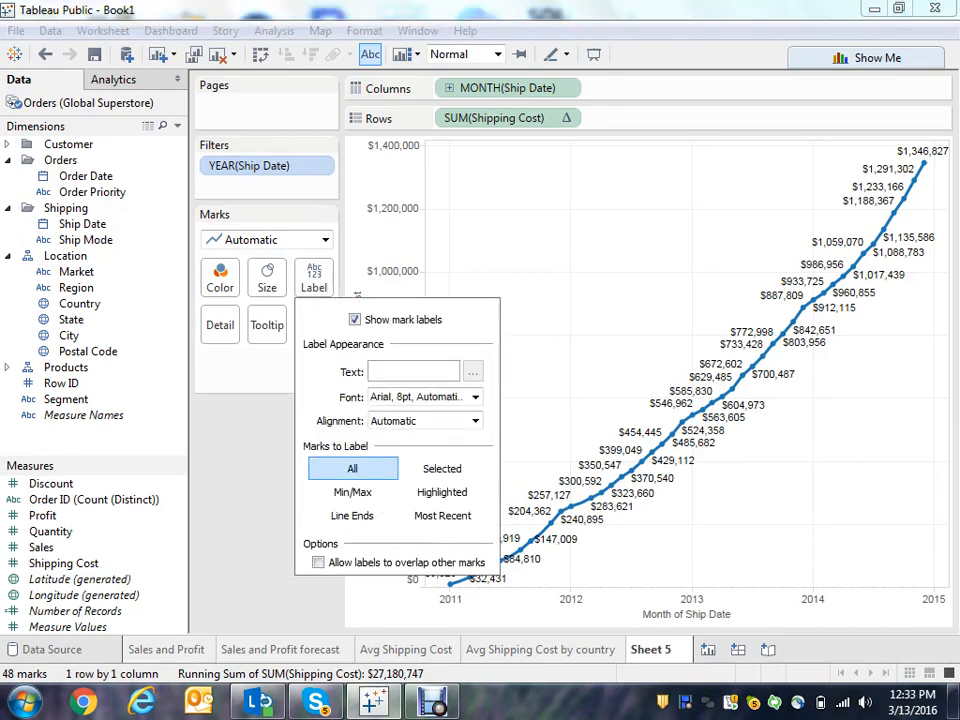
click(355, 320)
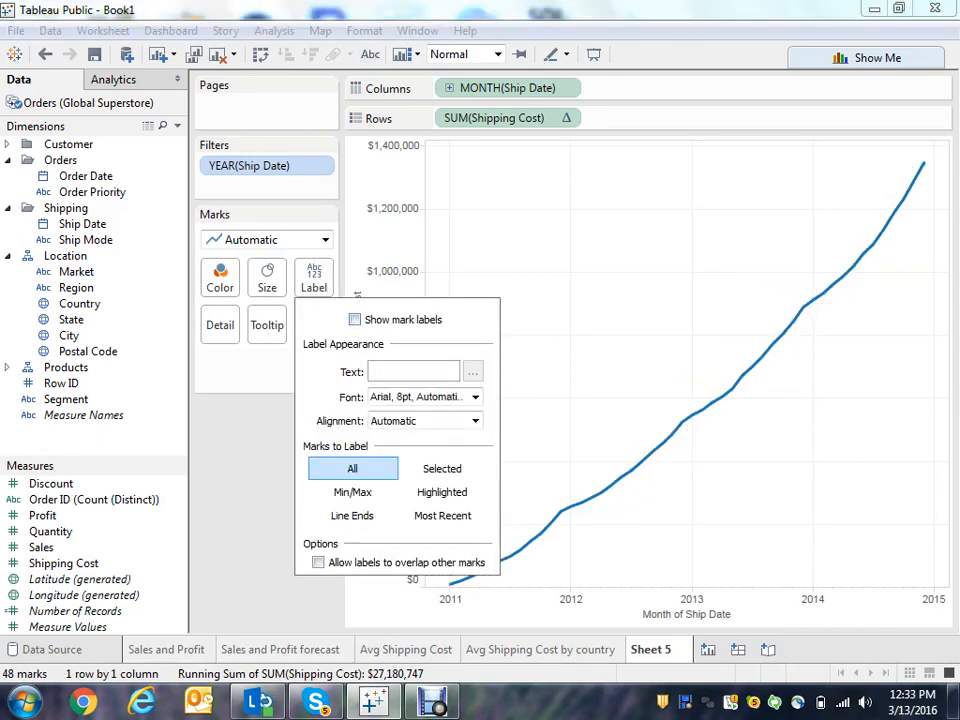
key(Escape)
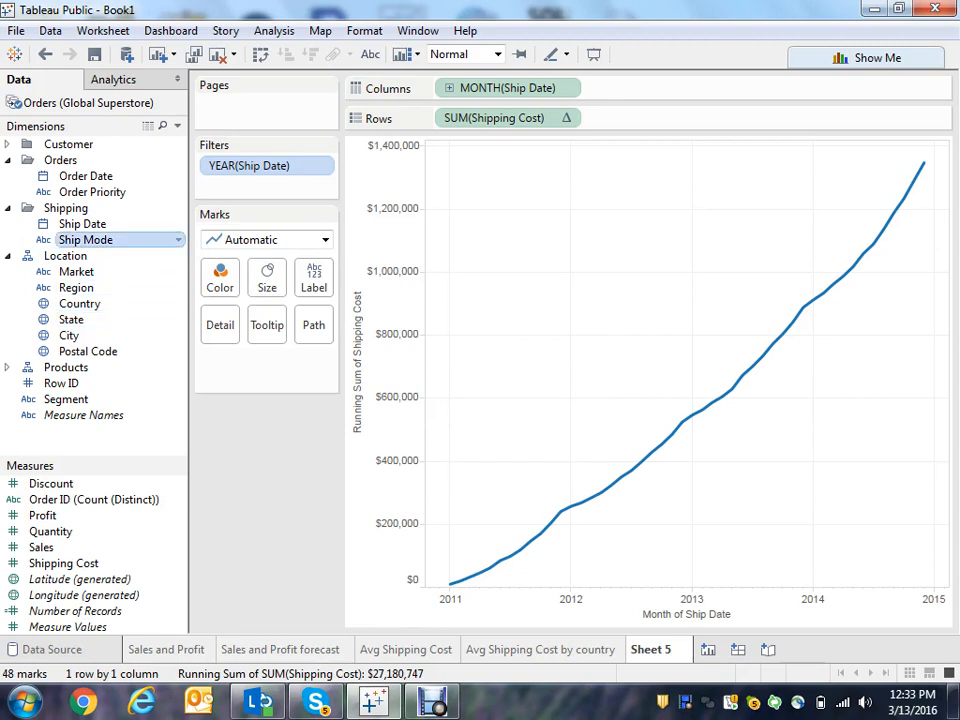
- Add Ship Mode to columns ahead of the month of Ship Date
drag(85, 240, 595, 80)
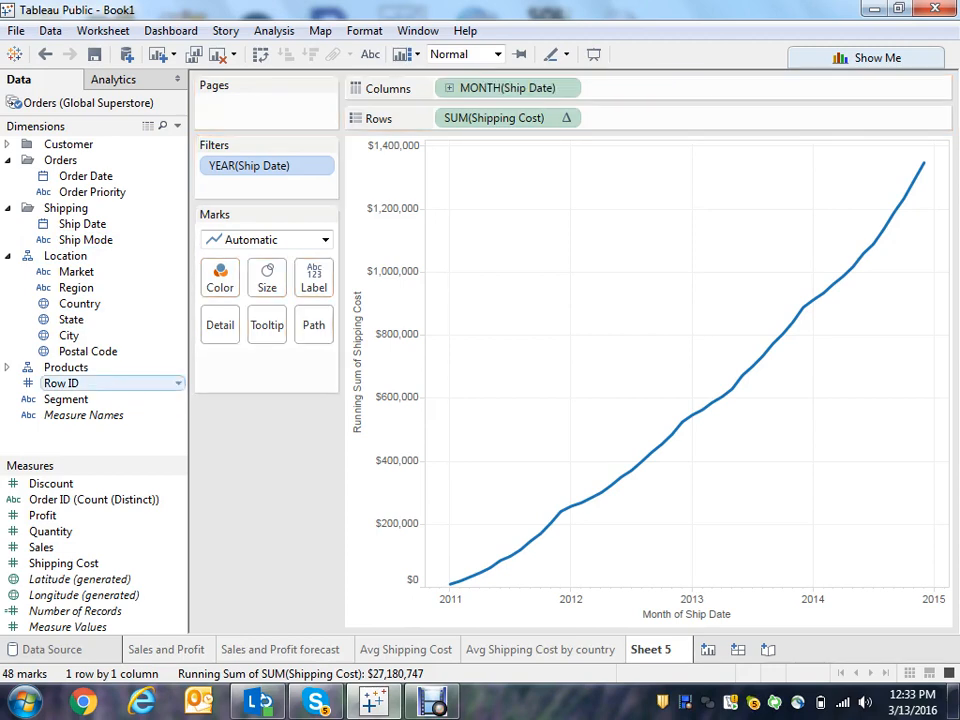
drag(85, 240, 412, 88)
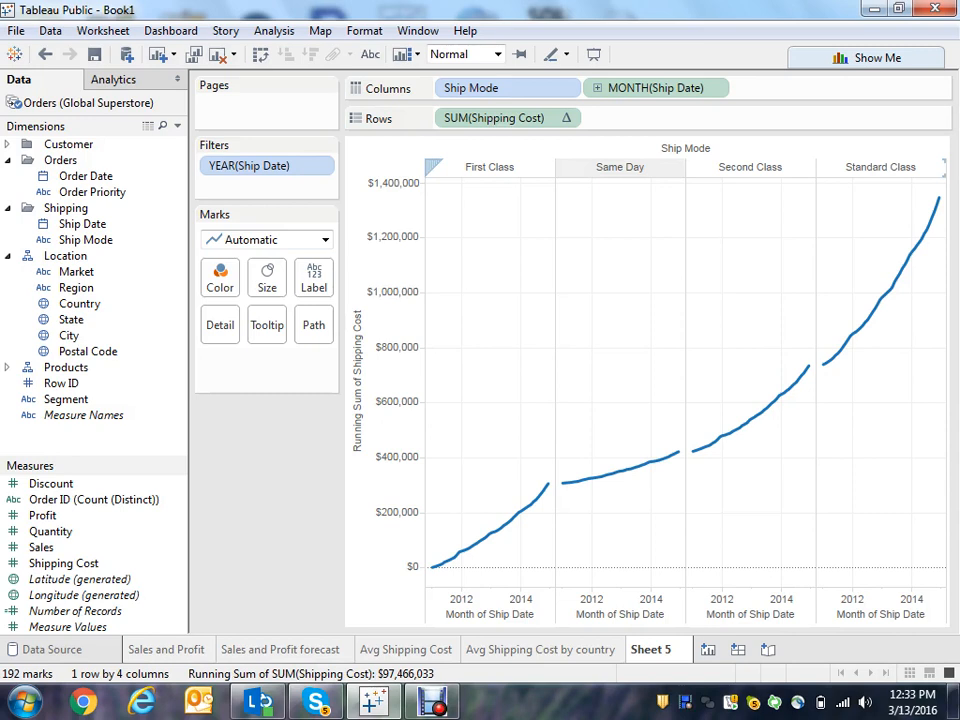
- Move the Same Day ship mode column ahead of First Class
click(620, 167)
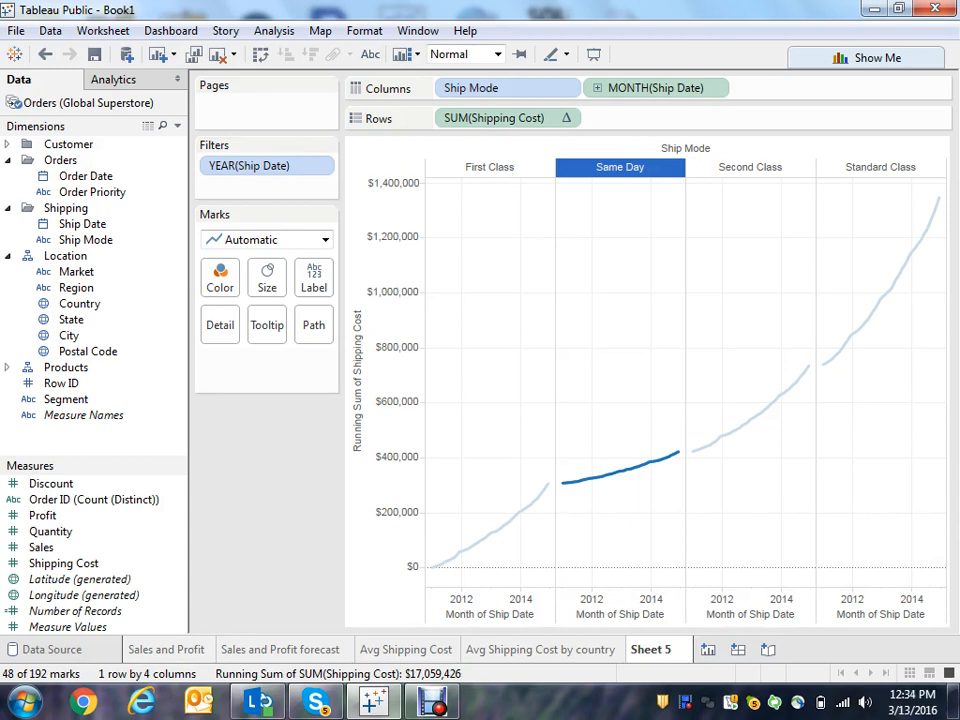
key(Escape)
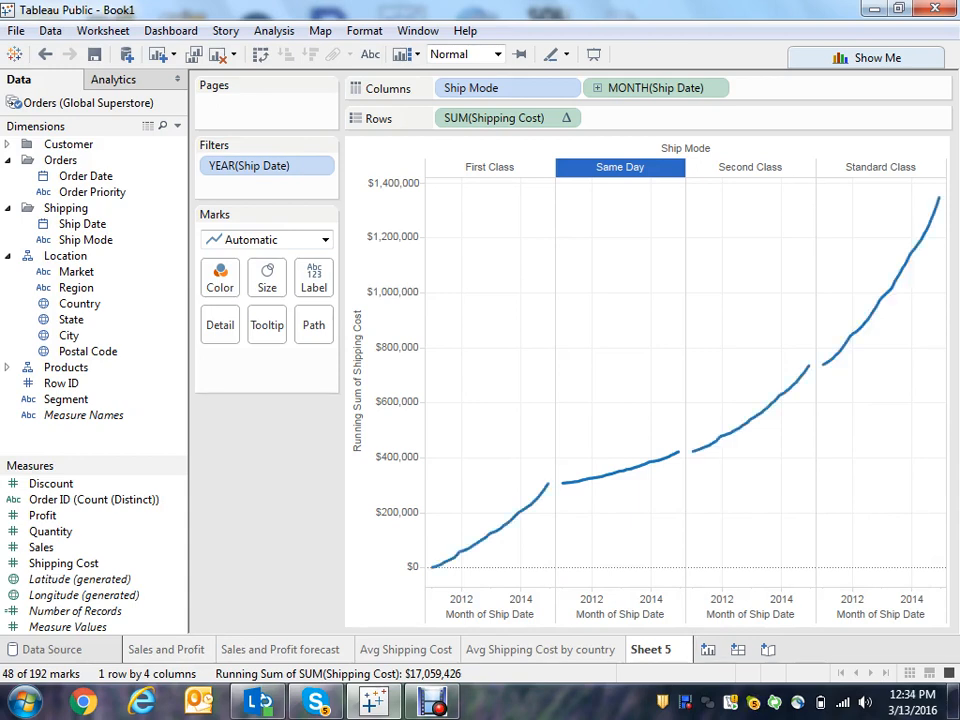
key(Escape)
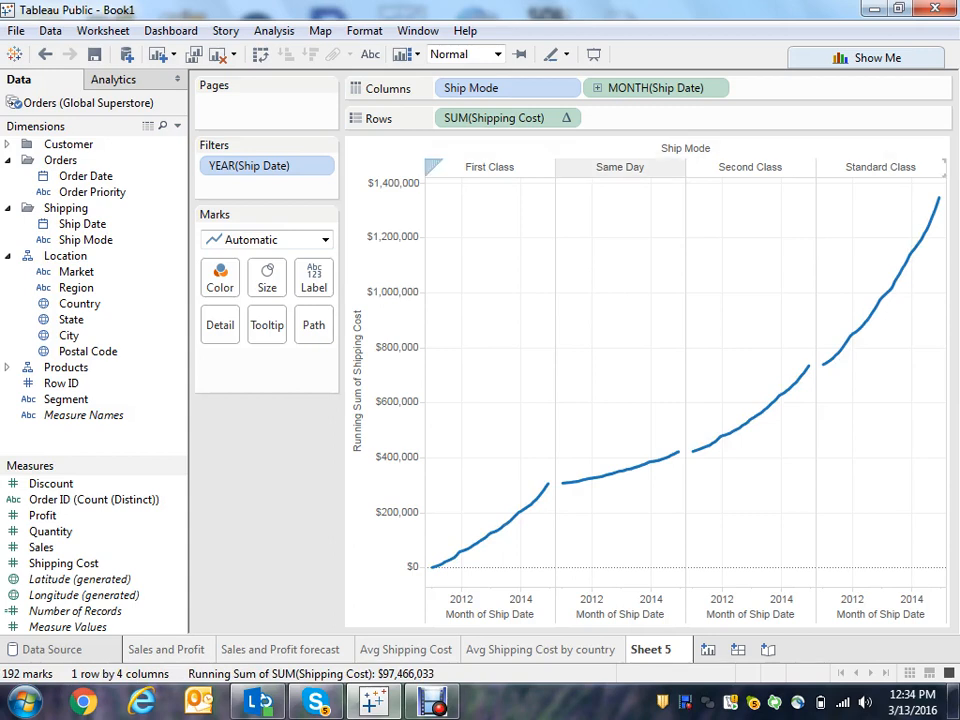
click(620, 167)
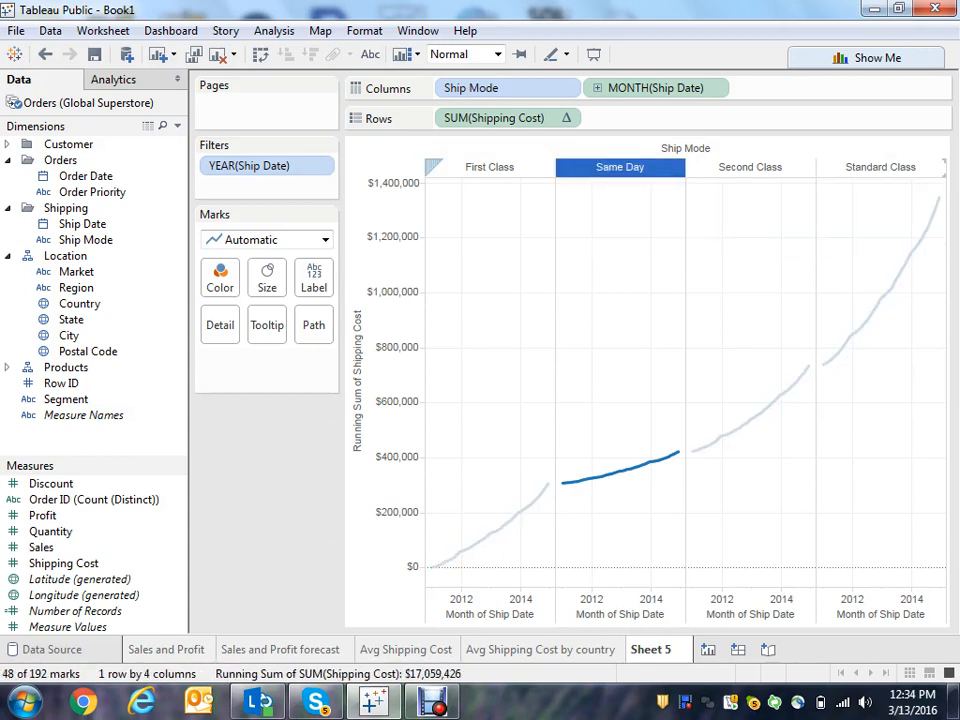
drag(615, 168, 447, 168)
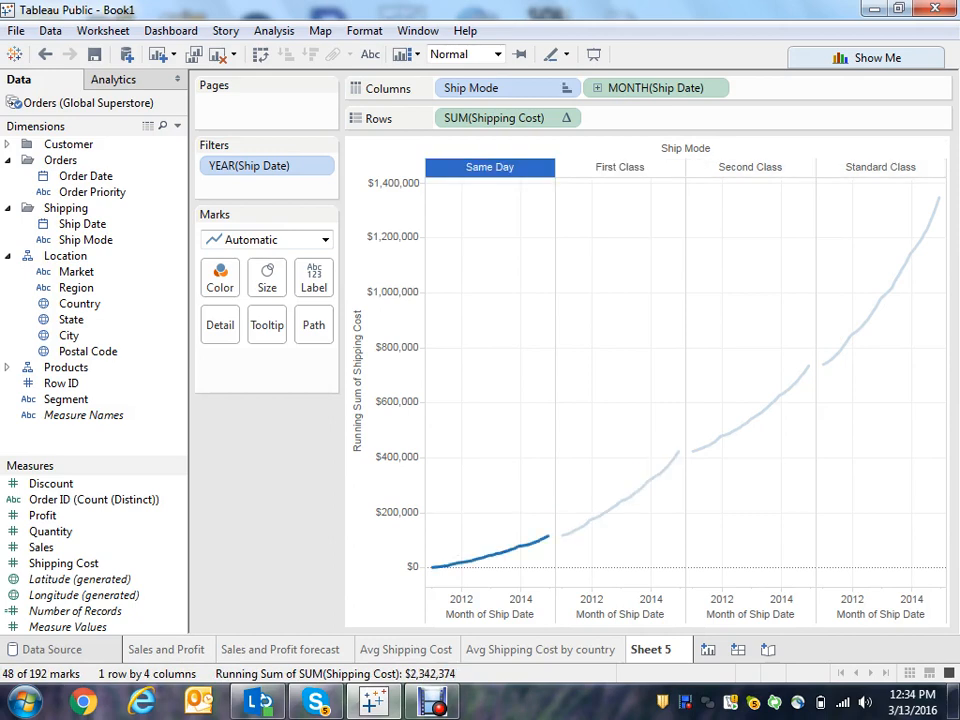
click(480, 300)
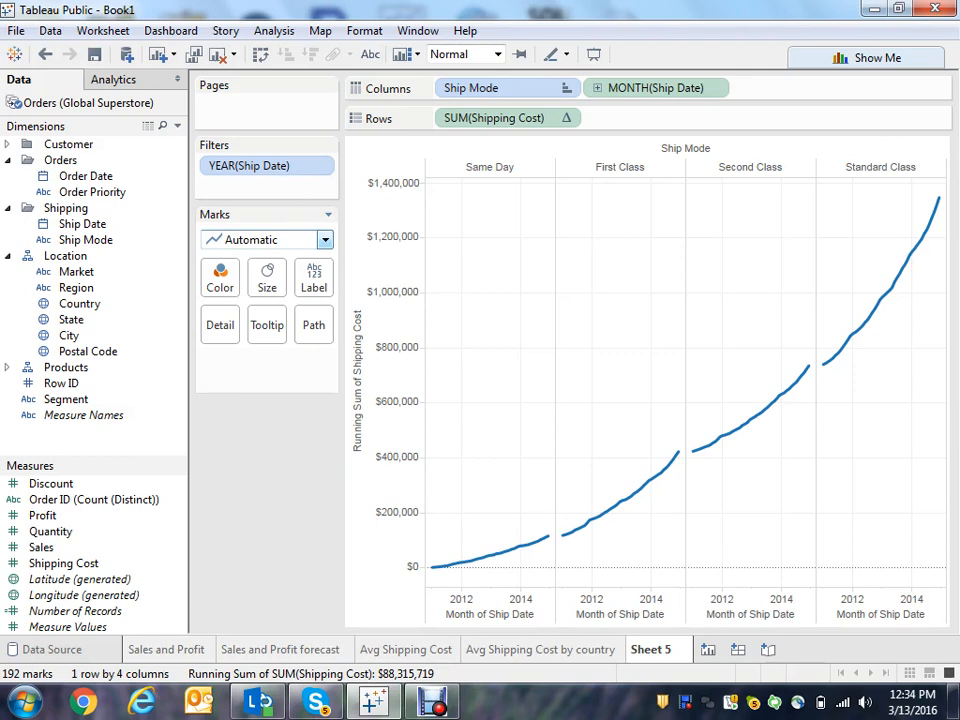
- Change the mark type to Area and color the areas by Order Priority
click(325, 240)
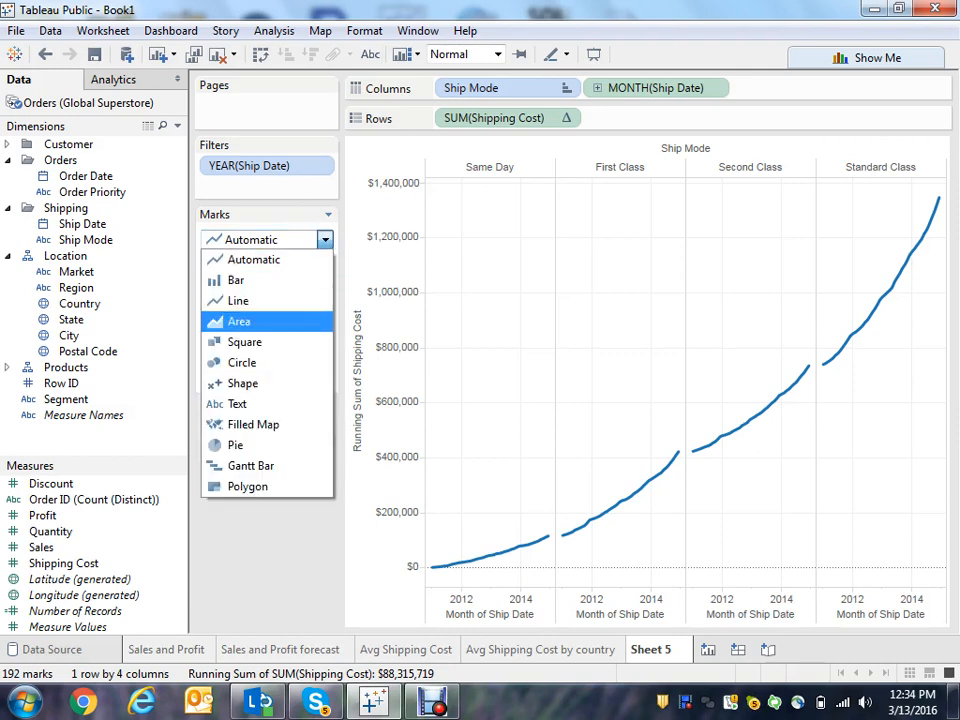
click(239, 321)
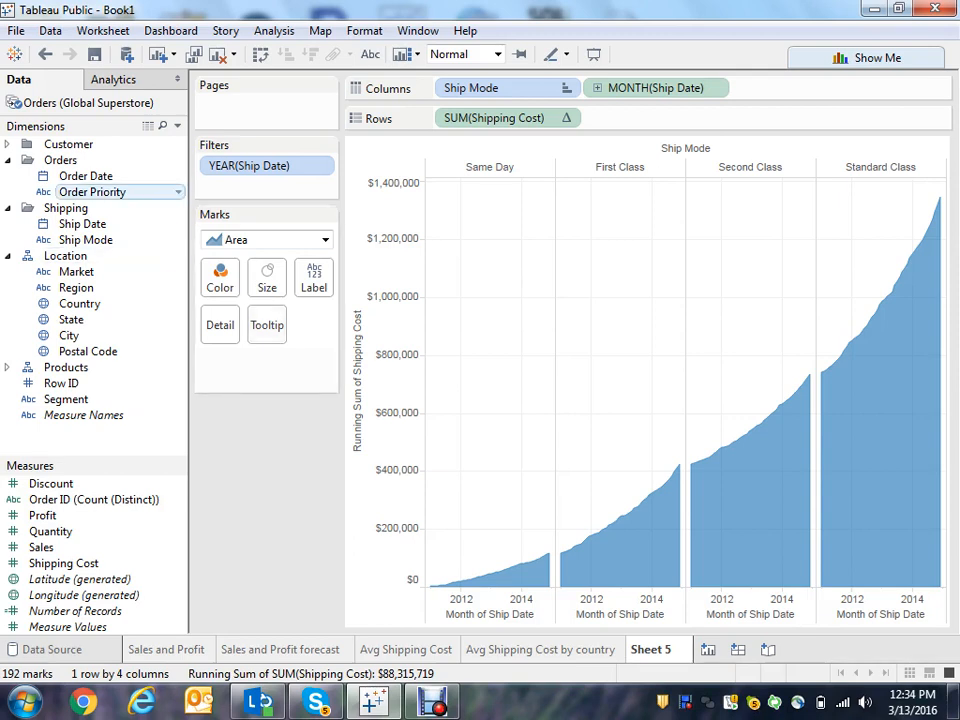
drag(92, 191, 220, 277)
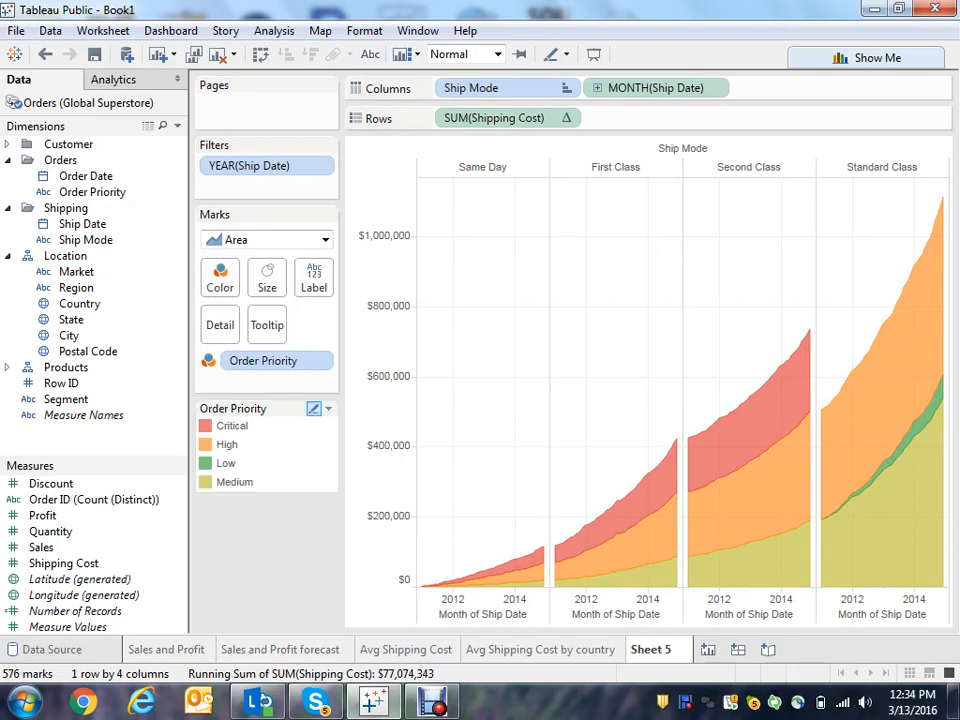
- Reorder the Order Priority legend so Low comes after Medium
click(226, 463)
click(562, 521)
click(226, 463)
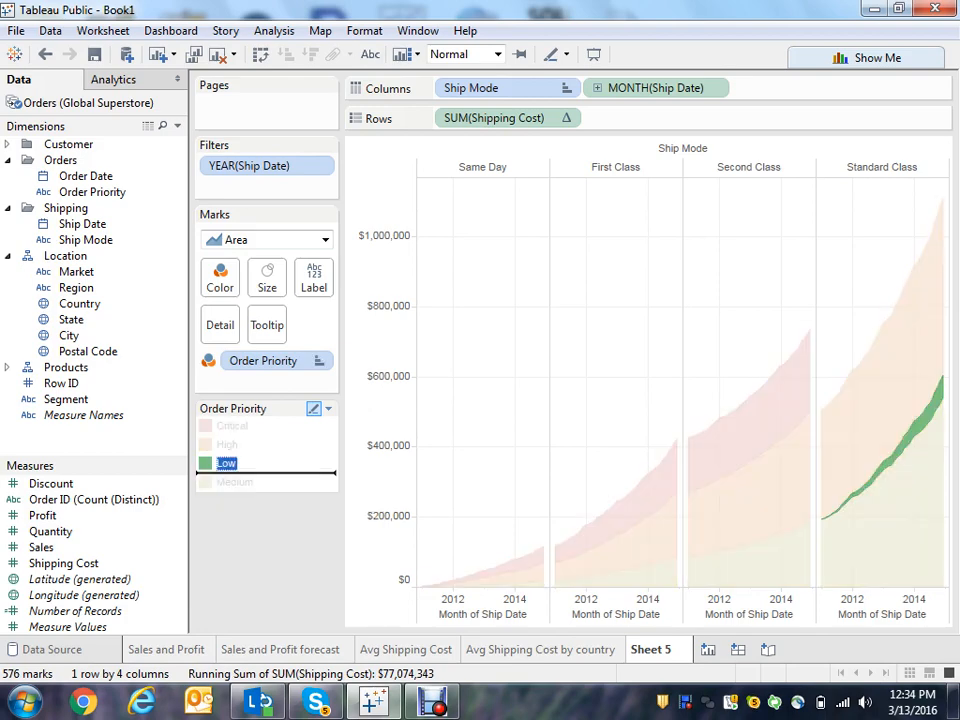
drag(226, 463, 226, 482)
click(226, 482)
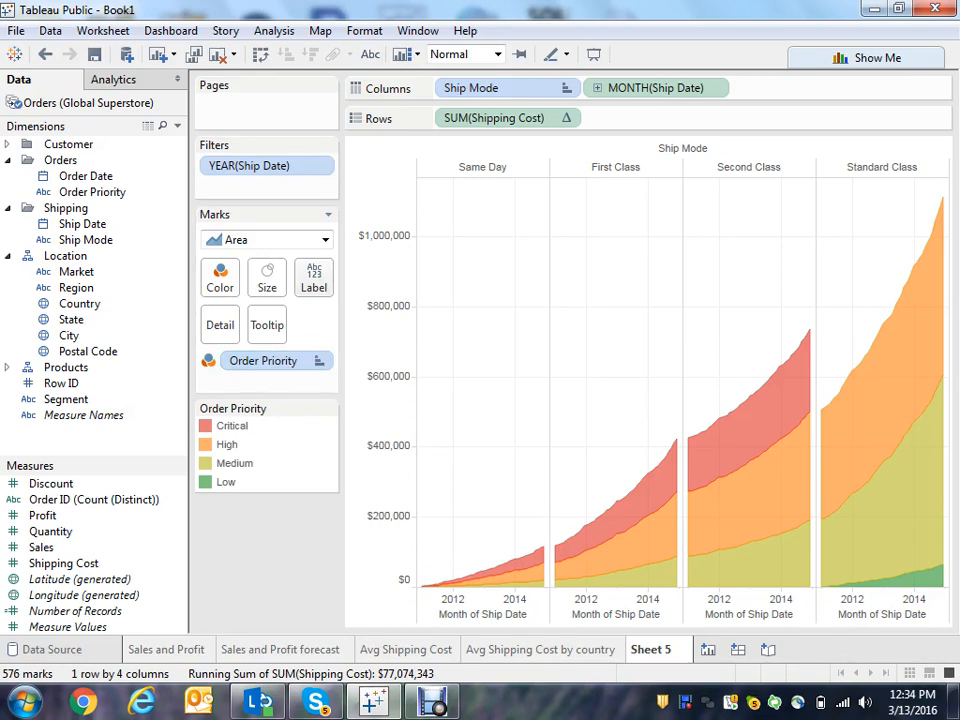
- Turn on mark labels for the area chart
click(313, 280)
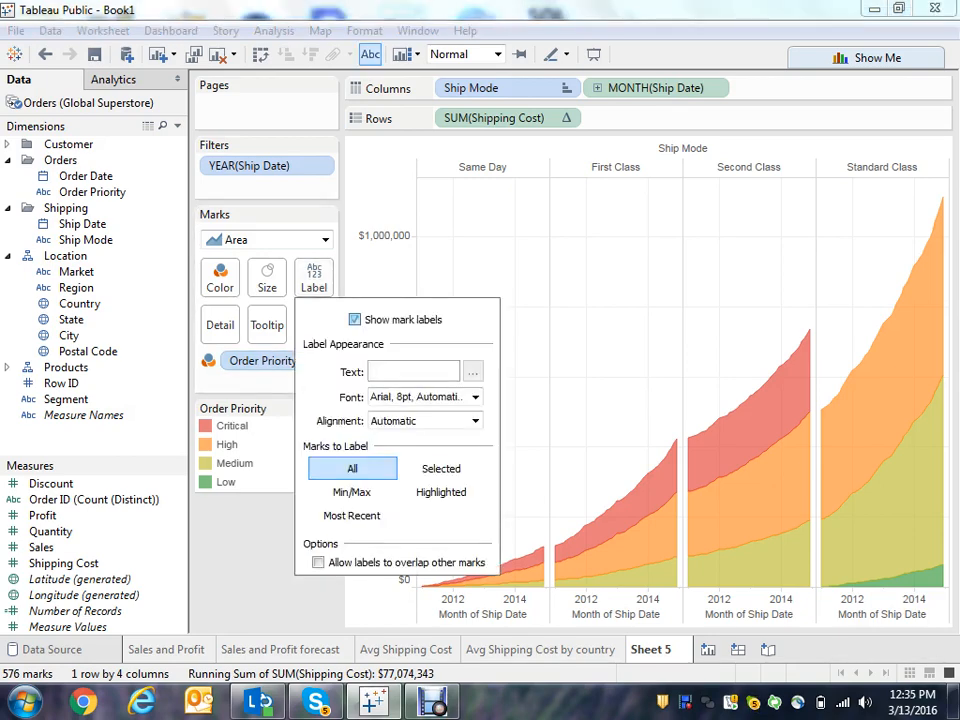
click(354, 319)
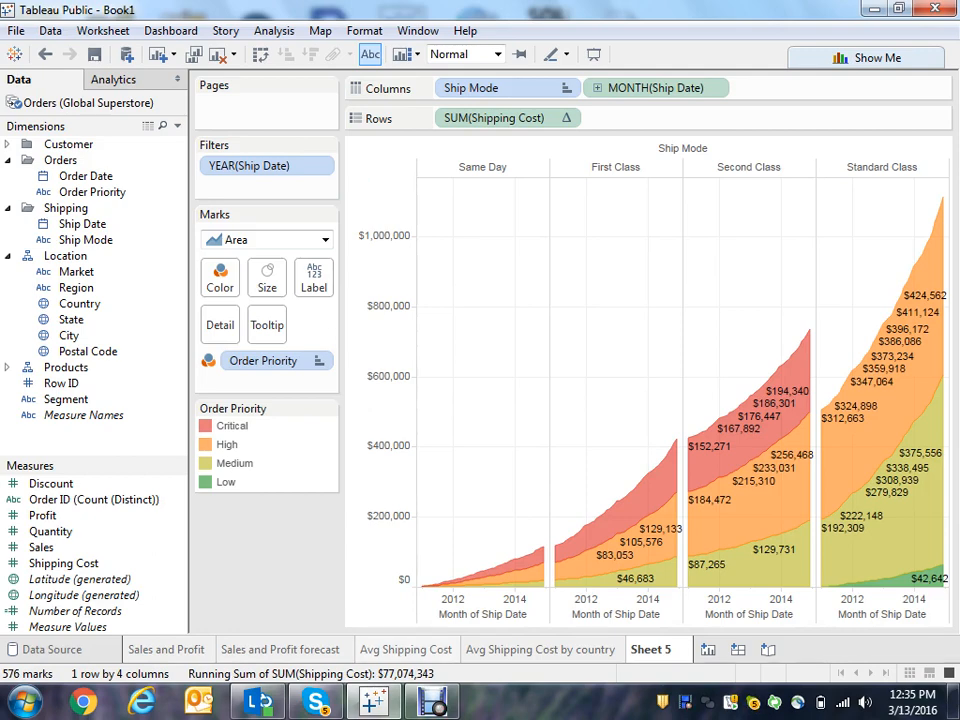
- Review the Avg Shipping Cost and Avg Shipping Cost by country sheets before returning to Sheet 5
click(406, 650)
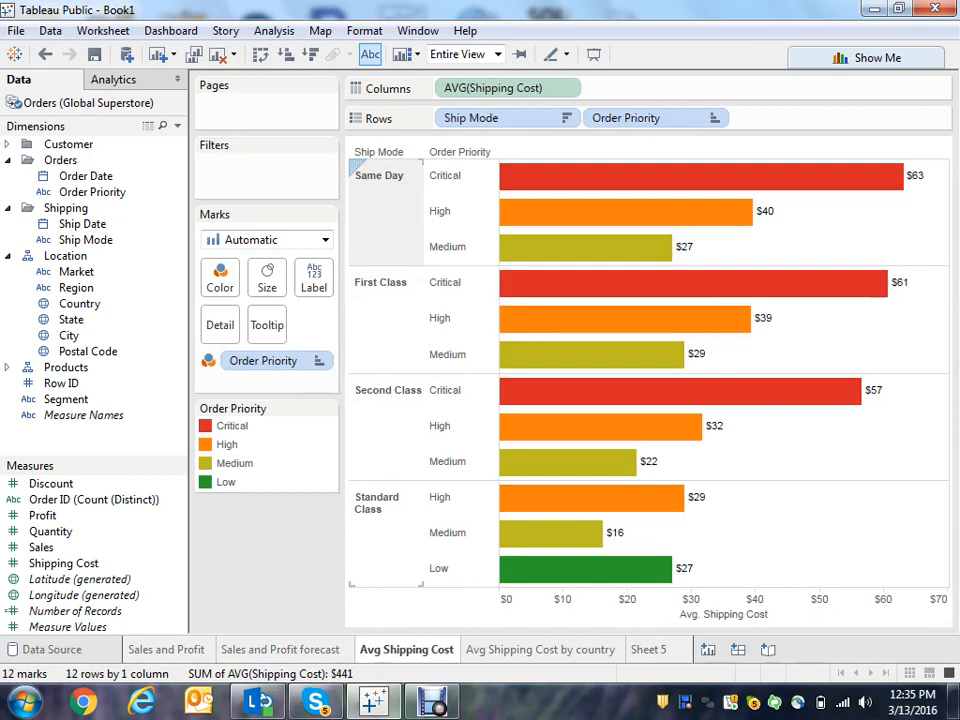
mouse_move(760, 185)
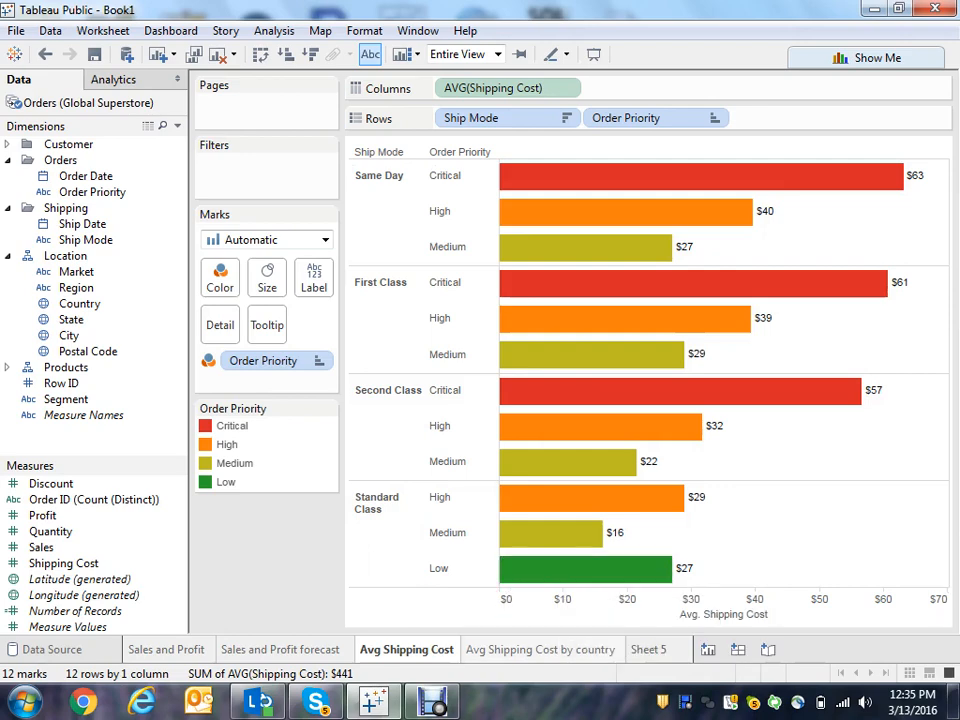
click(541, 650)
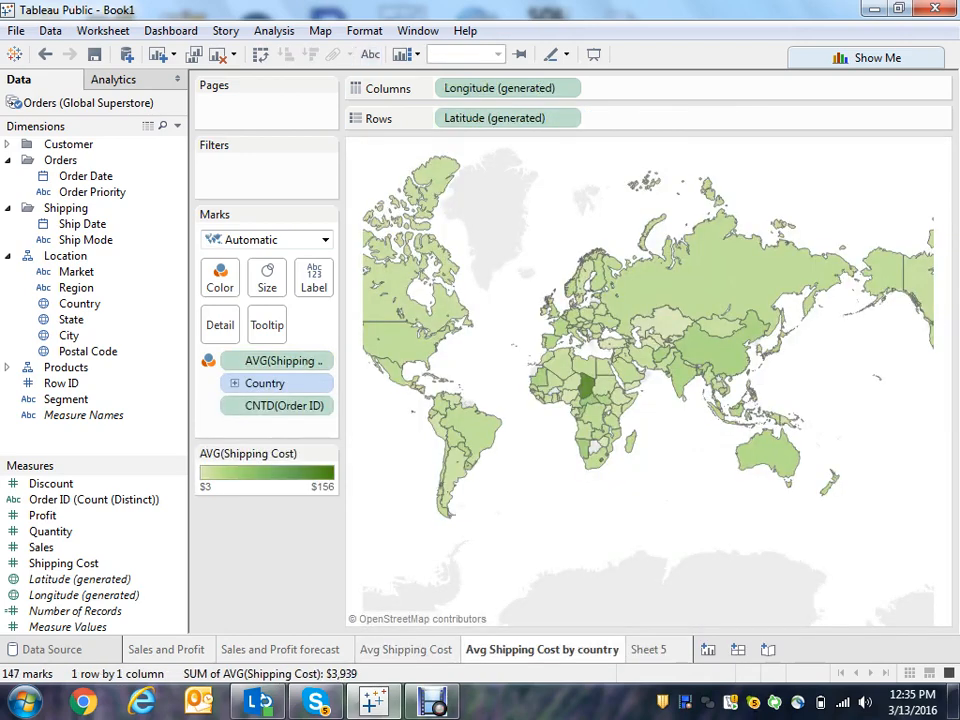
click(648, 650)
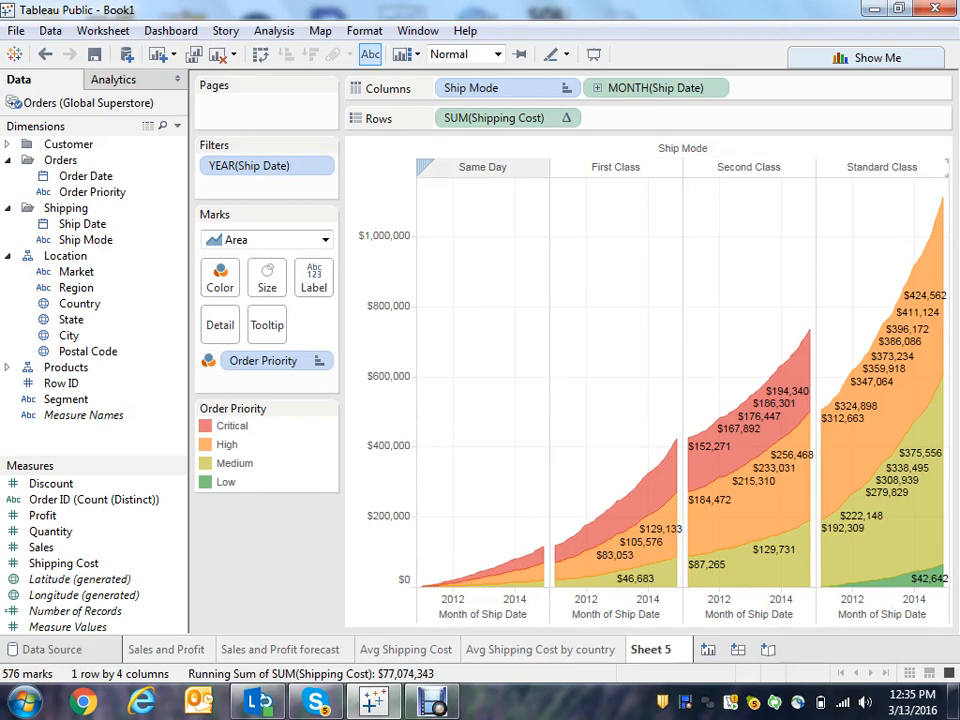
mouse_move(530, 560)
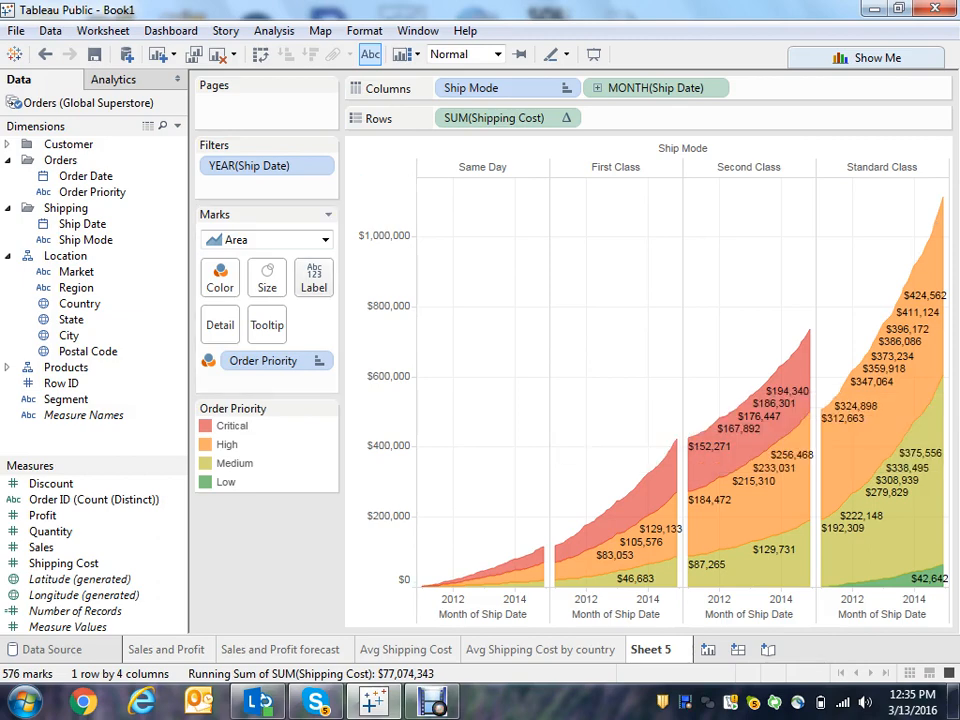
- Turn the mark labels on the area chart off again
click(314, 277)
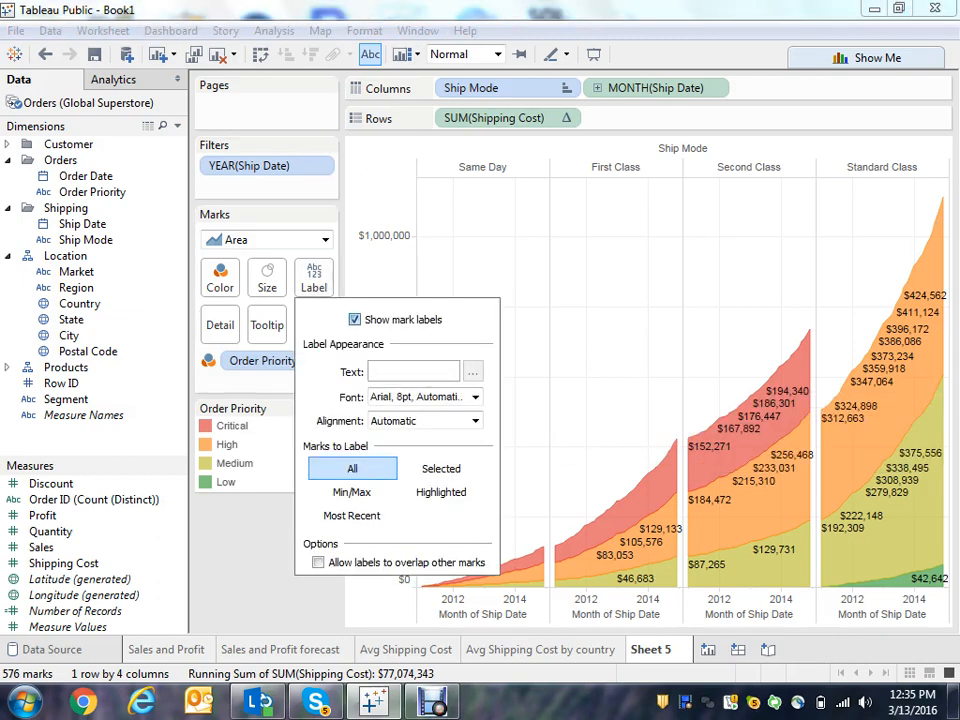
click(354, 319)
key(Escape)
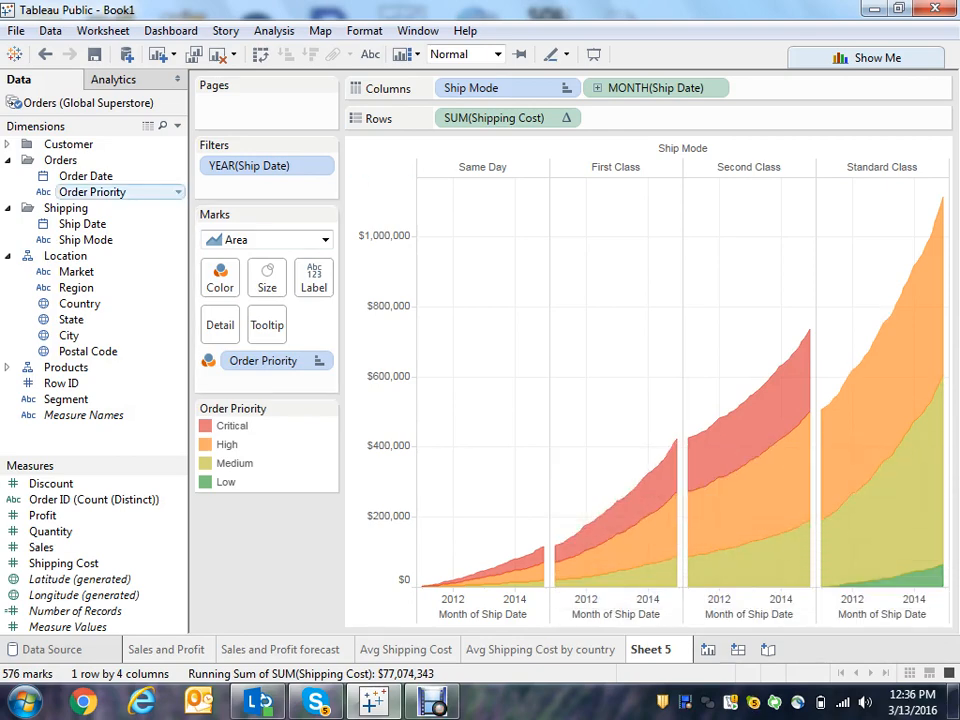
- Show an Order Priority filter displayed as a Multiple Values (Dropdown) control
right_click(141, 192)
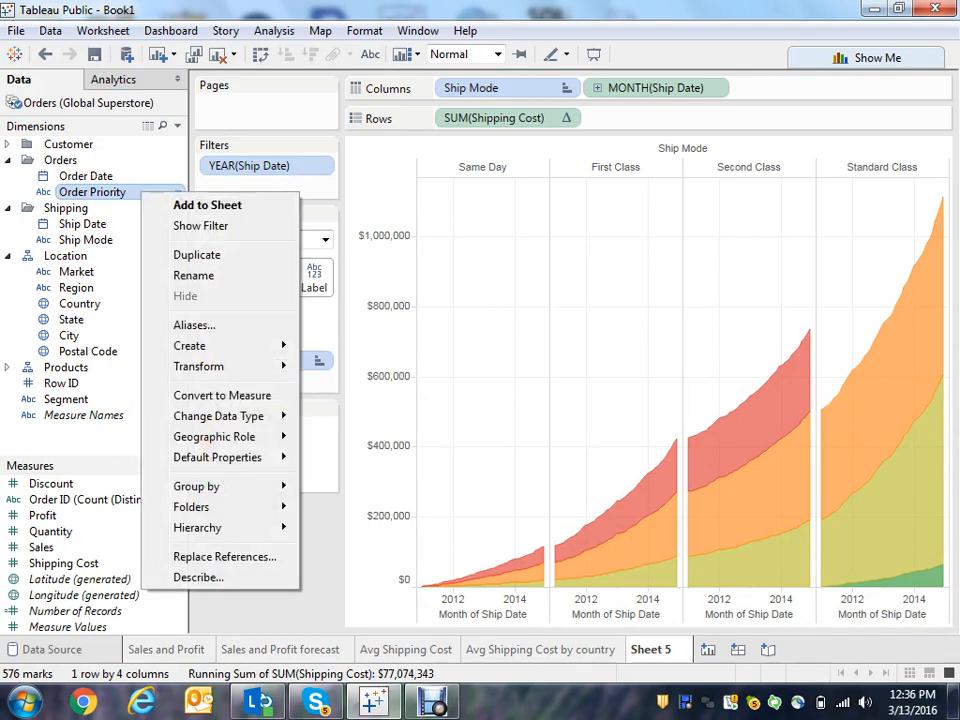
click(205, 226)
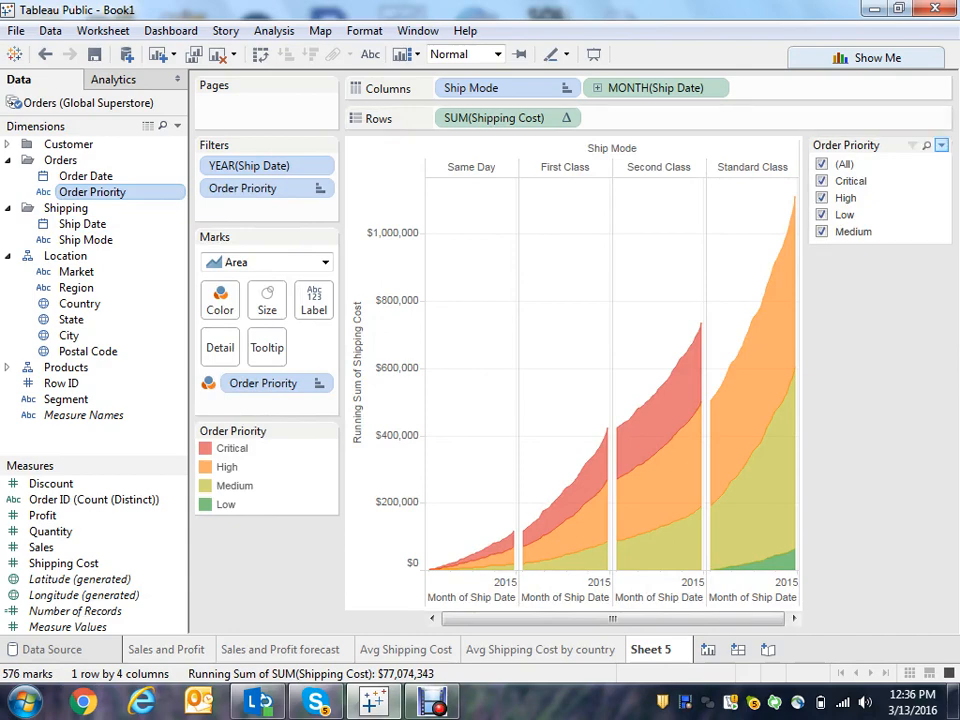
click(941, 145)
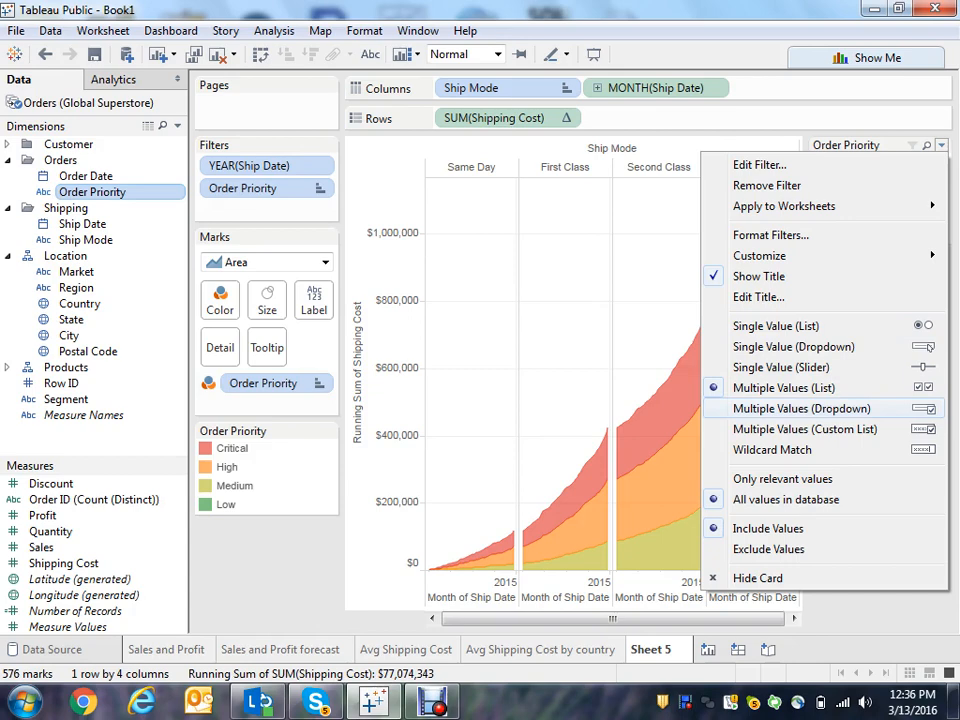
click(801, 408)
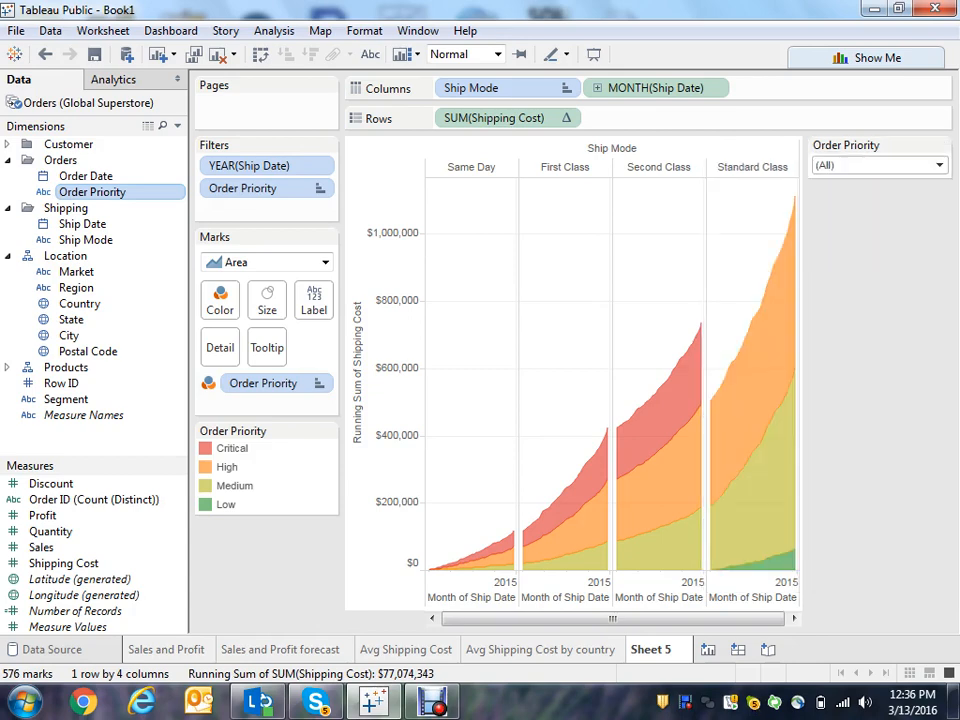
click(939, 165)
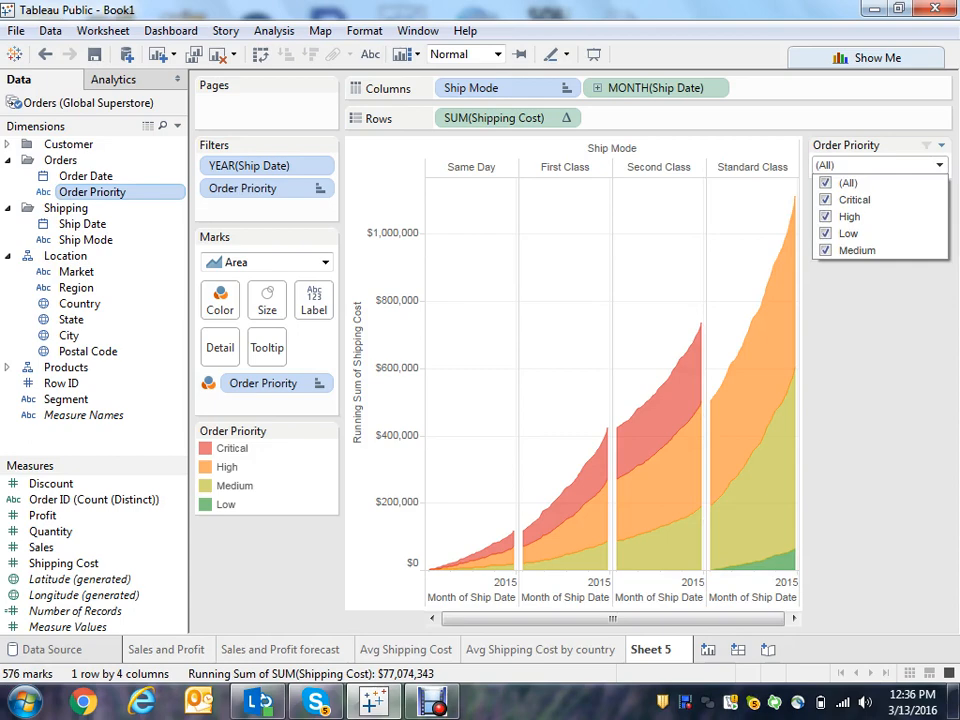
click(884, 325)
- Apply the Order Priority filter to all worksheets using this data source
click(941, 145)
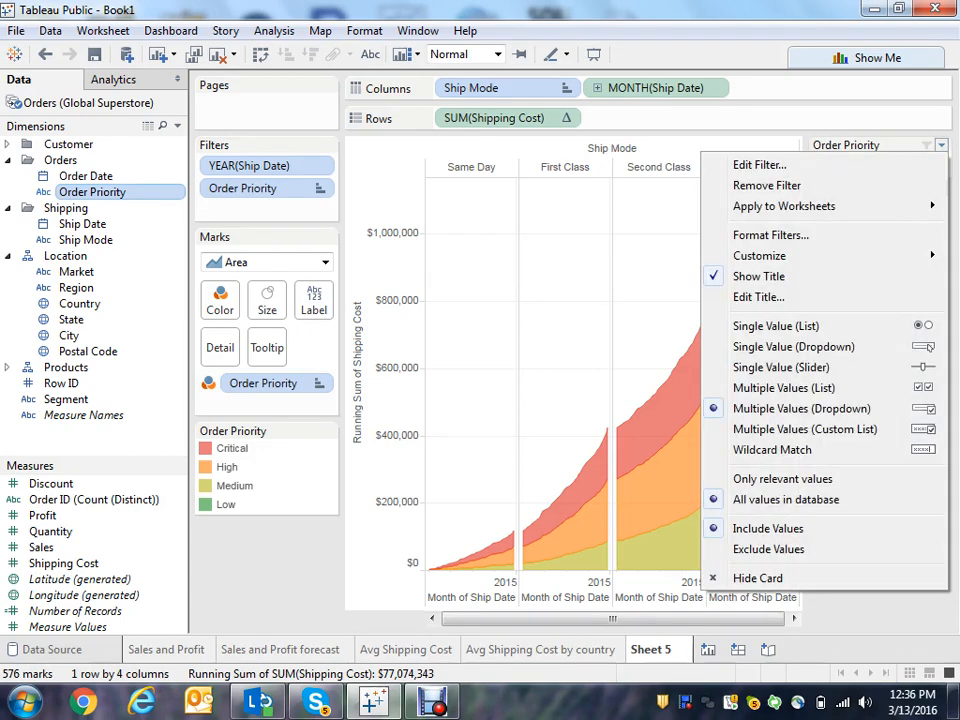
mouse_move(784, 206)
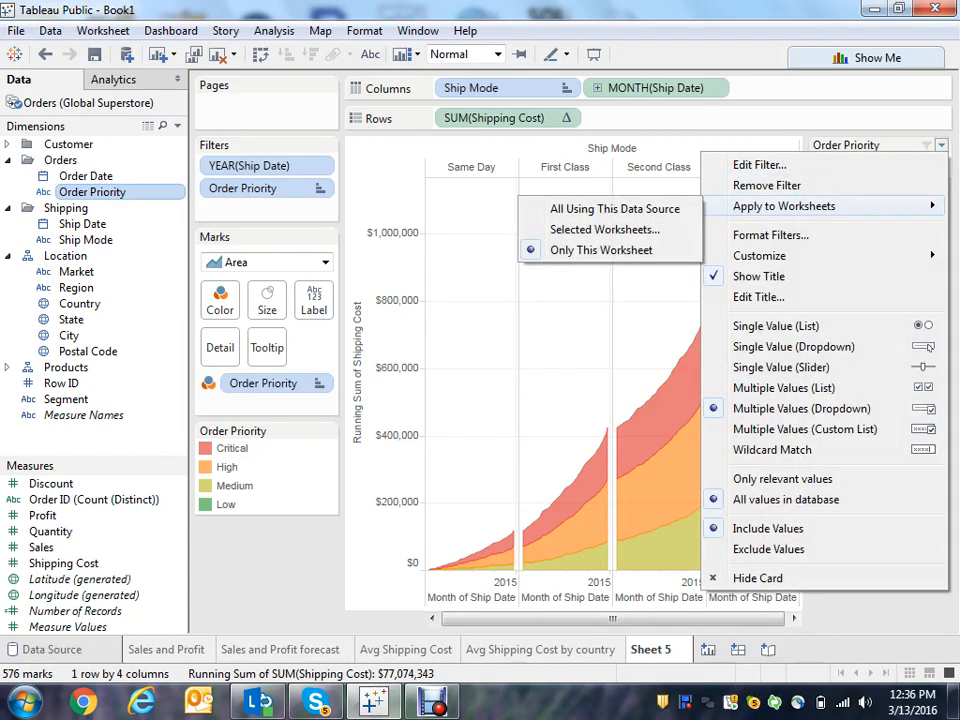
click(614, 208)
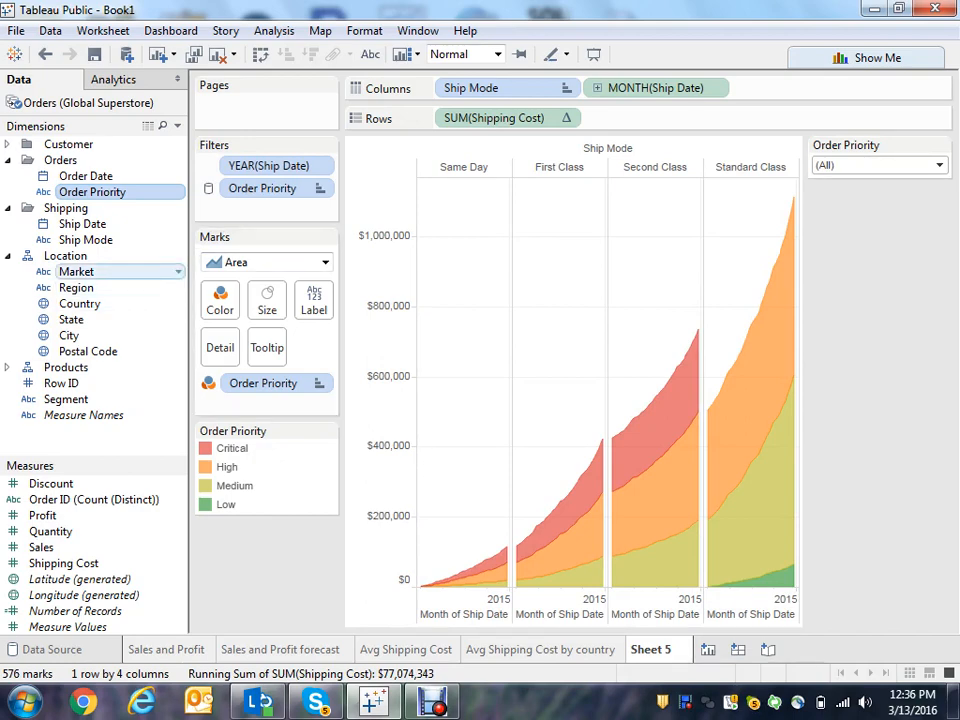
- Show a Market filter displayed as a Multiple Values (Dropdown) control
right_click(133, 272)
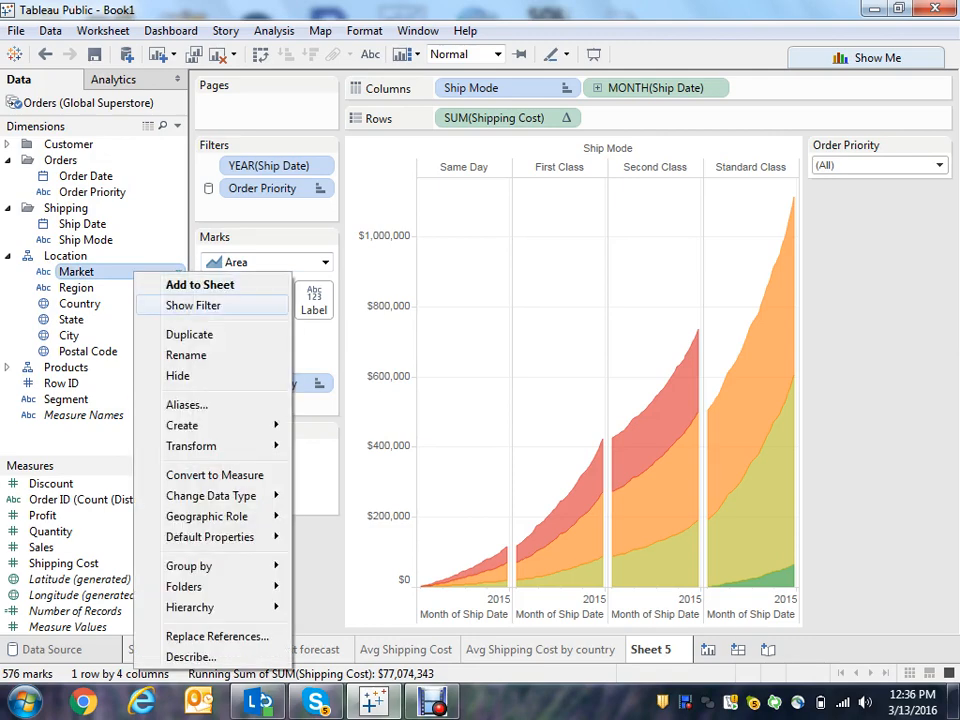
click(193, 305)
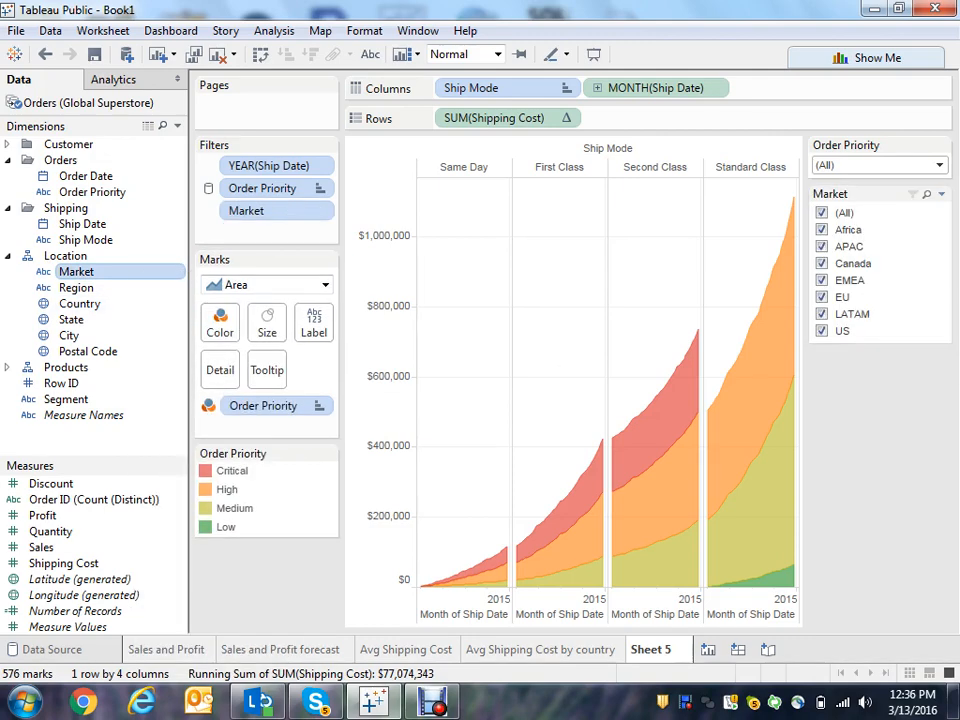
click(941, 194)
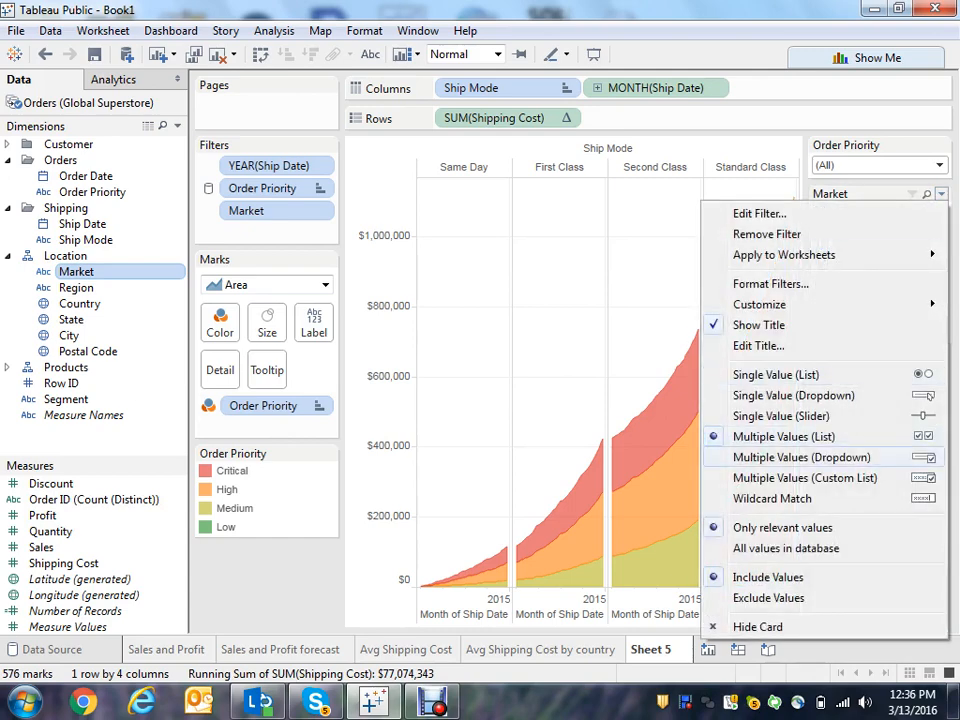
click(800, 457)
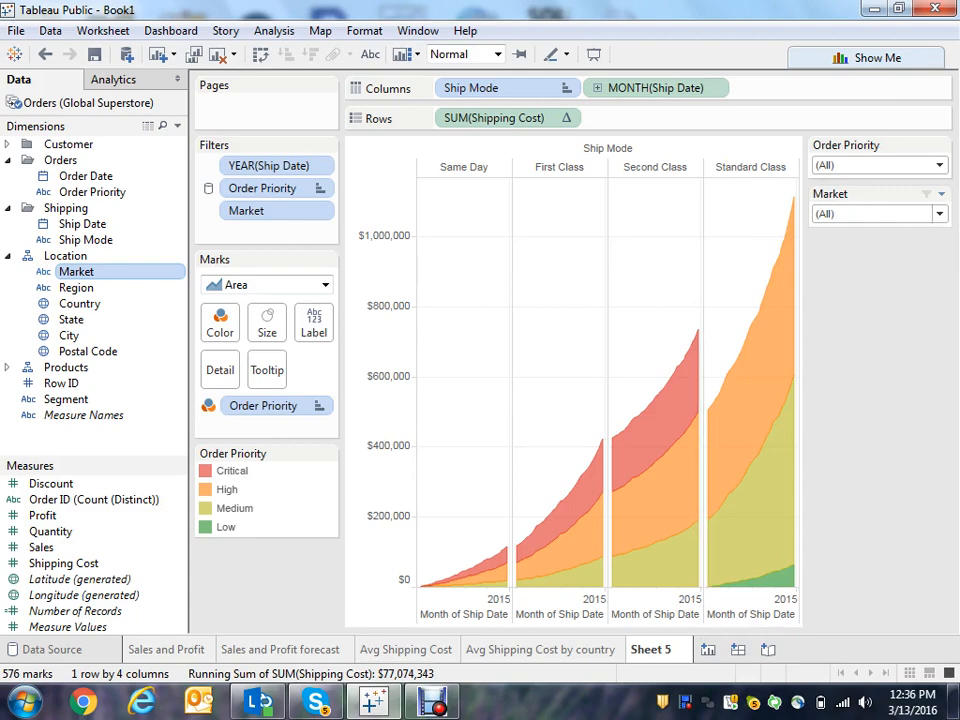
click(939, 214)
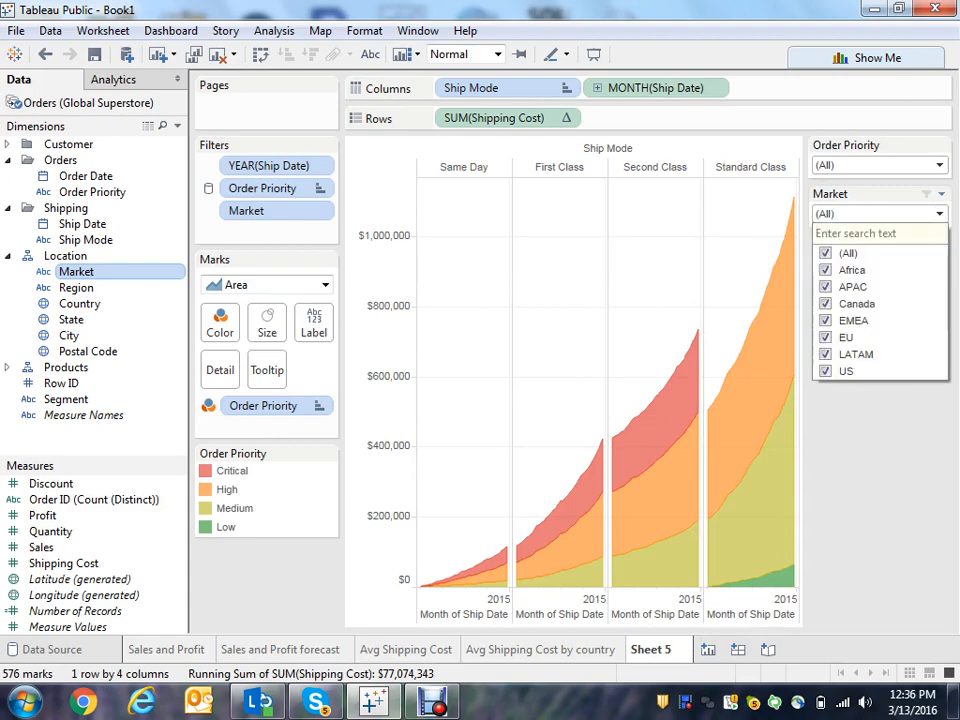
click(880, 450)
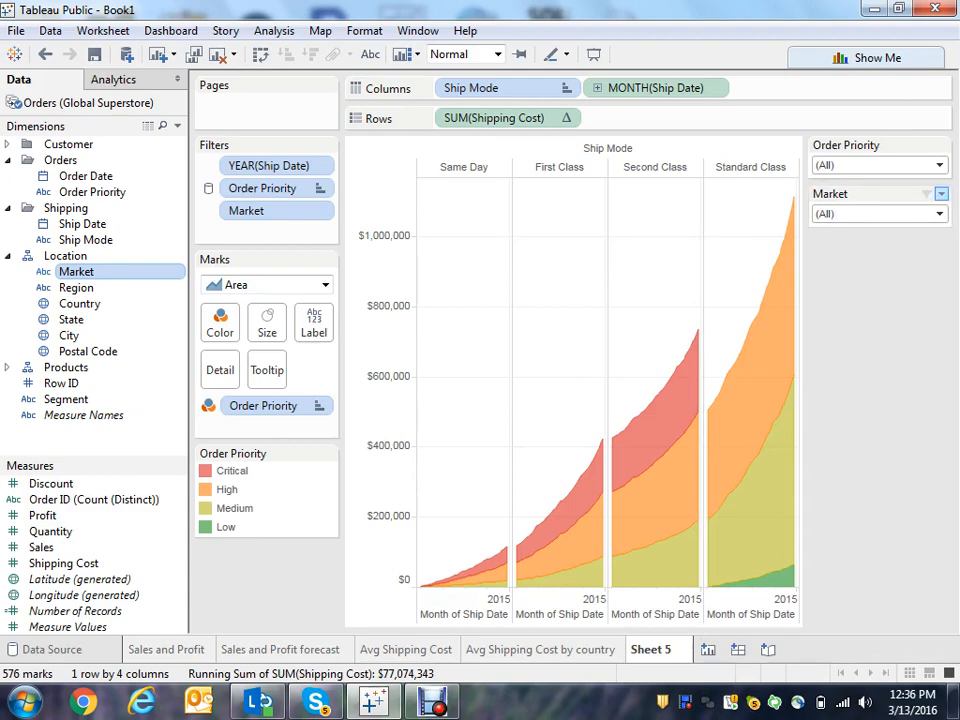
- Apply the Market filter to all worksheets using this data source
click(941, 194)
mouse_move(784, 255)
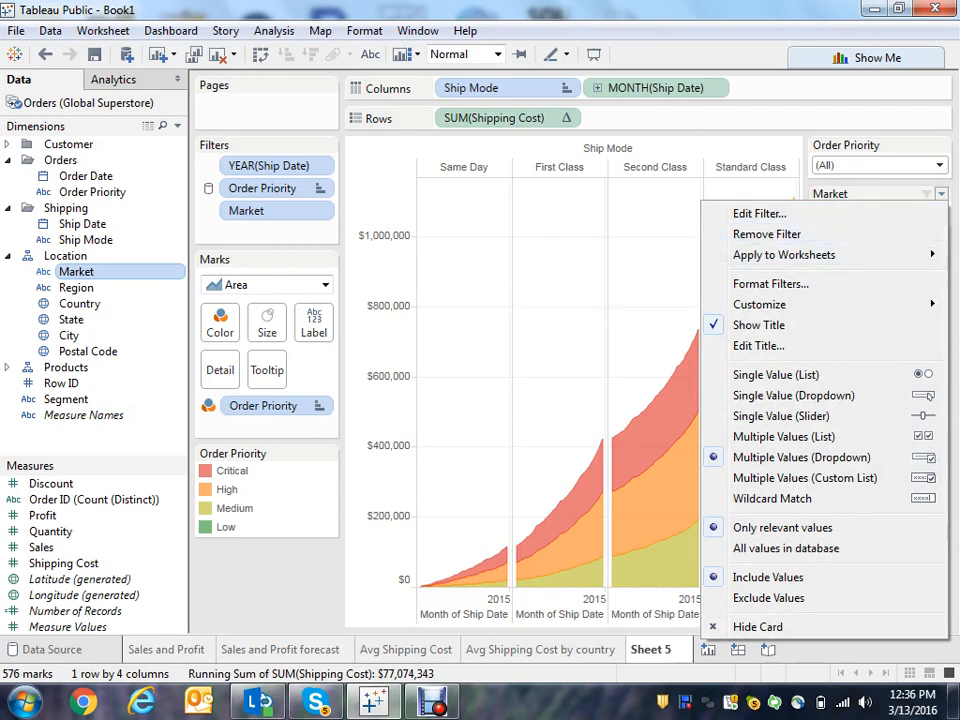
click(614, 258)
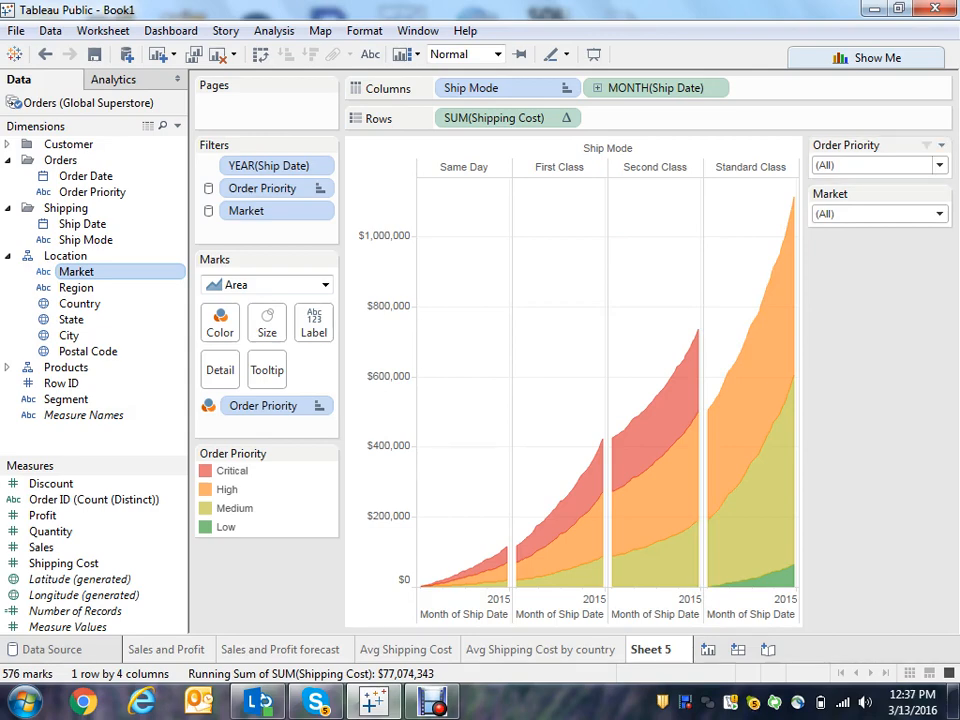
- Test the Order Priority filter by selecting only Low and Medium priorities, then reselecting all priorities
click(939, 166)
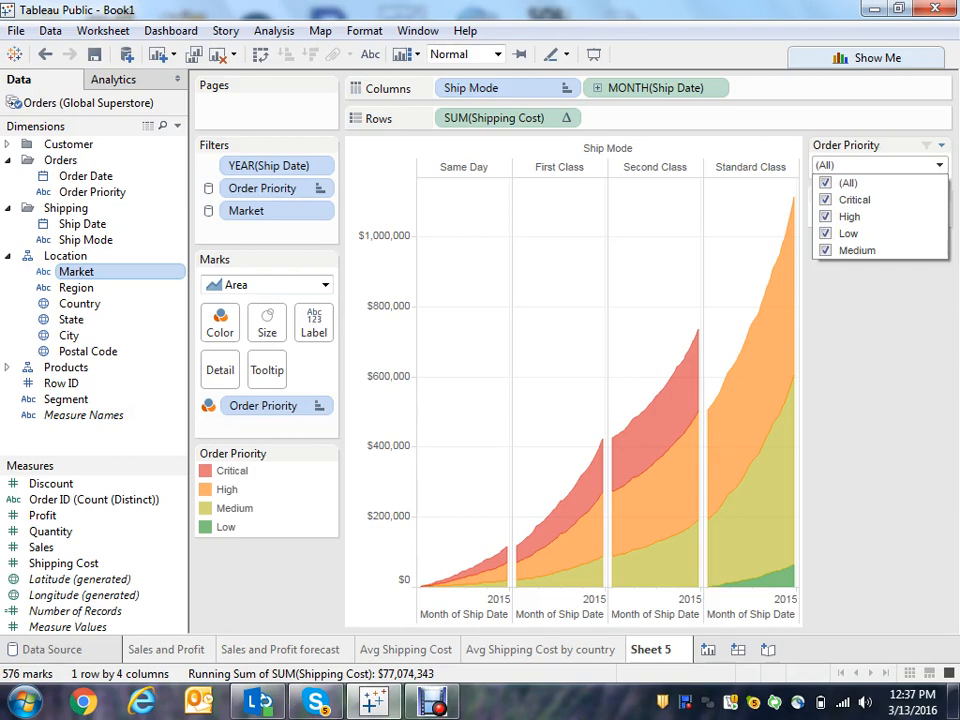
click(825, 183)
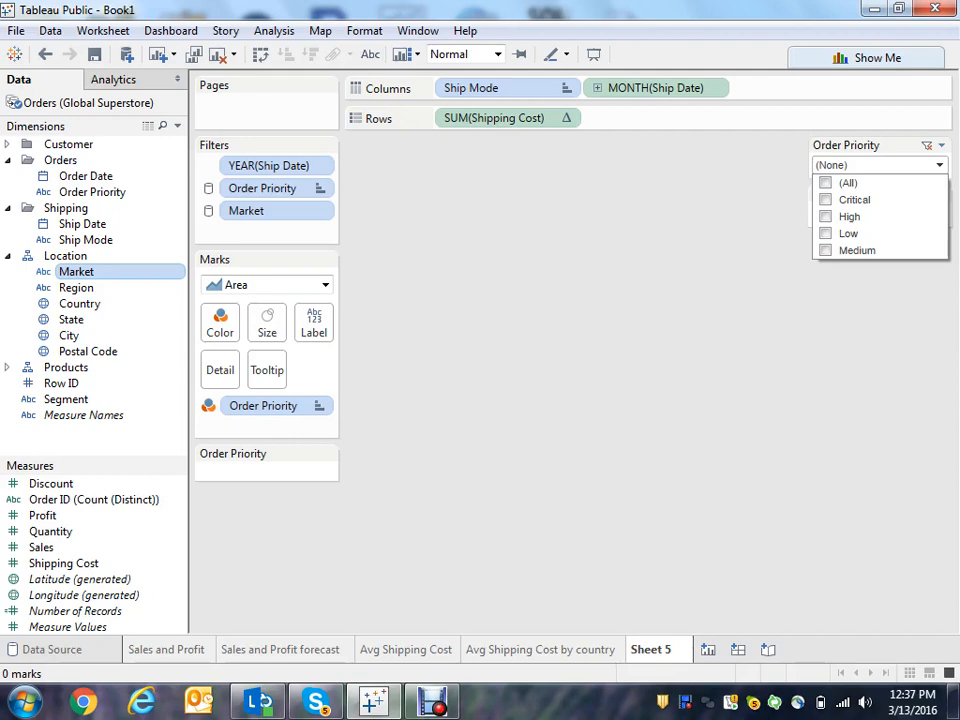
click(826, 234)
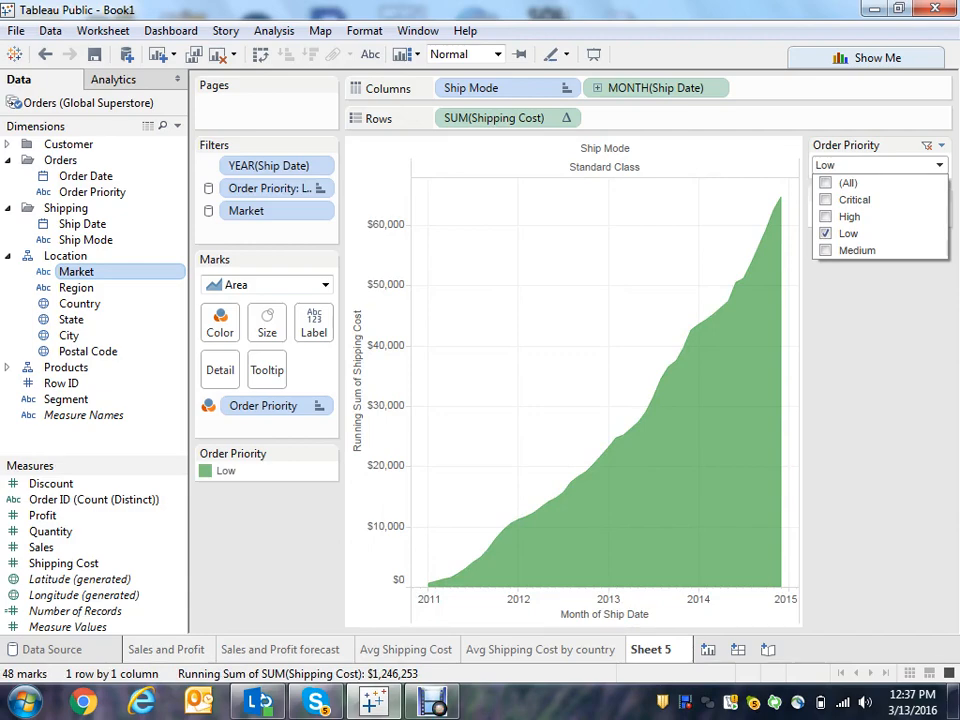
click(826, 250)
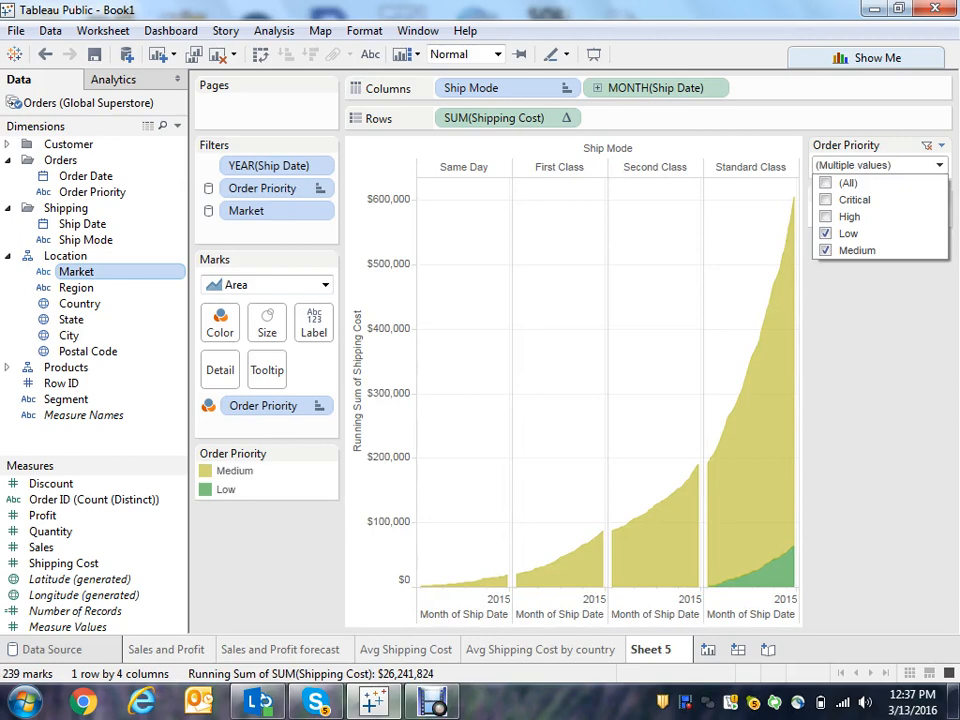
click(826, 217)
click(826, 200)
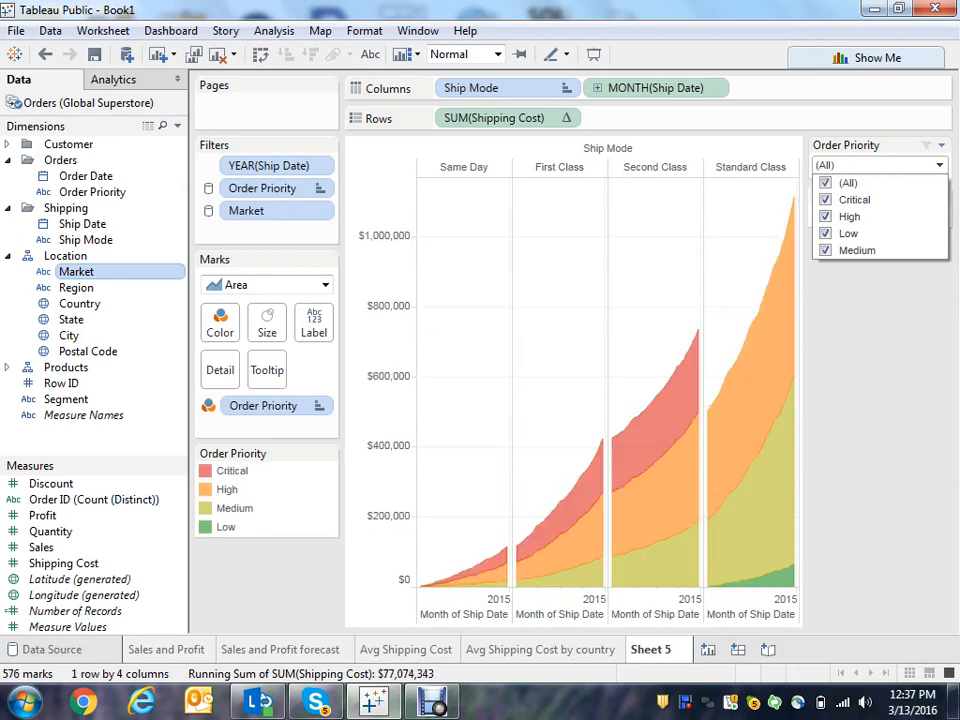
click(880, 345)
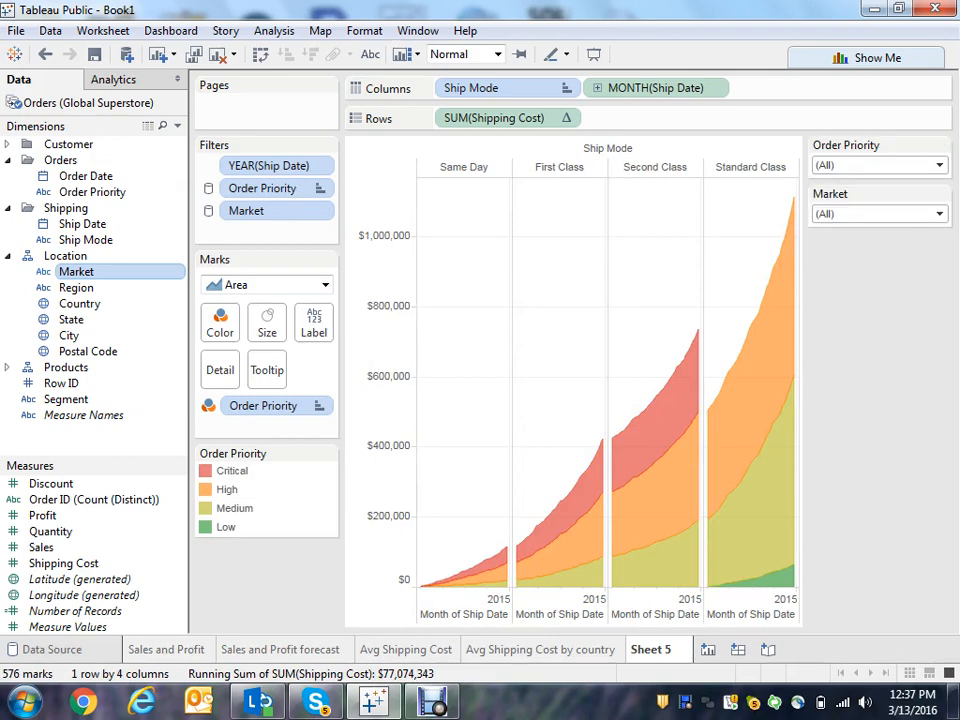
- Test the Market filter by selecting only US, then reselecting all markets
click(939, 214)
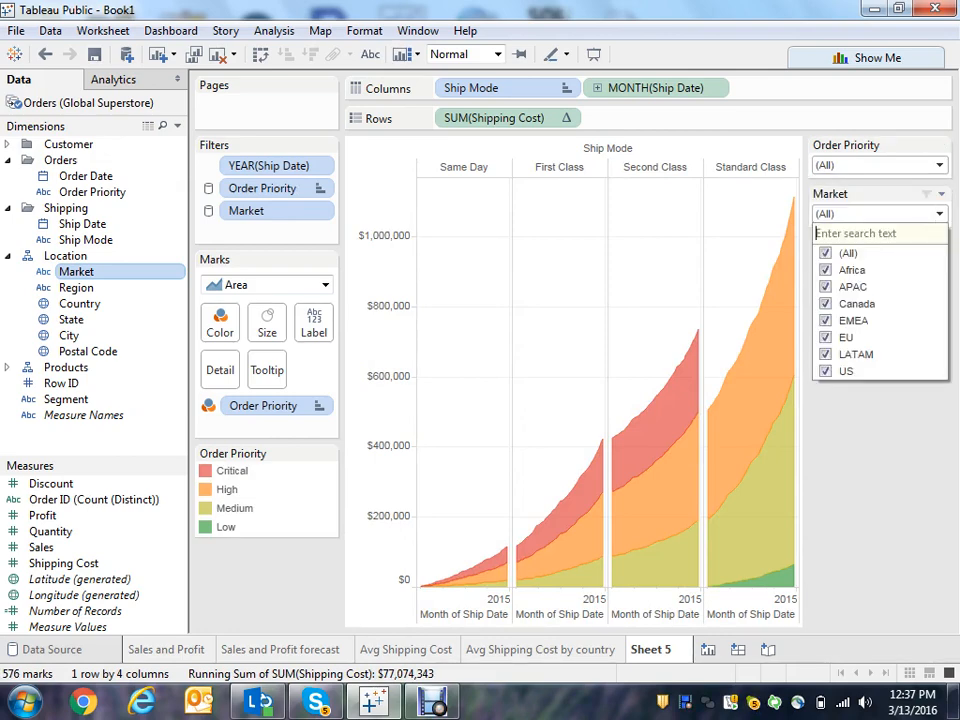
click(825, 253)
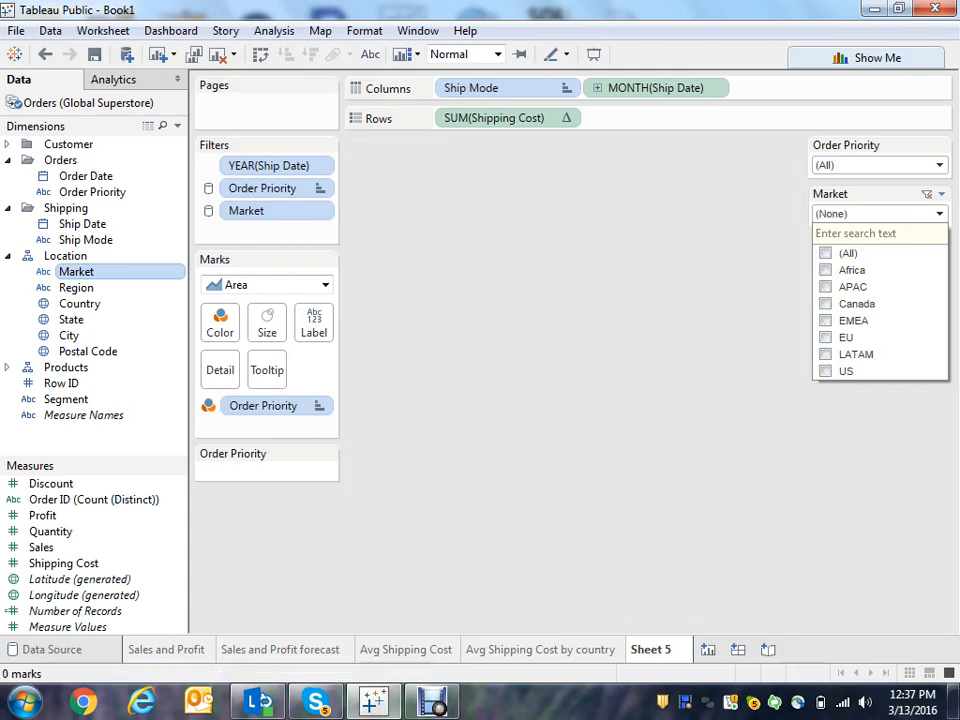
click(825, 371)
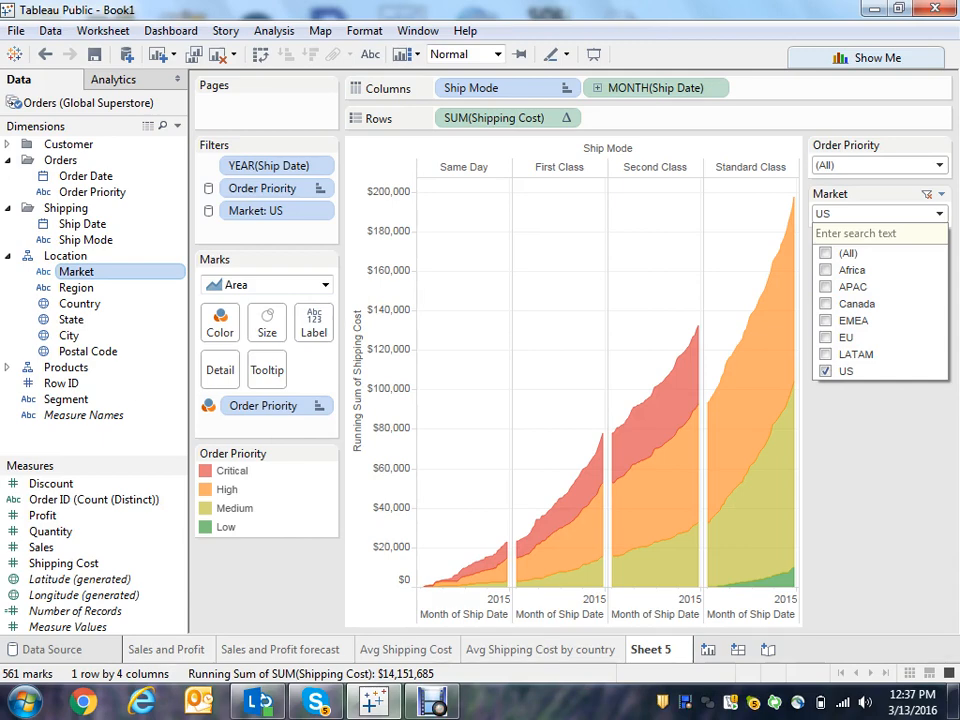
click(826, 254)
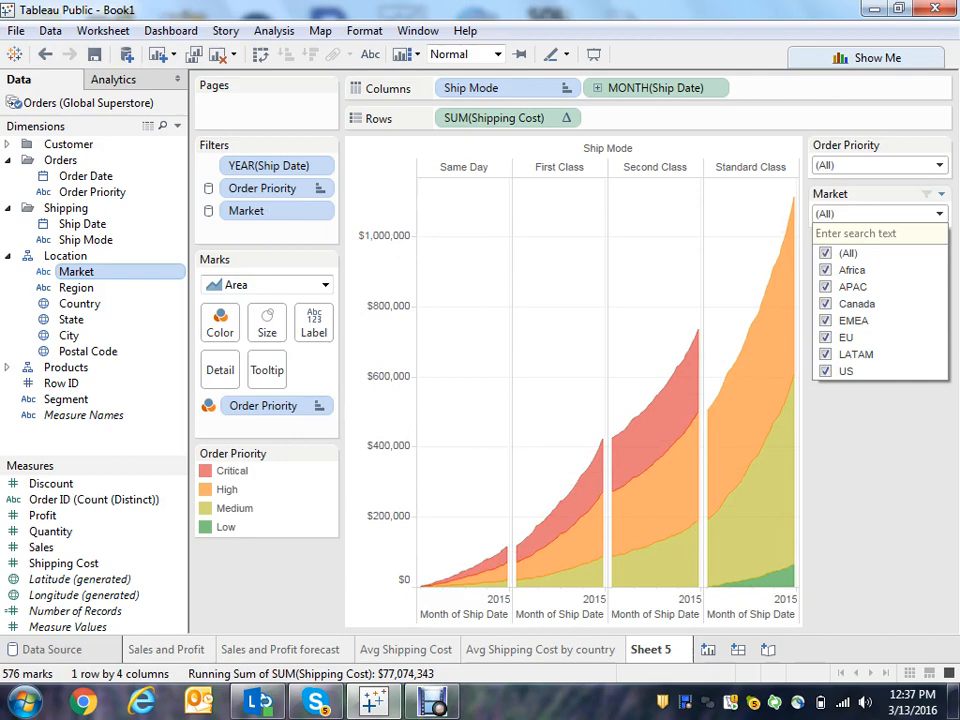
key(Escape)
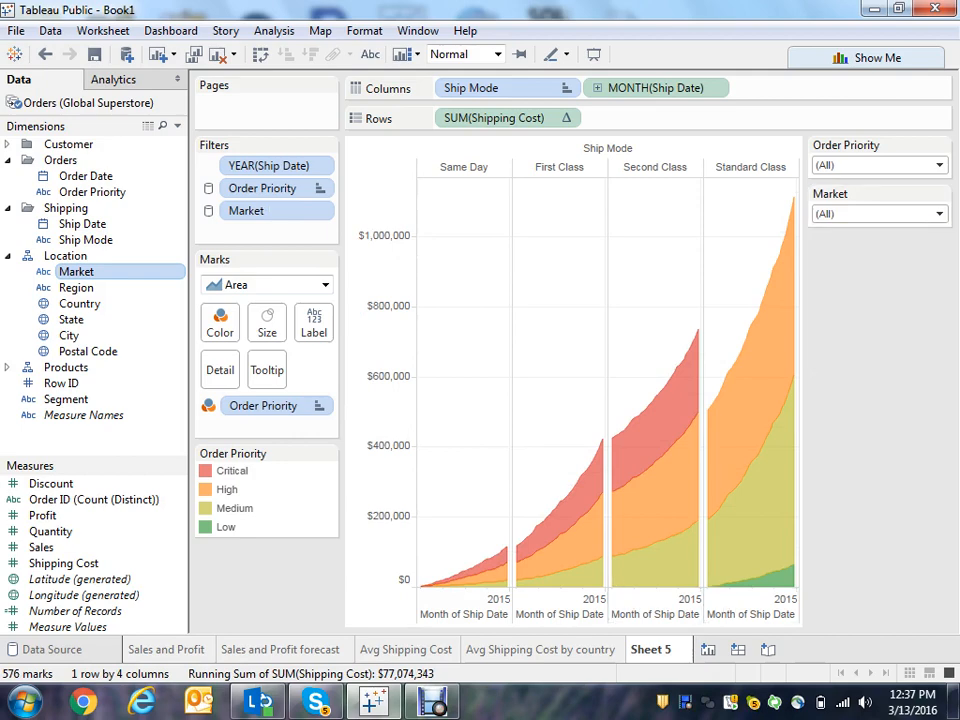
- Rename the worksheet to Running total shipping cost
right_click(655, 647)
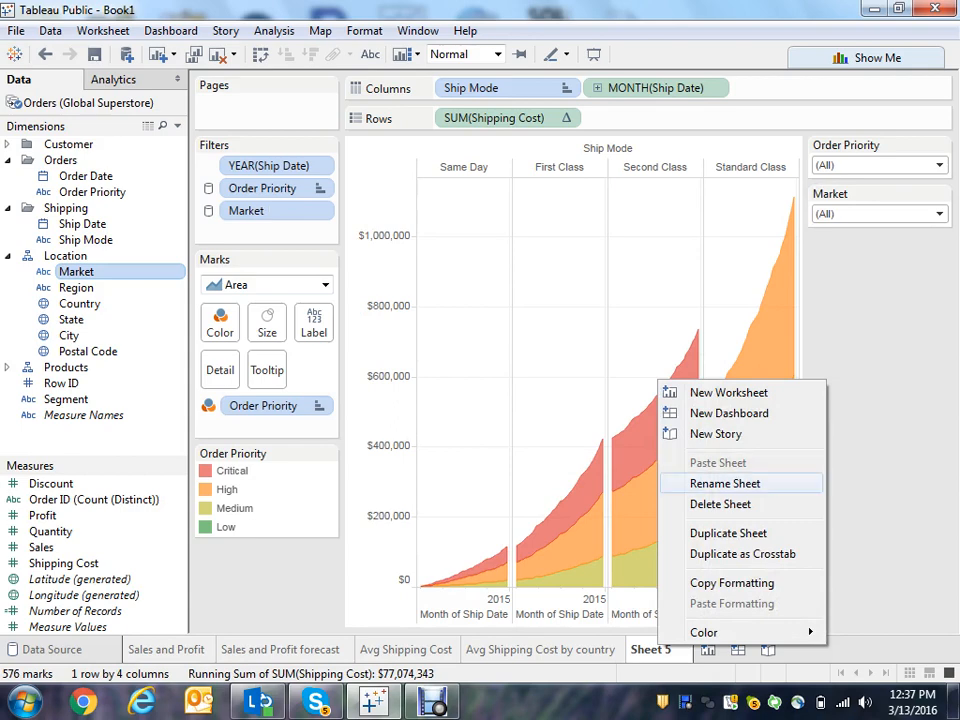
click(725, 483)
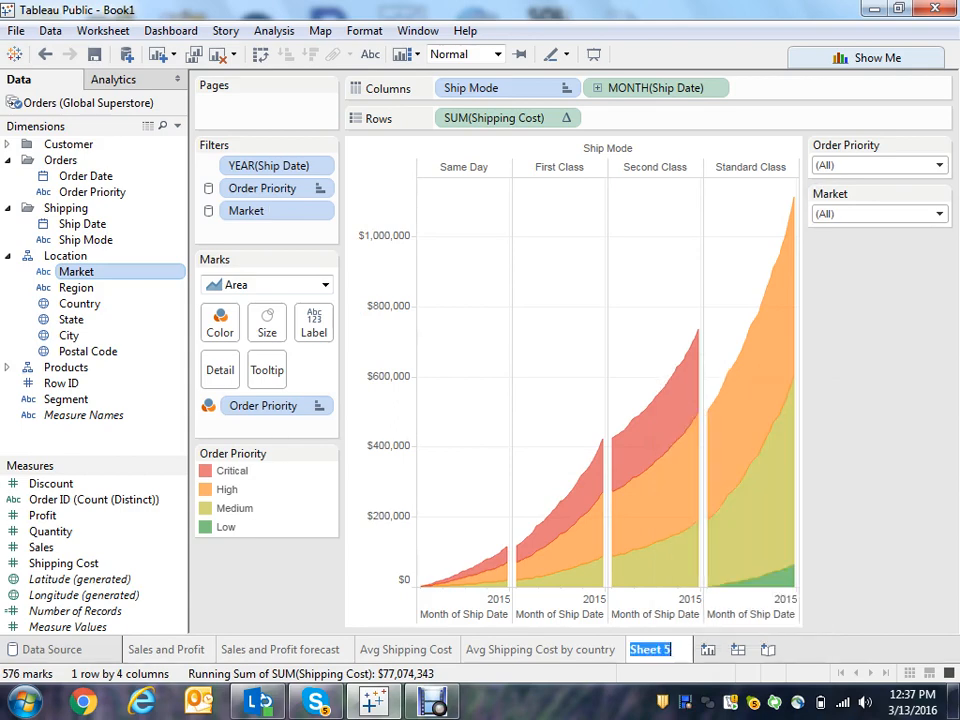
text(Running)
key(Return)
text(total sh)
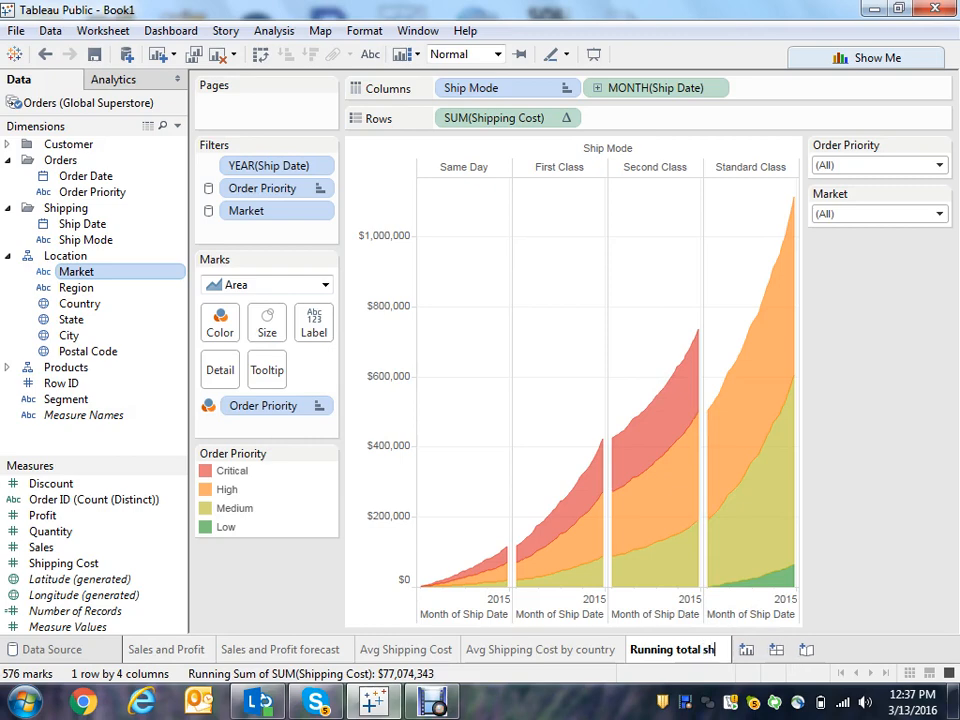
text(ipping cost)
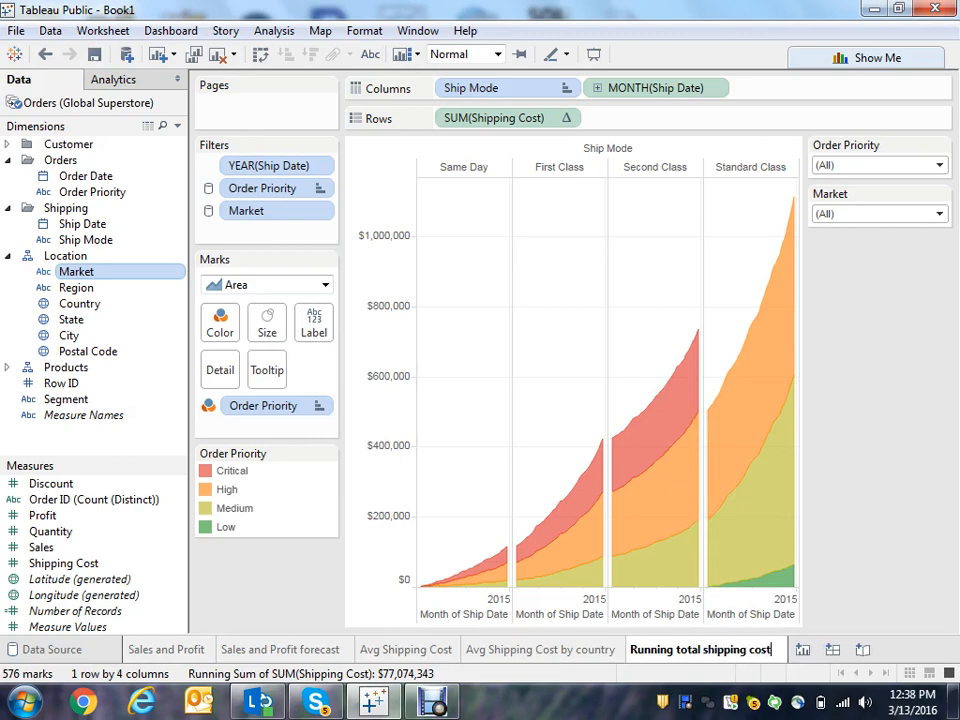
key(Return)
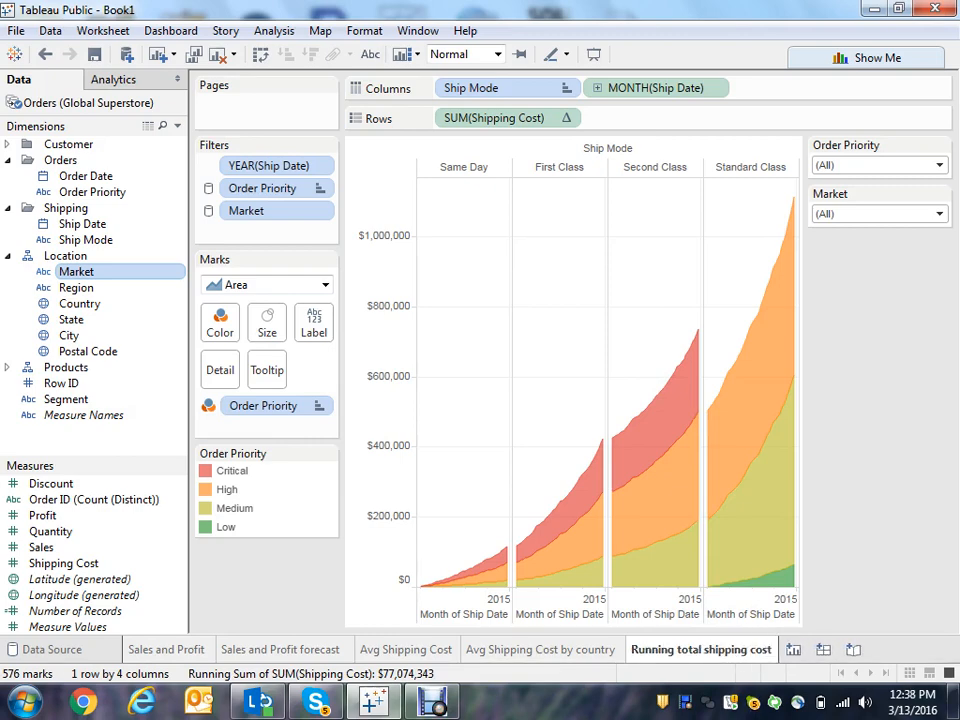
- Create a new worksheet and add Product Name from the Products folder to Rows
key(ctrl+m)
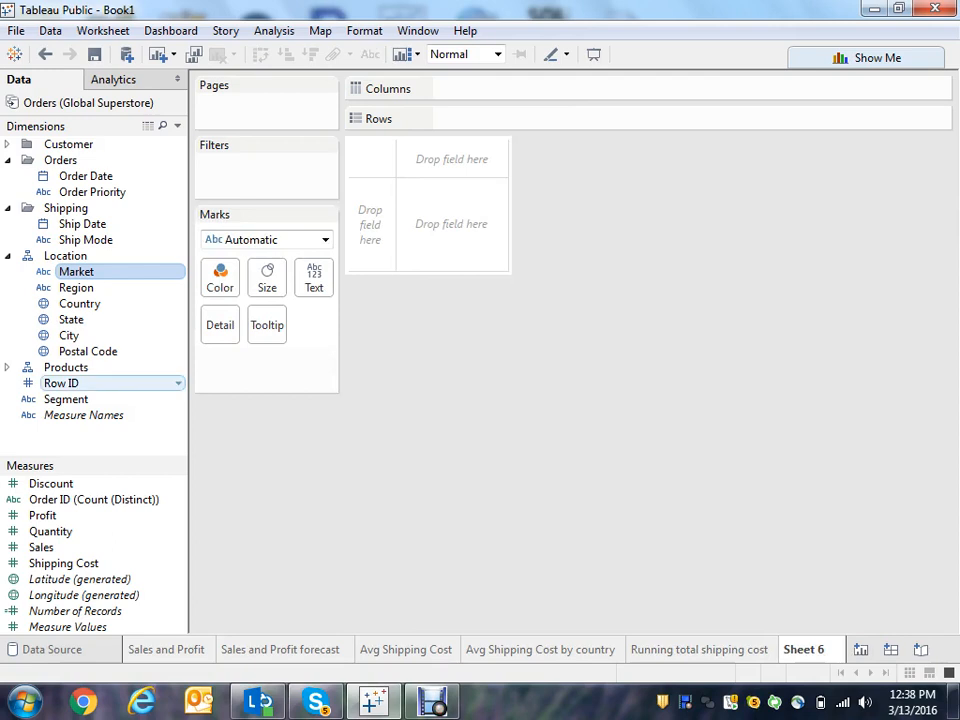
click(7, 368)
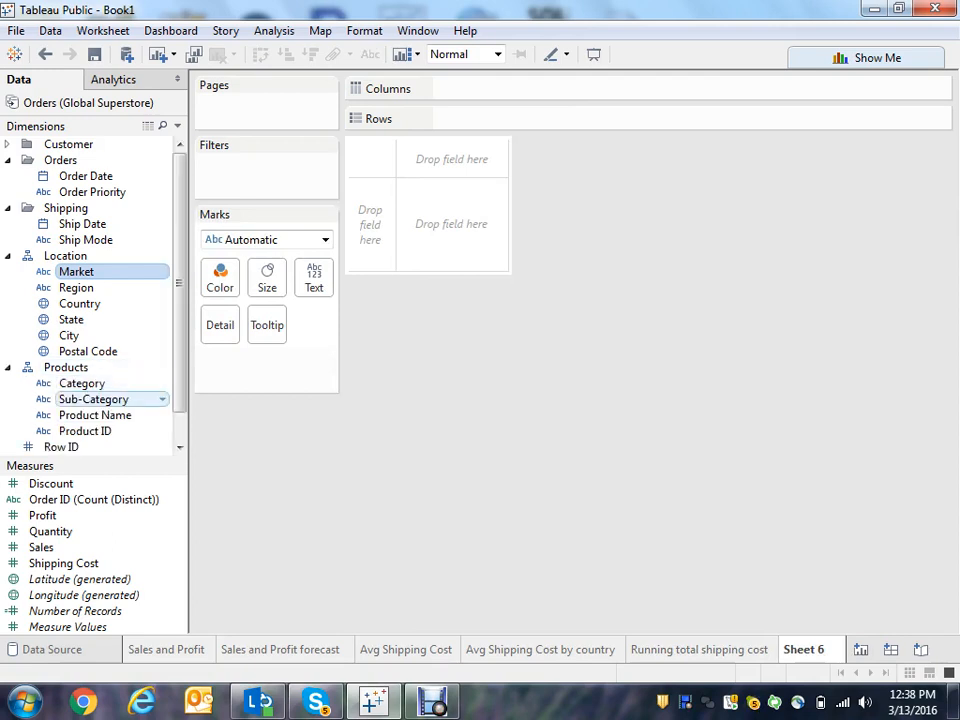
double_click(95, 415)
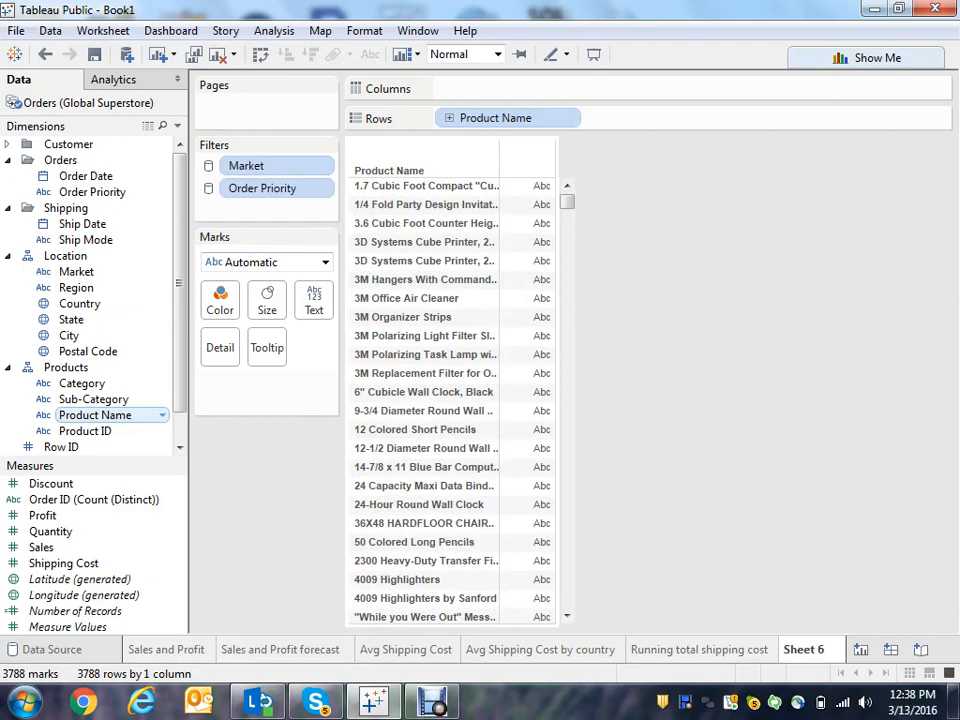
- Place Sales on Columns and sort the products by sales in descending order
click(41, 547)
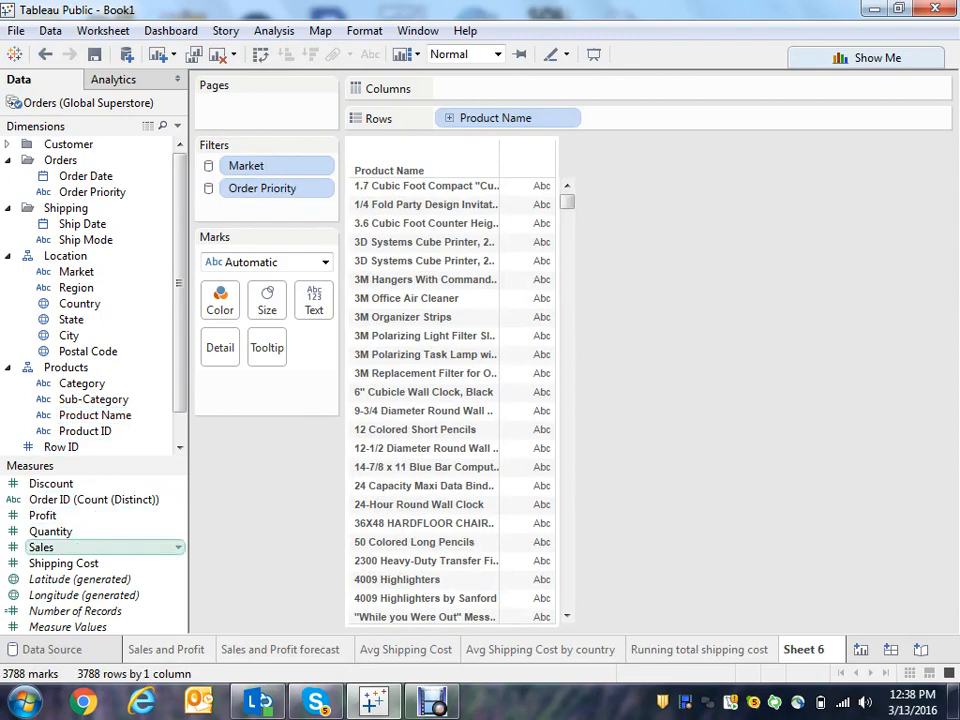
drag(41, 547, 472, 88)
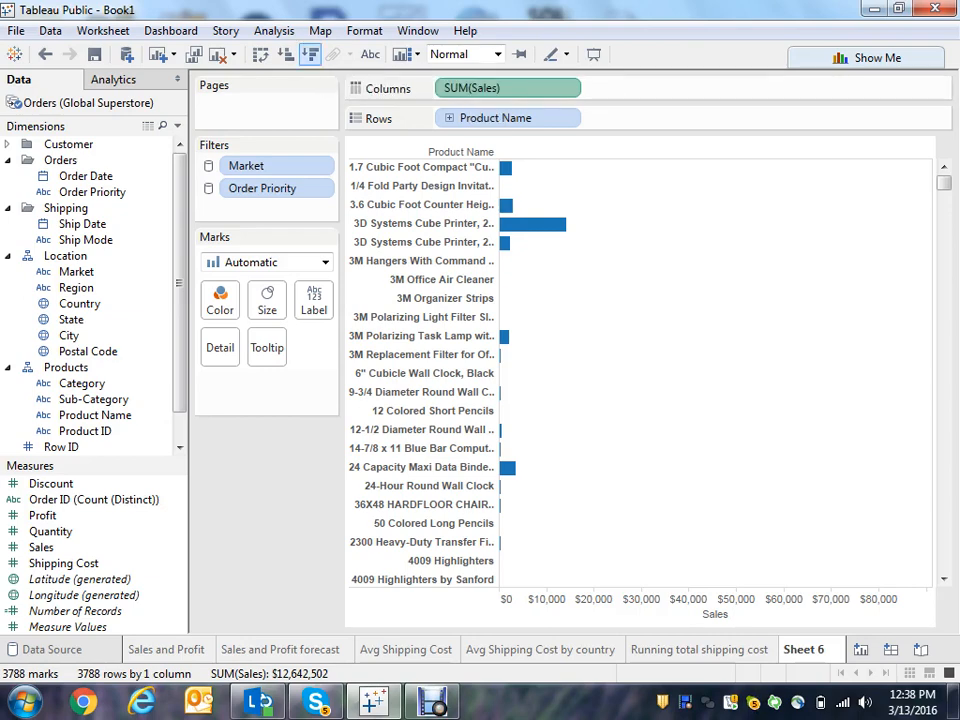
click(310, 54)
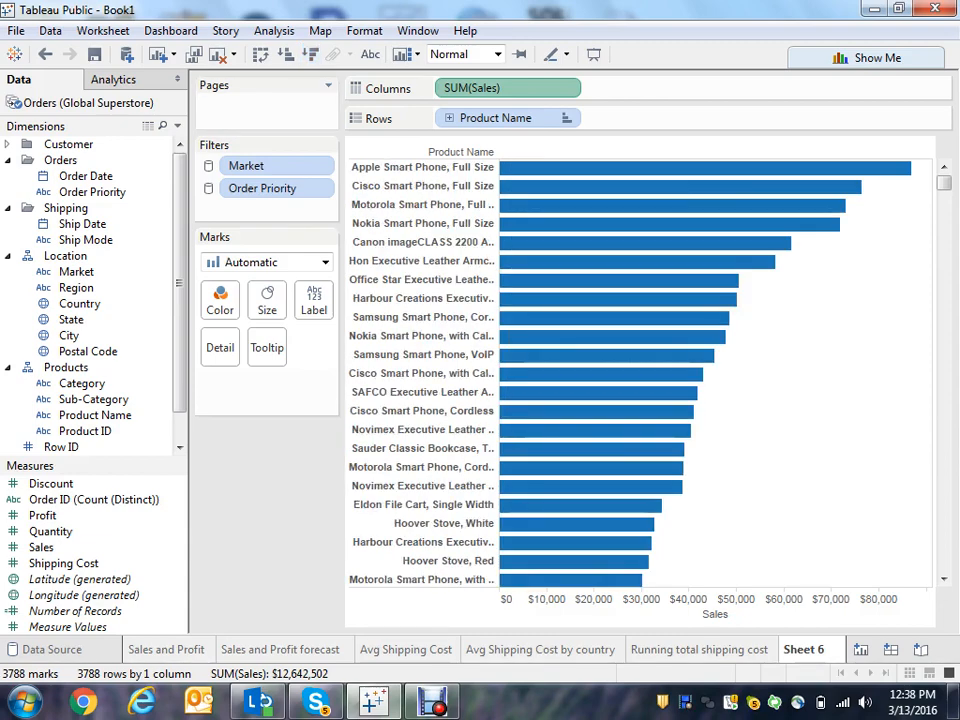
- Color the bars by Order Priority and move Low to the end of the color legend order
drag(92, 191, 220, 298)
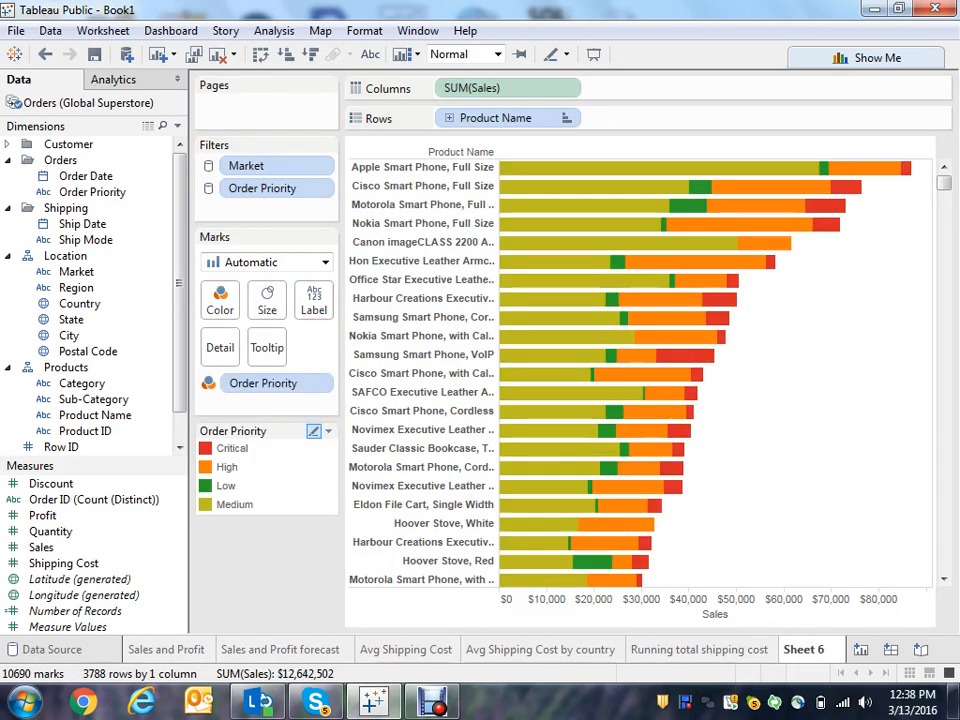
click(226, 485)
drag(227, 486, 229, 510)
click(267, 556)
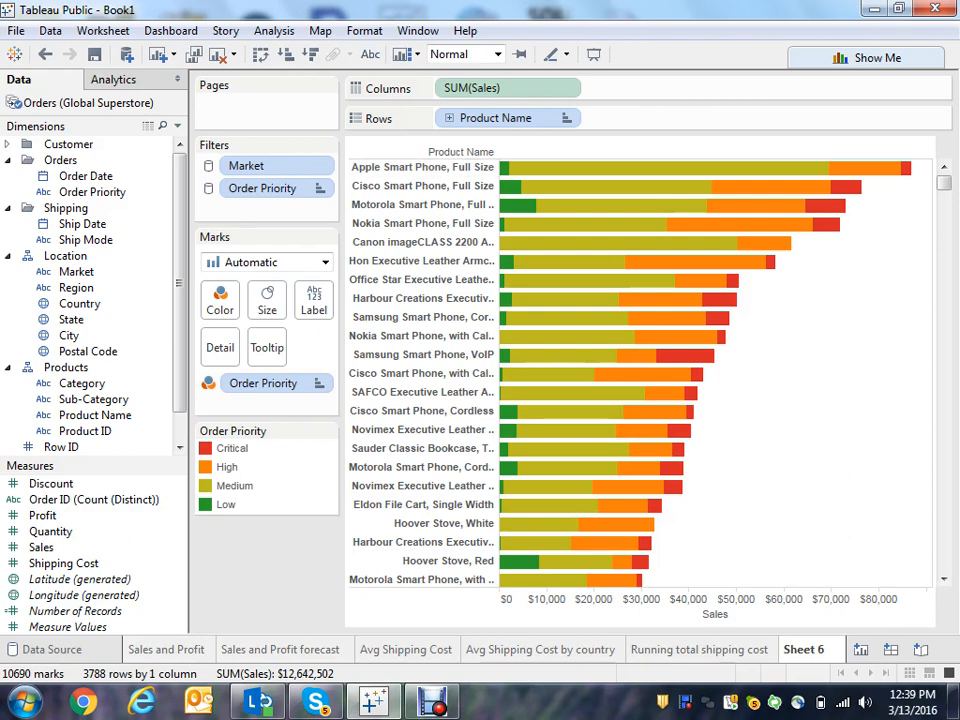
- Examine the tooltips of the top product's bar segments
mouse_move(578, 168)
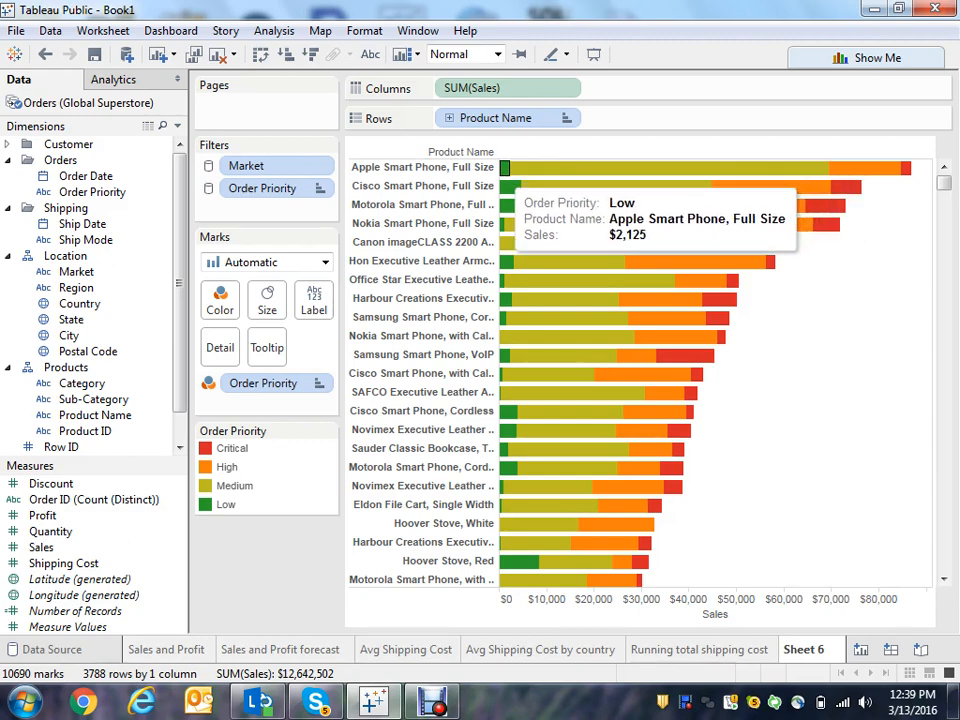
mouse_move(865, 168)
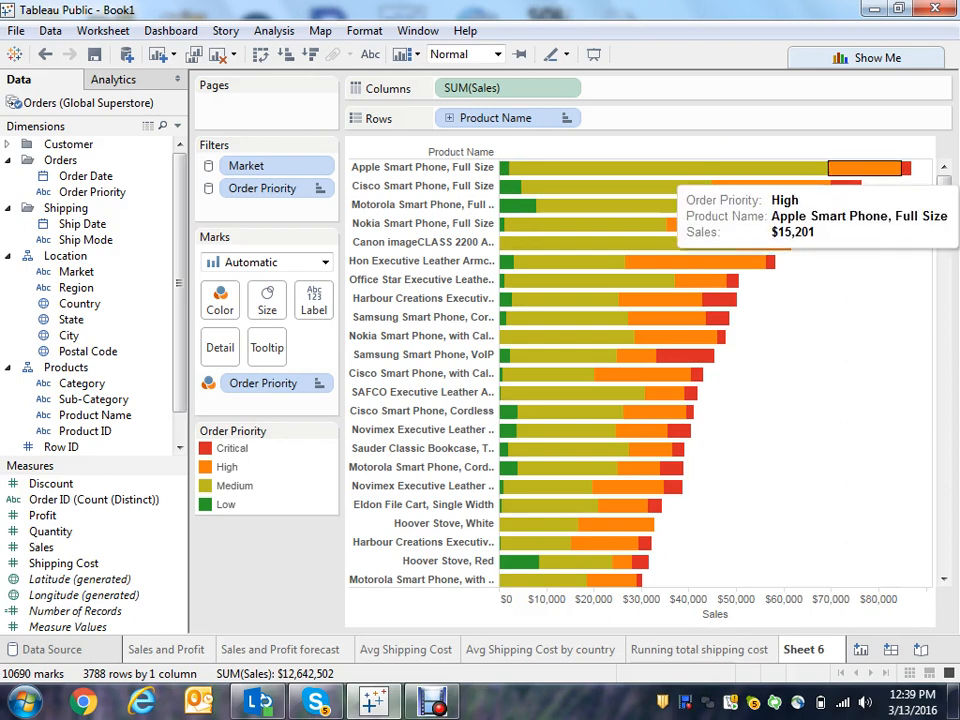
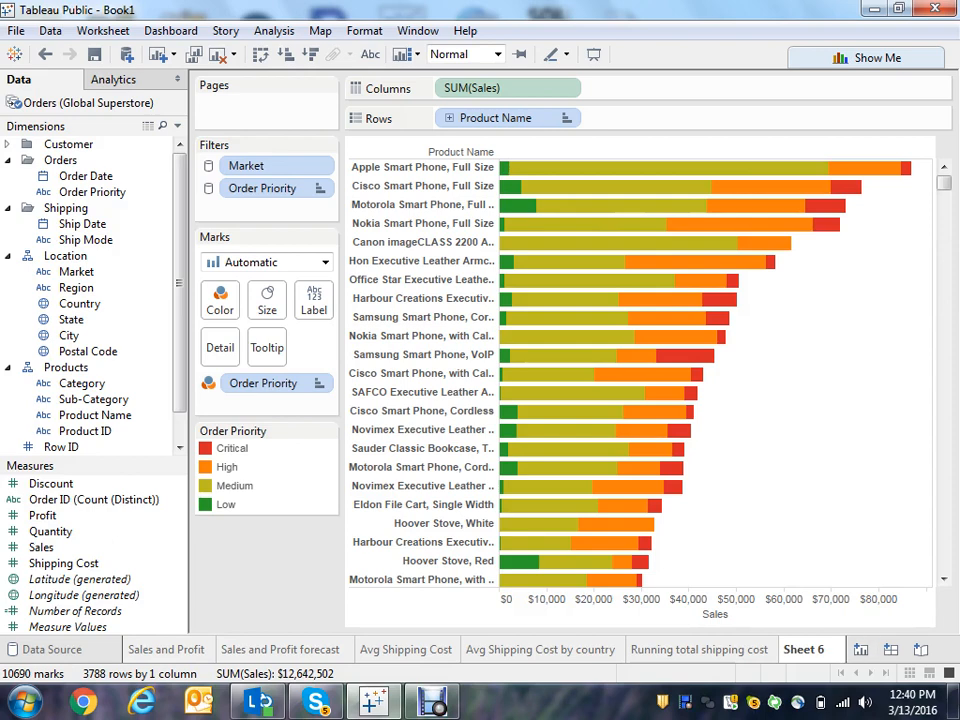
- Rename the current worksheet to Product Sales
right_click(803, 649)
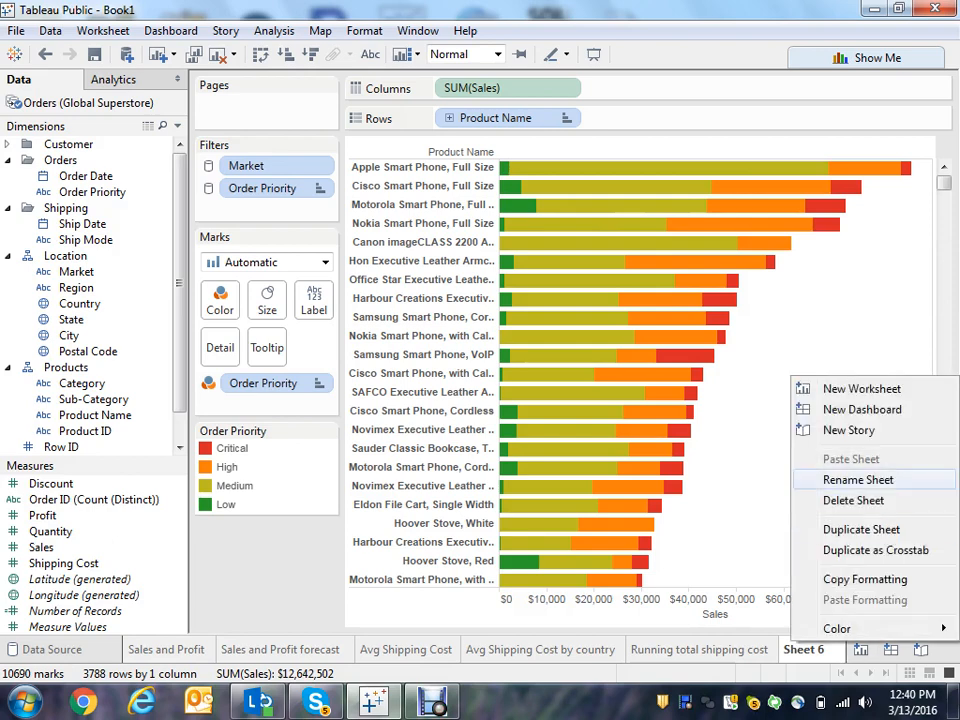
click(858, 480)
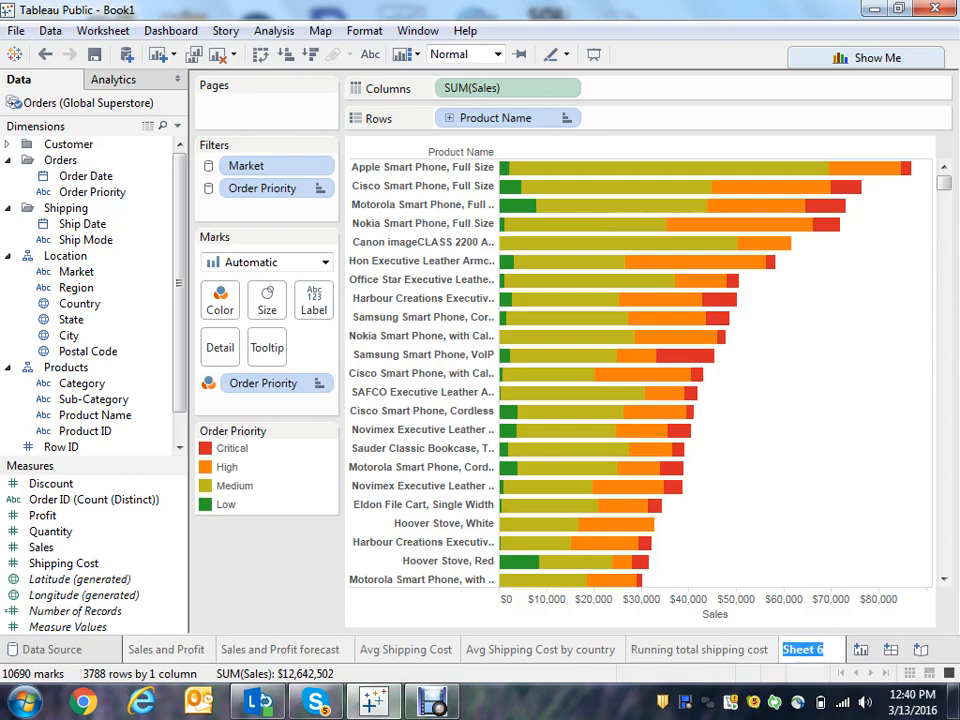
text(Prod)
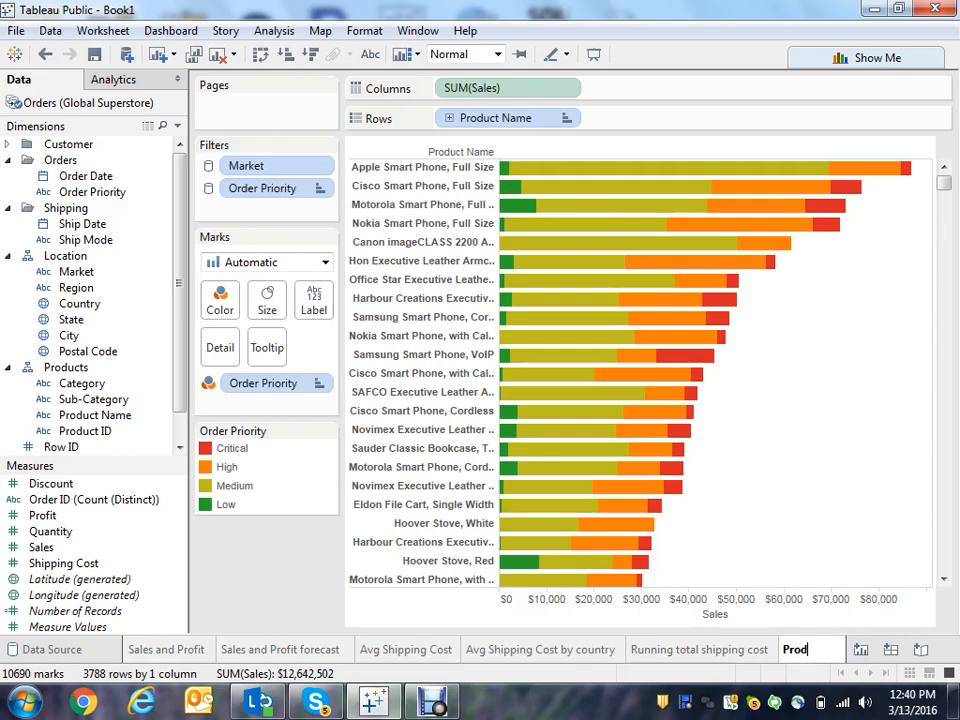
text(uct Sales)
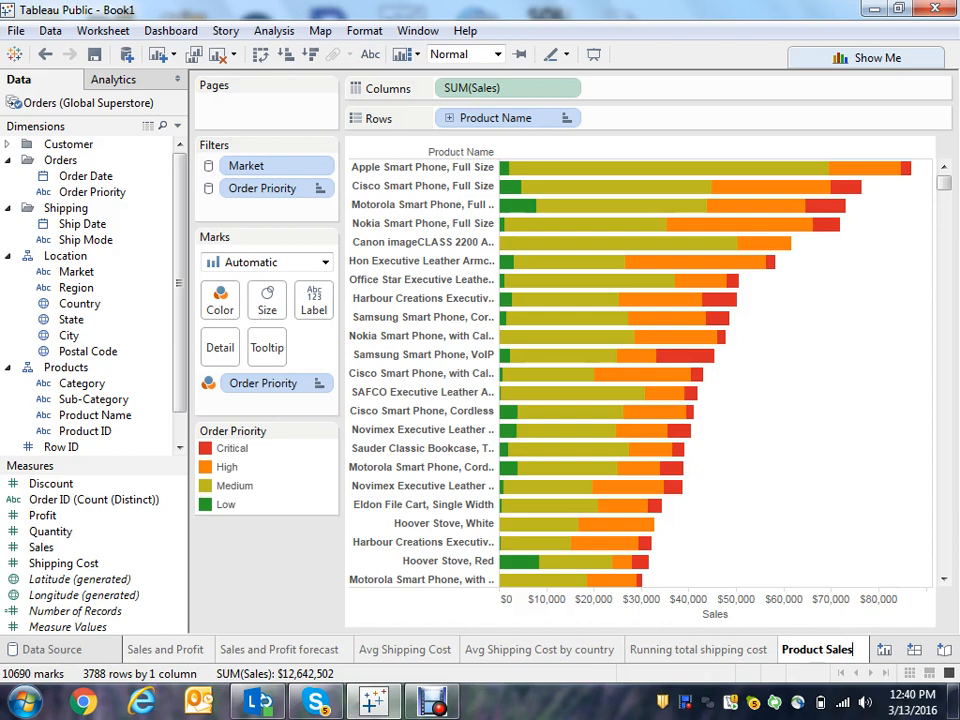
key(Return)
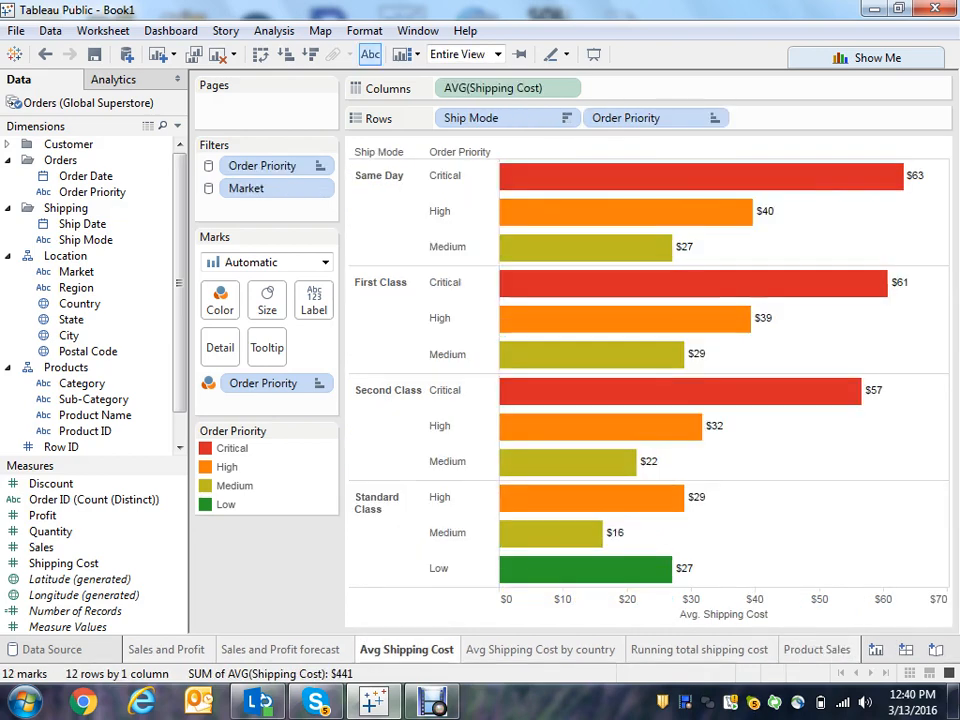
- Review the Avg Shipping Cost, Avg Shipping Cost by country, Running total shipping cost and Product Sales worksheets in turn
click(540, 650)
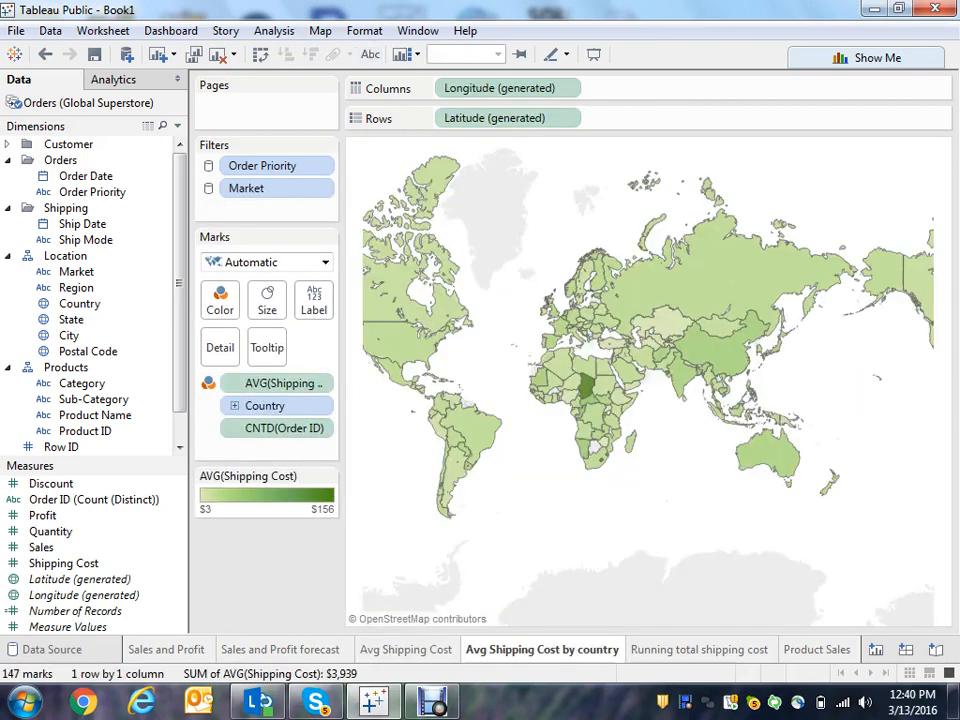
click(701, 650)
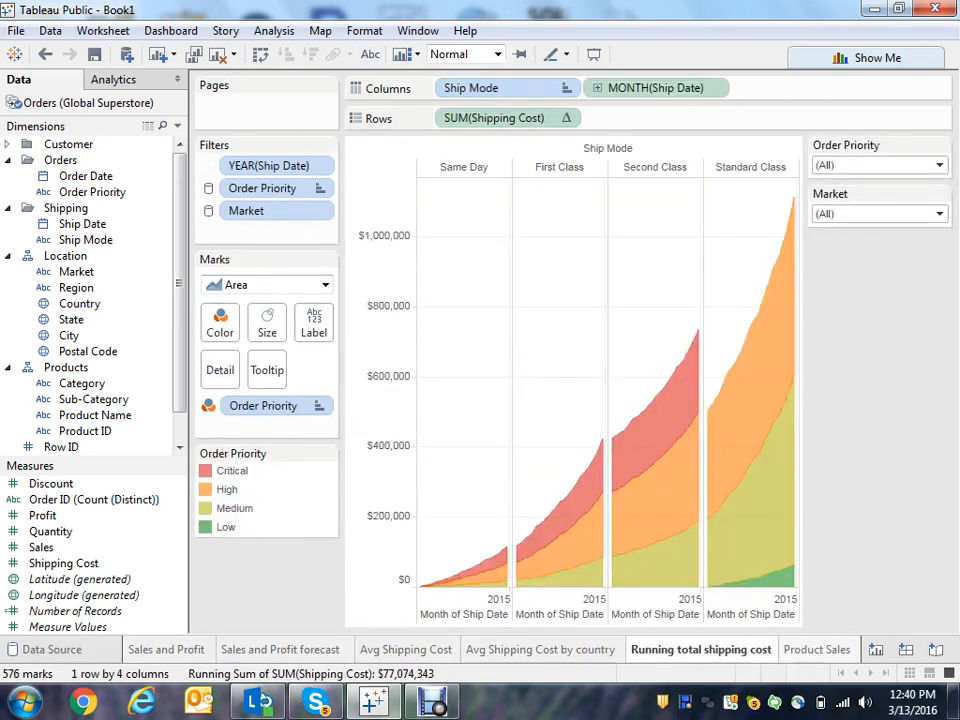
click(818, 650)
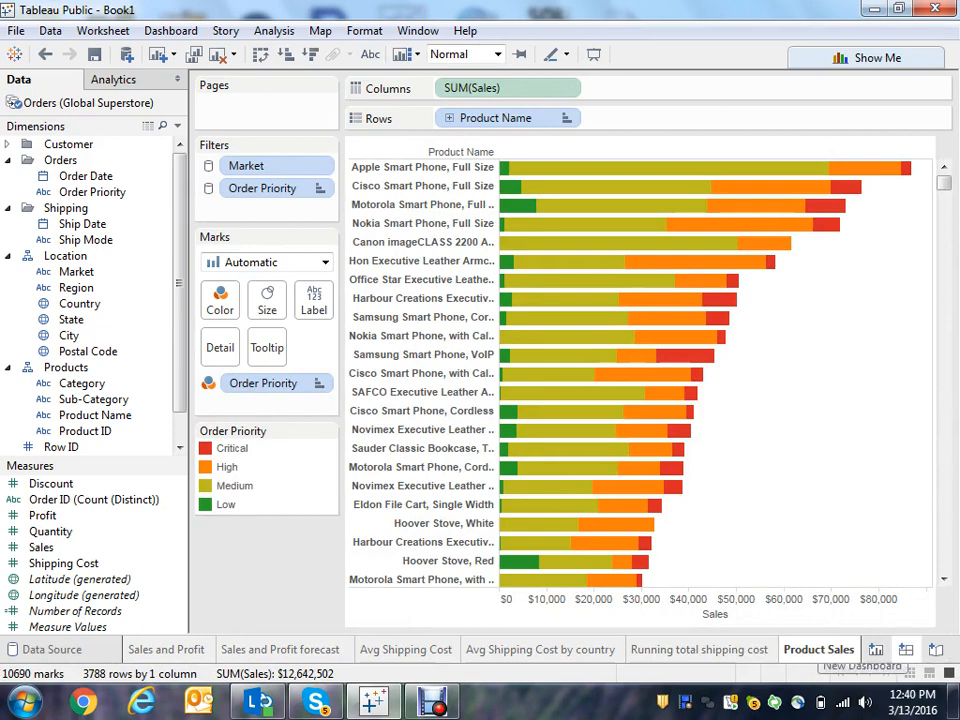
- Create a new dashboard and rename it Shpping Dashboard
click(876, 650)
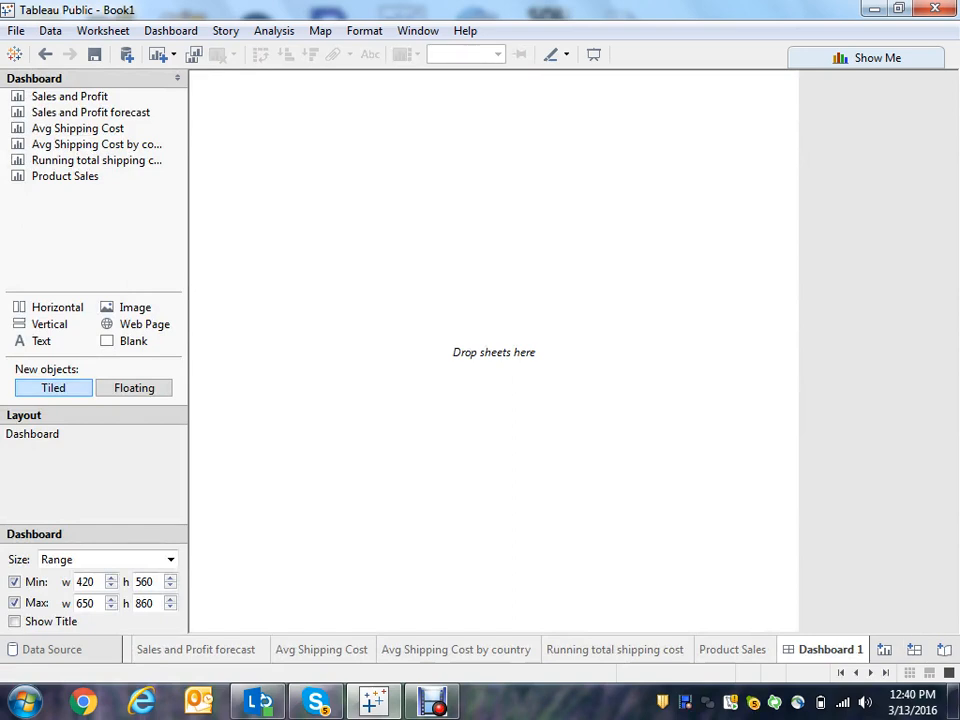
right_click(792, 652)
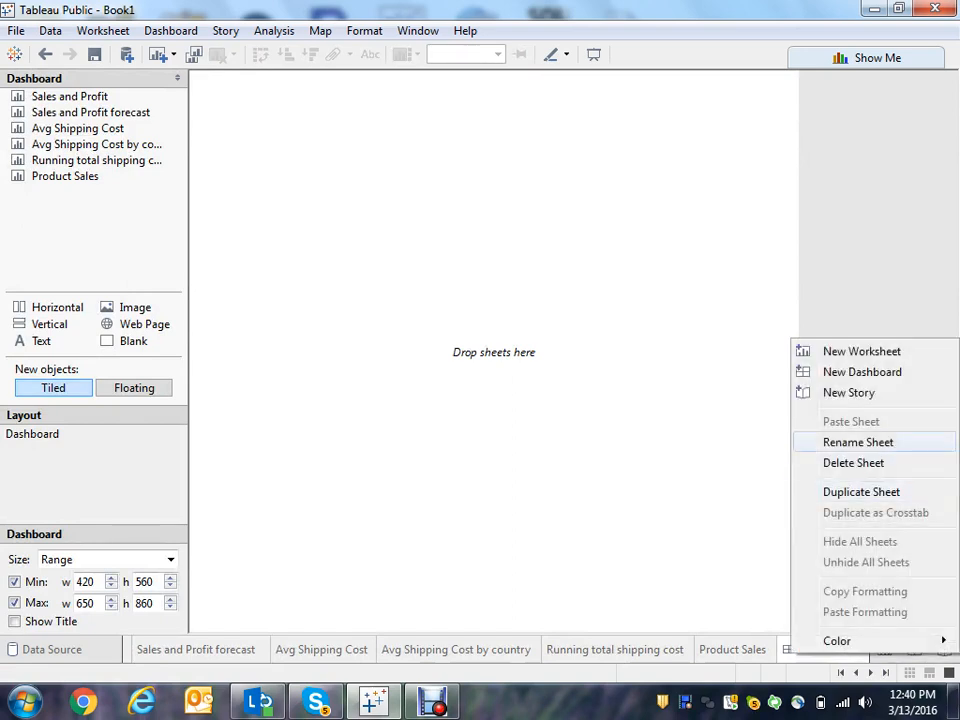
click(858, 442)
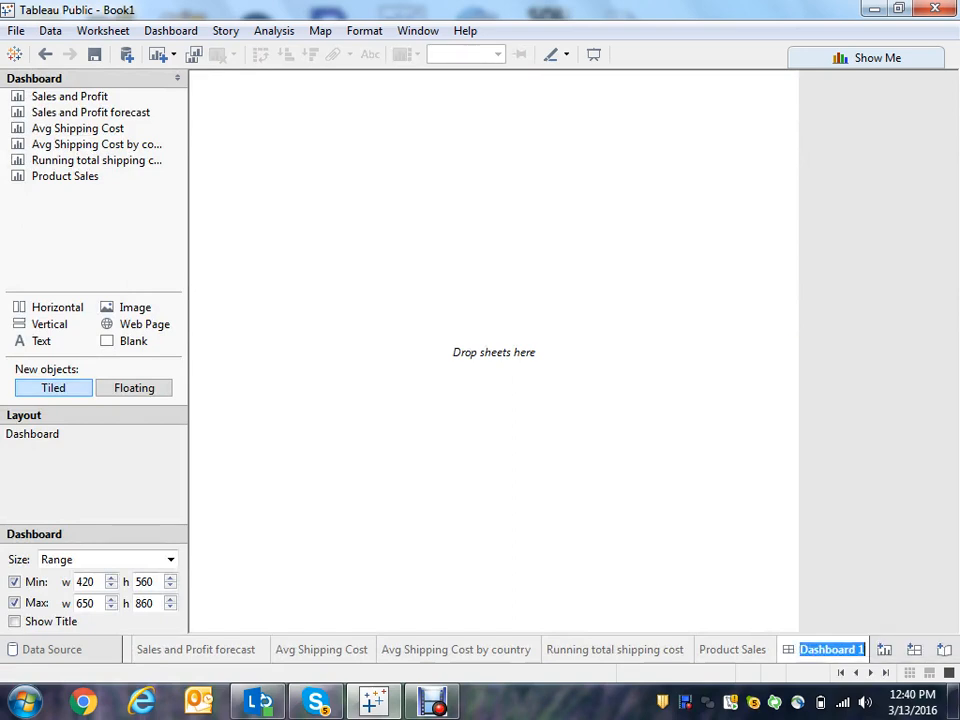
text(Sipping)
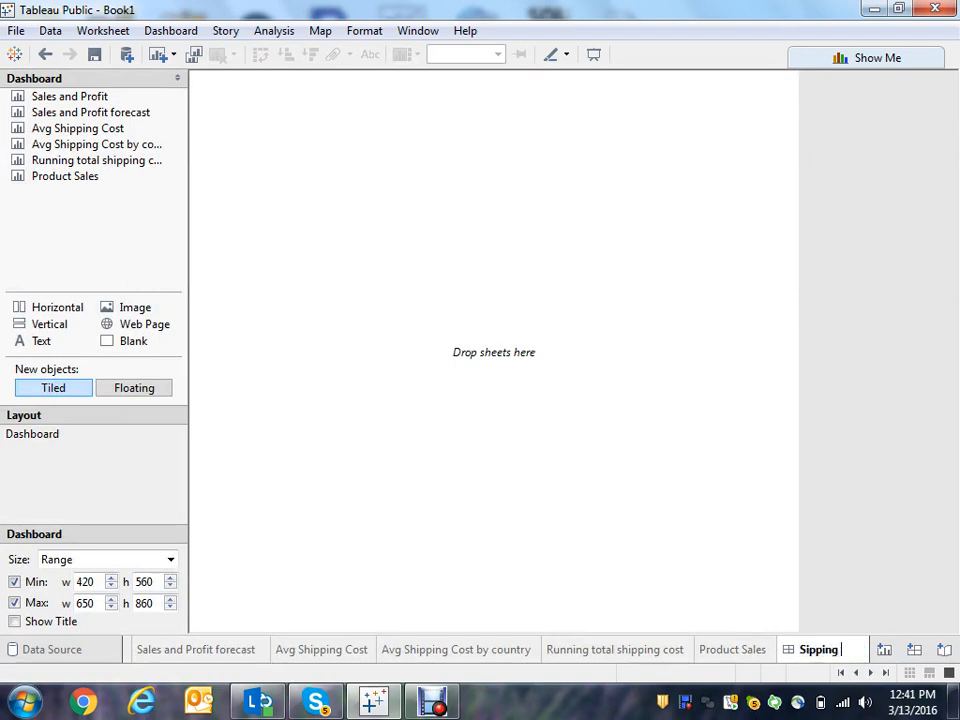
text( Dashboard)
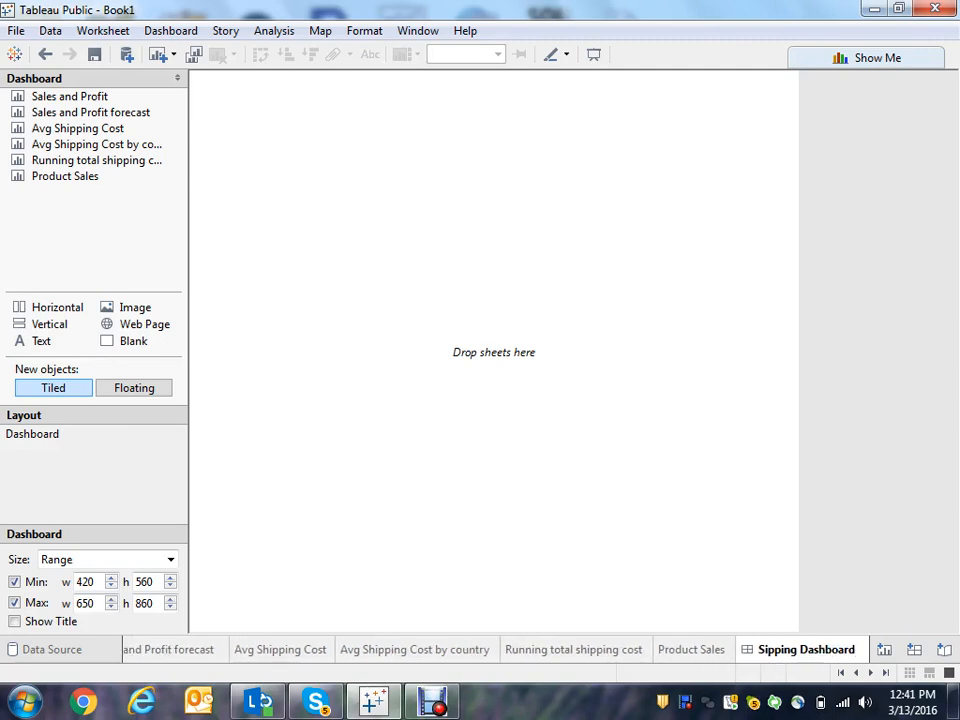
key(BackSpace)
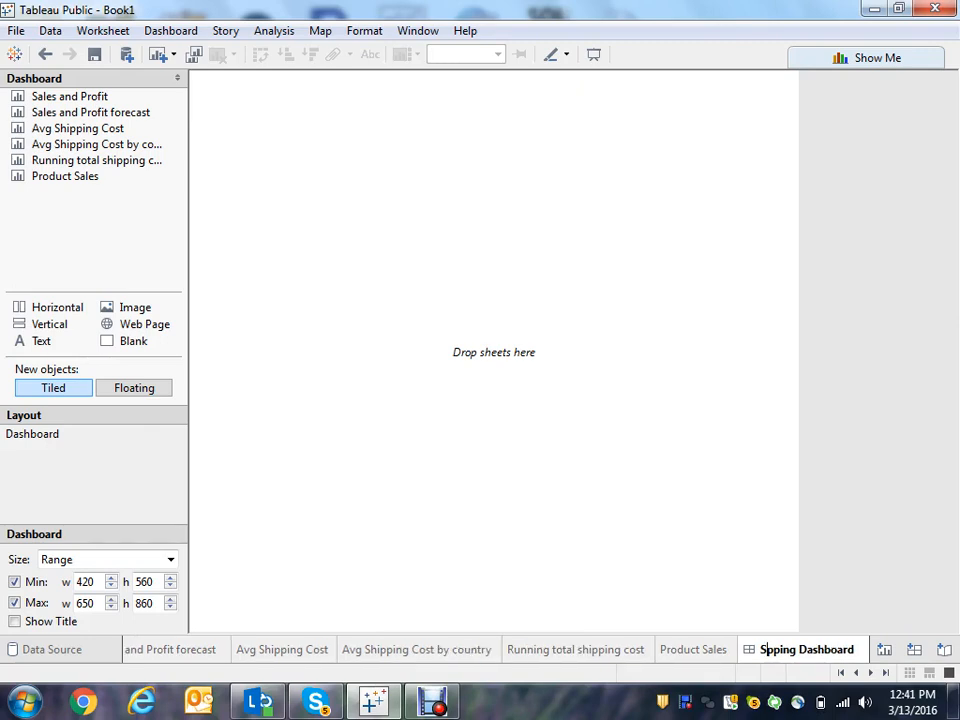
text(h)
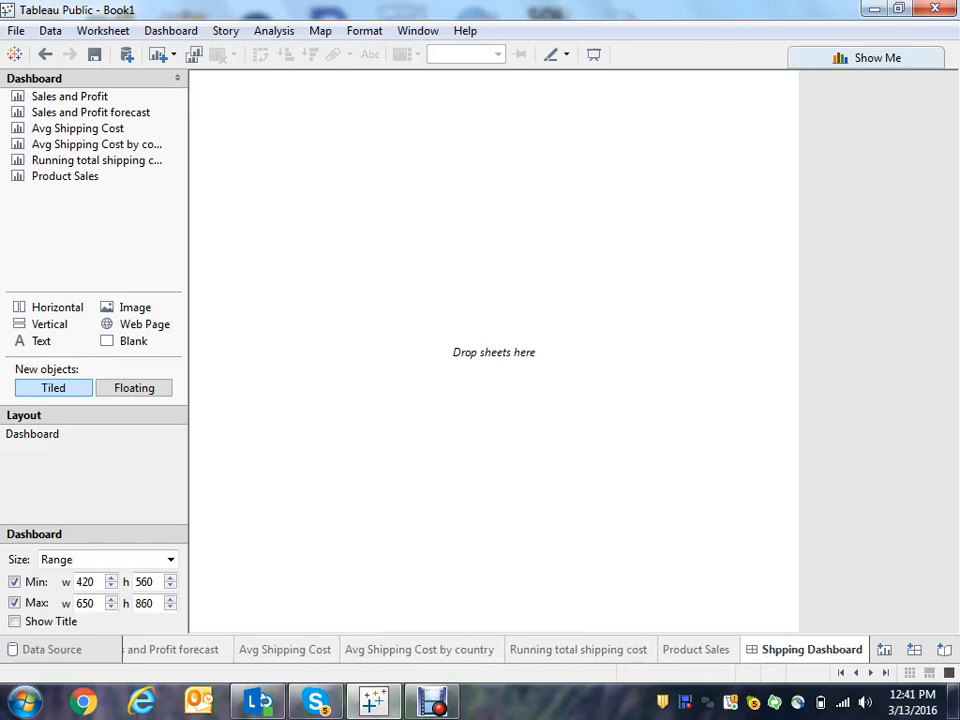
- Set the dashboard size to Laptop (800 x 600) and add the Running total shipping cost sheet to it
click(170, 559)
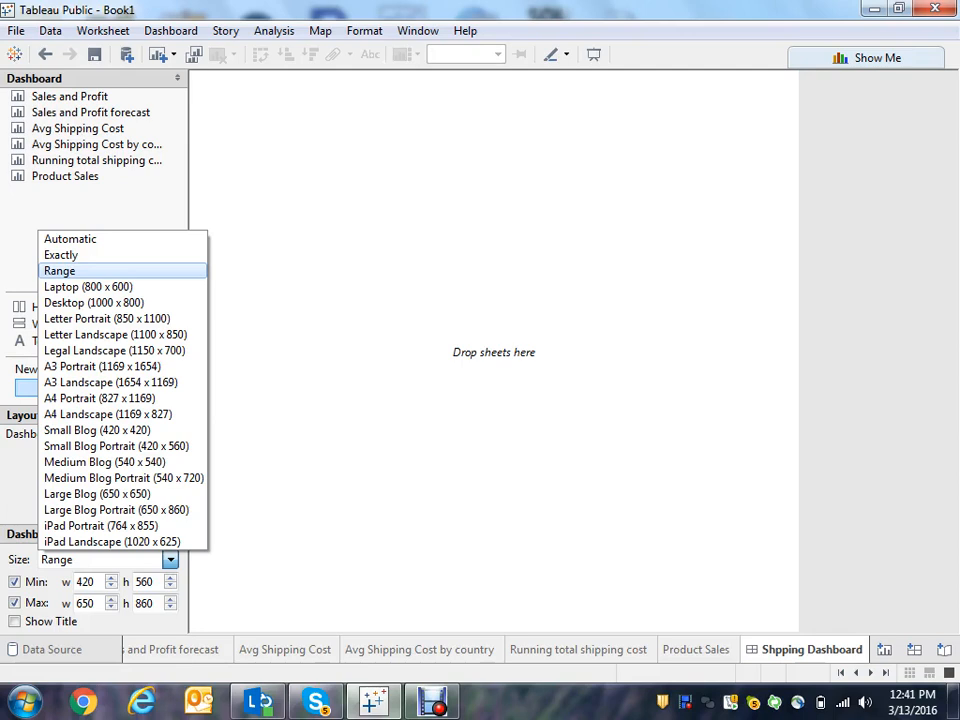
click(88, 287)
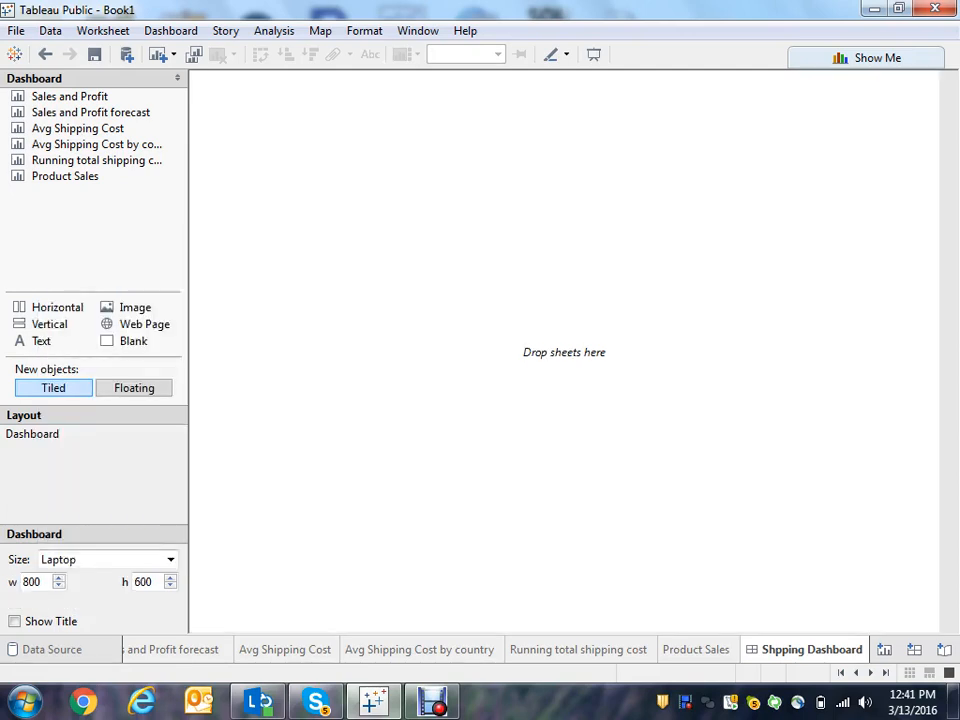
drag(65, 176, 192, 172)
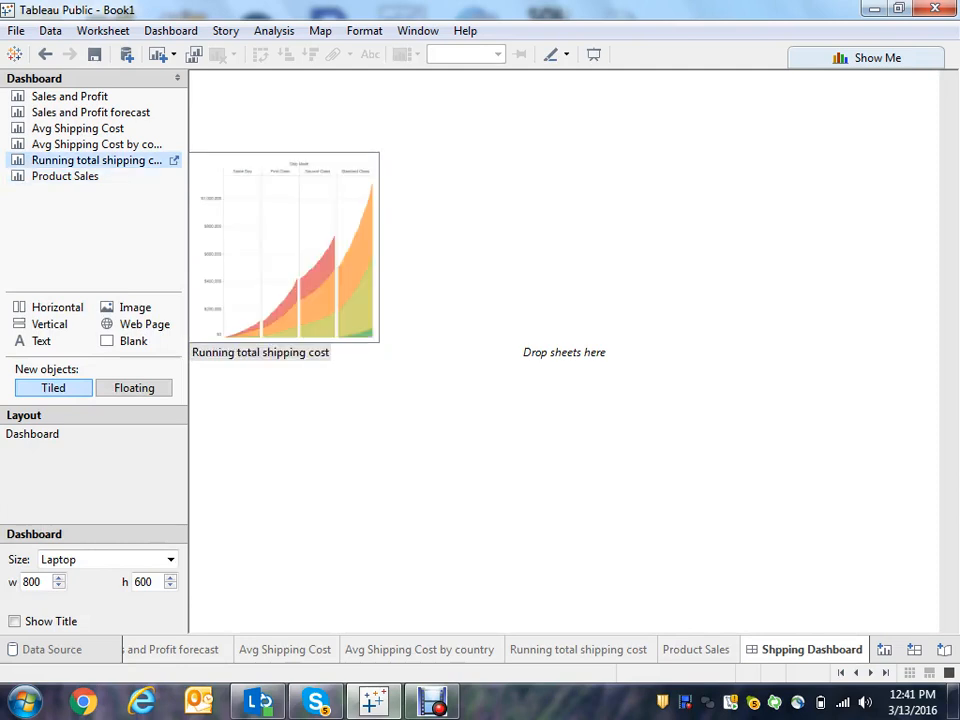
double_click(96, 160)
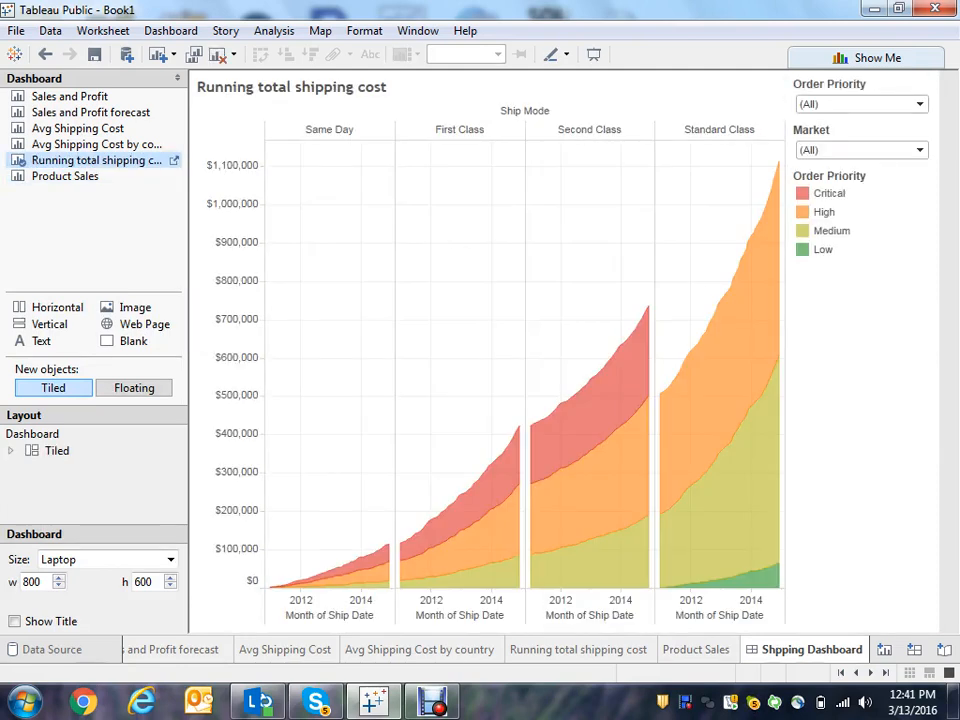
- Place Avg Shipping Cost below the running total chart and Avg Shipping Cost by country beside it
mouse_move(78, 128)
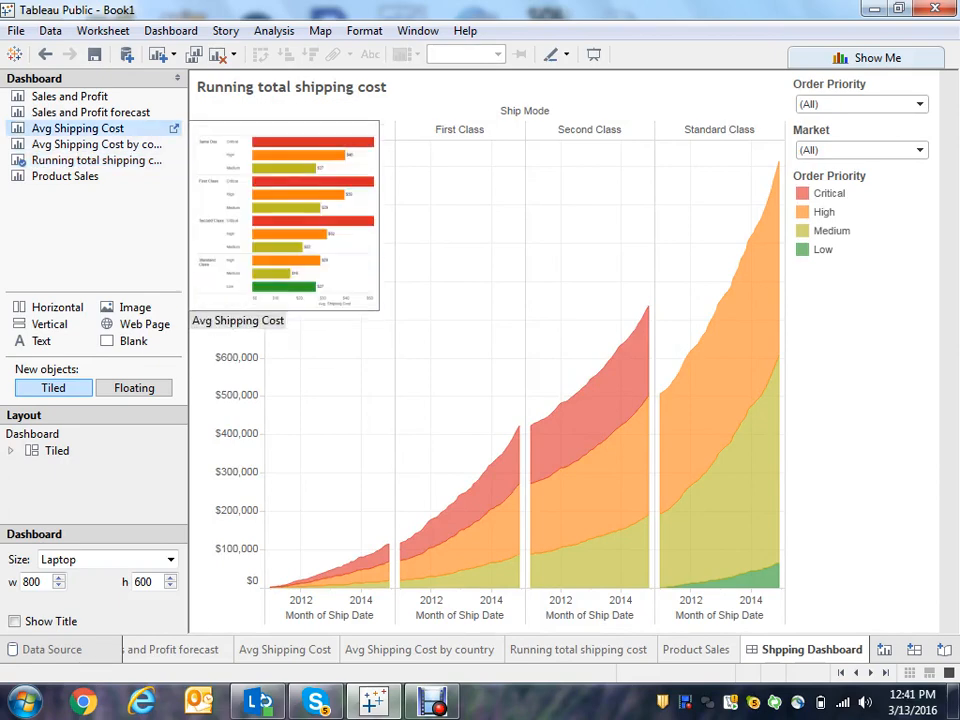
drag(78, 128, 290, 260)
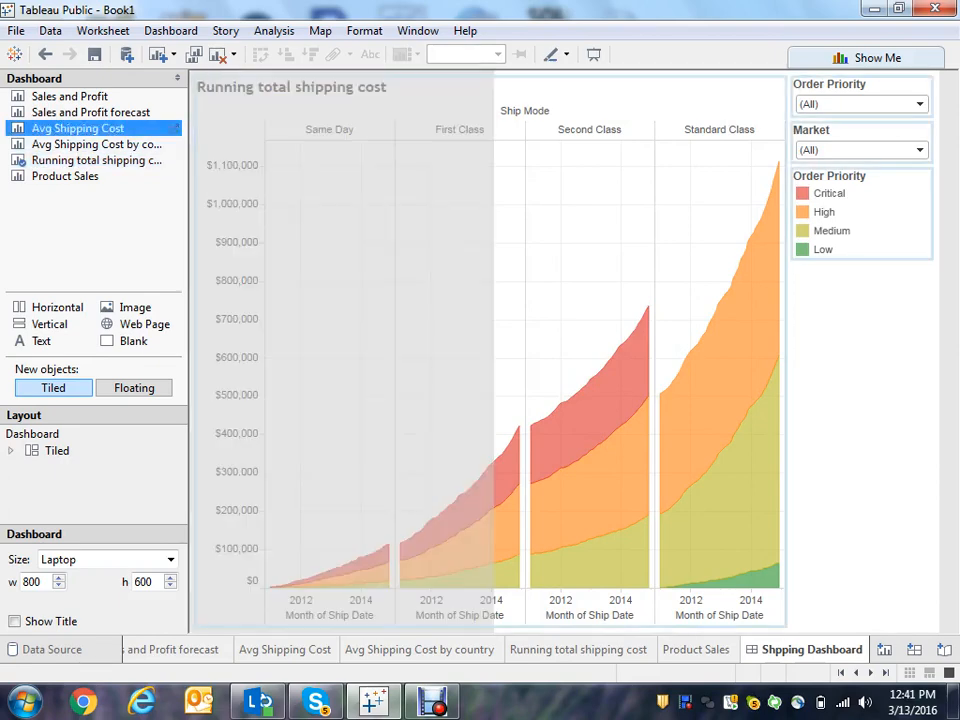
drag(329, 532, 565, 527)
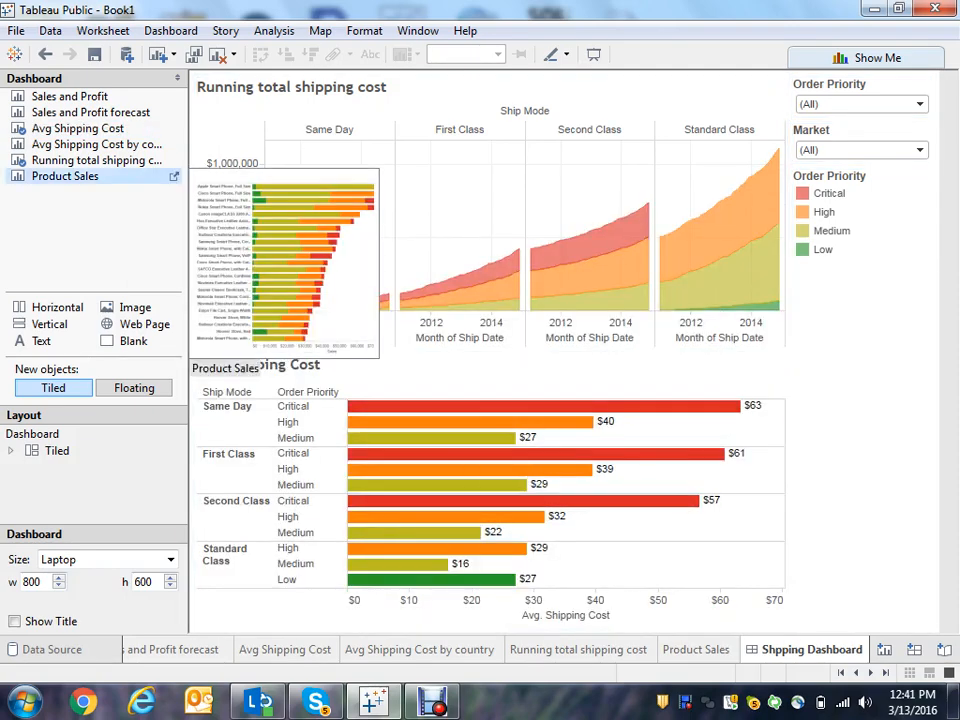
mouse_move(100, 160)
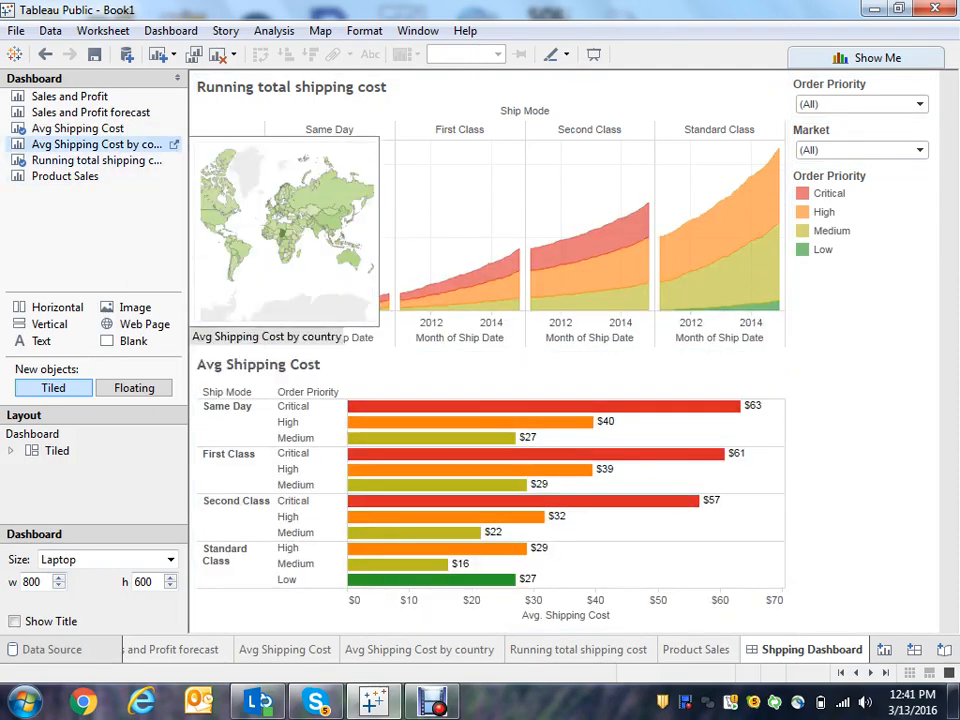
mouse_move(97, 145)
mouse_down()
mouse_move(250, 205)
mouse_move(400, 405)
mouse_move(650, 490)
mouse_move(640, 490)
mouse_up()
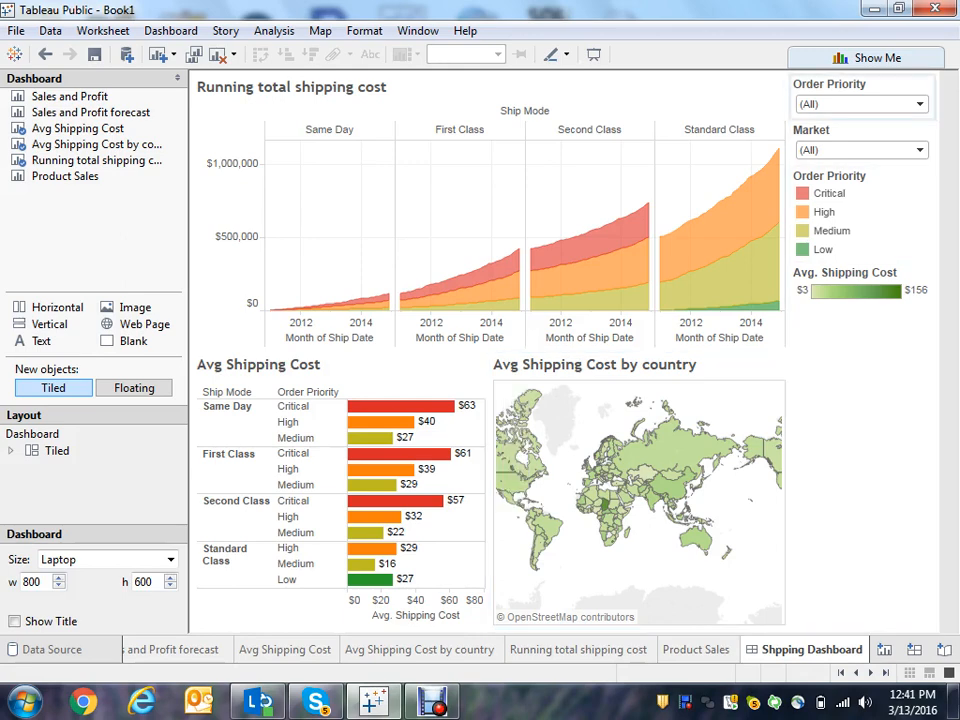
- Test the Order Priority filter on the dashboard by showing only Critical, then restoring All
click(919, 104)
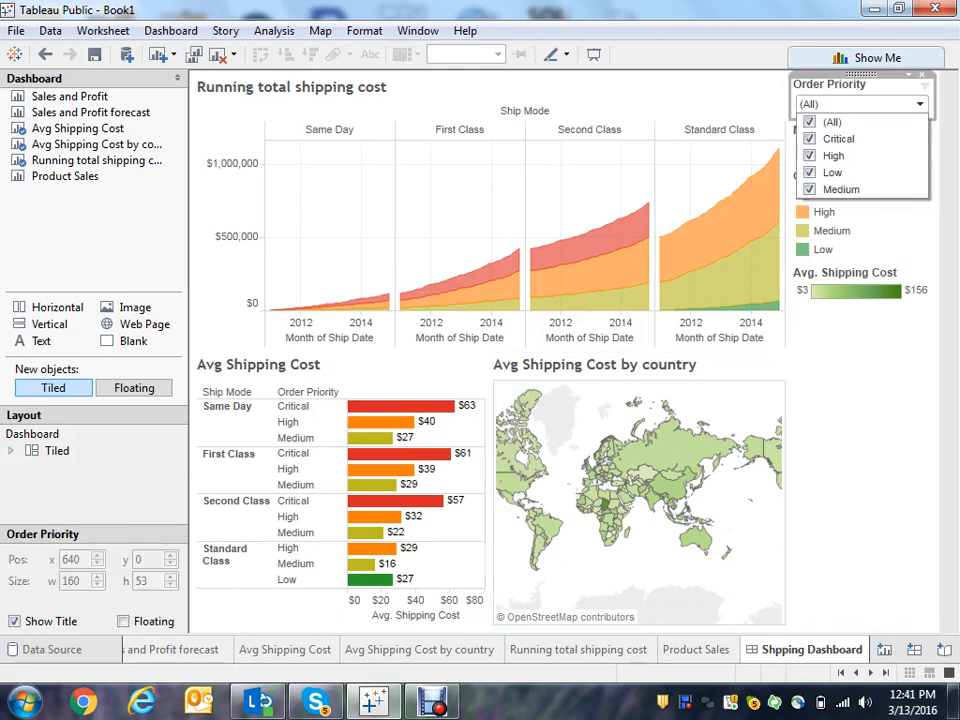
click(810, 122)
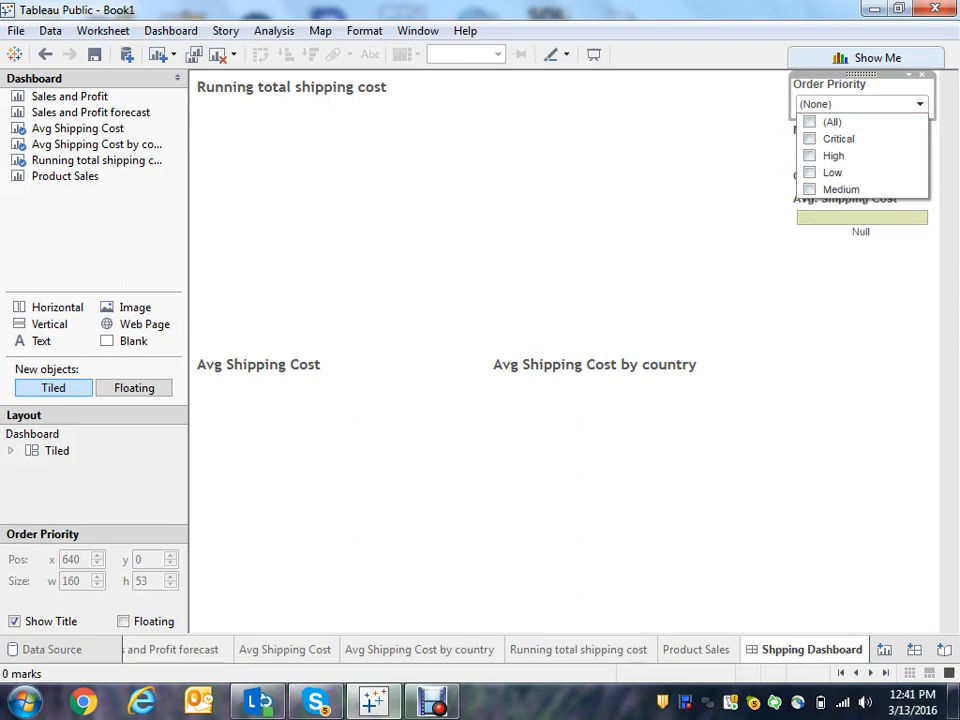
click(810, 139)
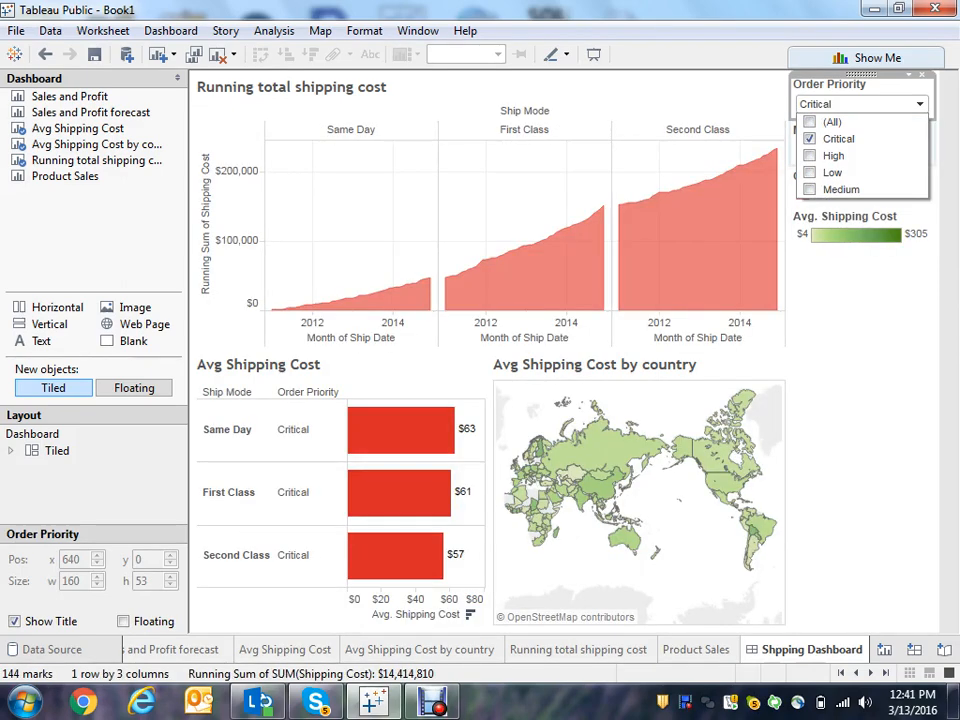
click(810, 122)
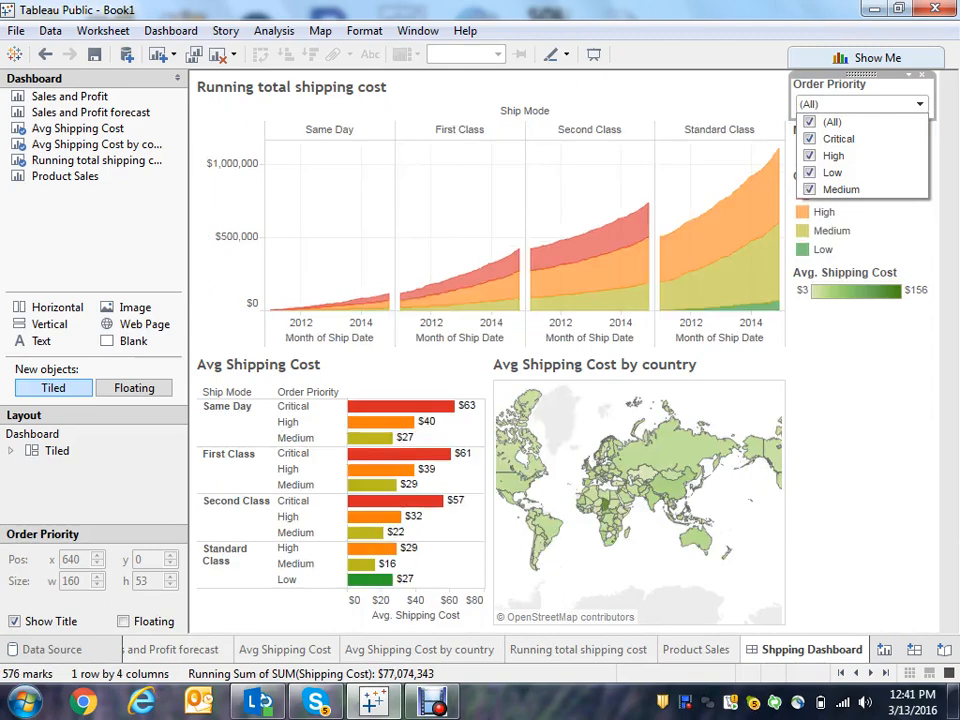
- Create a new story and rename it Shipping Story
click(944, 650)
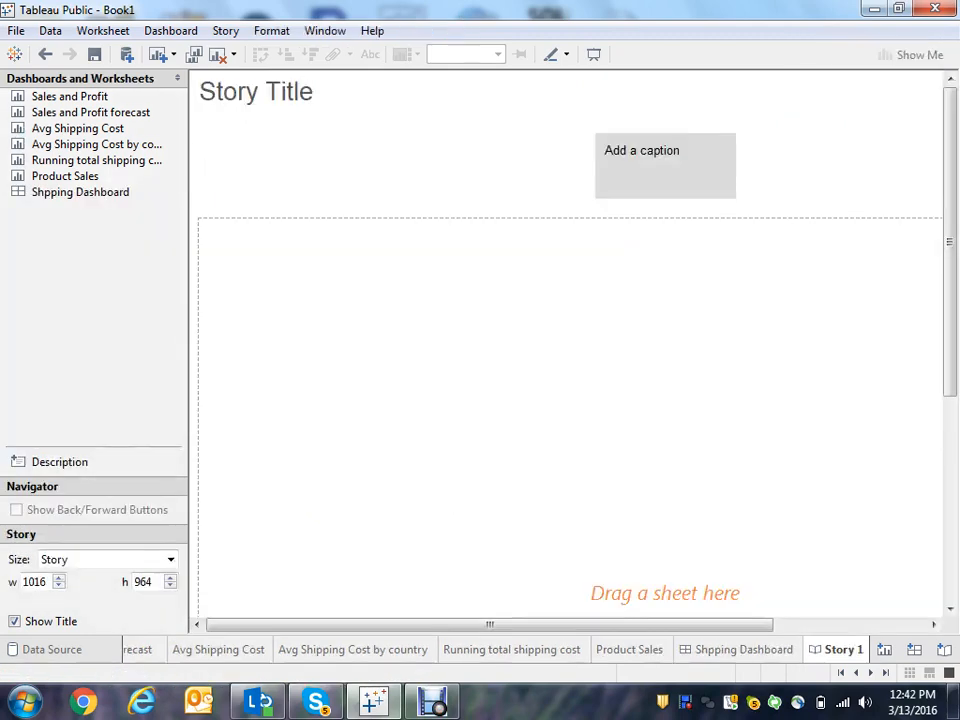
right_click(843, 650)
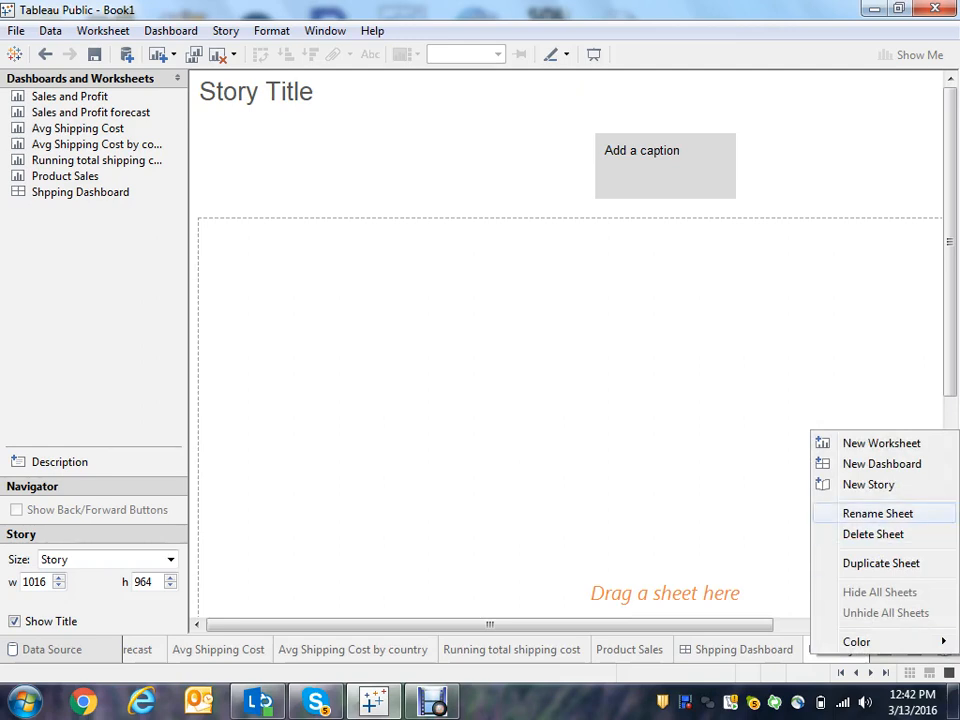
click(877, 513)
text(Sh)
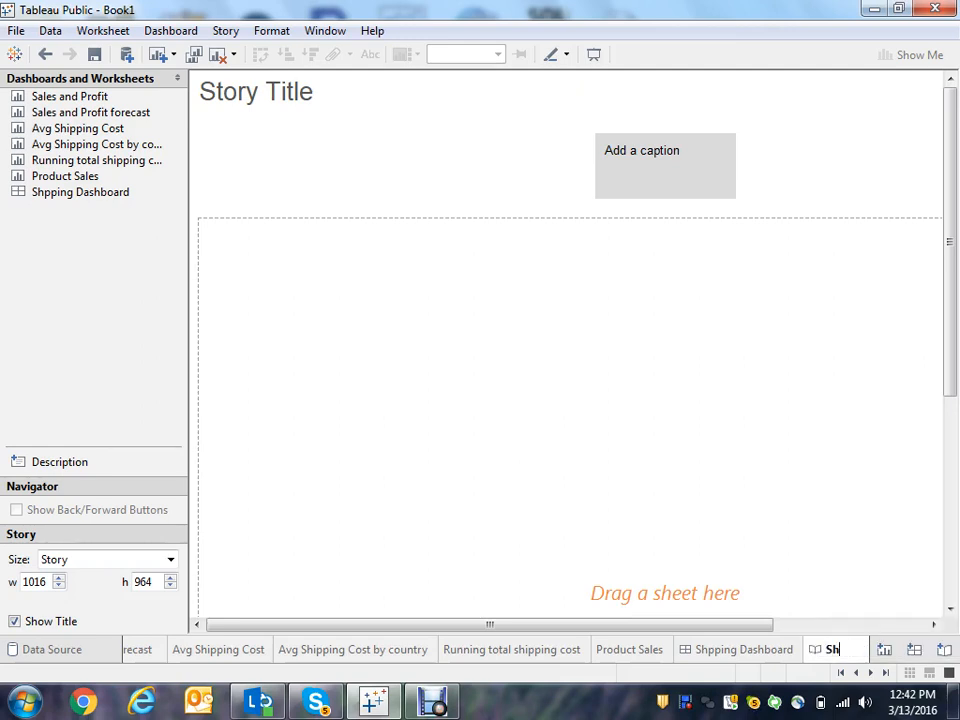
text(ipping)
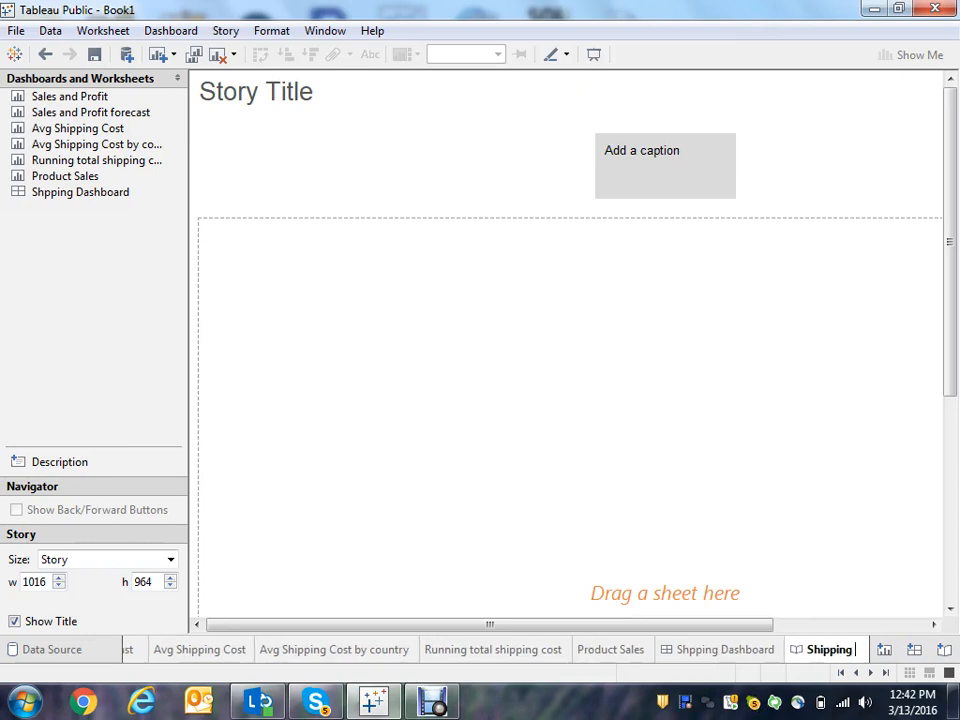
text( So)
key(BackSpace)
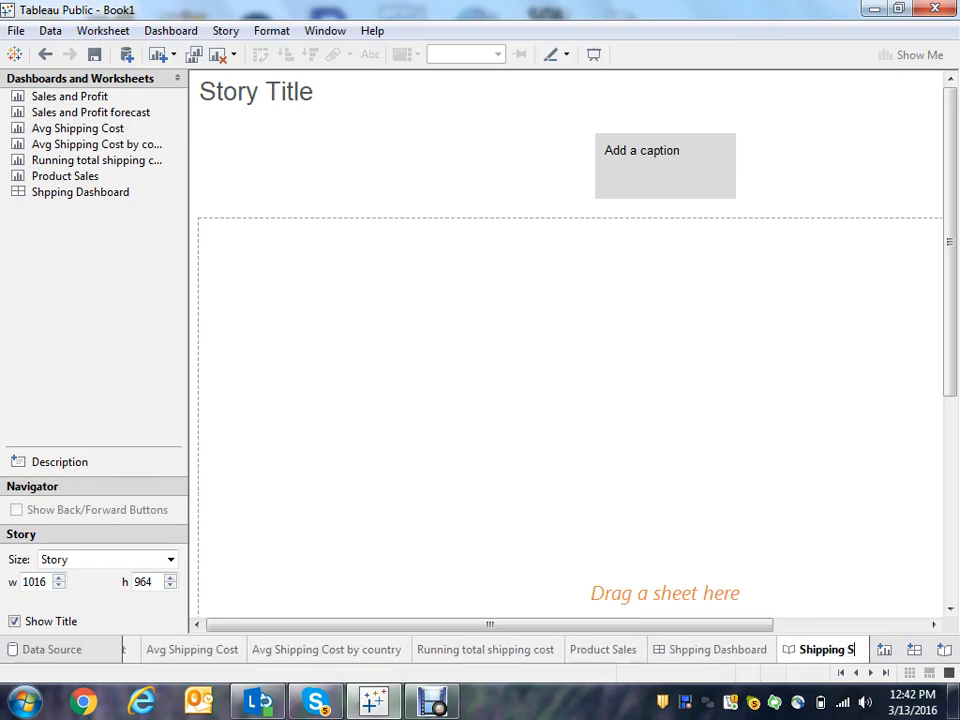
text(tory)
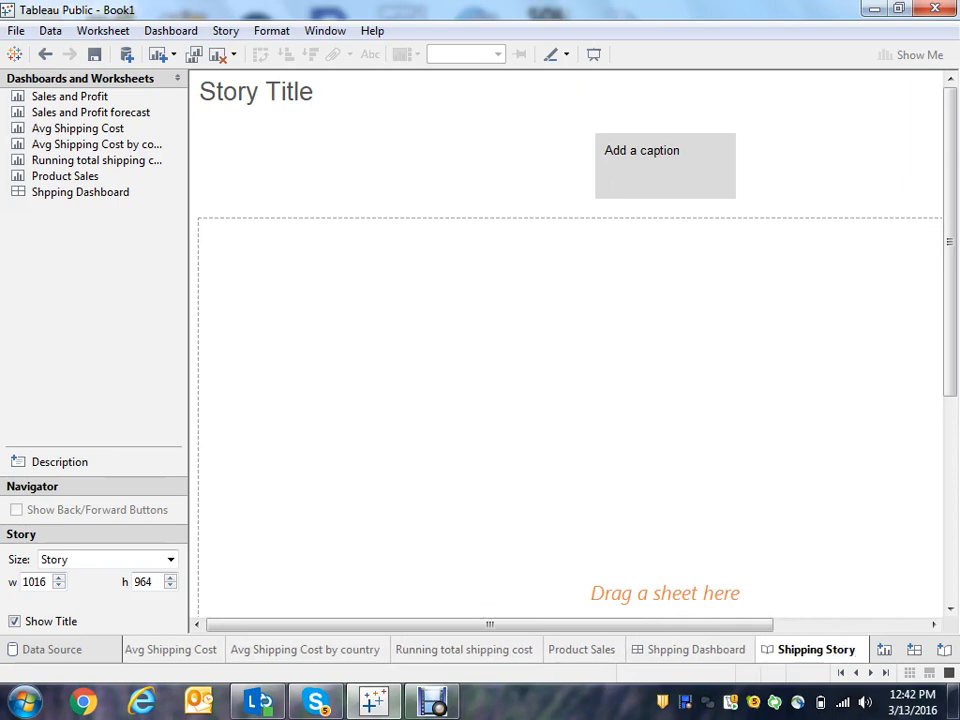
key(Return)
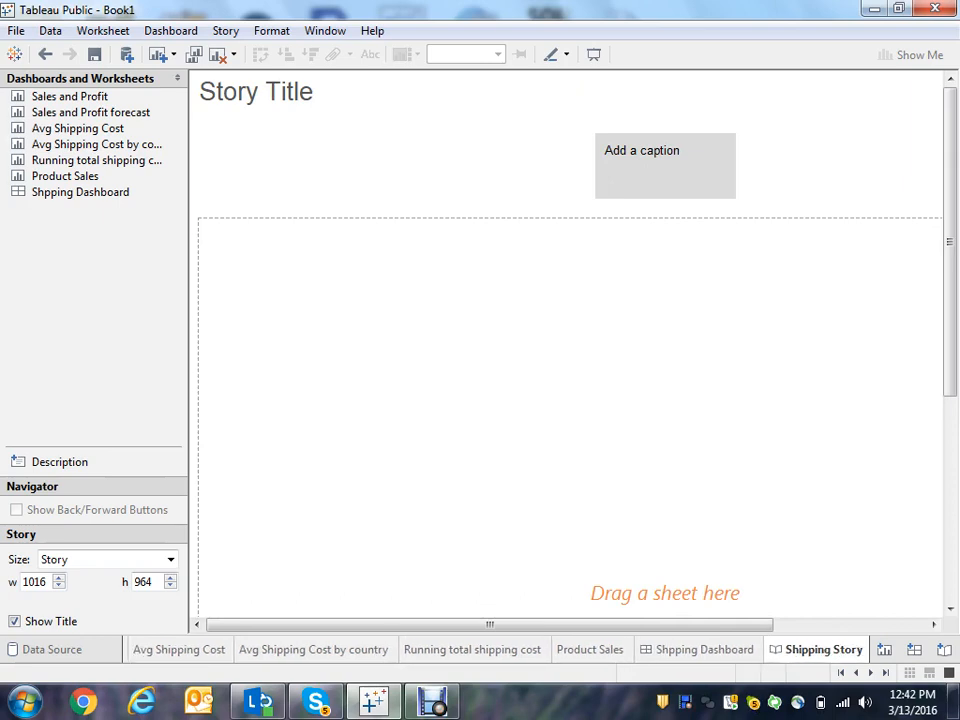
- Rename the story title to Shipping Cost Story
double_click(256, 92)
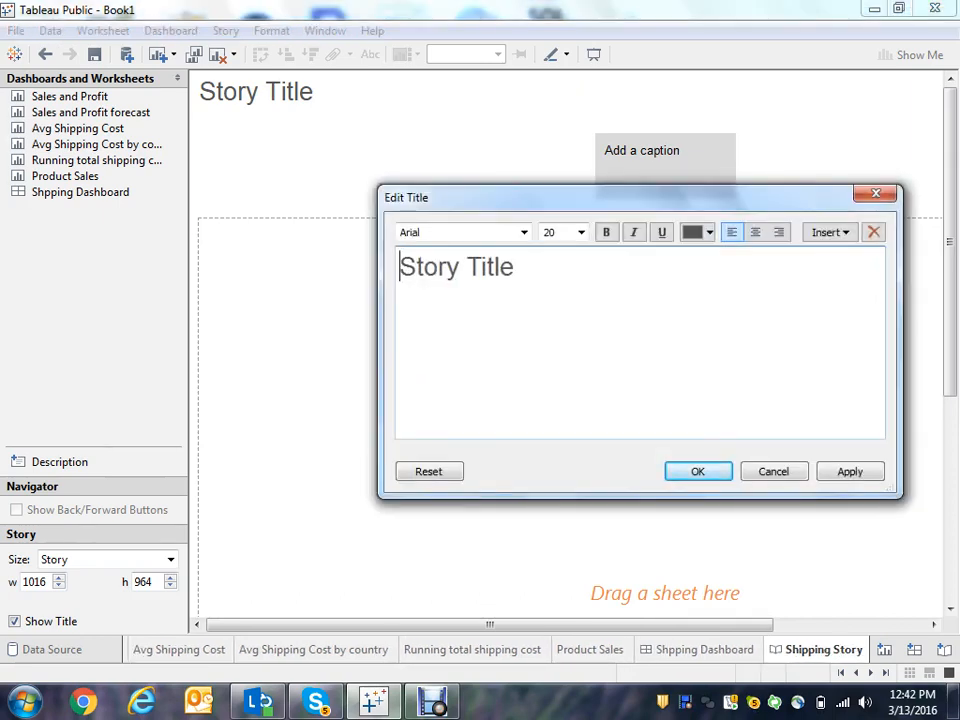
text(Shi)
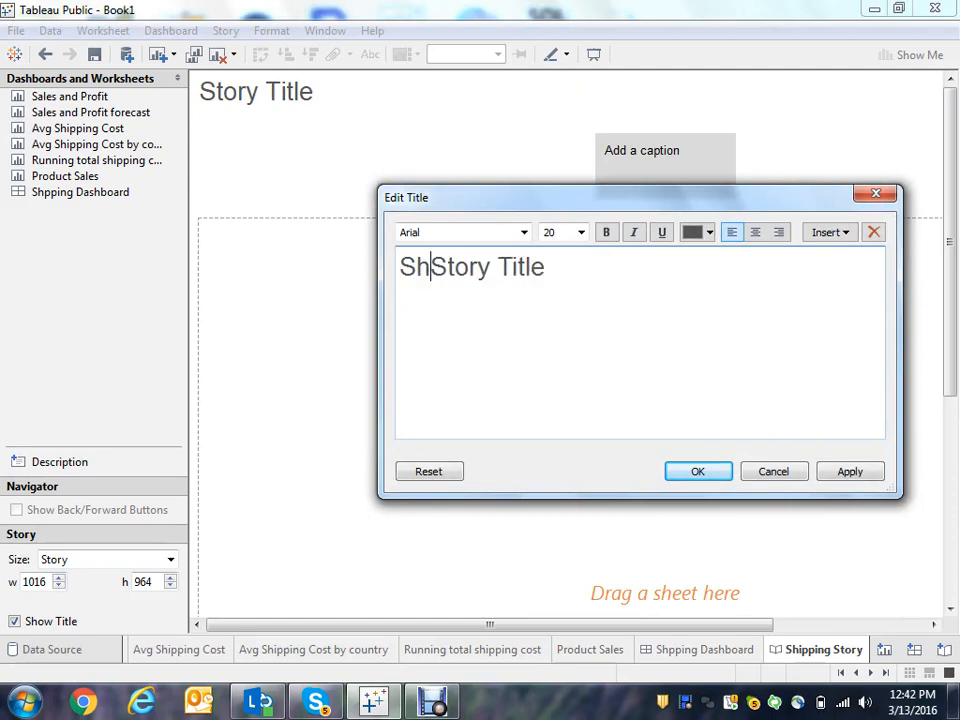
text(i)
key(BackSpace)
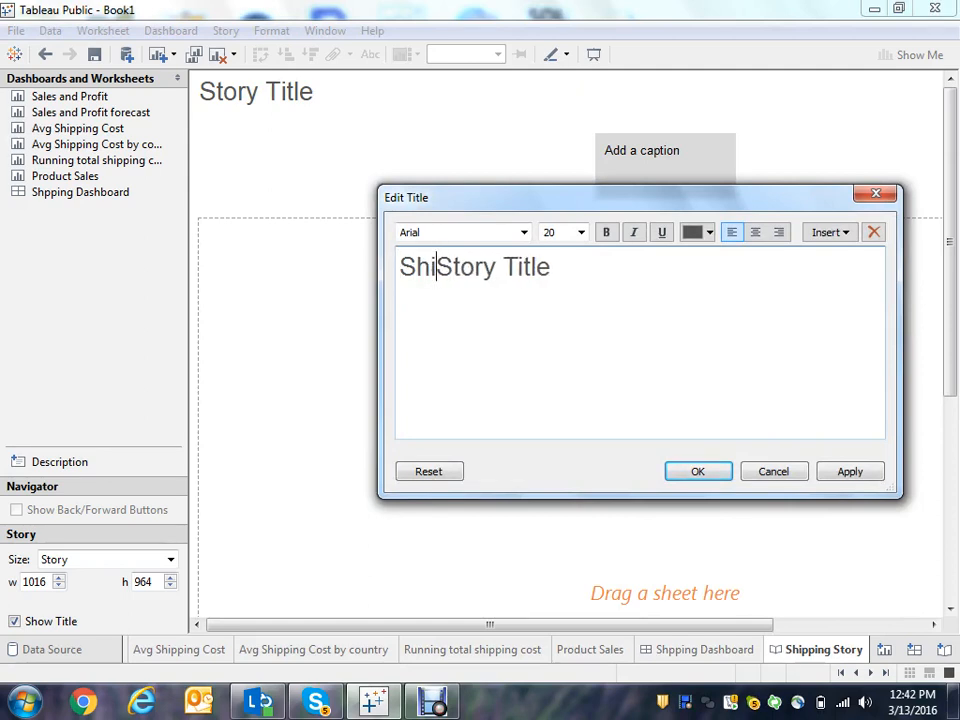
text(pping Cost)
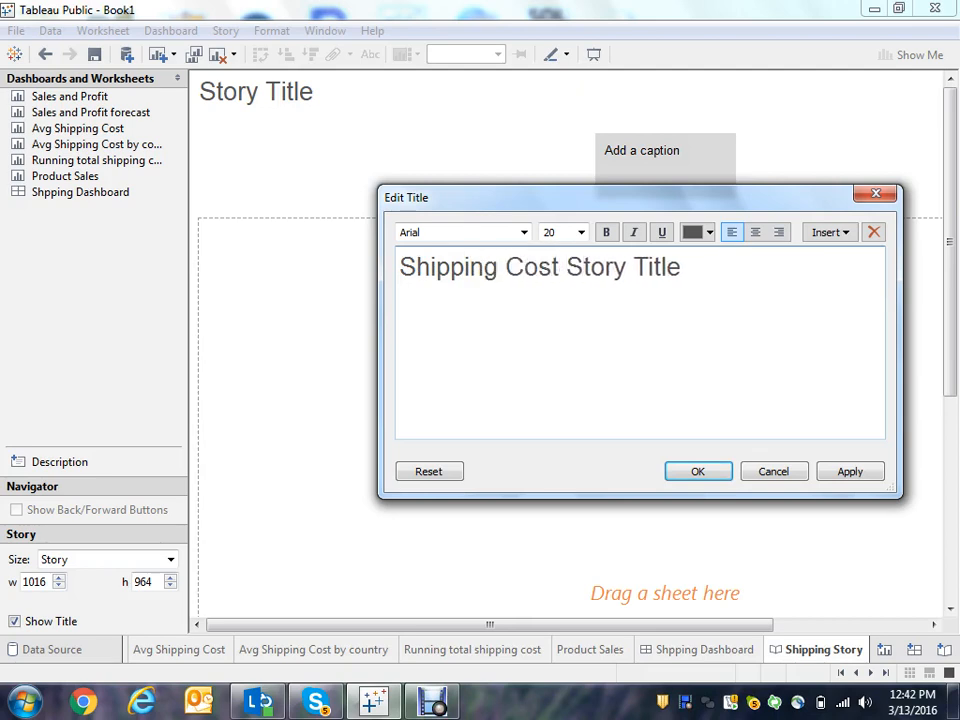
key(Right)
key(Right)
key(Right)
key(Right)
key(Right)
key(Right)
key(Right)
key(Right)
key(Right)
key(Right)
key(Right)
key(BackSpace)
key(BackSpace)
key(BackSpace)
key(BackSpace)
key(BackSpace)
key(BackSpace)
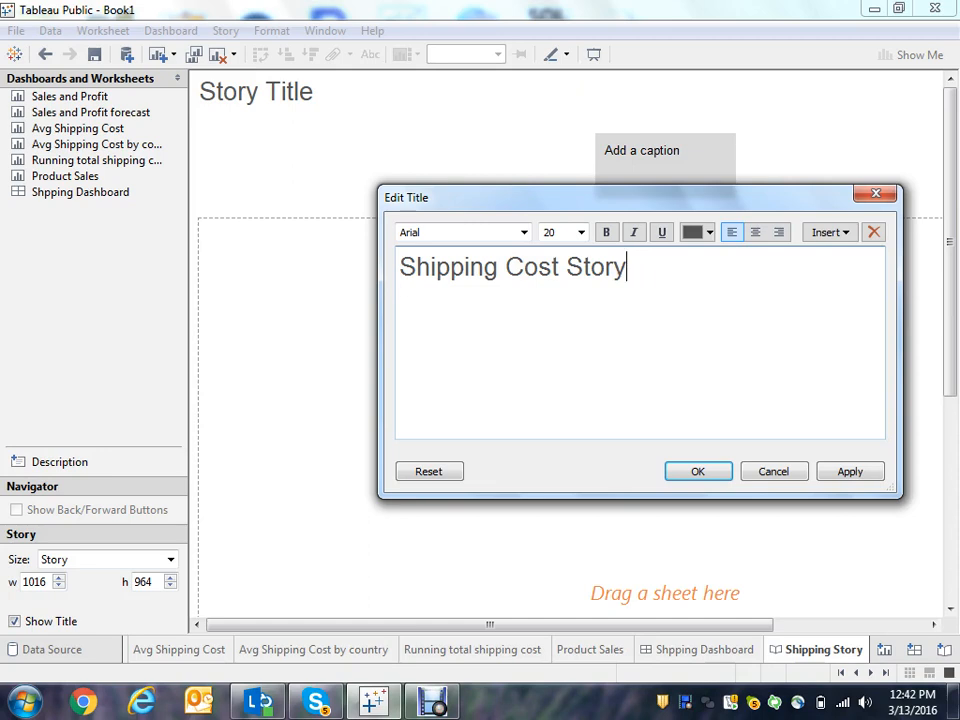
click(698, 471)
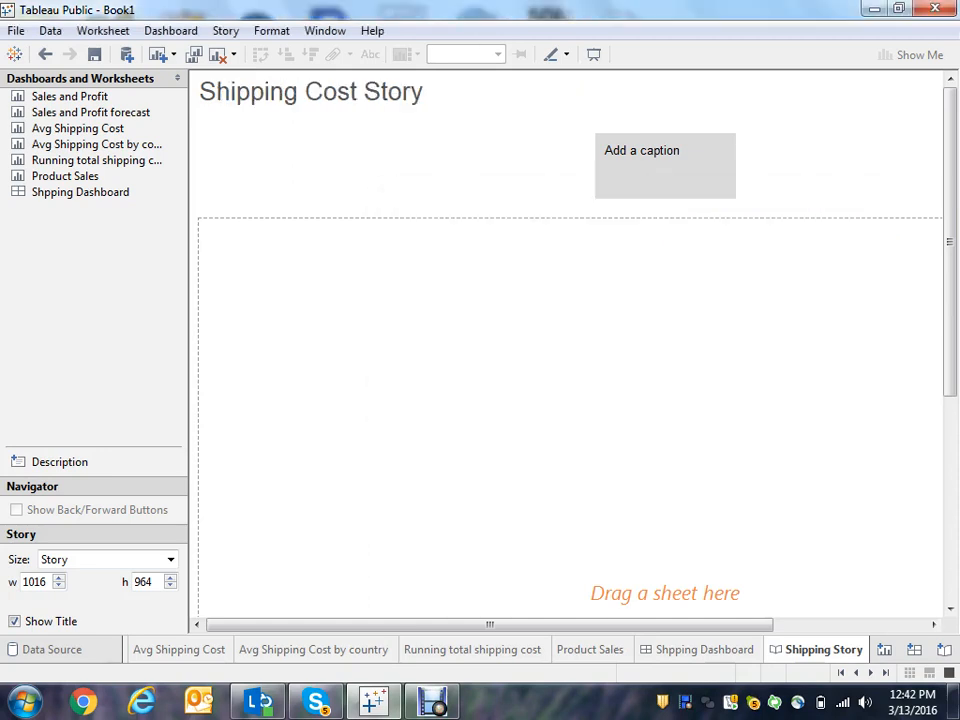
- Place the Avg Shipping Cost by country sheet in the story point and set the story size to Laptop (800 x 600)
mouse_move(100, 192)
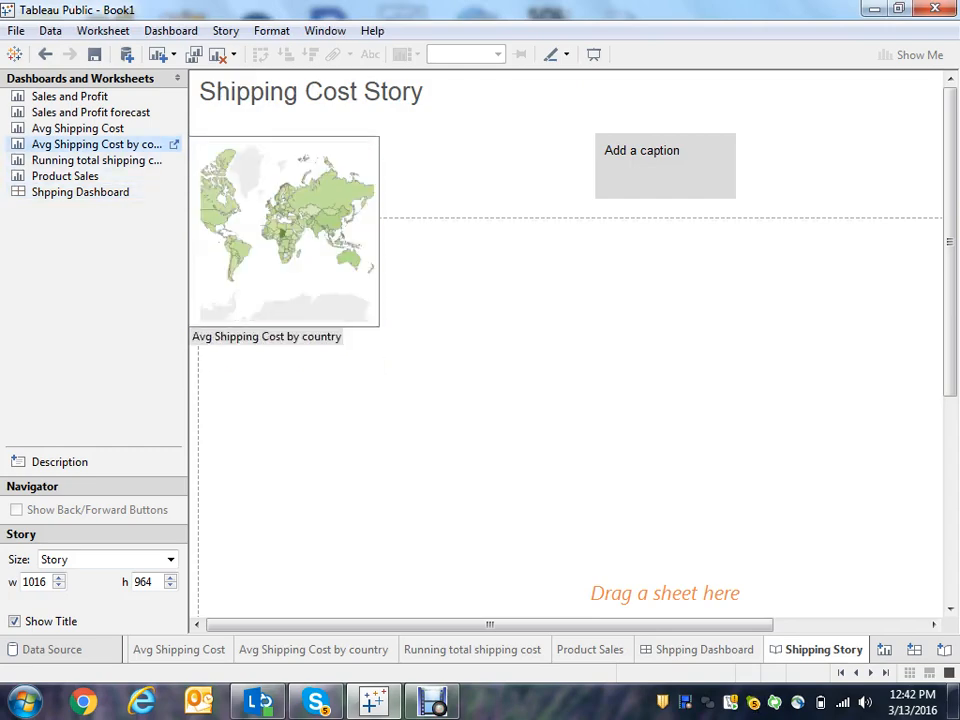
double_click(97, 144)
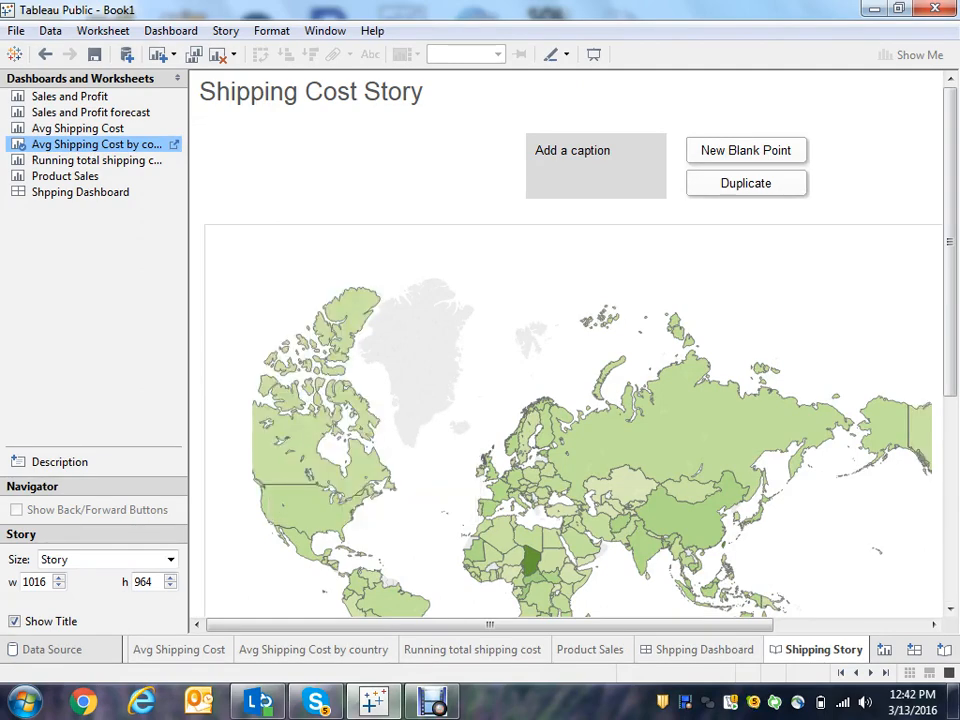
click(171, 560)
key(Up)
key(Up)
key(Up)
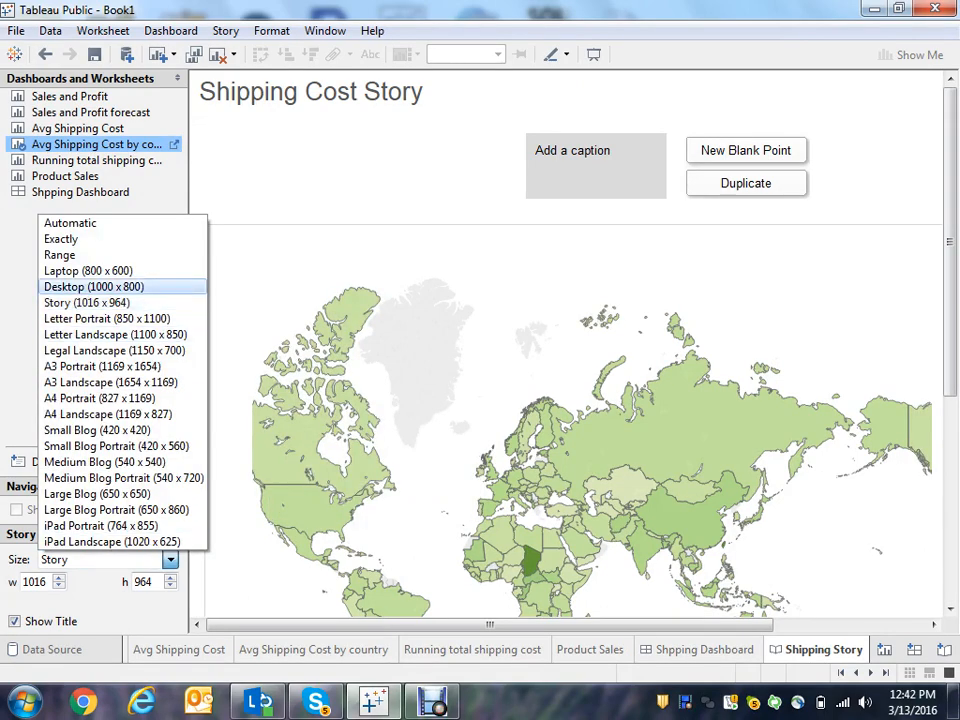
key(Down)
key(Return)
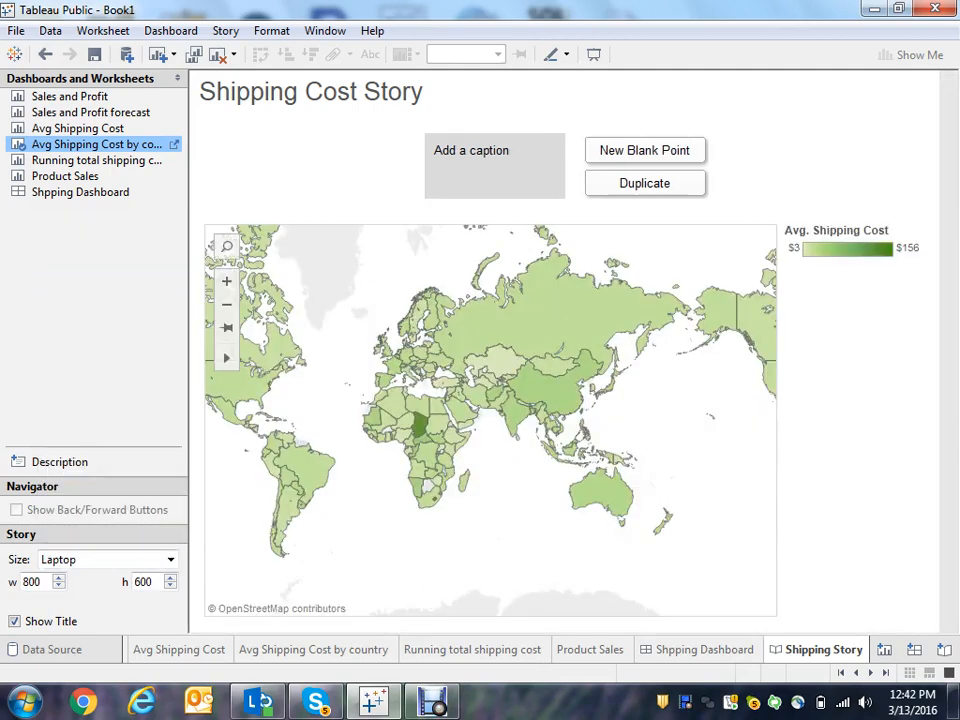
- Enter the story point caption "Overall the shipping cost is similar across the world"
click(490, 160)
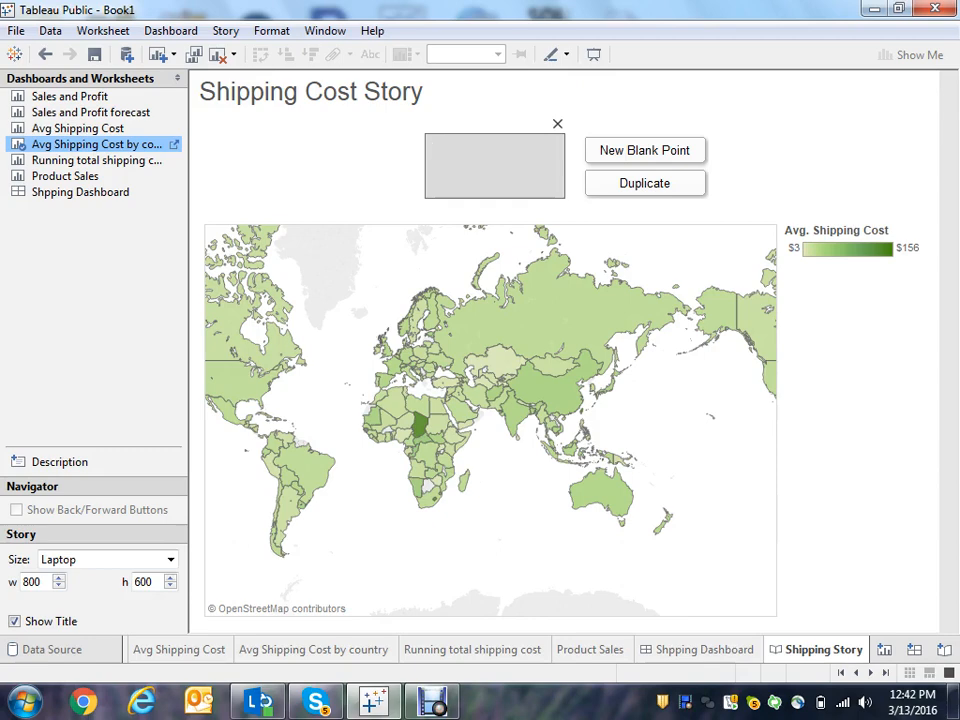
text(Overall the s)
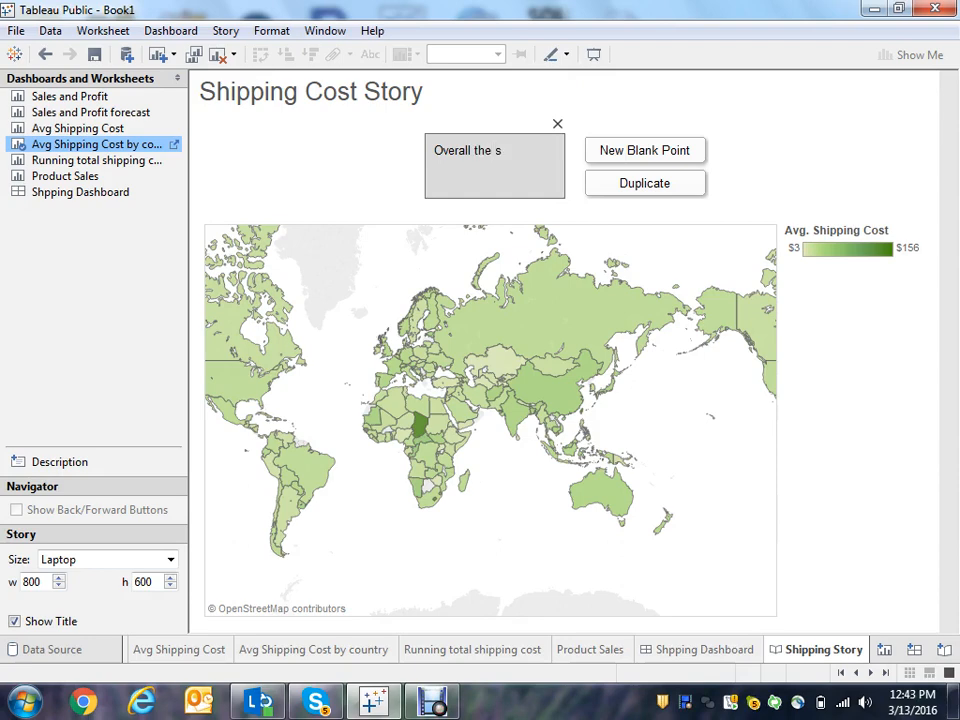
text(hipping cost )
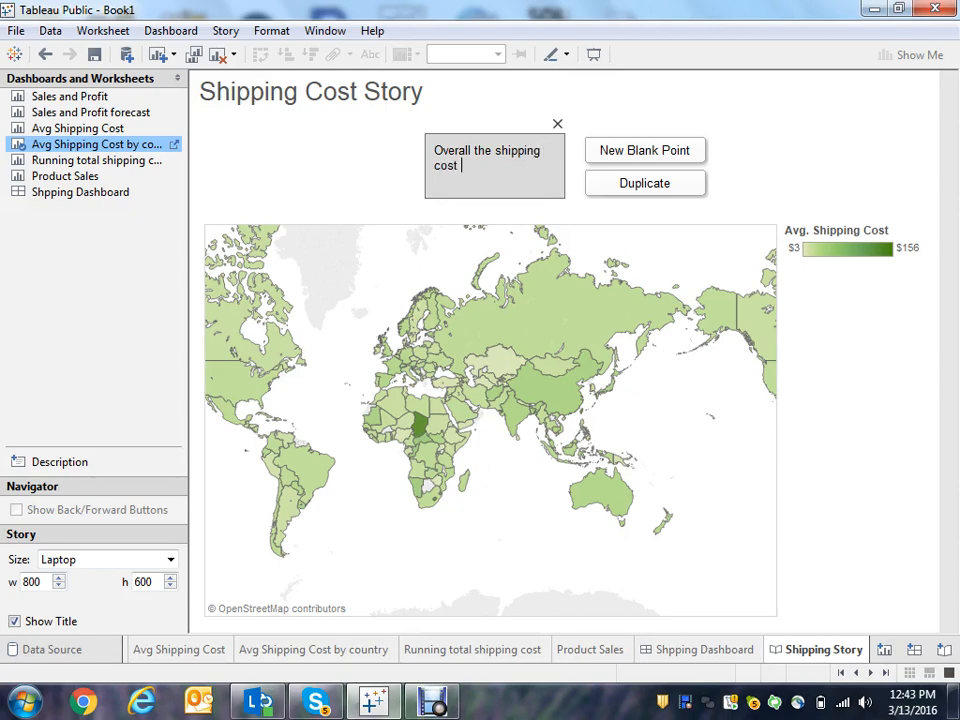
text(is similar acr)
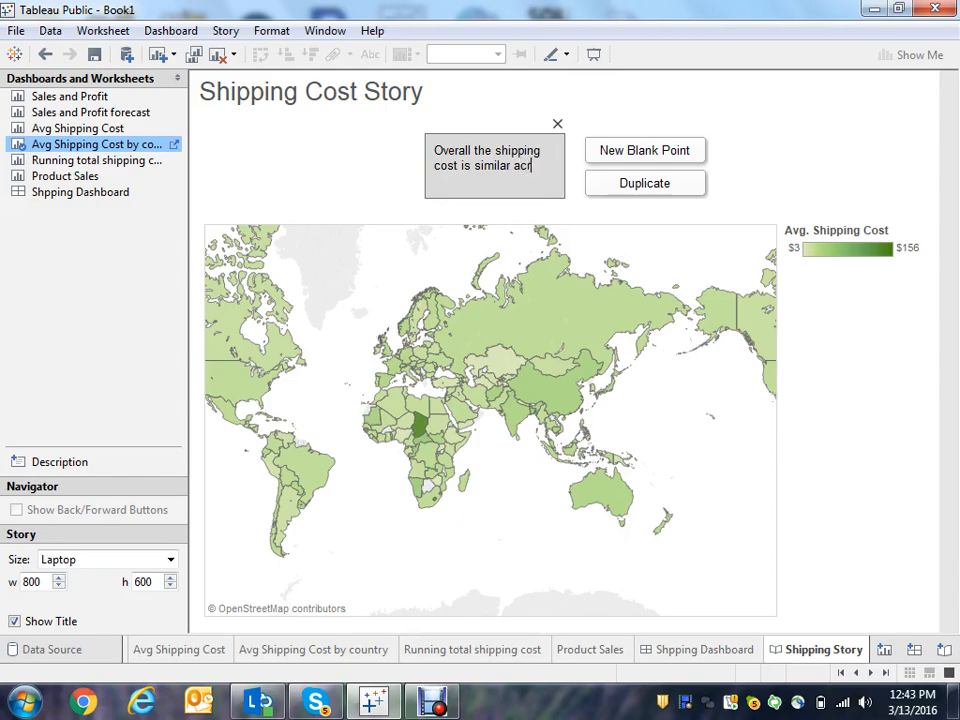
text(oss the world)
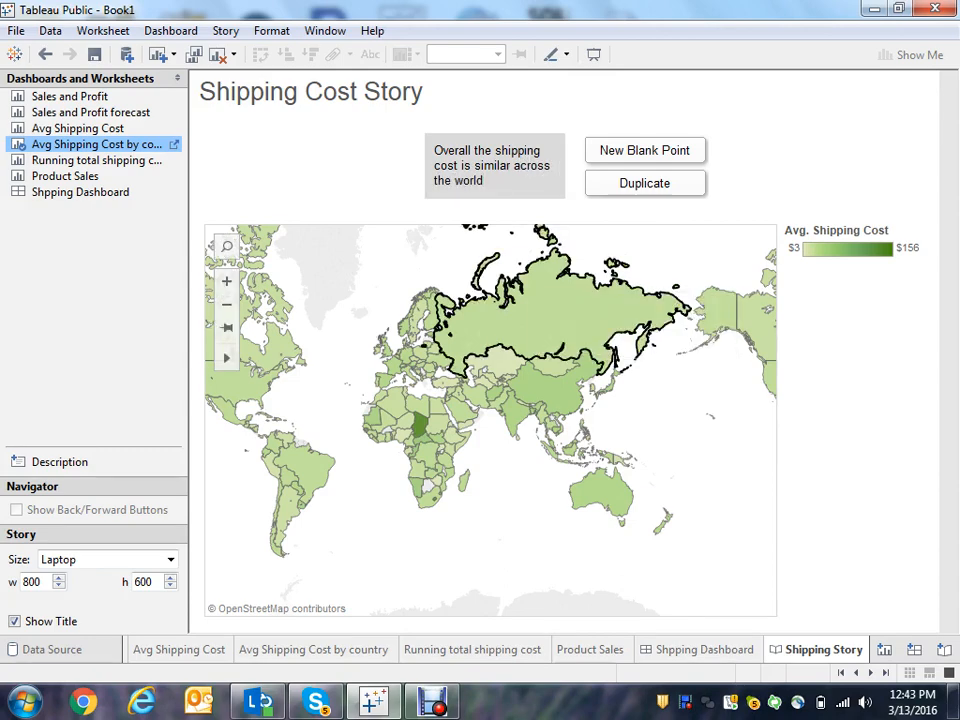
- Add a description "Chad is an outlier with only 1 order" onto the map and move it near the map's lower edge
mouse_move(421, 428)
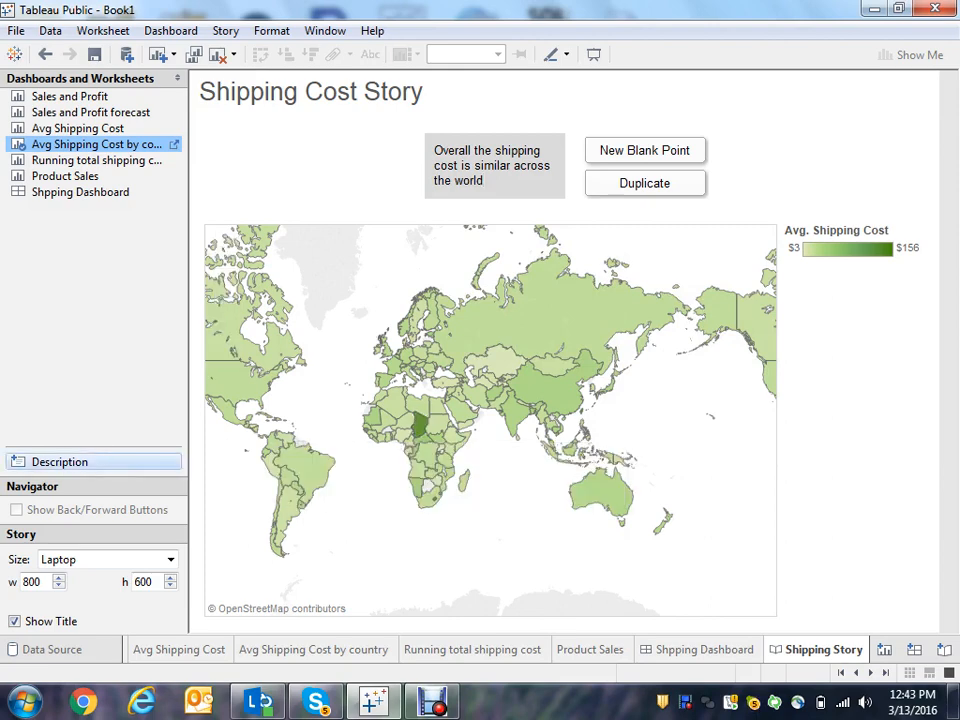
drag(60, 462, 485, 532)
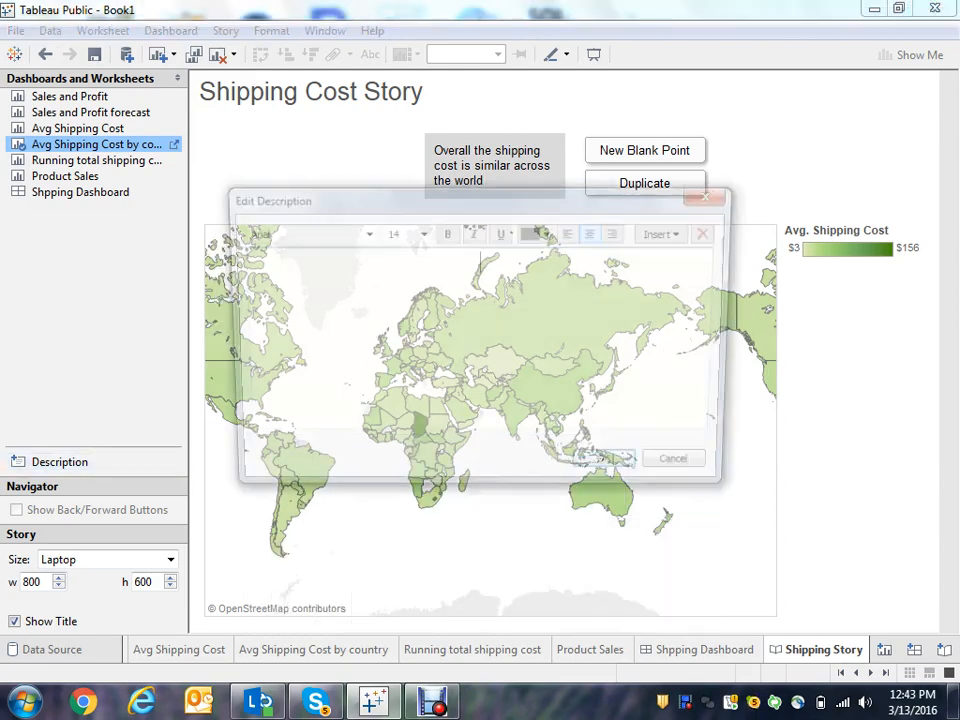
text(Chd is)
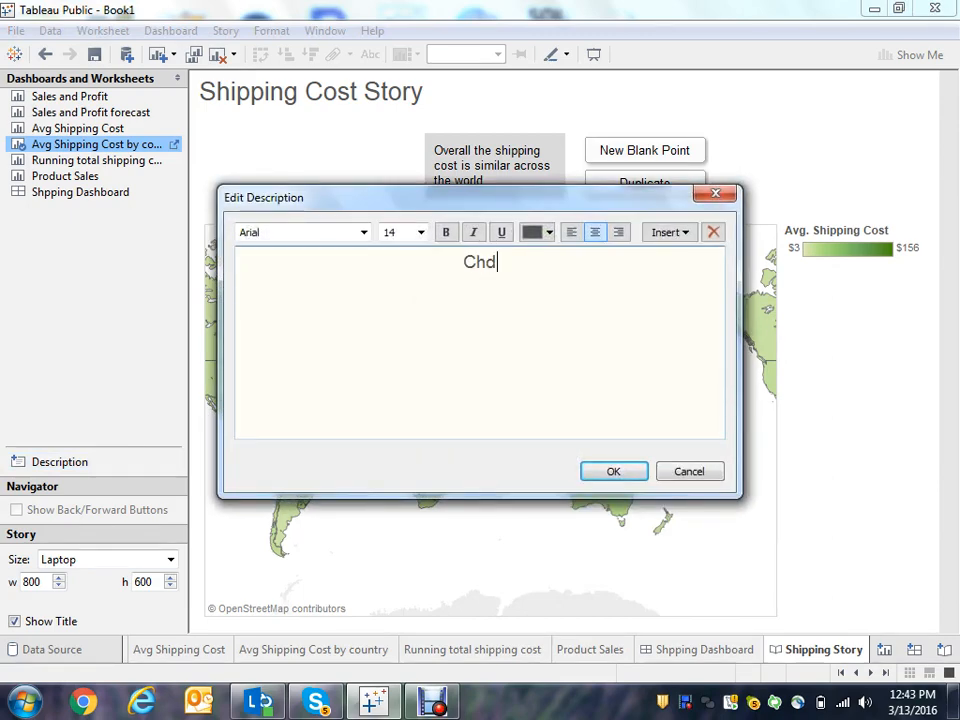
key(BackSpace)
key(BackSpace)
key(BackSpace)
key(BackSpace)
key(BackSpace)
text(a)
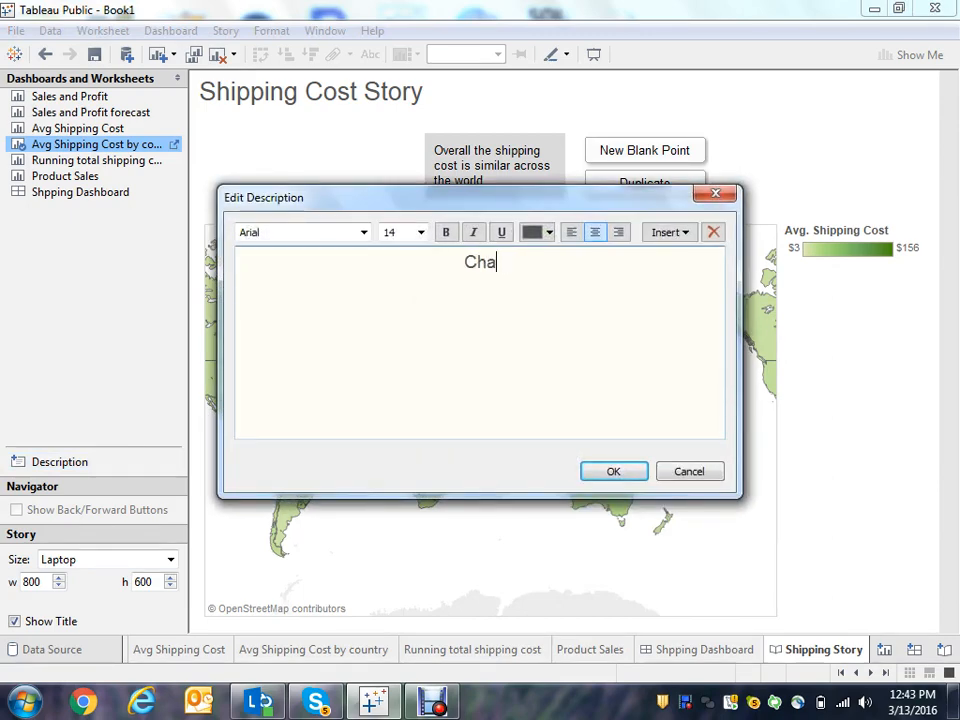
text(d is an)
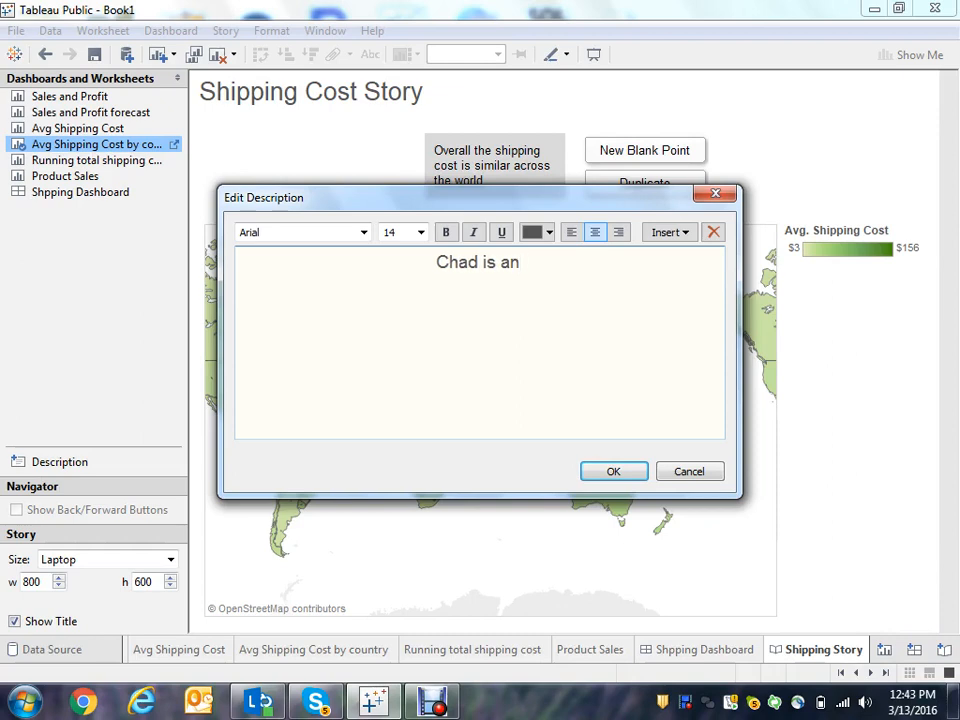
text( outlier with)
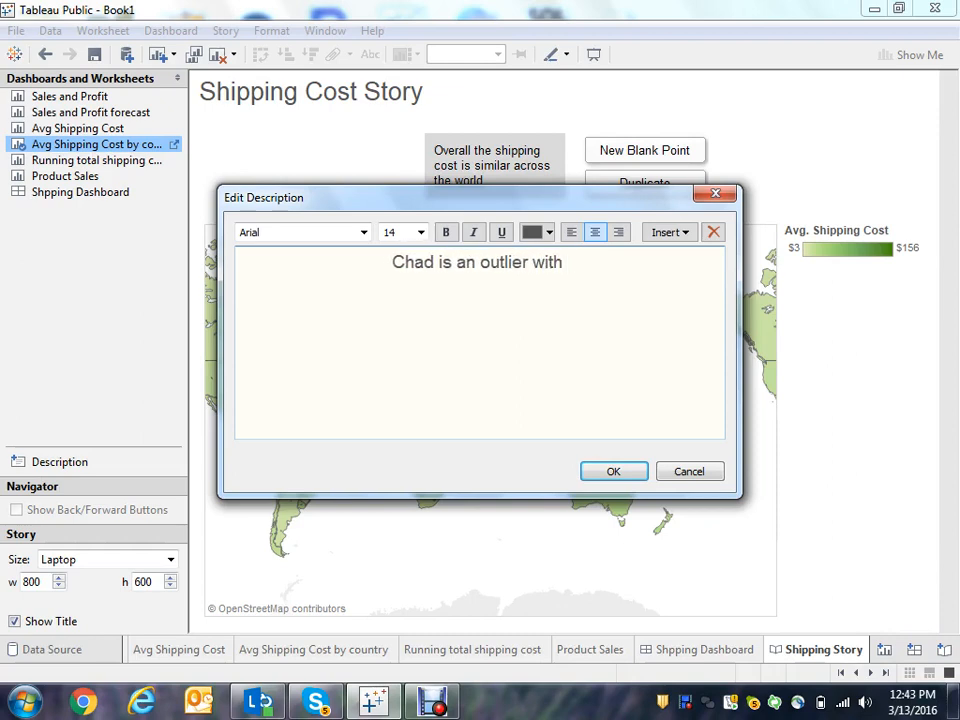
text( only 1 orde)
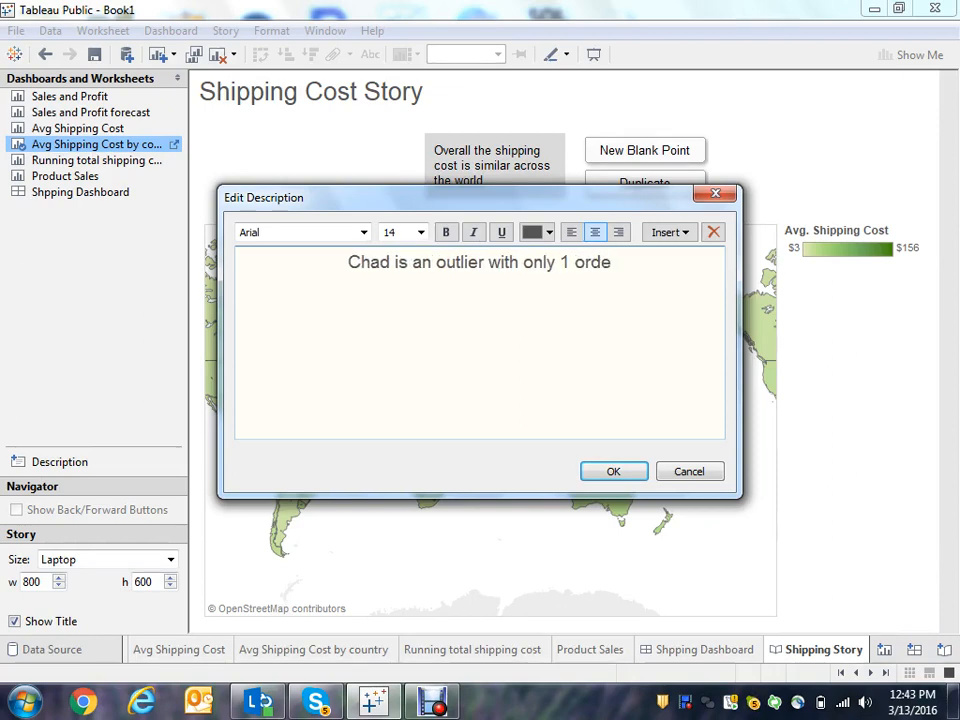
text(r)
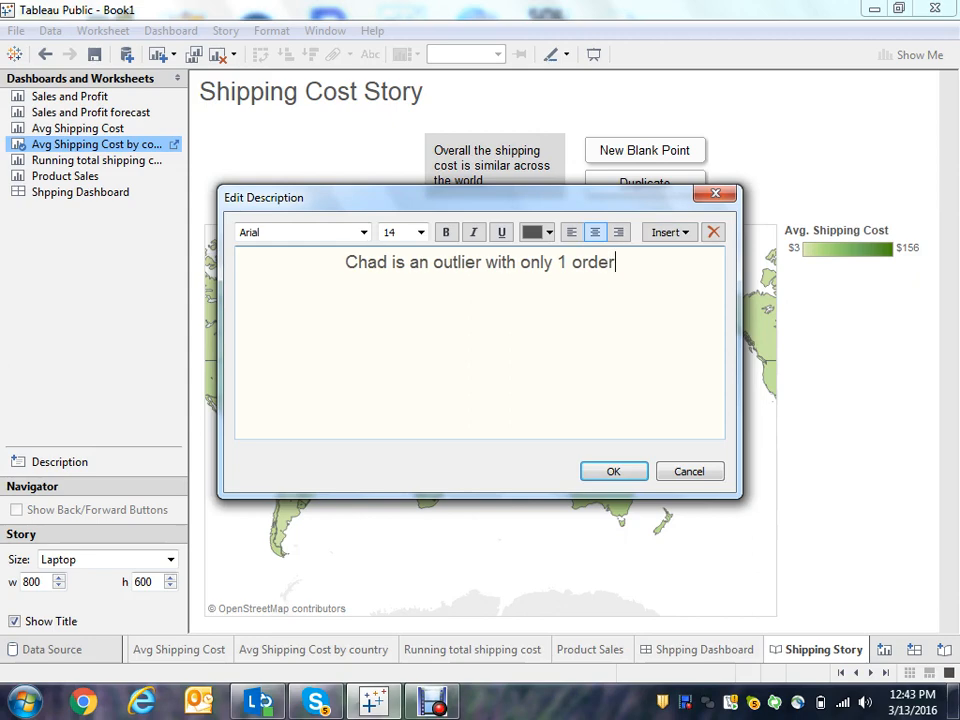
click(614, 471)
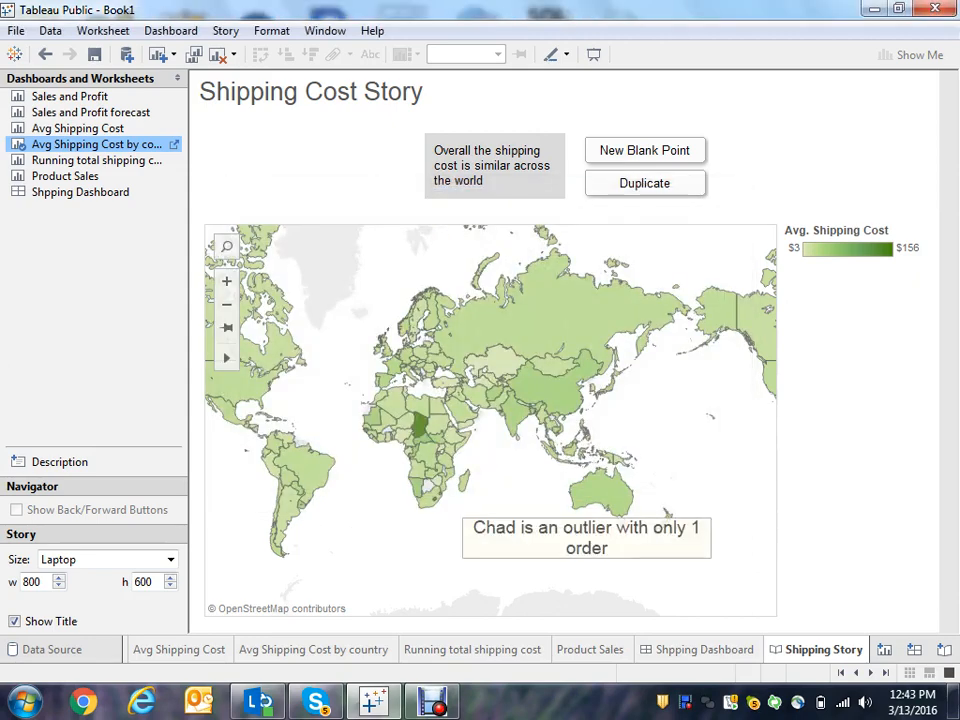
click(622, 526)
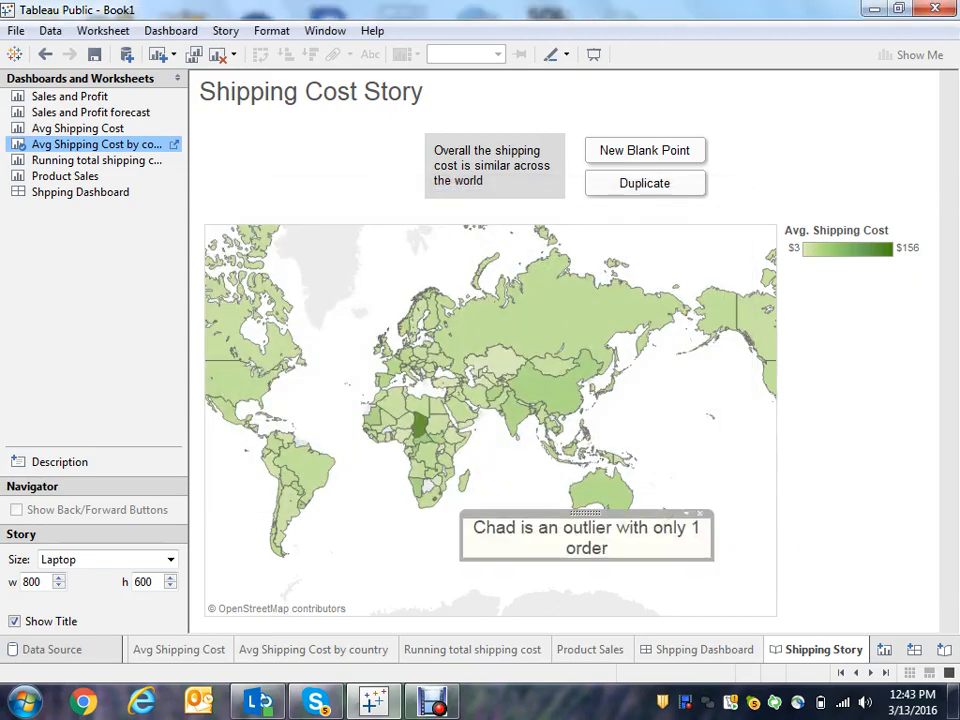
drag(566, 526, 561, 554)
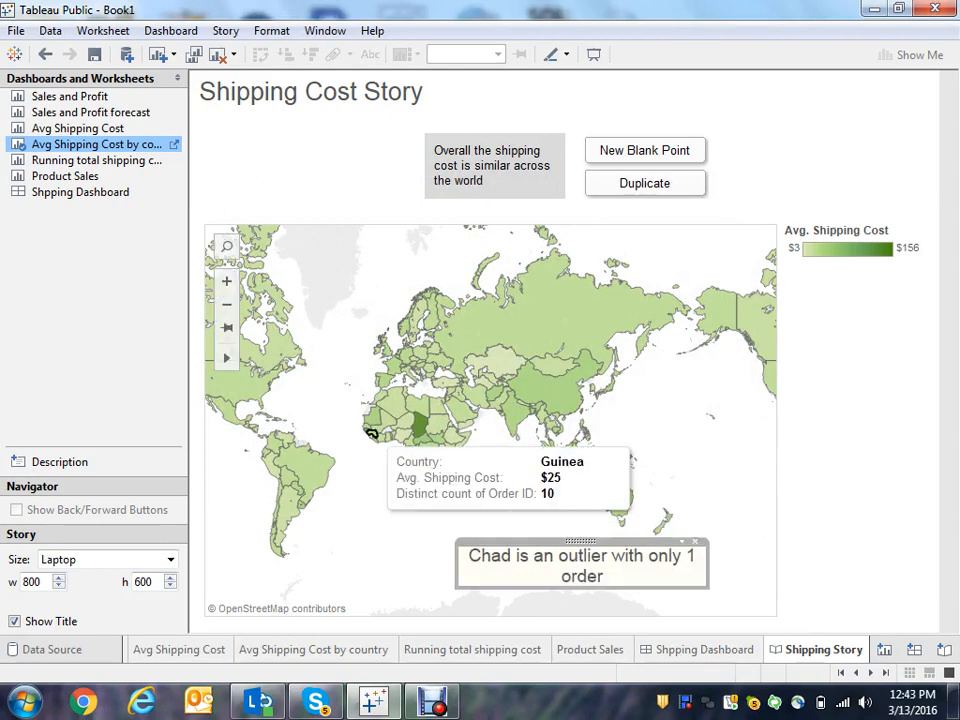
- Add the Avg Shipping Cost sheet to the story
mouse_move(80, 192)
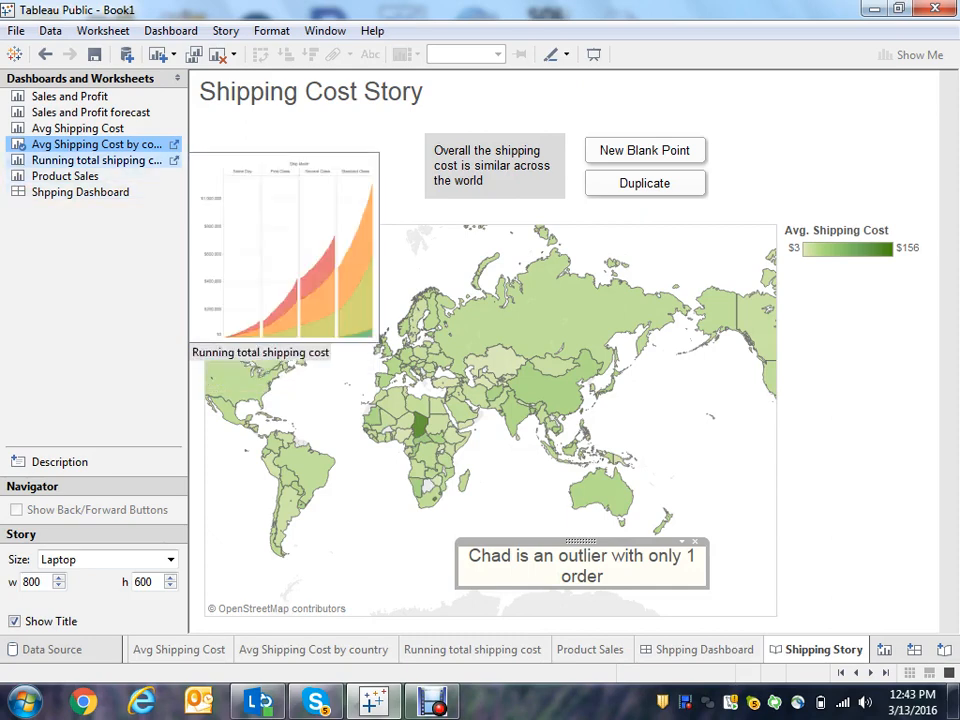
mouse_move(65, 128)
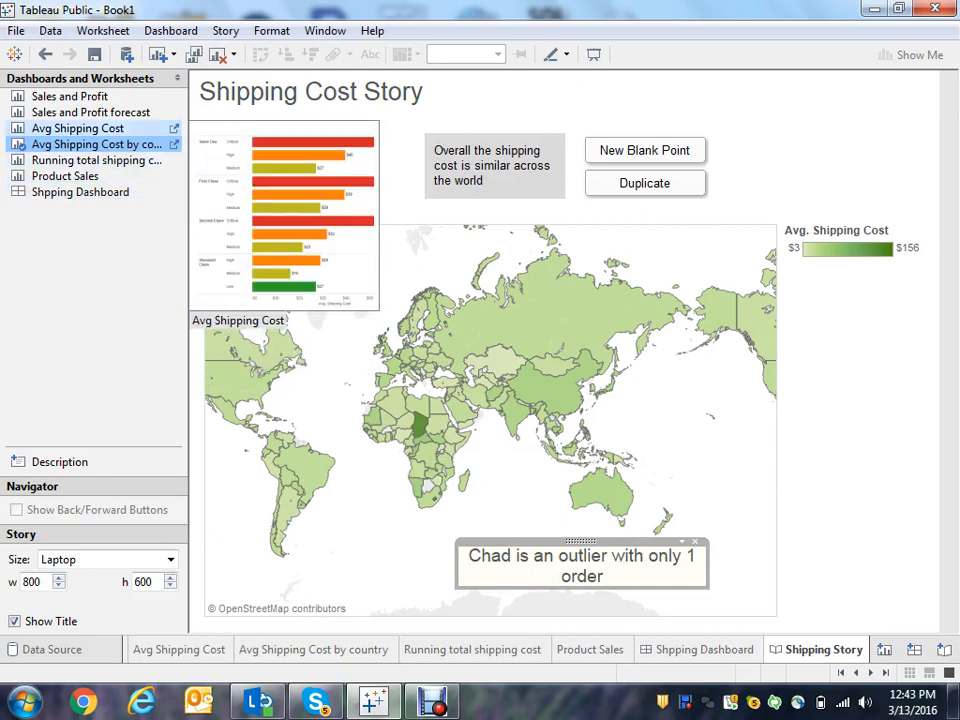
double_click(77, 128)
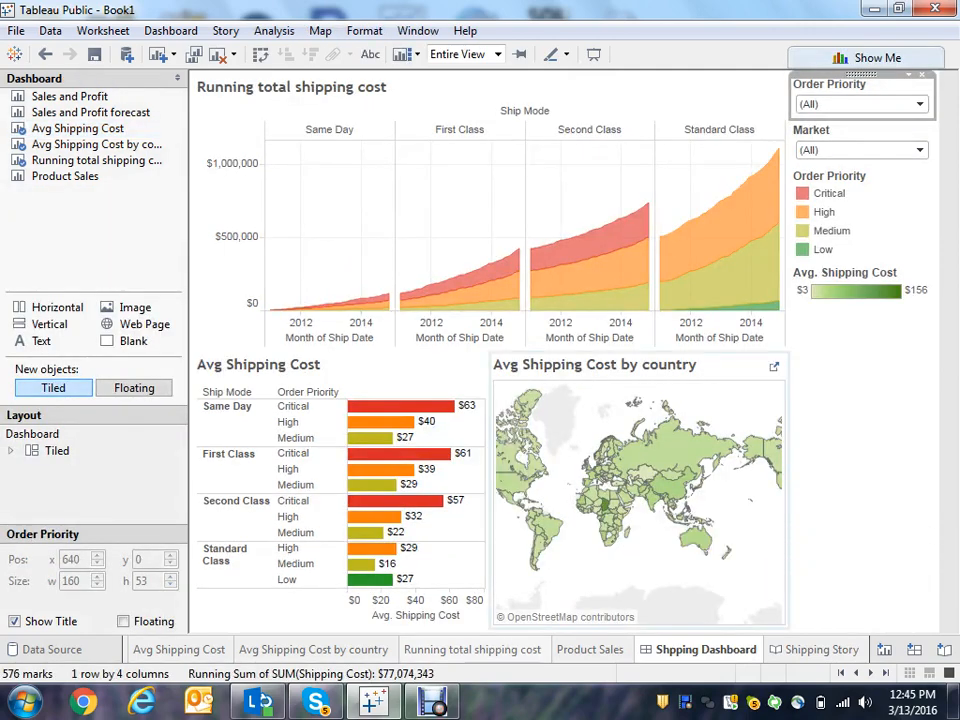
- Browse the Running total shipping cost, Product Sales and Avg Shipping Cost by country sheets, then open the story's first point
click(473, 650)
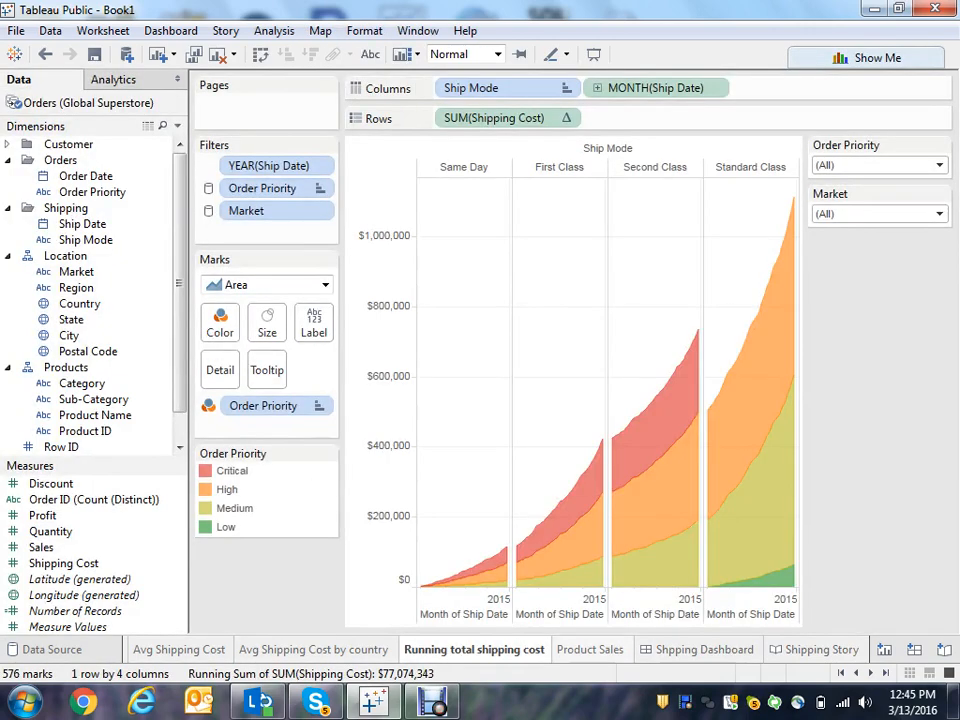
click(590, 650)
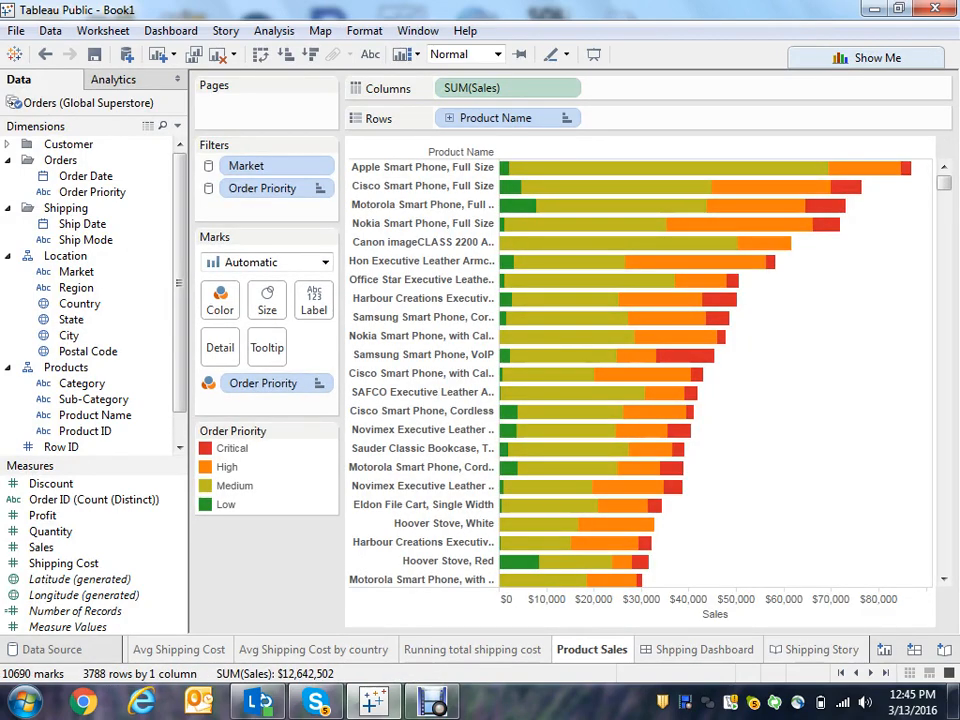
click(314, 650)
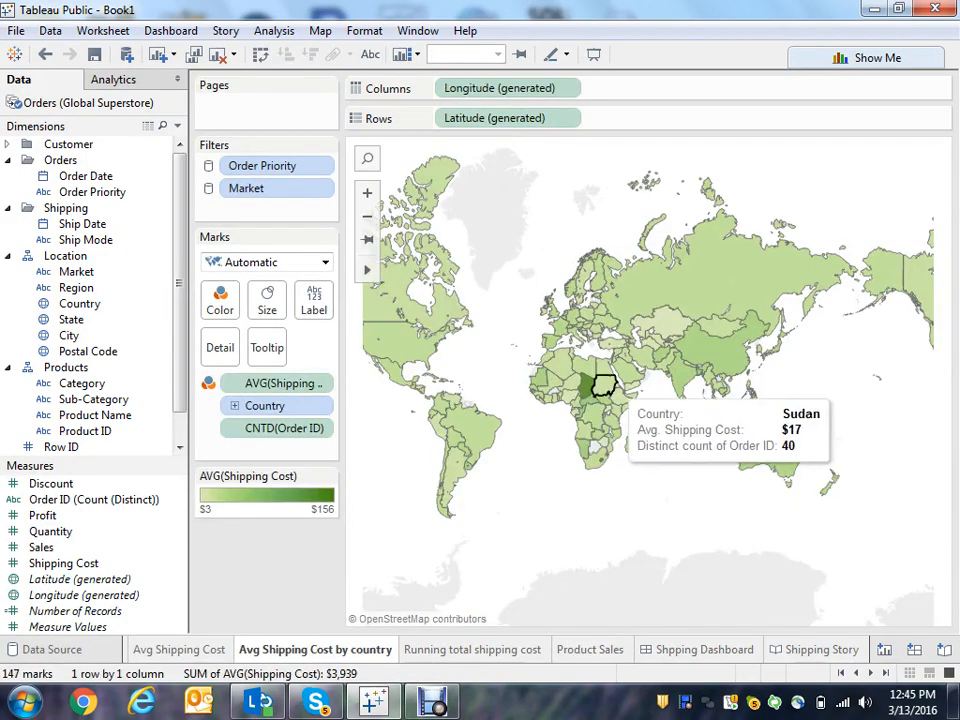
mouse_move(588, 386)
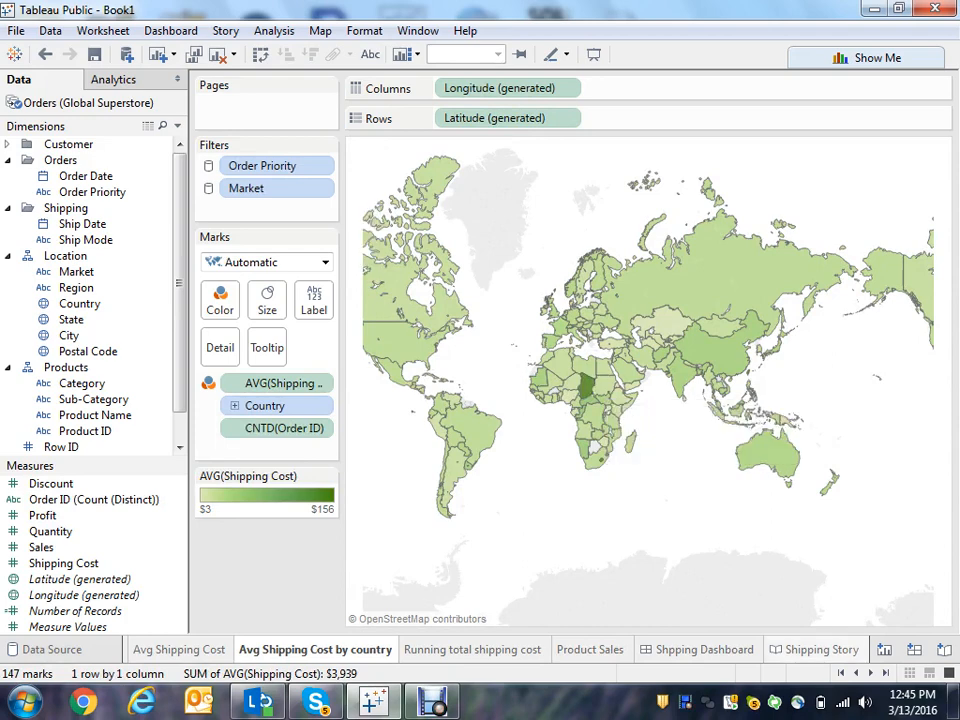
click(816, 650)
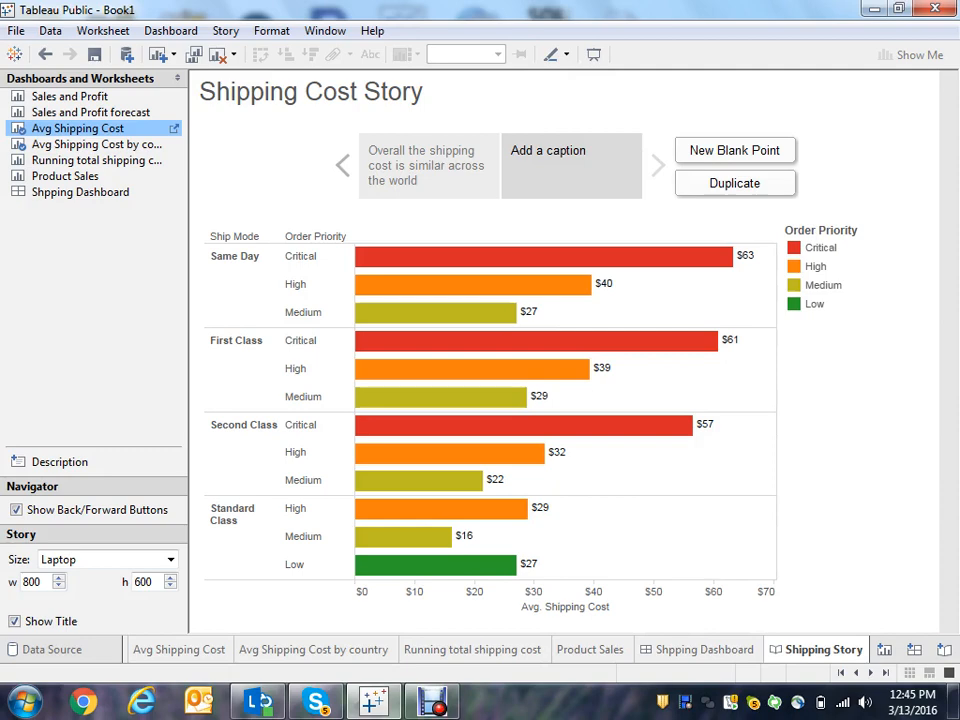
click(428, 165)
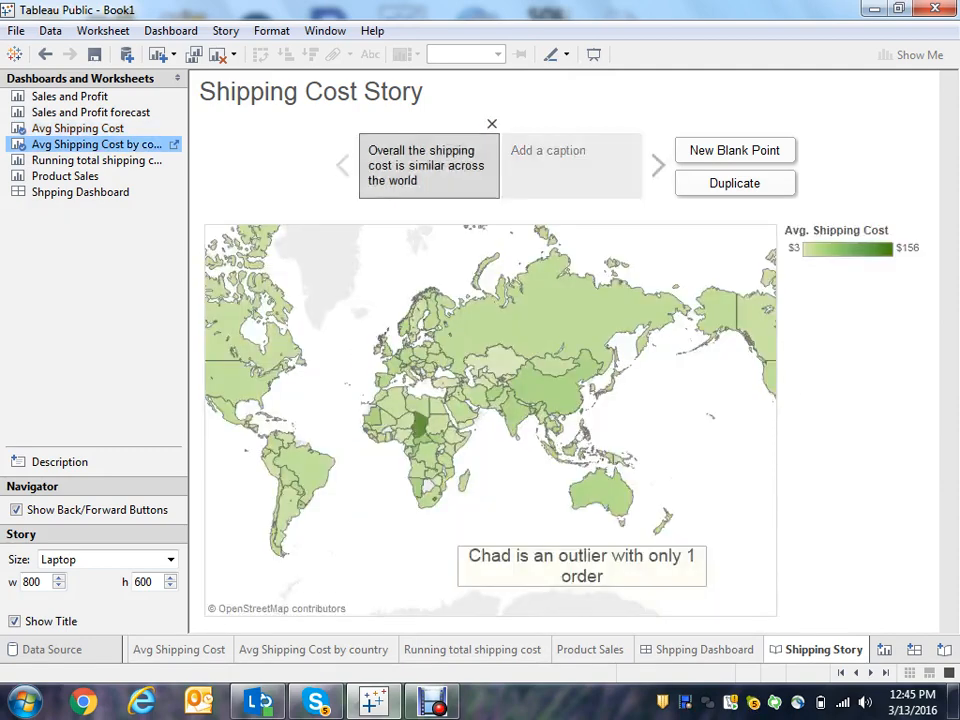
- Open the second story point, highlight the Standard Class Low bar, and update the point
click(571, 166)
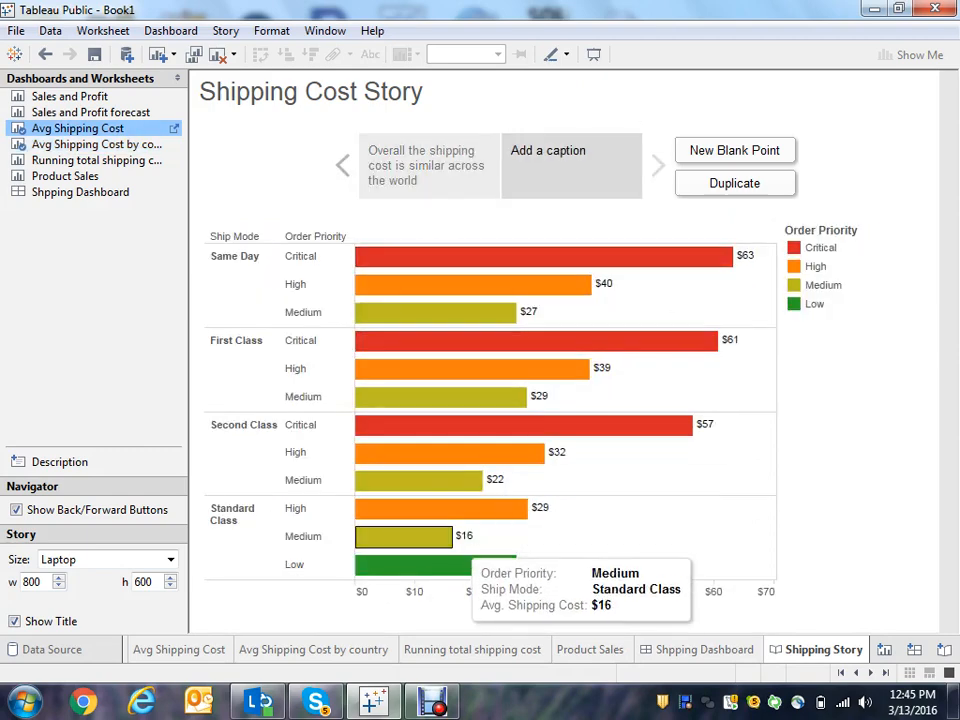
click(465, 564)
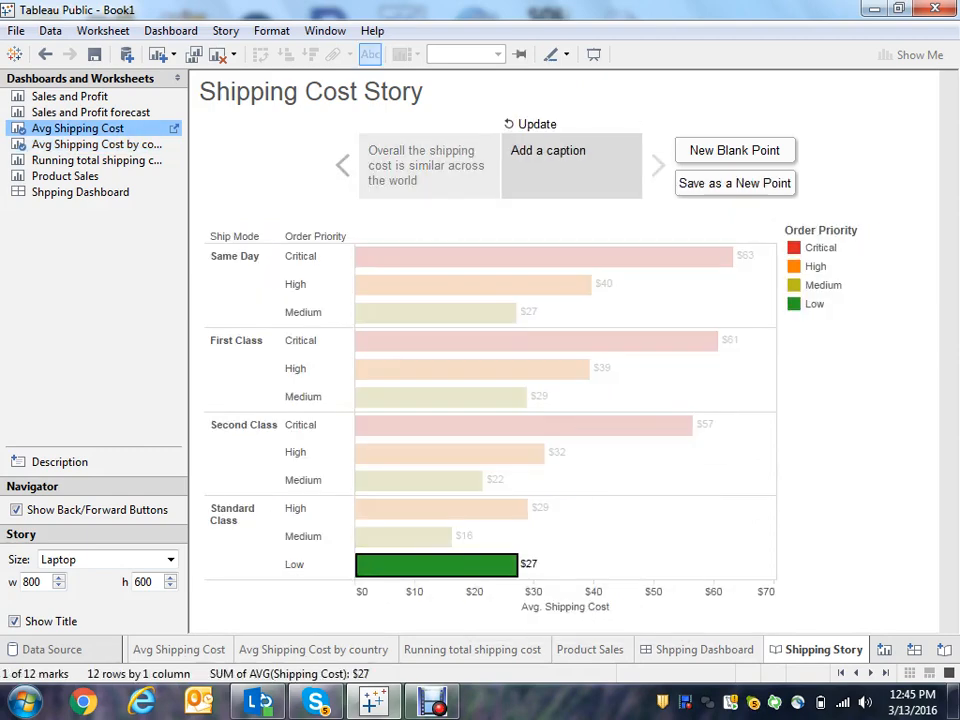
click(532, 124)
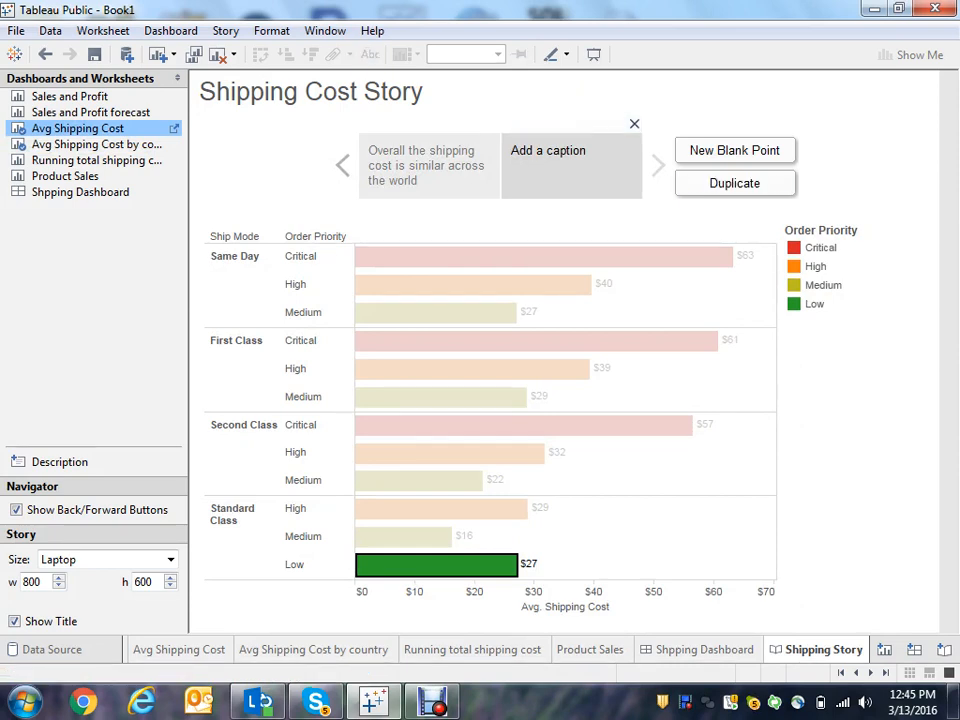
- Enter the story point caption "Low priority orders are only shipped standard"
click(562, 156)
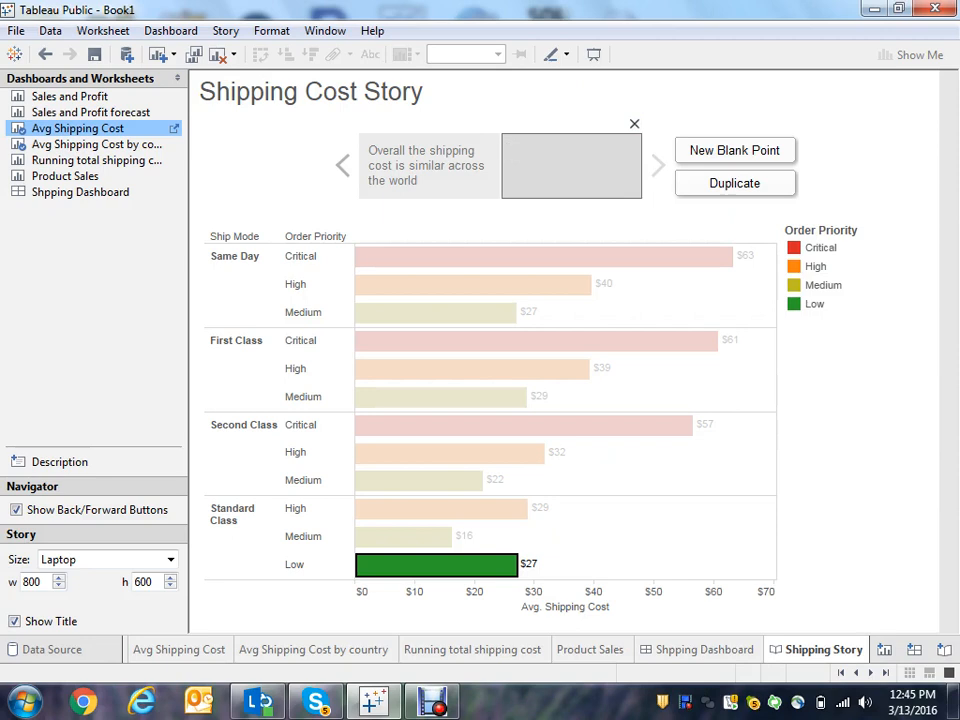
text(Low )
text(pr)
text(u)
key(BackSpace)
key(BackSpace)
text(riority orde)
text(are onkt)
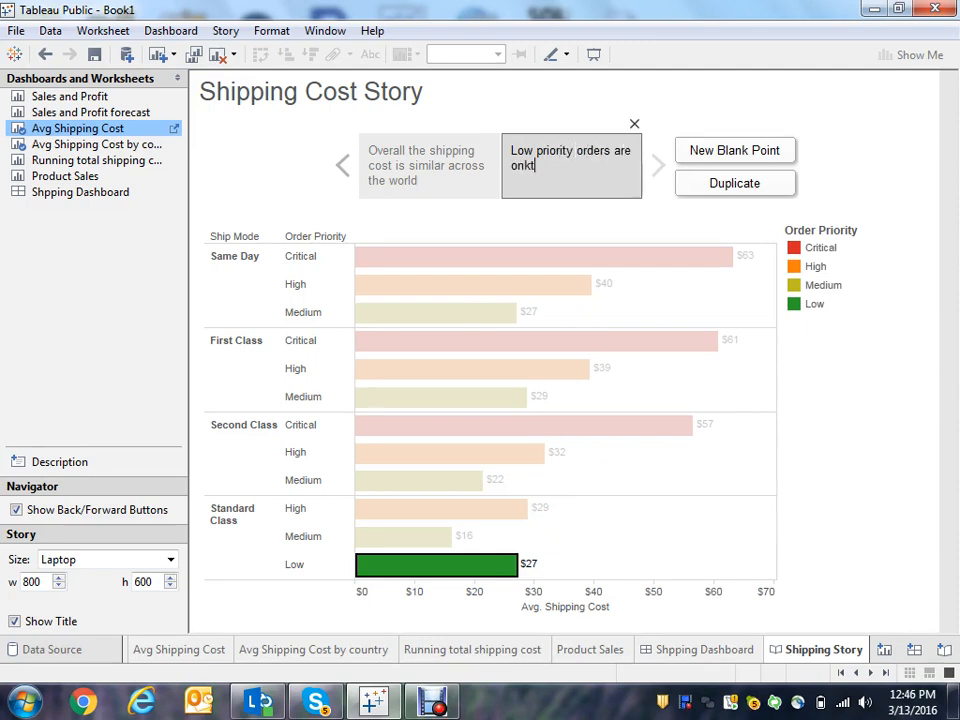
key(BackSpace)
key(BackSpace)
text(ly shipped s)
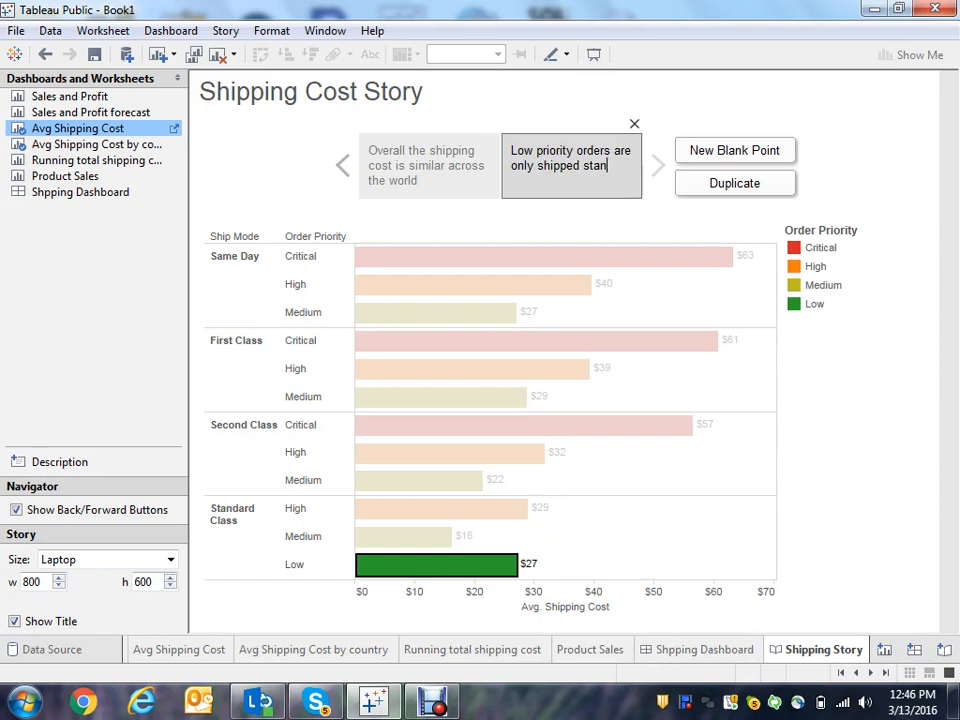
text(tandard)
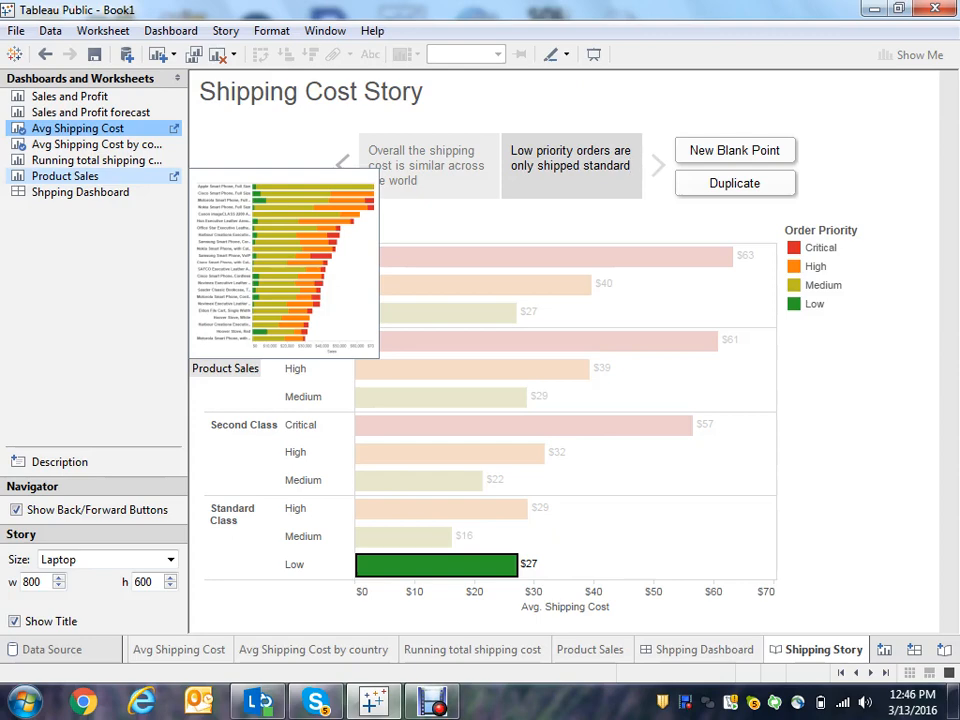
- Add the Product Sales sheet to the story, highlight the Medium order priority, and update the point
click(65, 176)
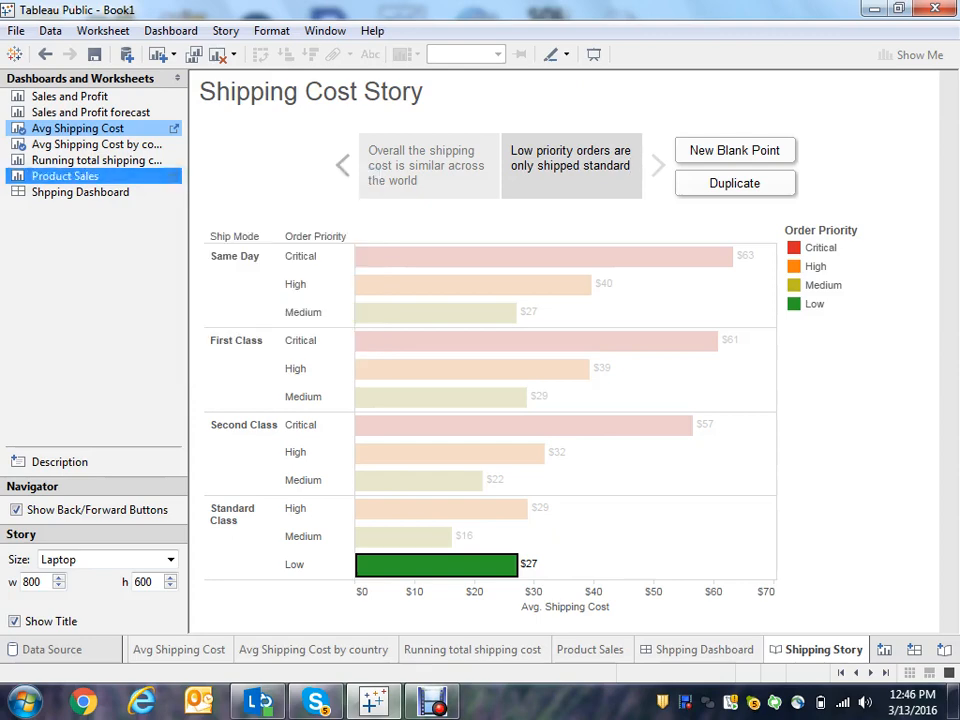
double_click(65, 176)
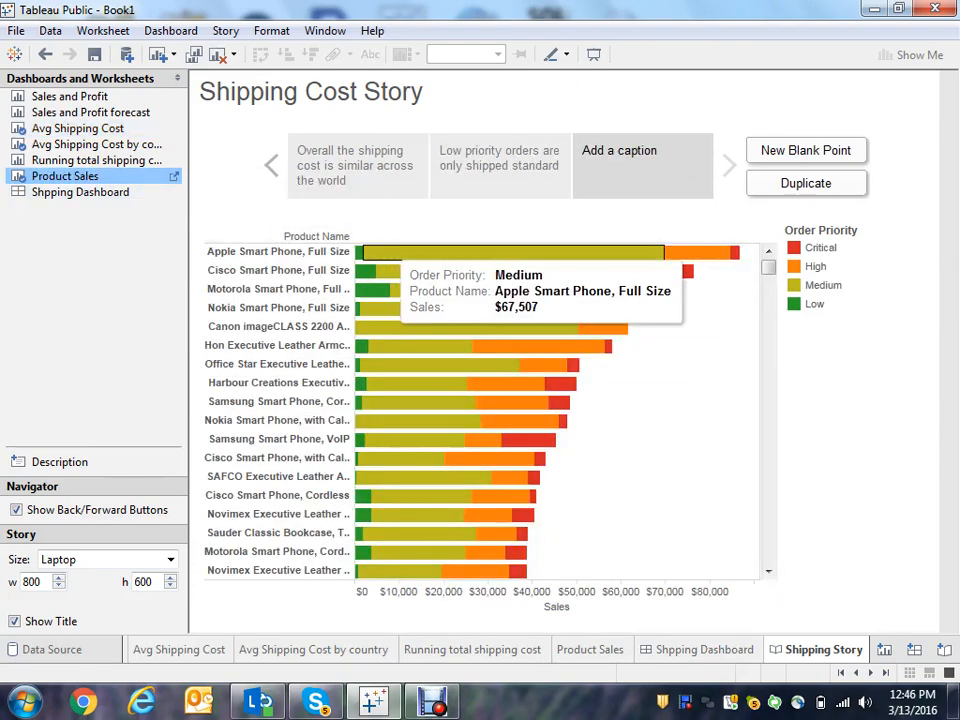
click(430, 253)
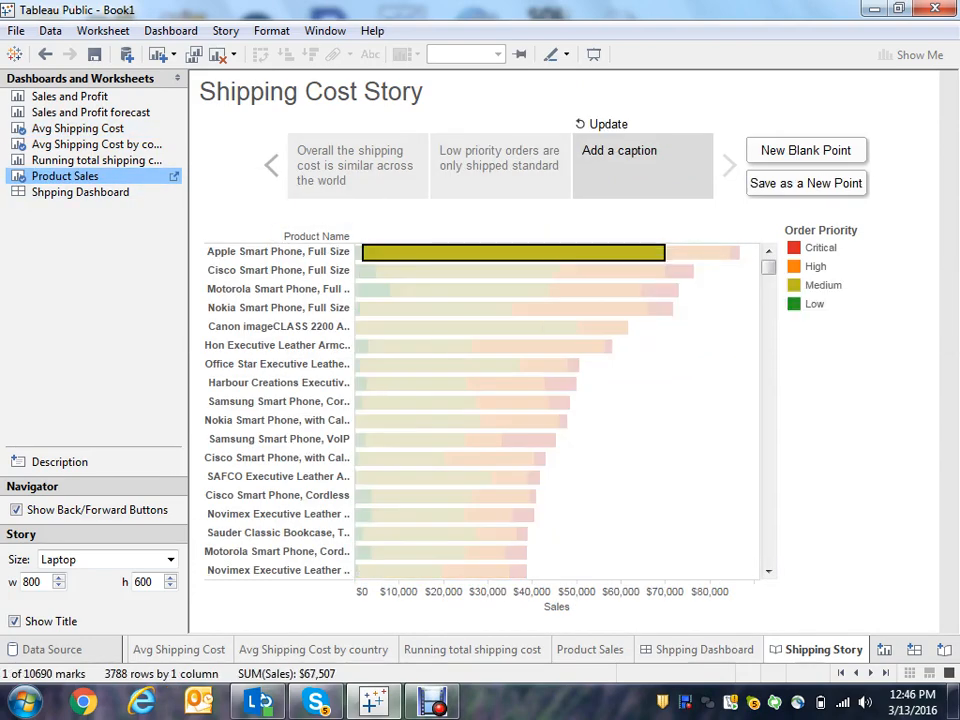
click(823, 285)
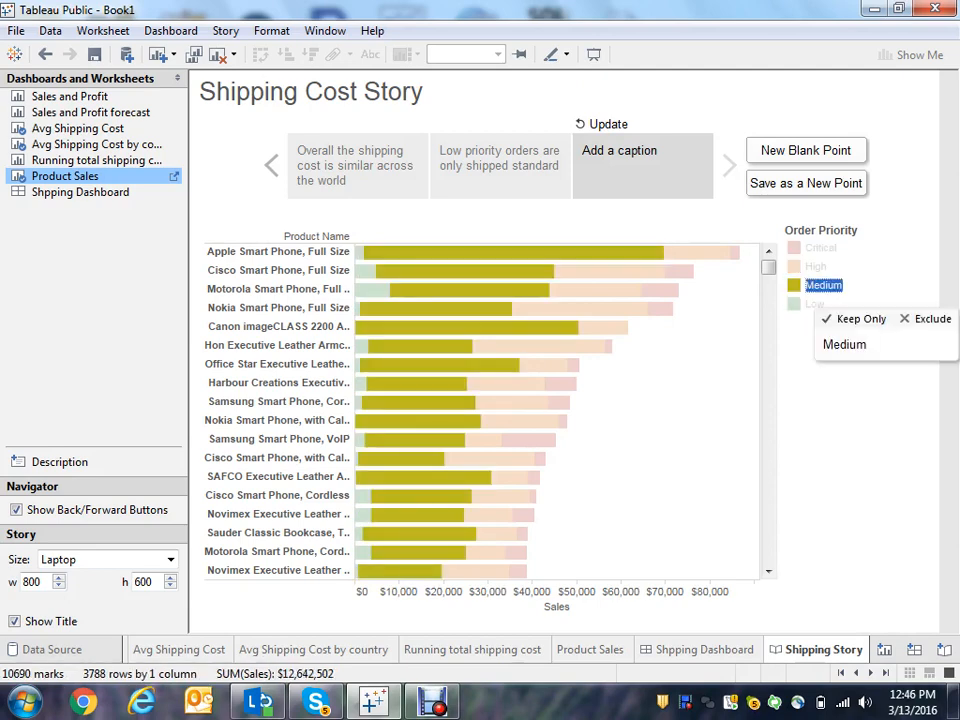
click(607, 124)
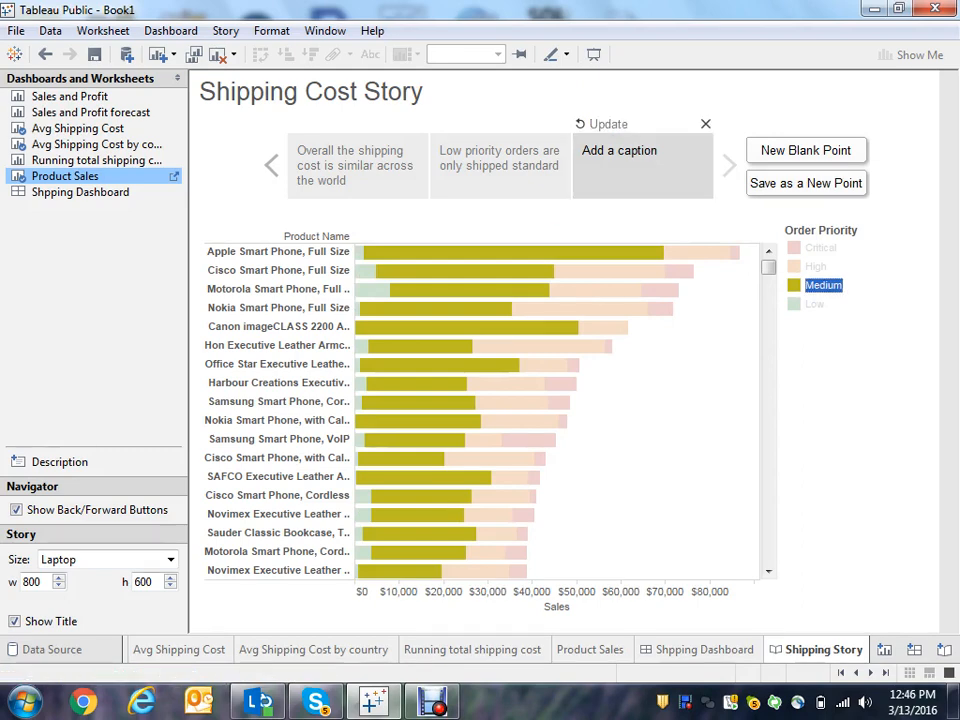
- Enter the story point caption "Most of the orders are medium"
click(640, 155)
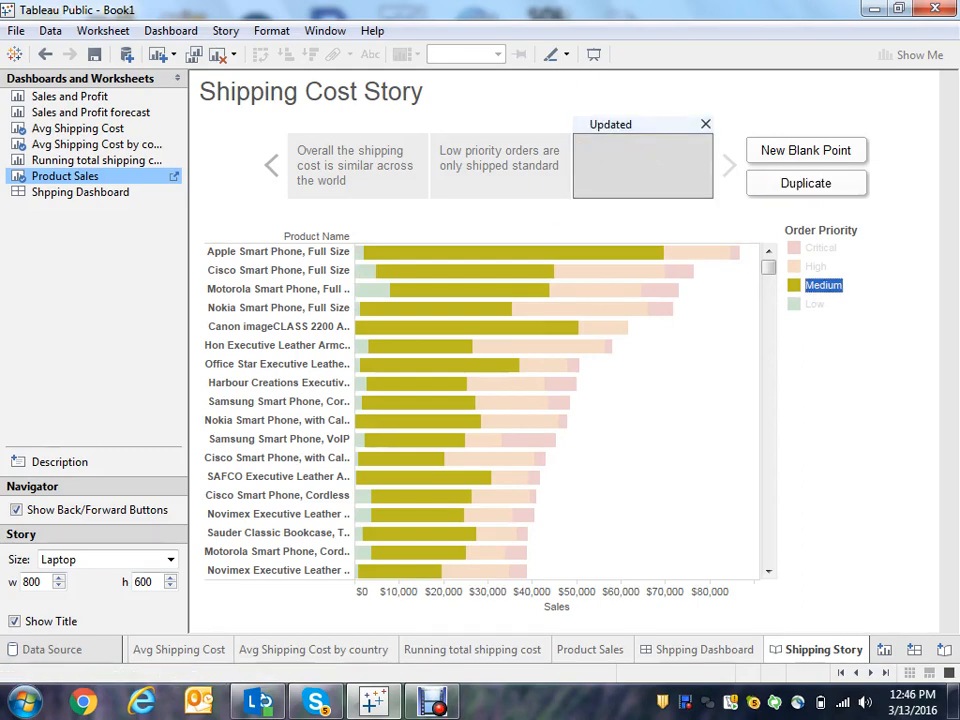
text(Most of the ordrs)
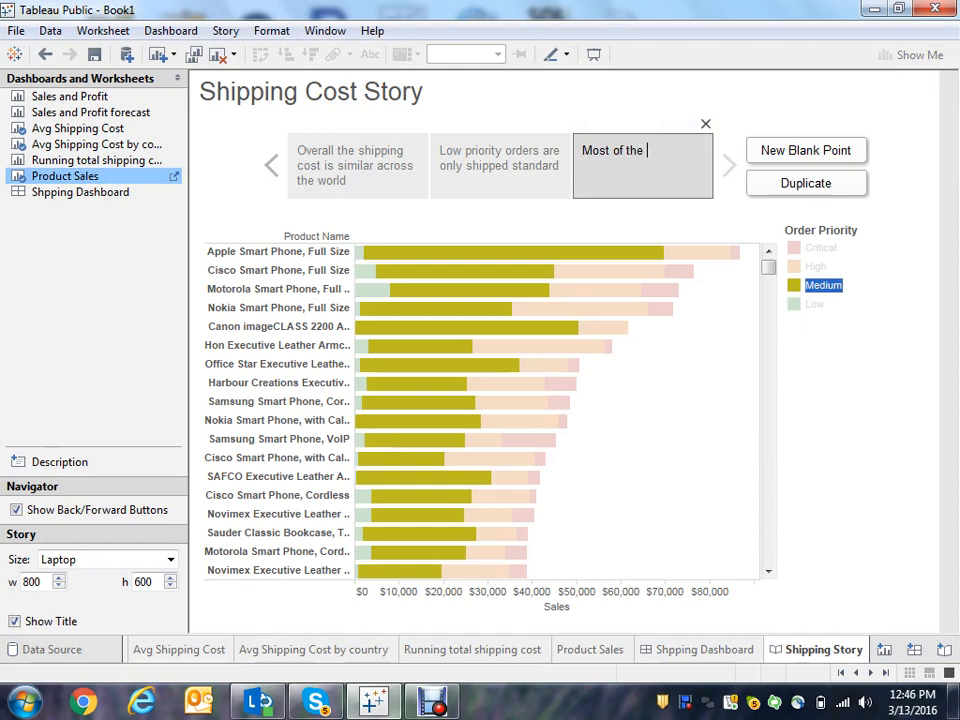
key(BackSpace)
text(ers o)
key(BackSpace)
text(a)
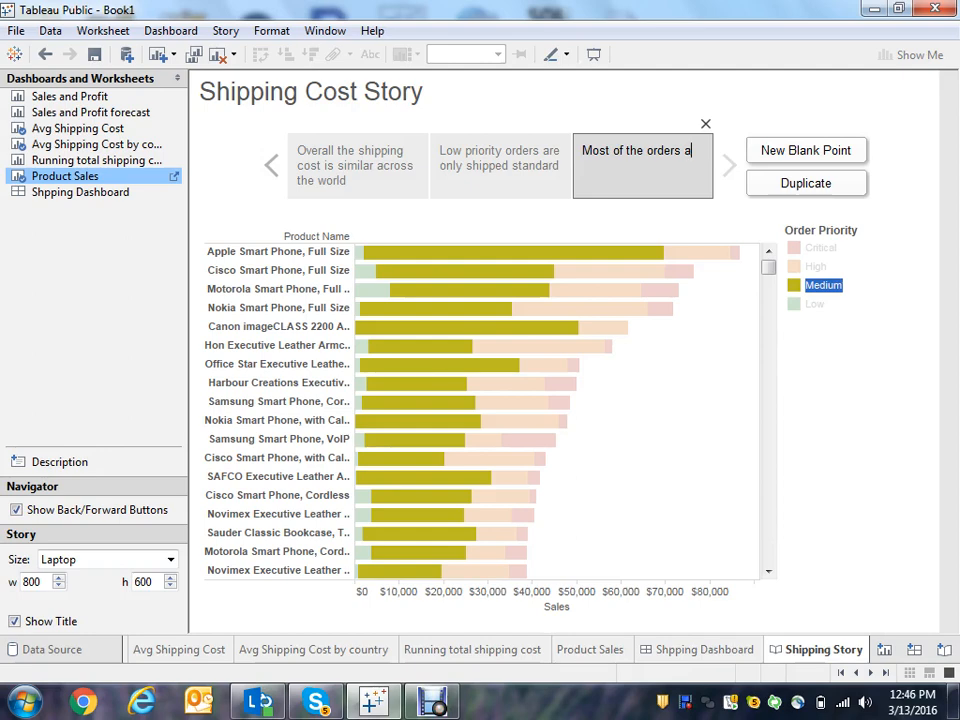
text(re medium)
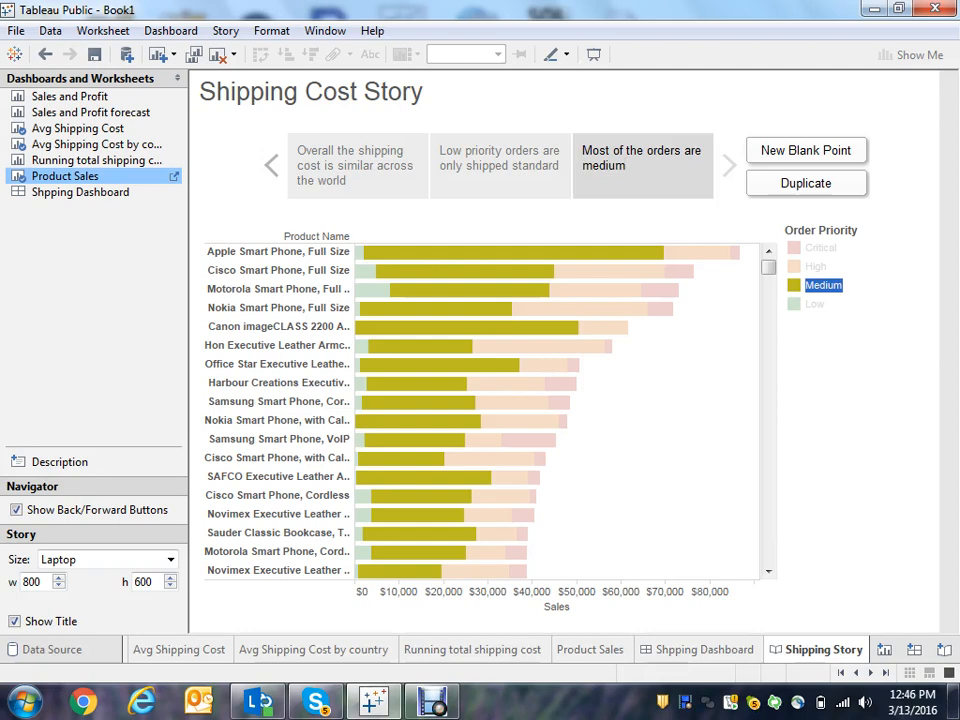
- Add the Shpping Dashboard to the story and set the dashboard size to Fit to Shipping Story (784 x 436)
drag(80, 192, 192, 186)
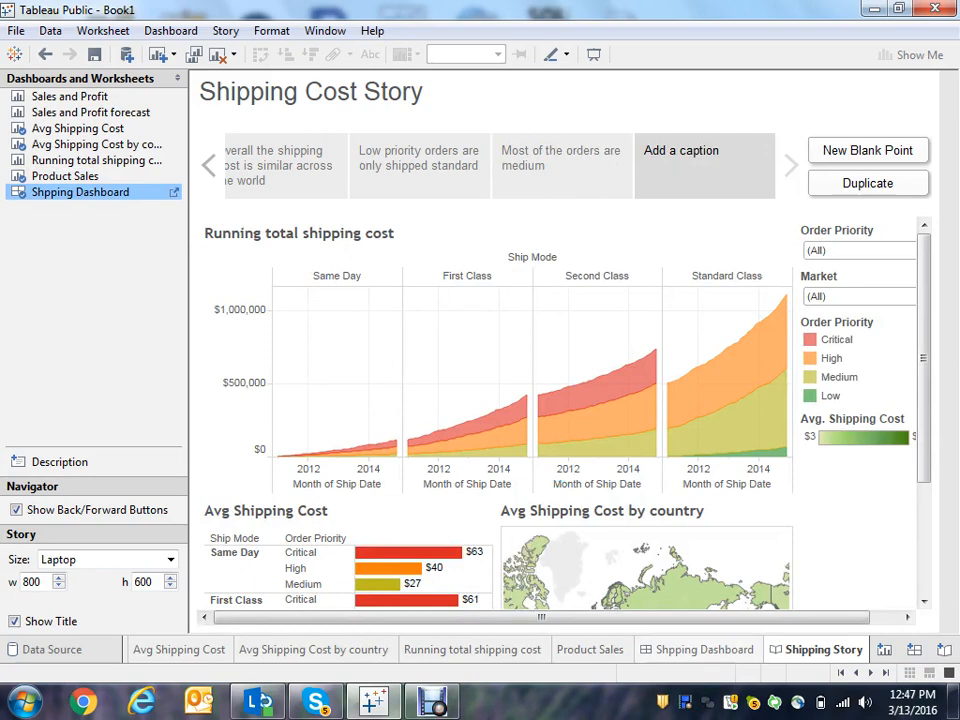
click(704, 650)
click(862, 460)
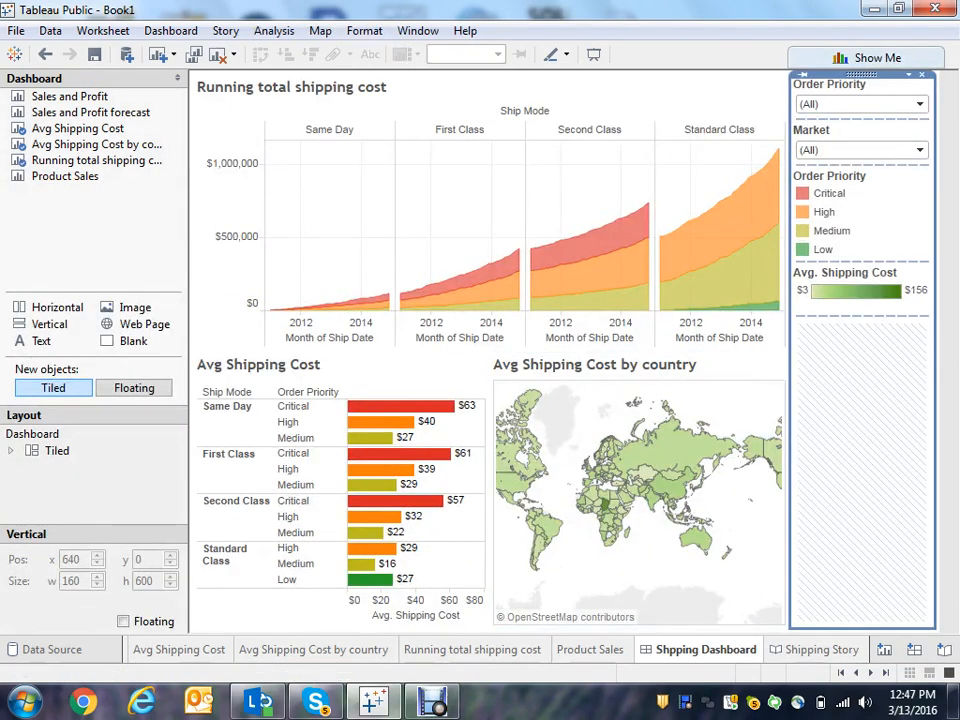
click(948, 430)
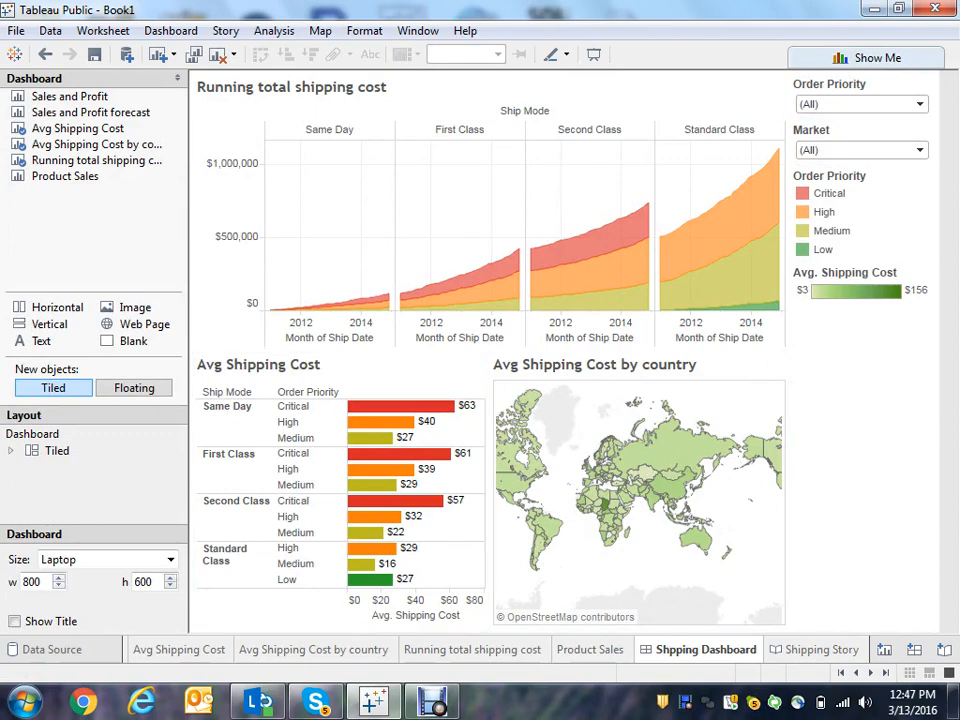
click(170, 560)
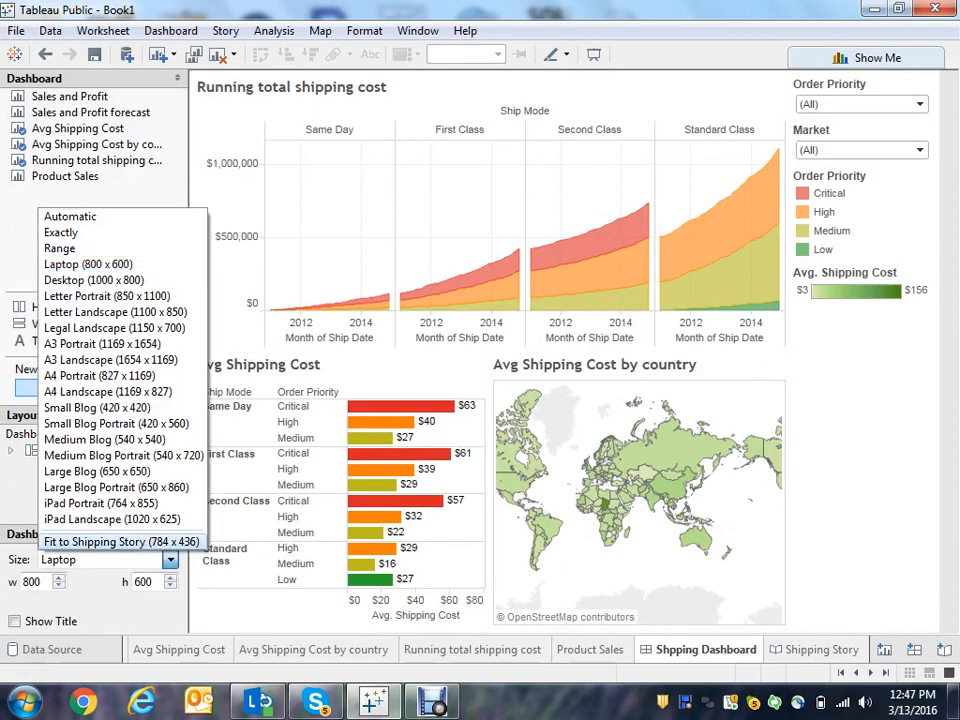
click(120, 541)
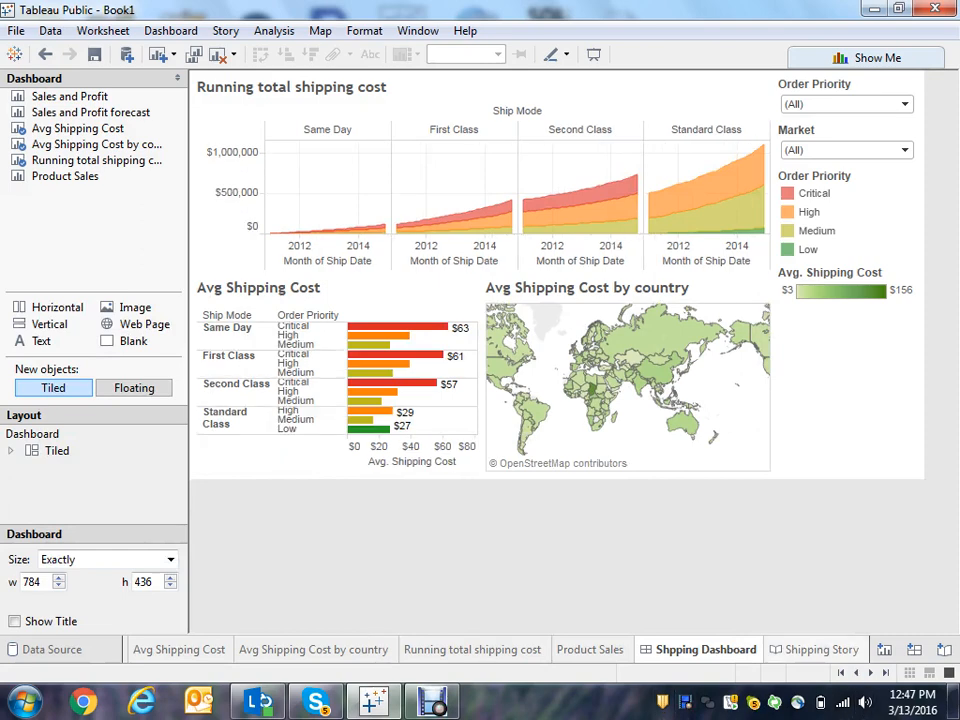
click(816, 650)
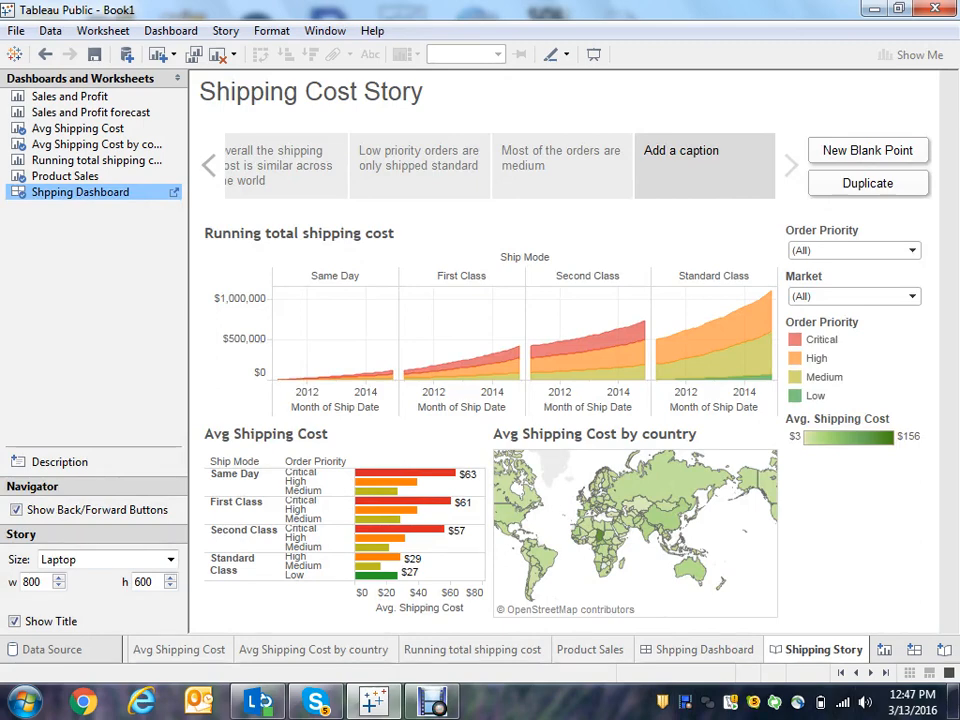
- Enter the story point caption "analyze the shipping by changing filers"
click(697, 157)
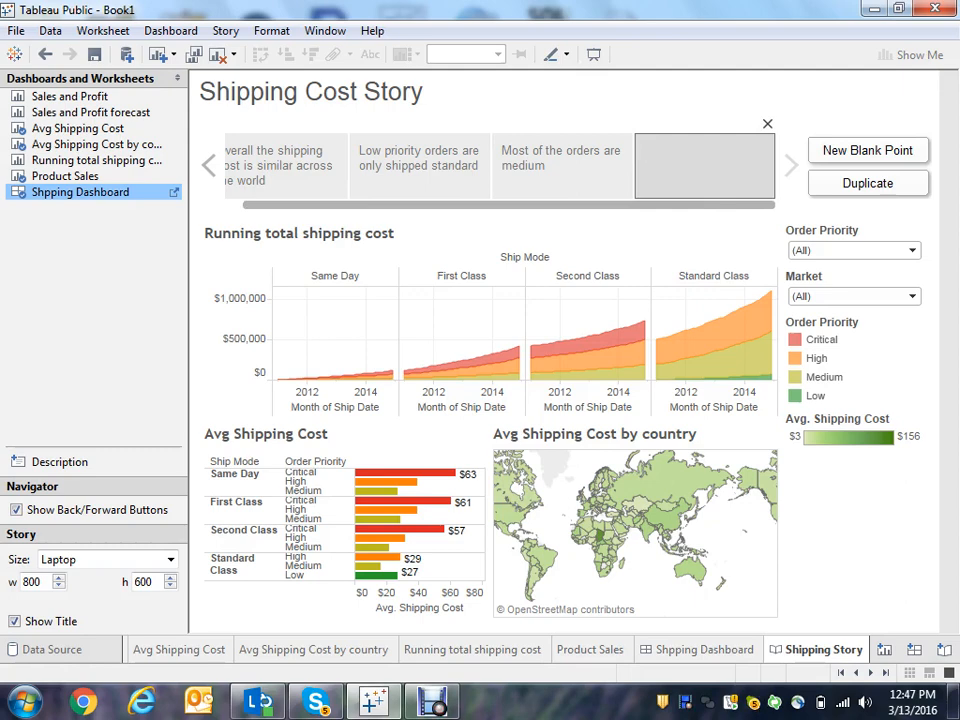
text(analyze )
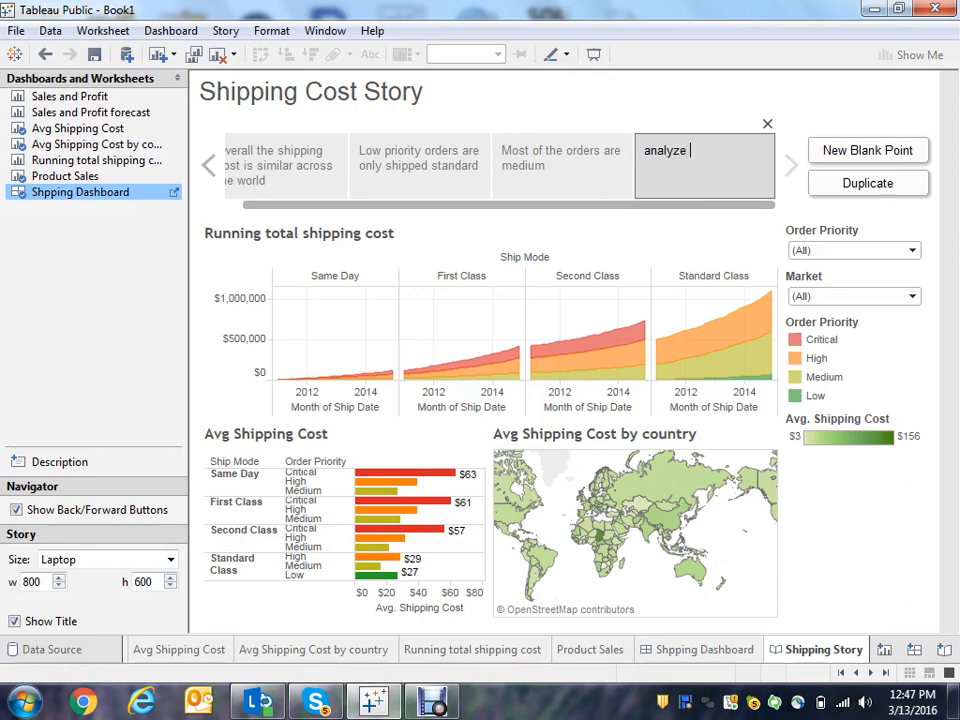
text(the shipping by)
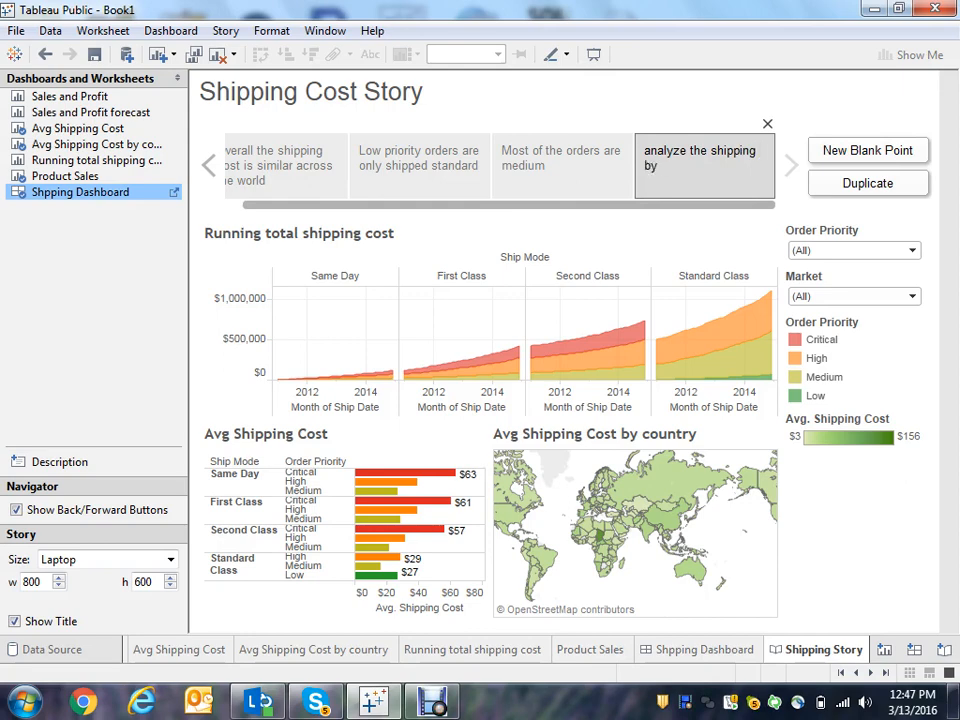
text( changing filers)
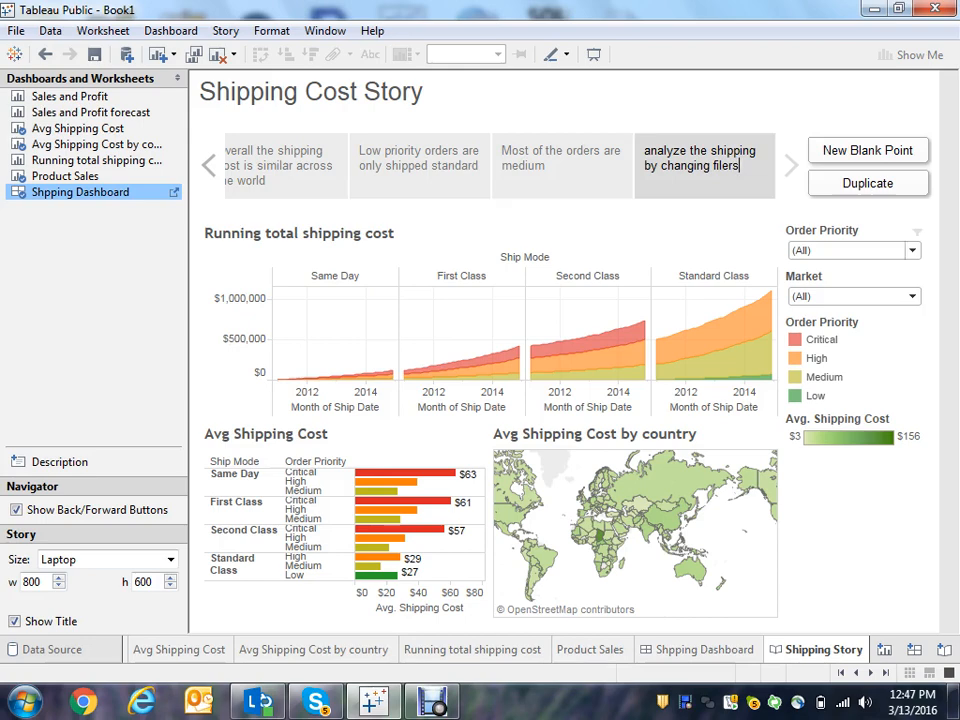
- Try filtering Order Priority to Critical only, then restore all values
click(912, 251)
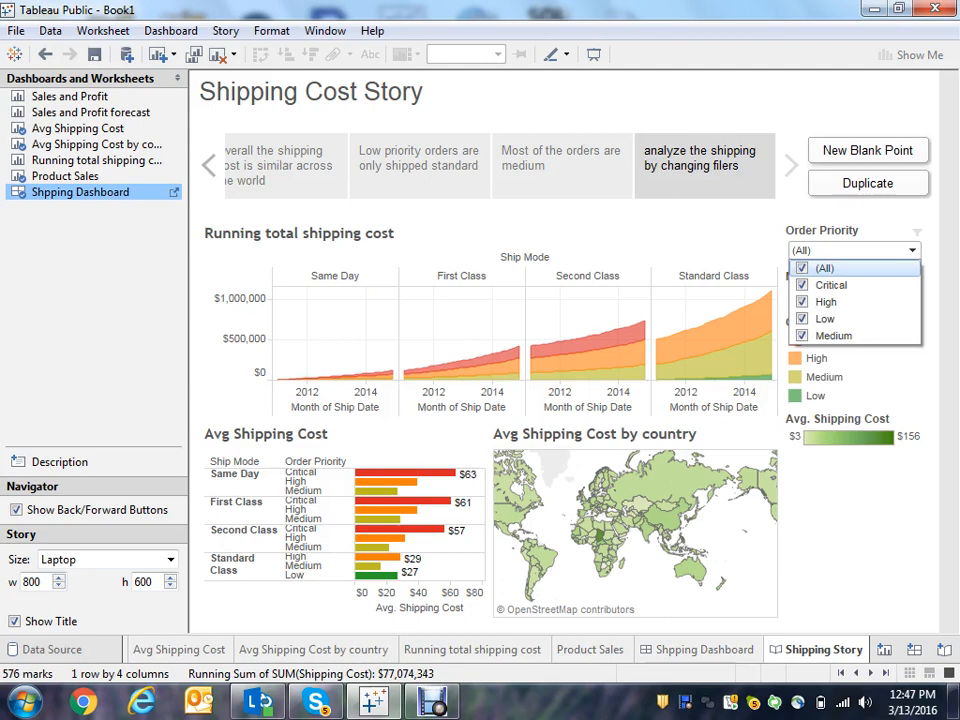
click(802, 268)
click(802, 285)
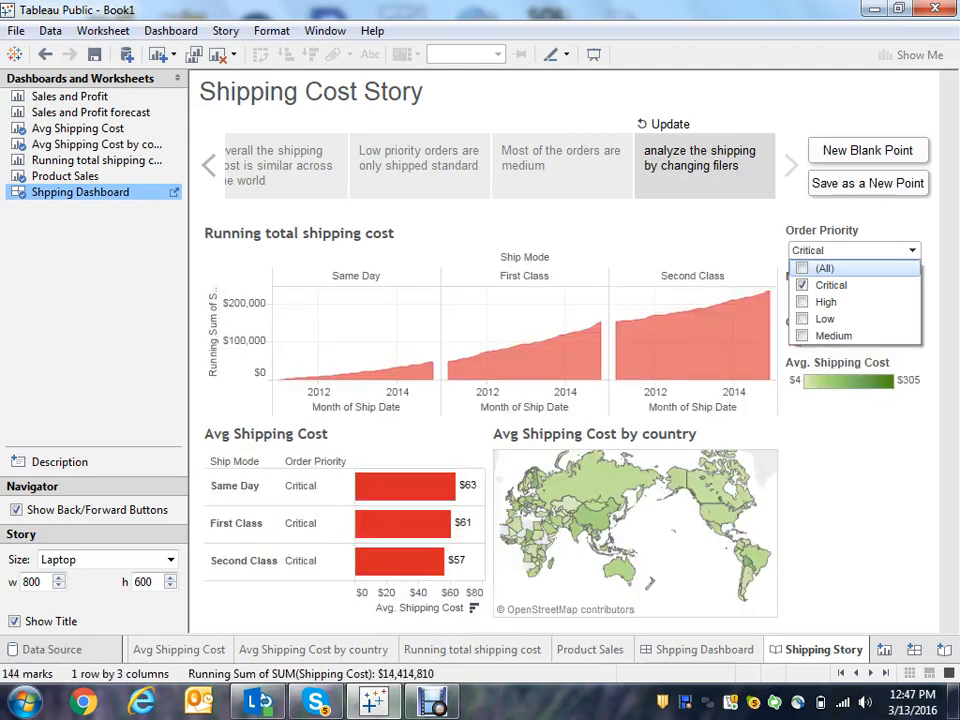
click(802, 268)
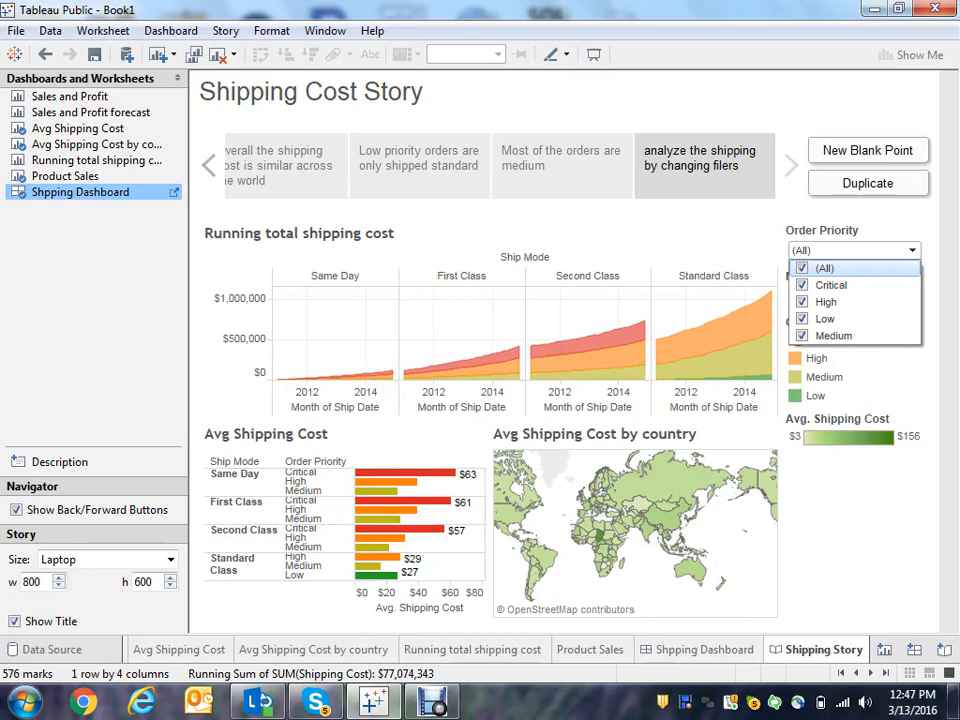
key(Escape)
- Start saving the workbook to Tableau Public and sign in with the account password
click(16, 30)
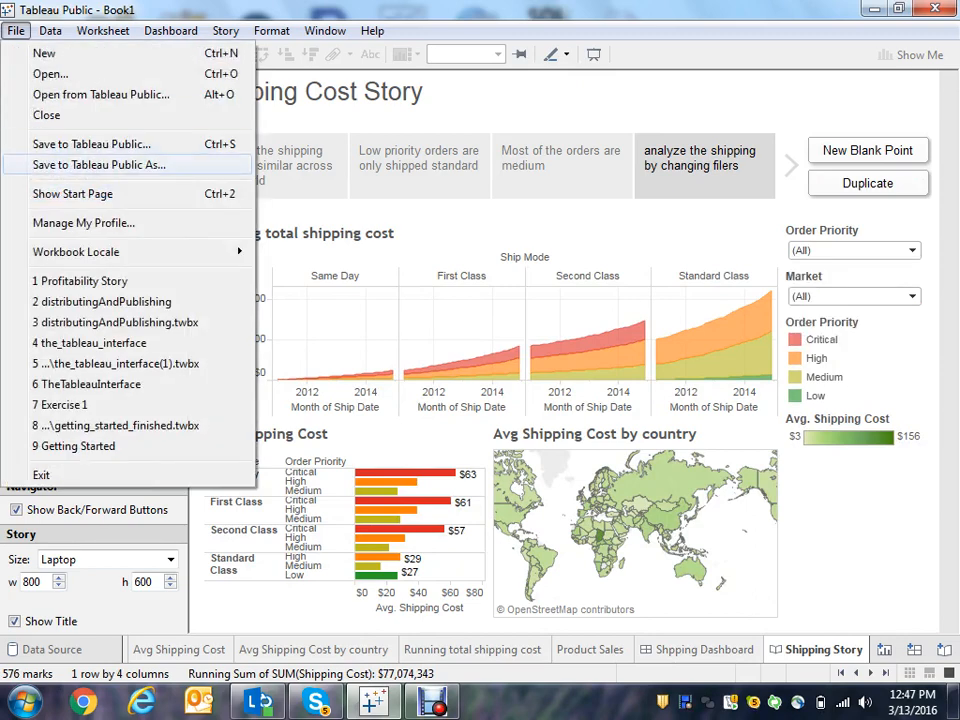
click(99, 165)
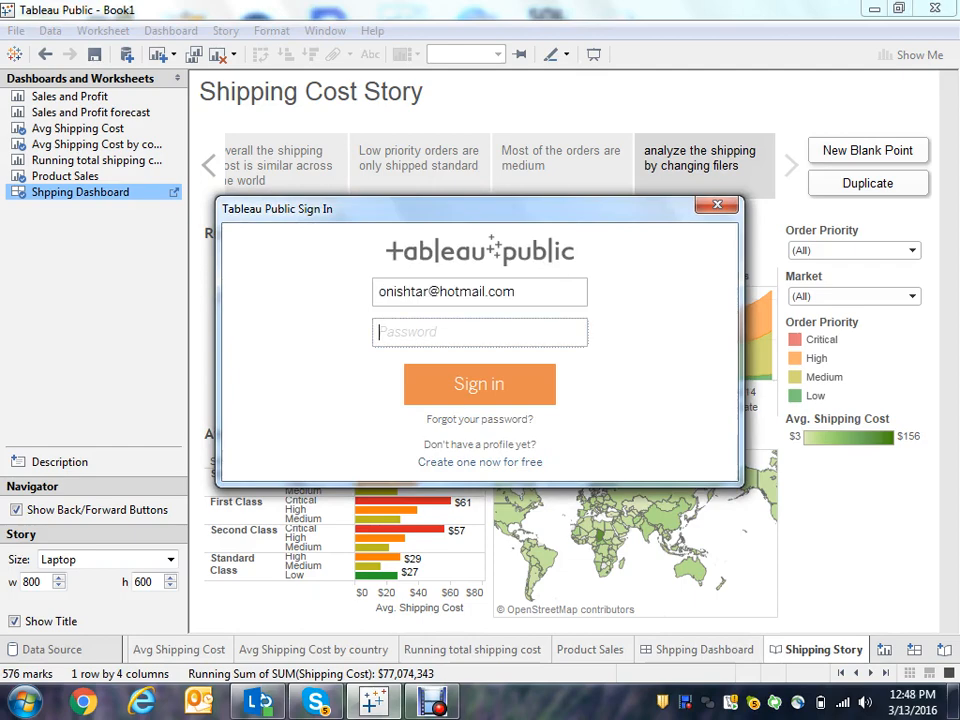
text(********)
click(480, 384)
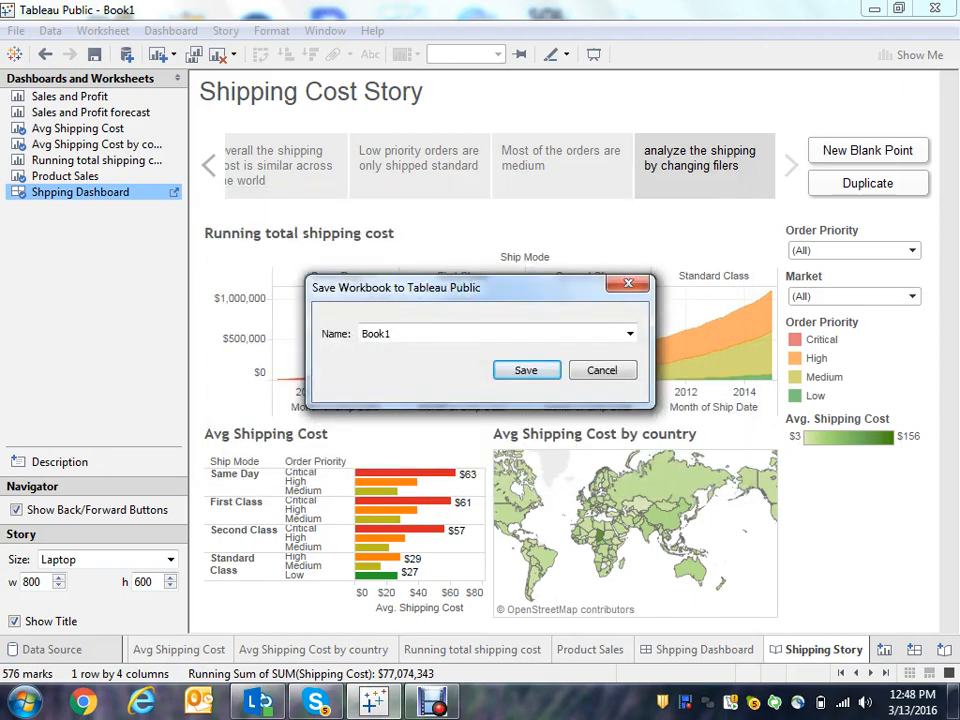
- Name the workbook "Shipping Cost Story" and save it to Tableau Public
key(BackSpace)
key(BackSpace)
key(BackSpace)
key(BackSpace)
text(Shipping COst)
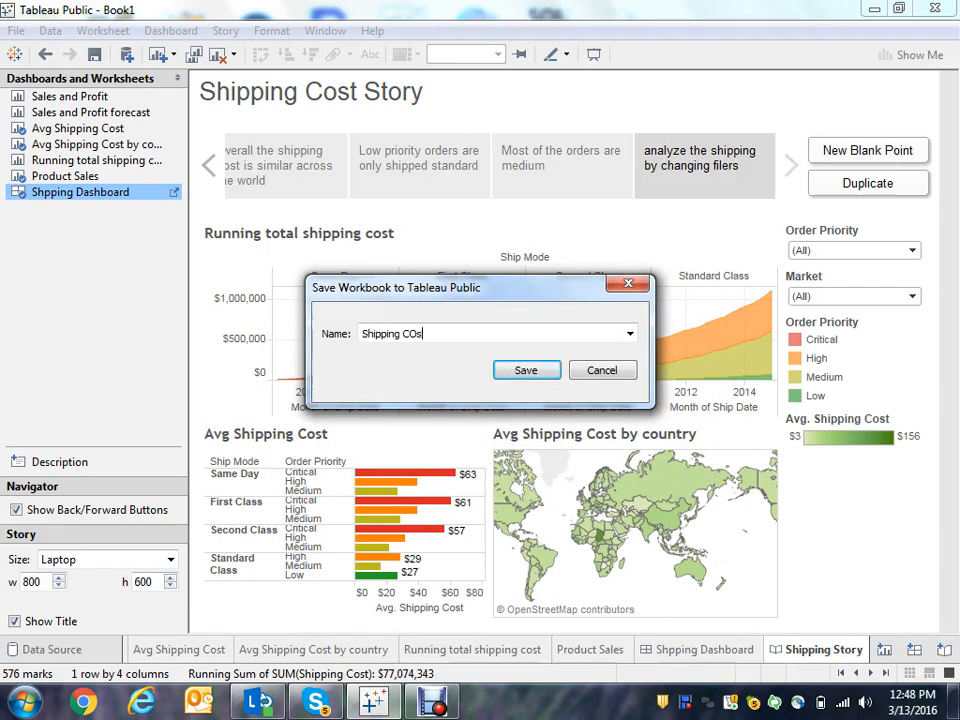
key(BackSpace)
key(BackSpace)
text(ost Stor)
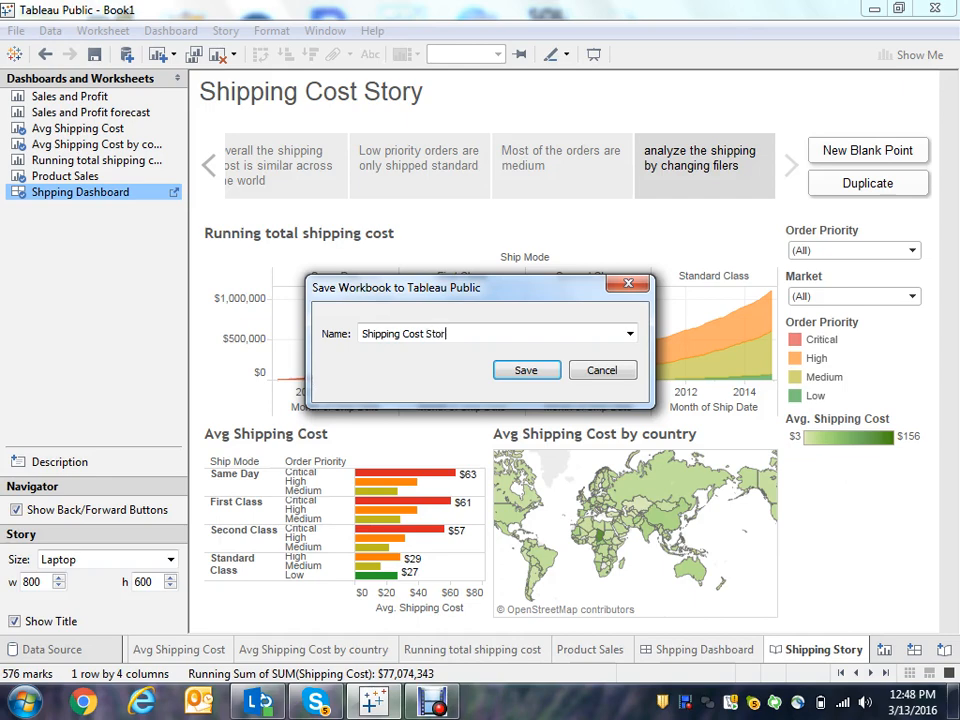
text(y)
key(Return)
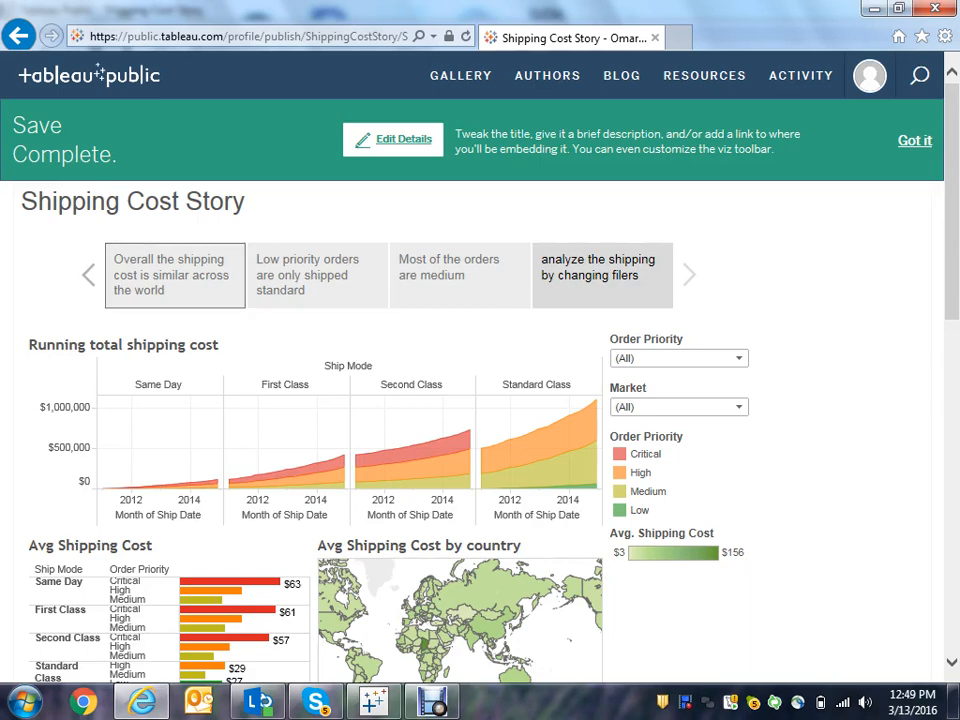
- Step through the four story points of the published Shipping Cost Story and dismiss the save banner
click(175, 275)
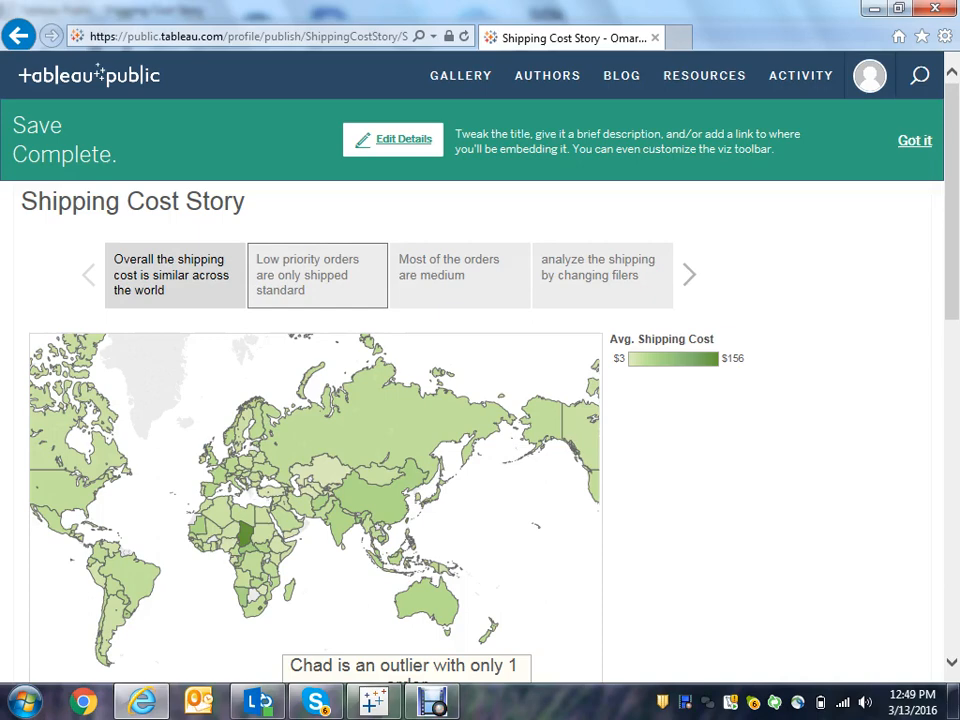
click(317, 275)
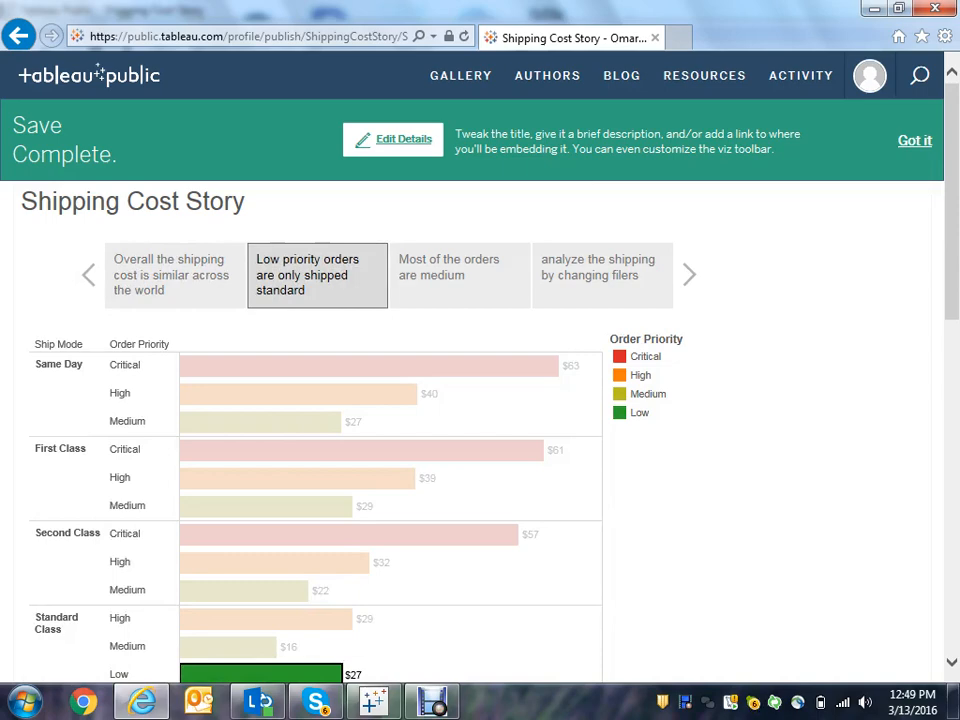
click(460, 272)
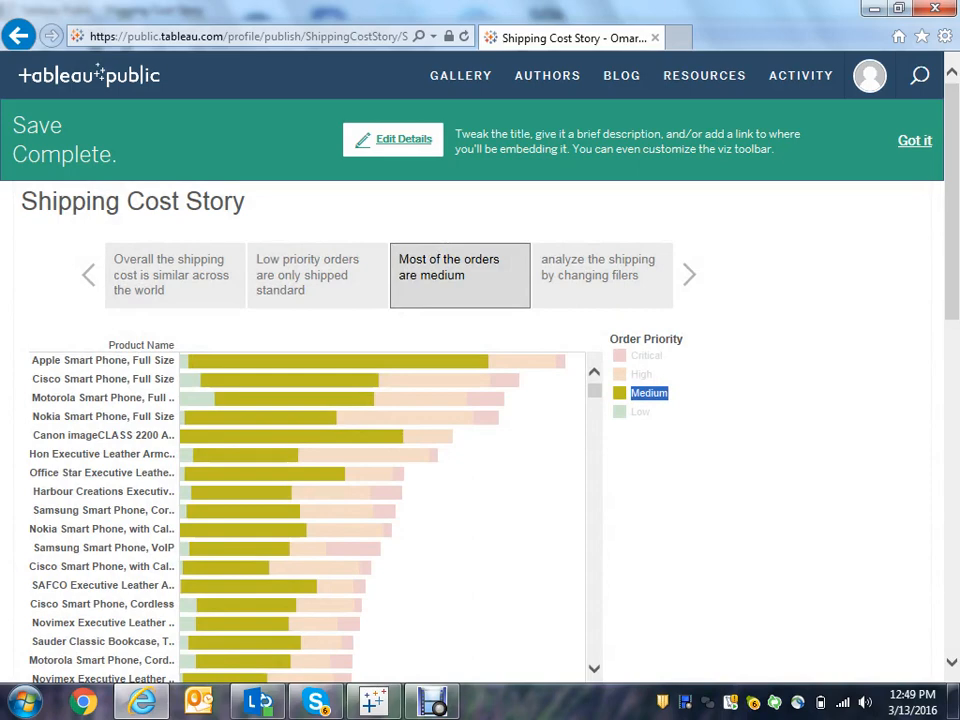
click(602, 272)
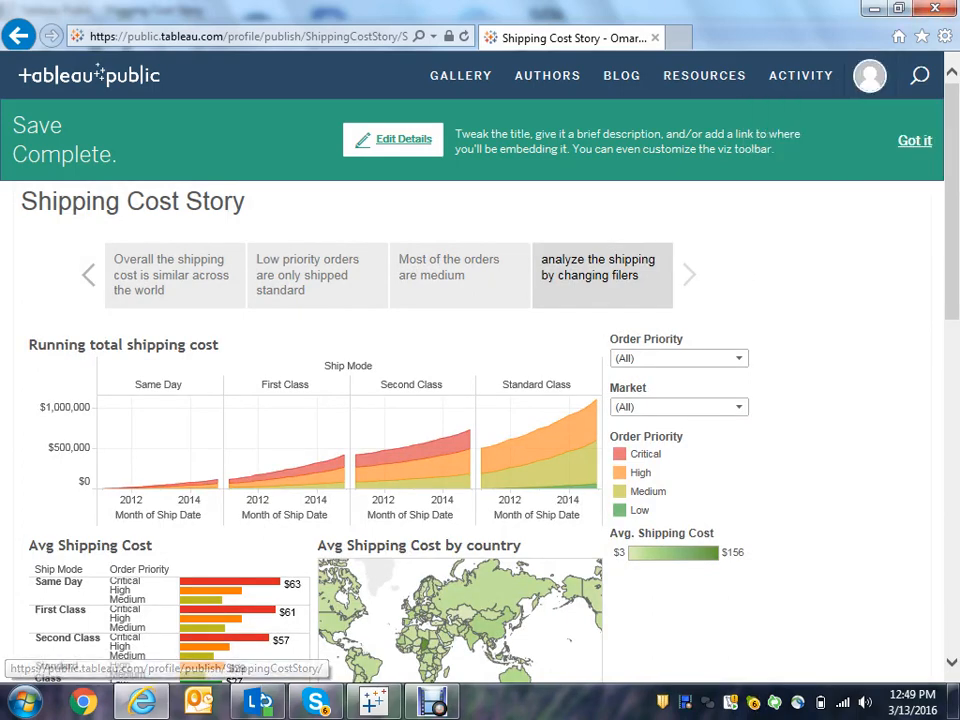
click(914, 141)
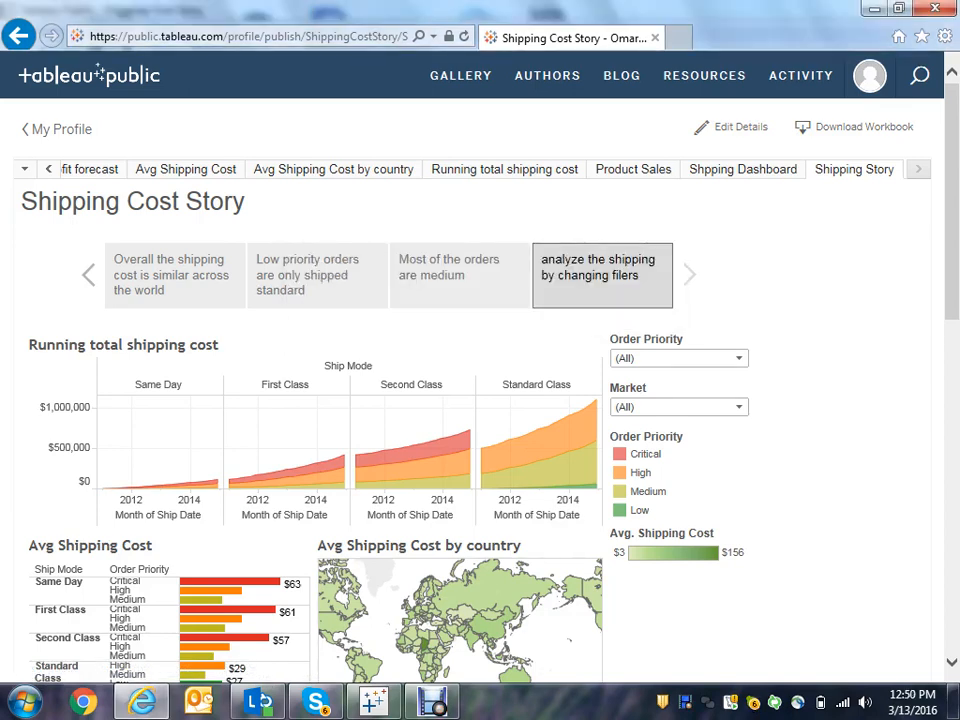
- Switch to Skype, sign out of it, and close its sign-in window
click(316, 701)
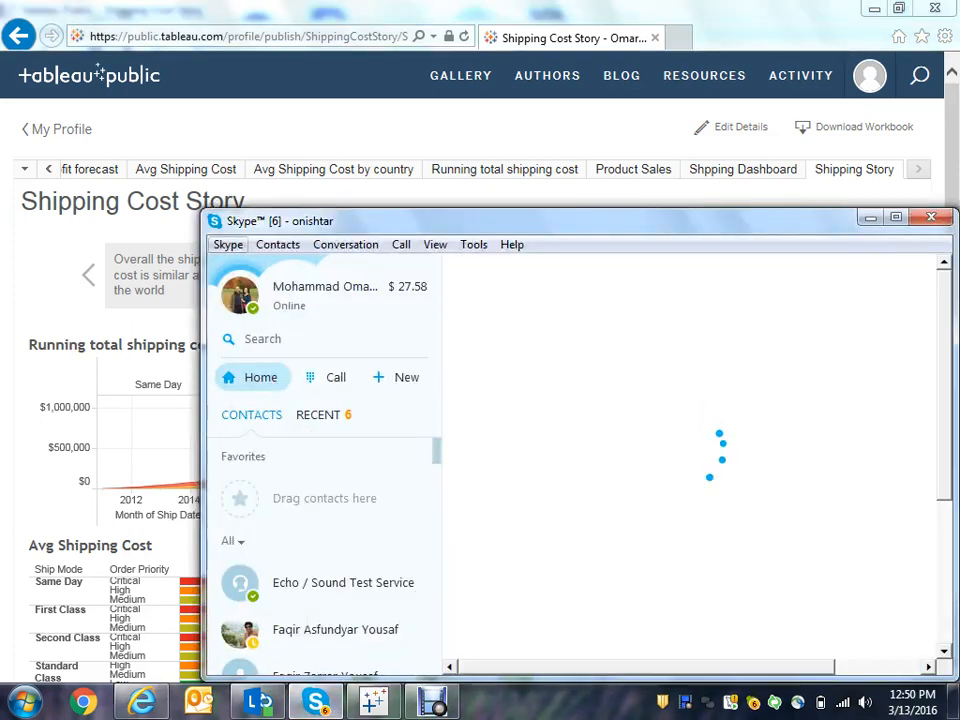
click(228, 245)
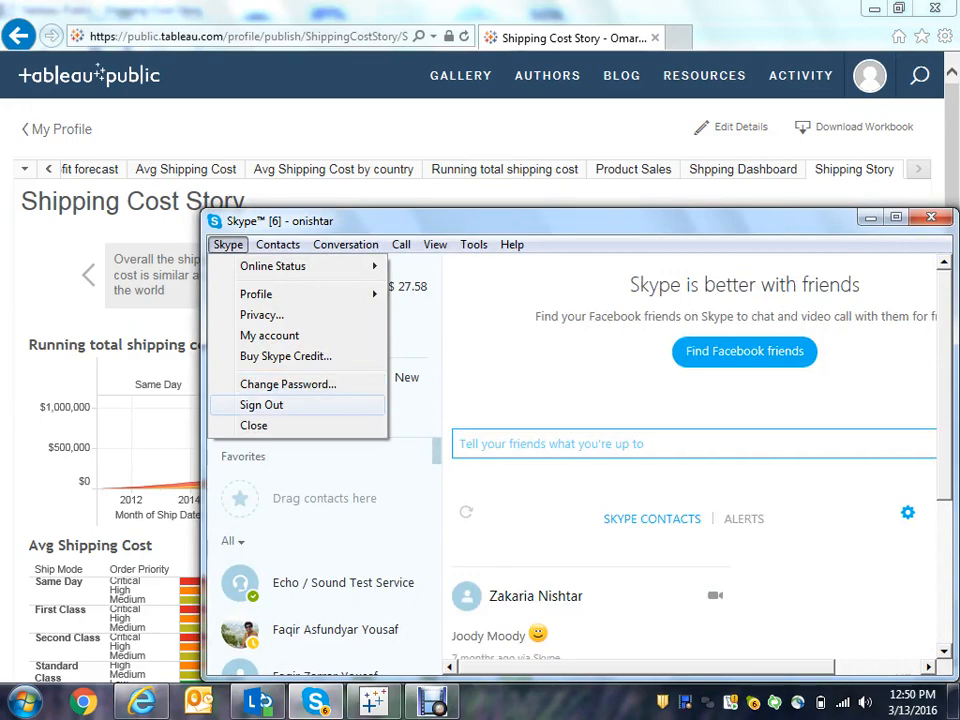
click(261, 405)
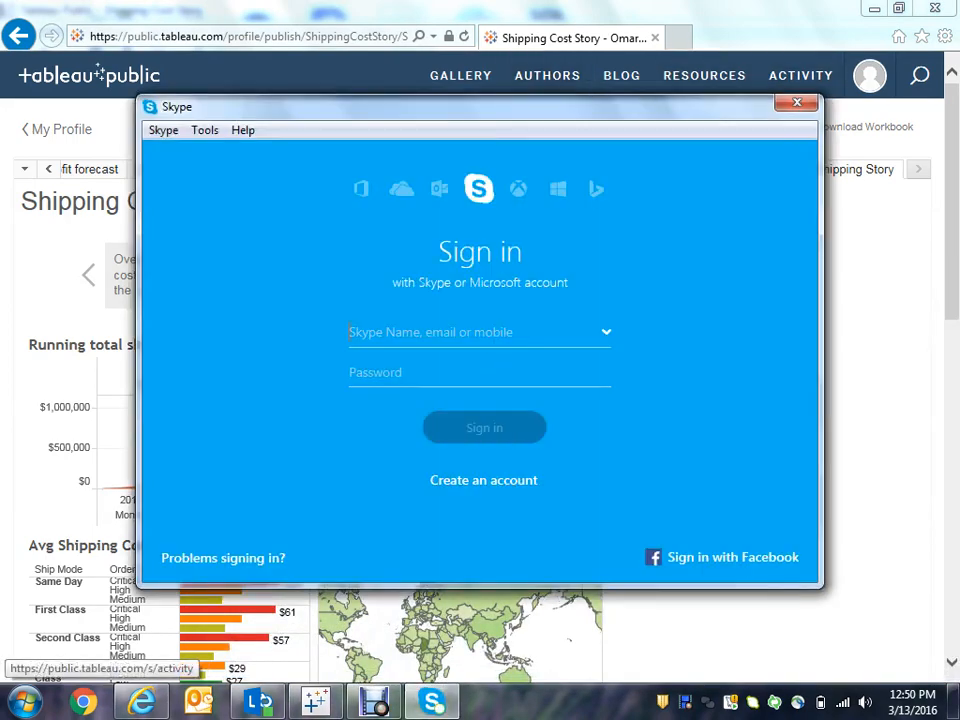
click(797, 102)
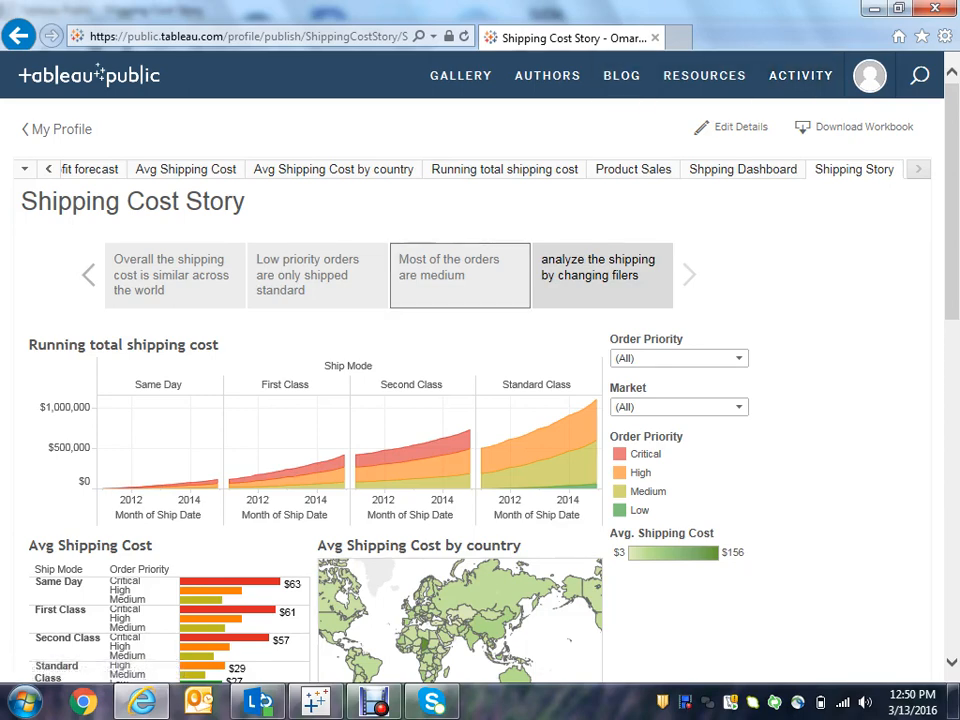
- Return to the first story point and scroll through the workbook's More Detail section
click(175, 275)
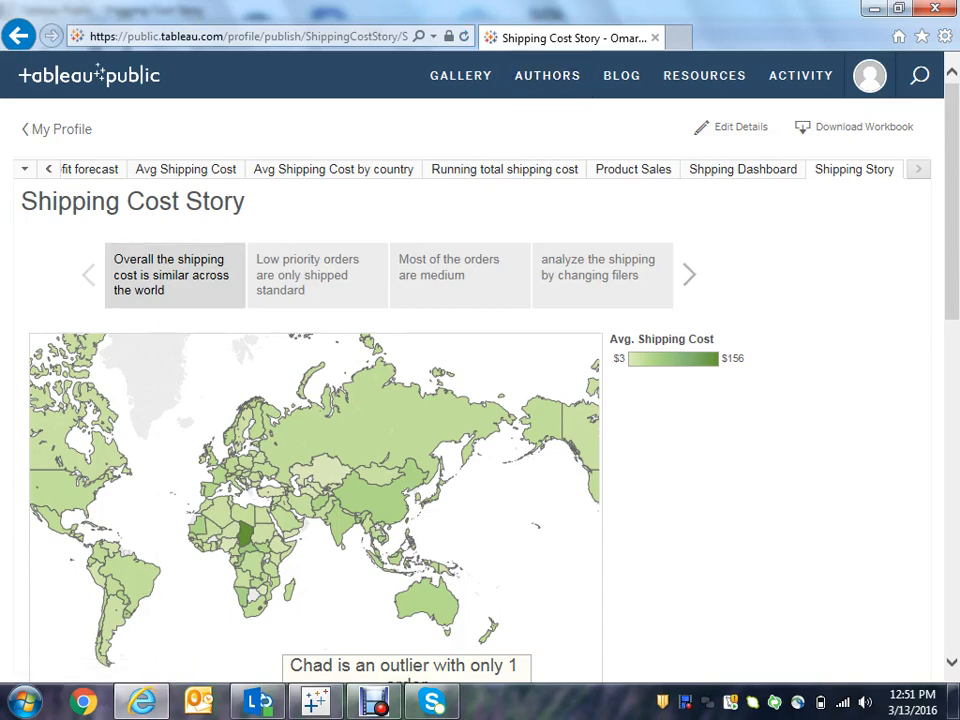
scroll(480, 390, down, 8)
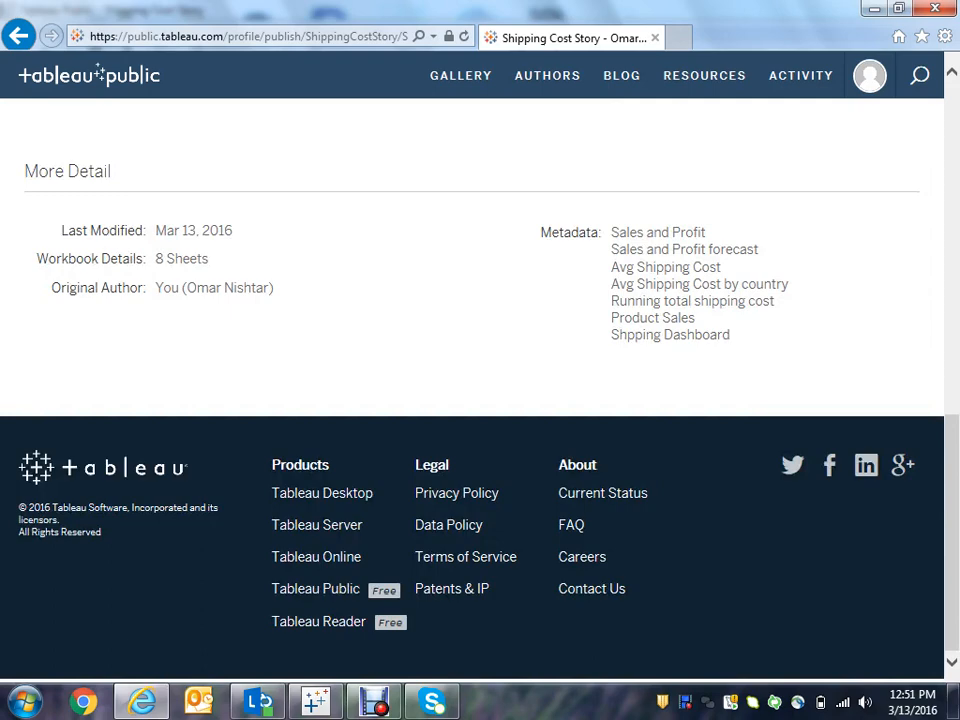
scroll(472, 390, up, 4)
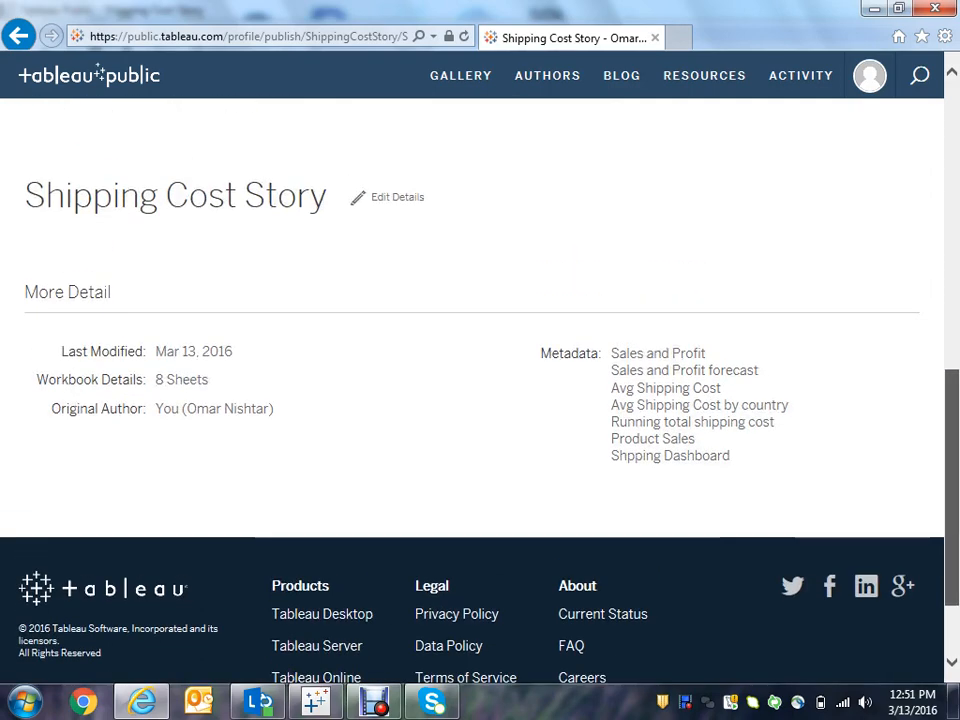
scroll(472, 390, up, 7)
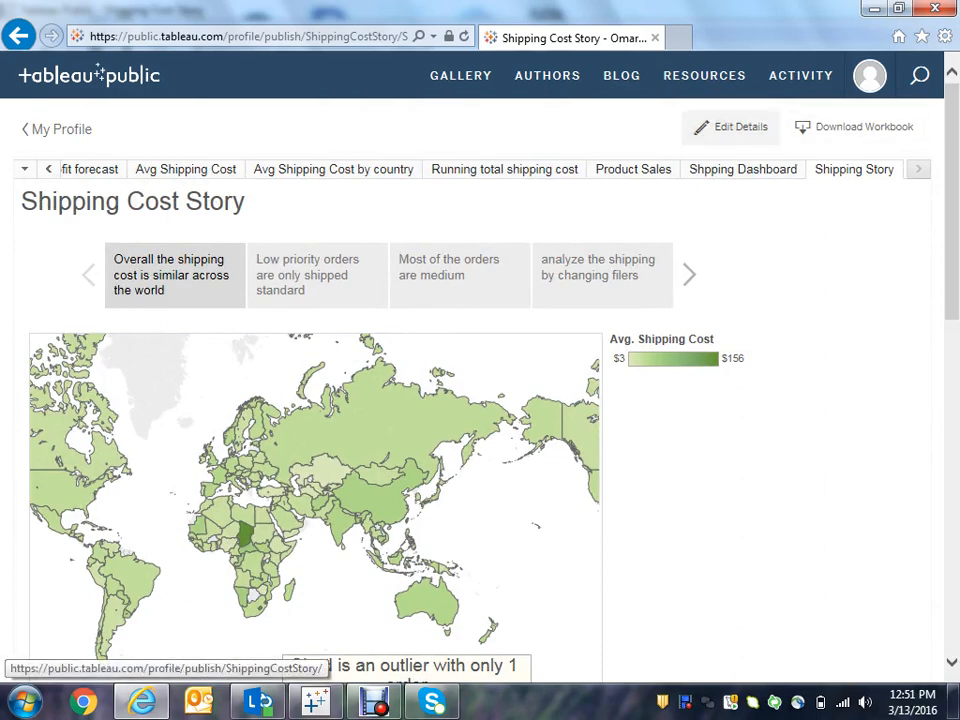
- Open the workbook's Edit Details form and review its title, description and toolbar settings
click(731, 127)
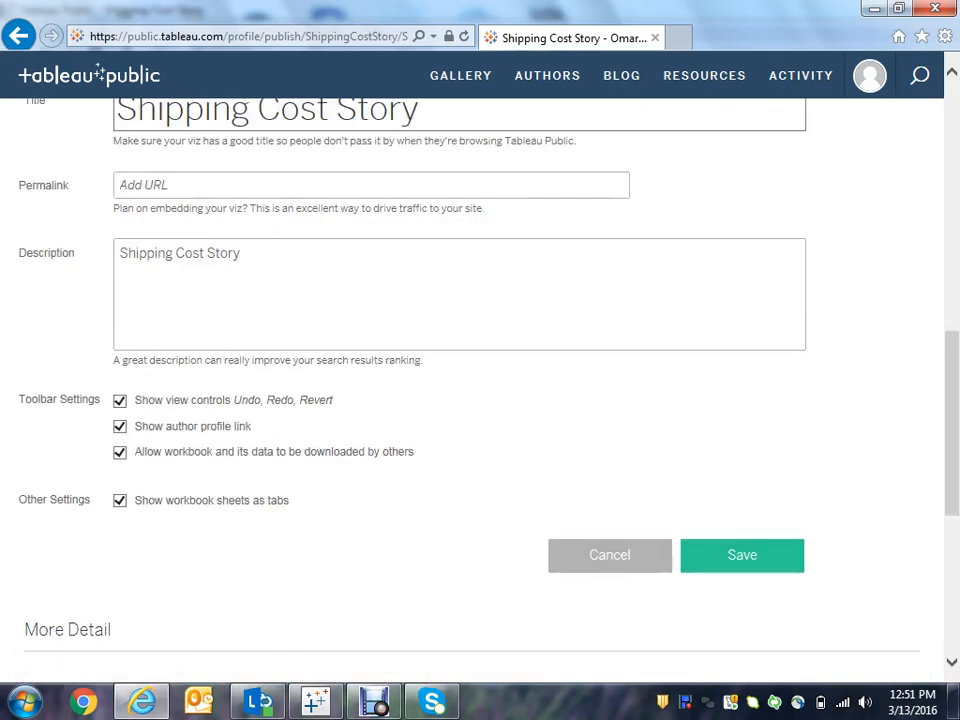
triple_click(268, 360)
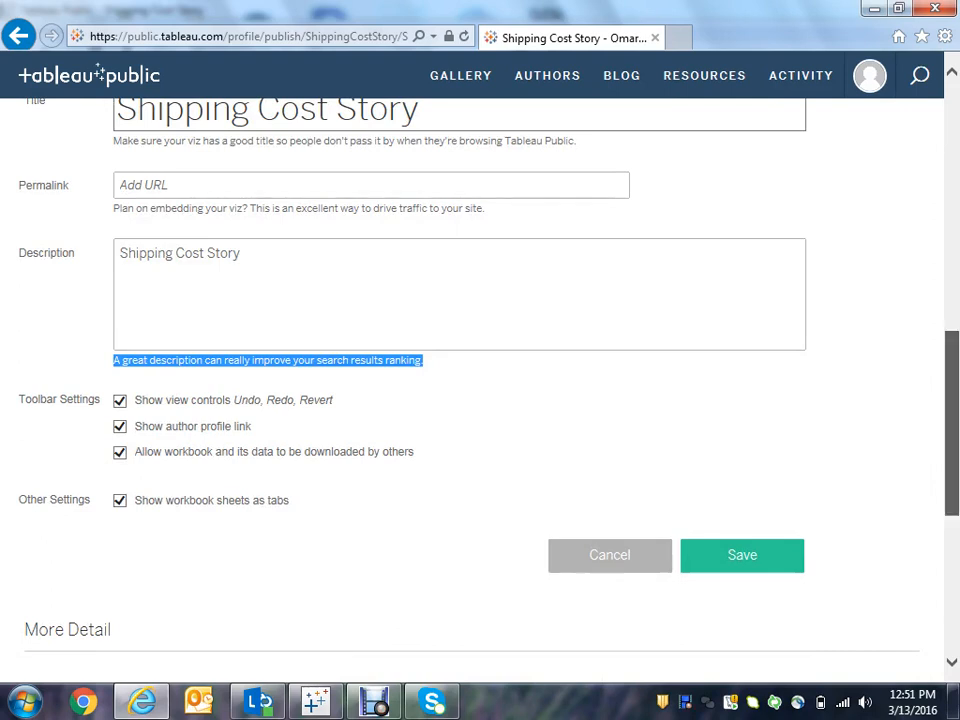
scroll(480, 380, up, 1)
drag(952, 408, 952, 399)
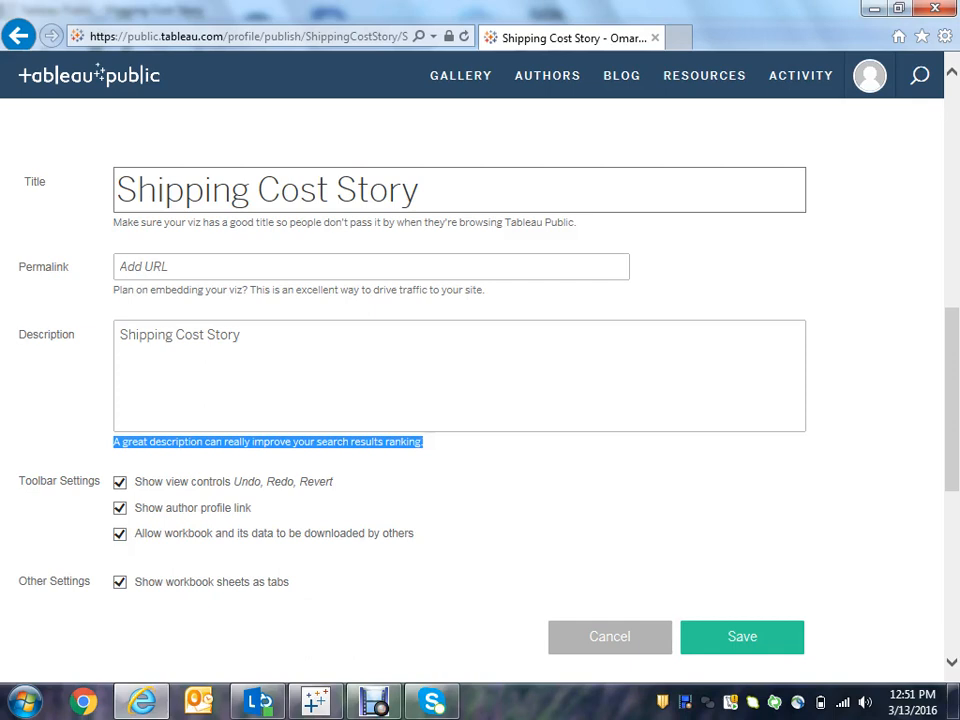
scroll(480, 400, up, 3)
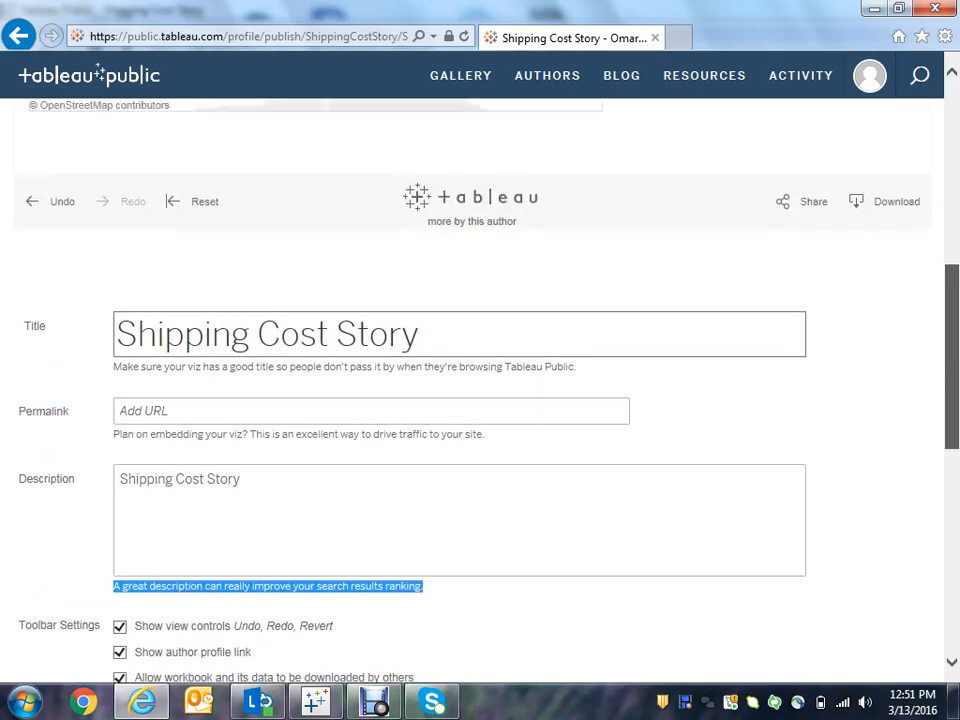
scroll(480, 400, up, 3)
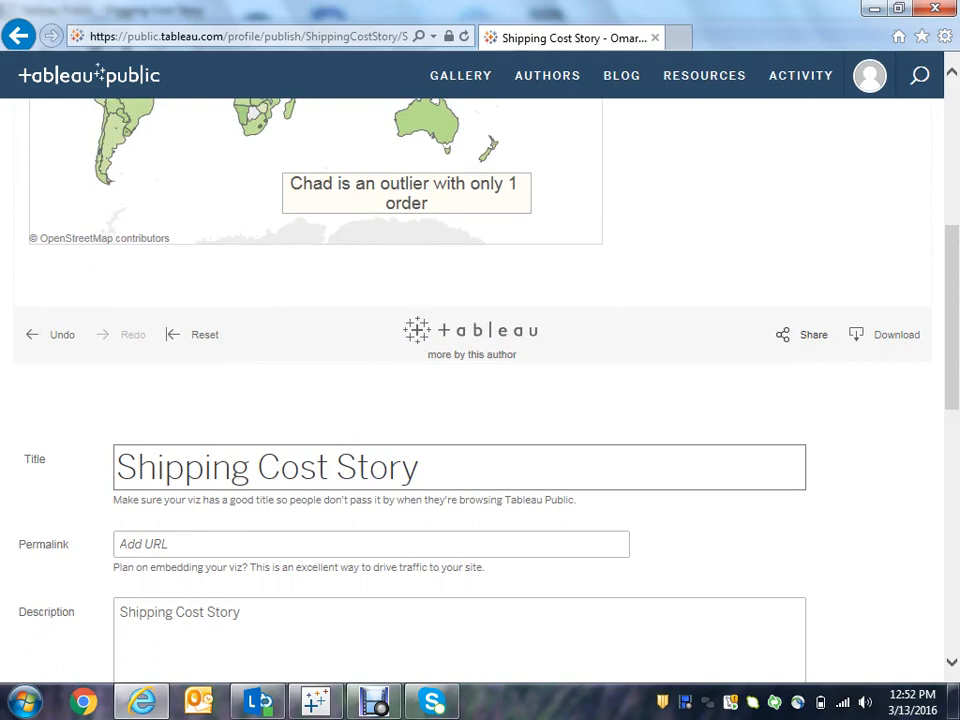
- Open the story's Share options, select its link, and start an e-mail containing that link
click(802, 335)
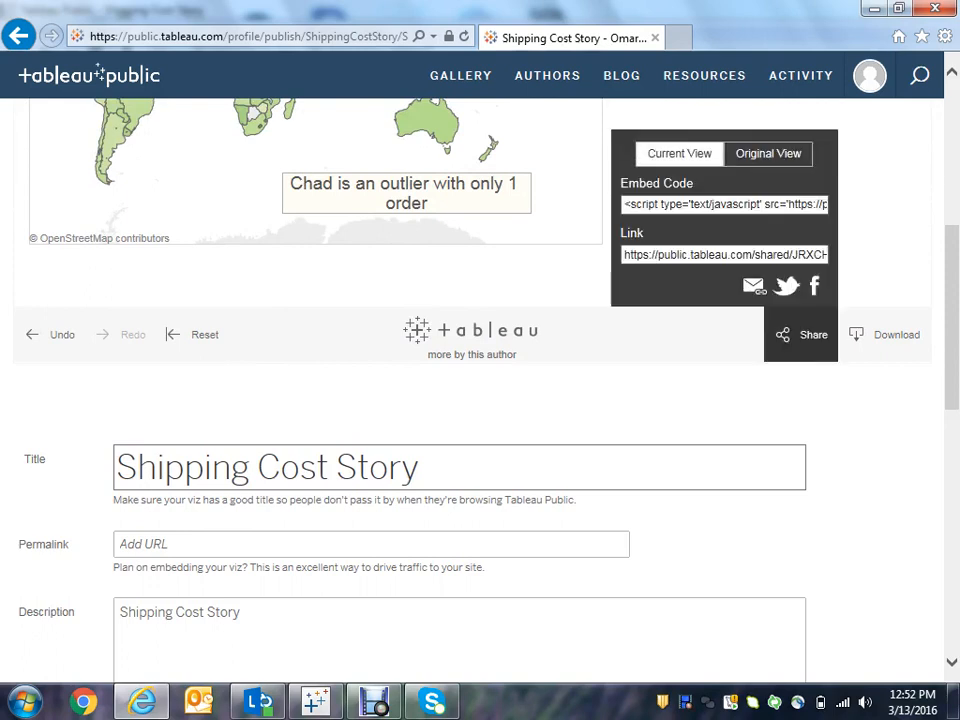
click(724, 255)
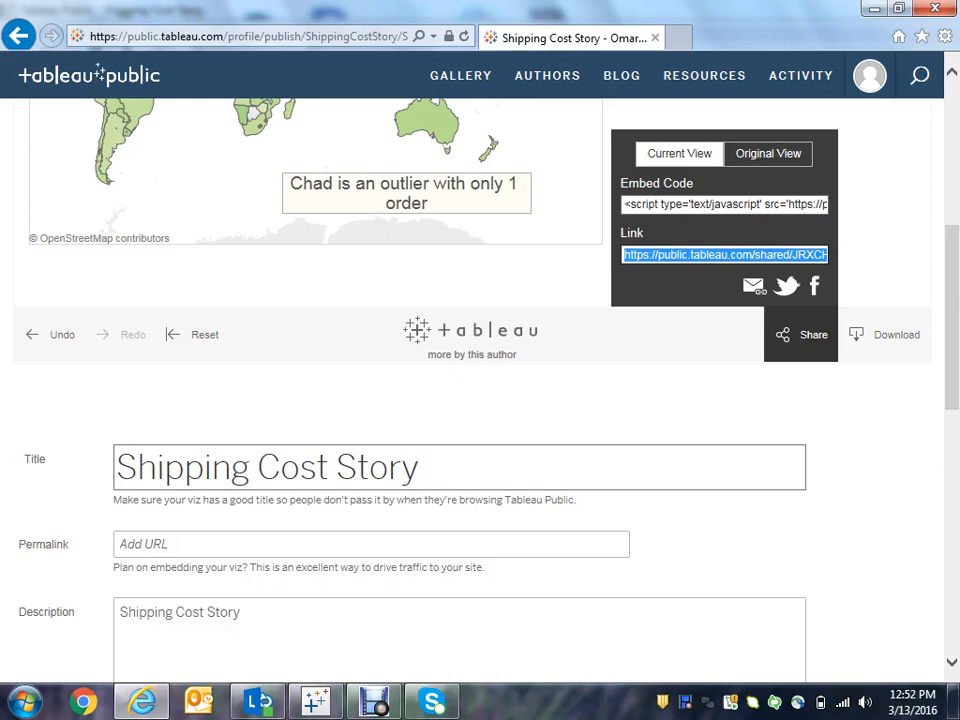
click(753, 287)
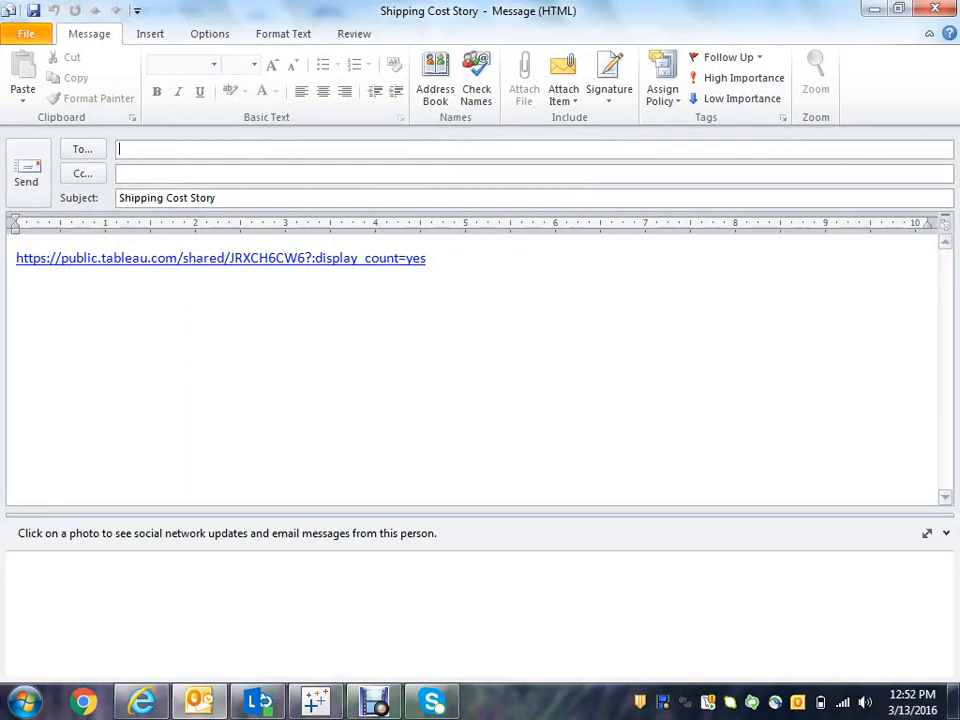
- Address the e-mail to the recipient's e-mail address and send the Shipping Cost Story link
text(a)
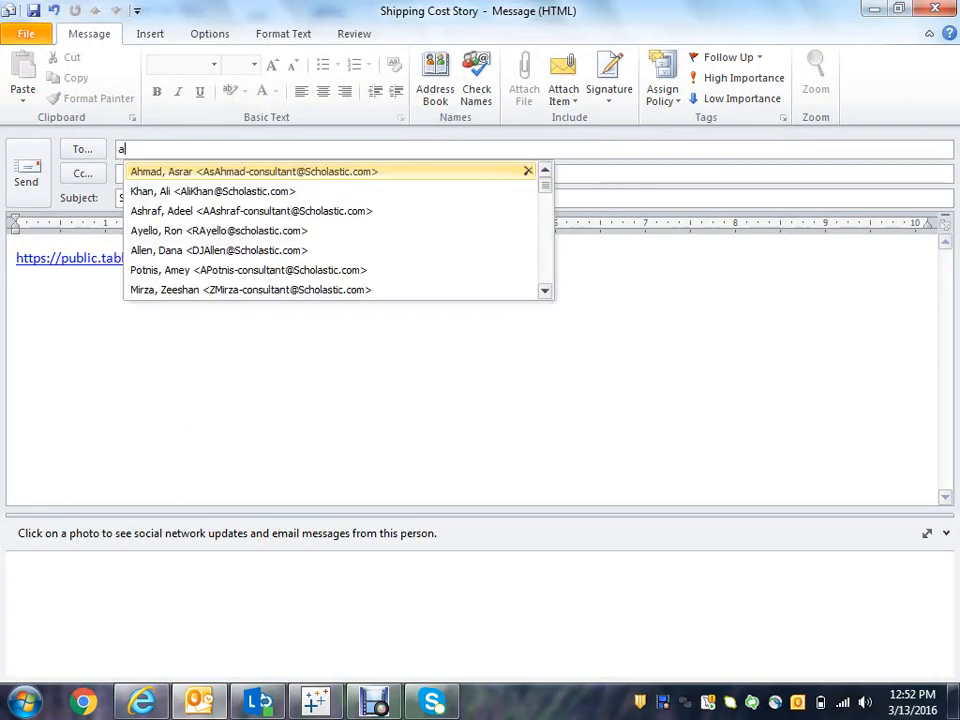
text(za)
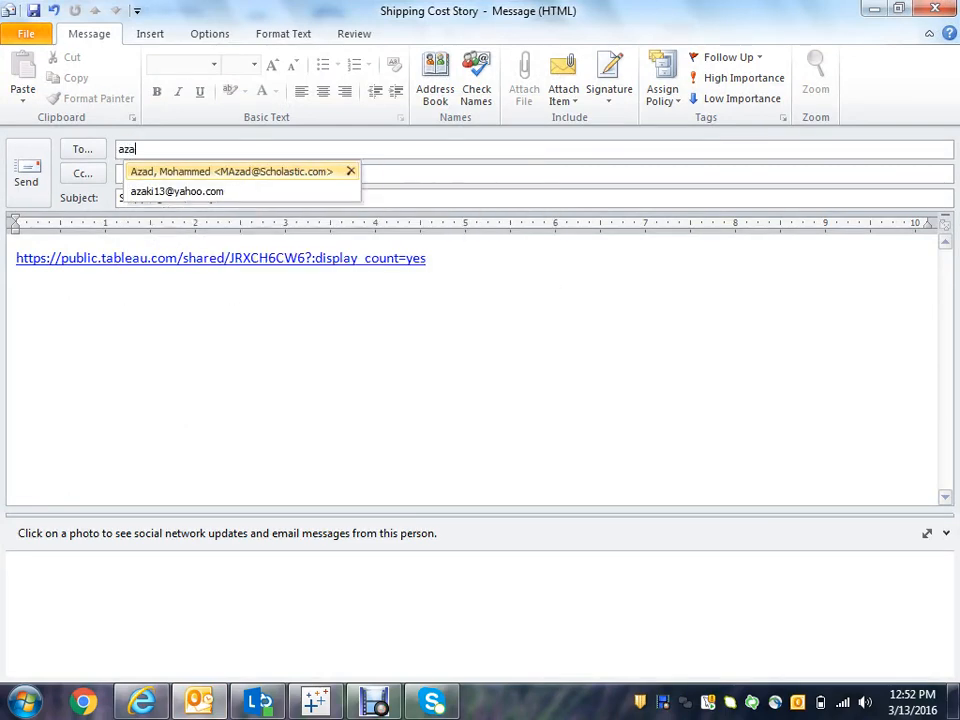
text(ki)
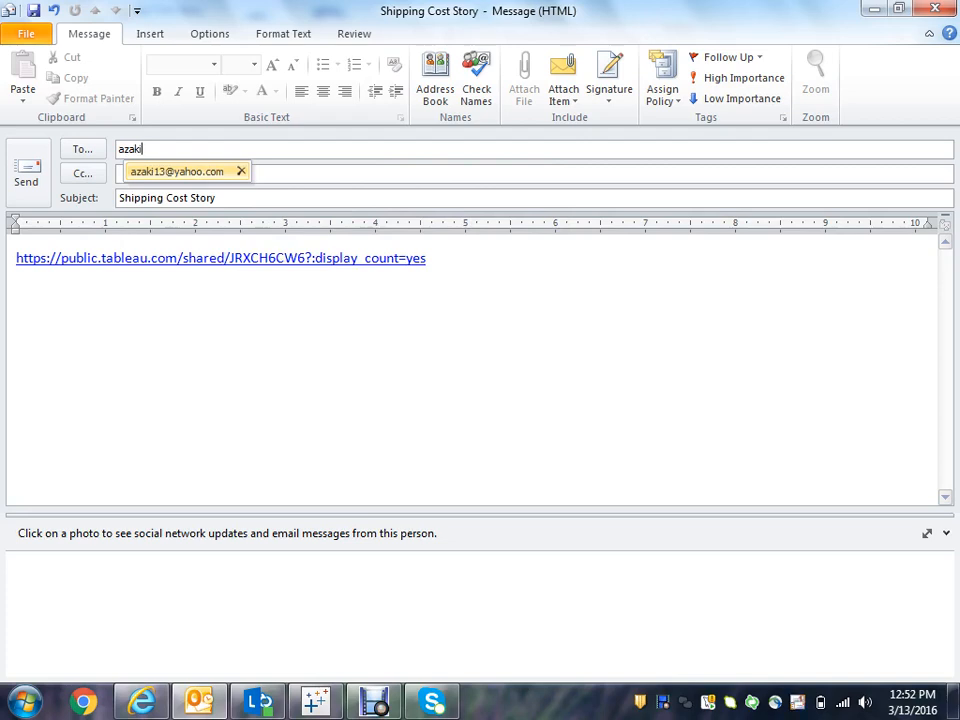
key(Return)
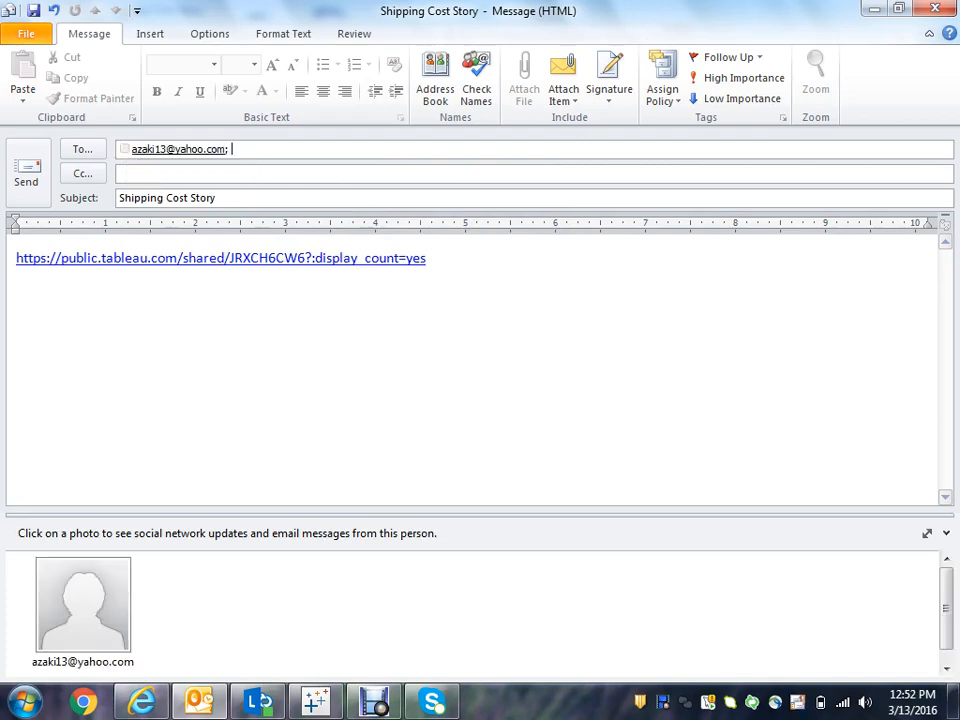
click(28, 173)
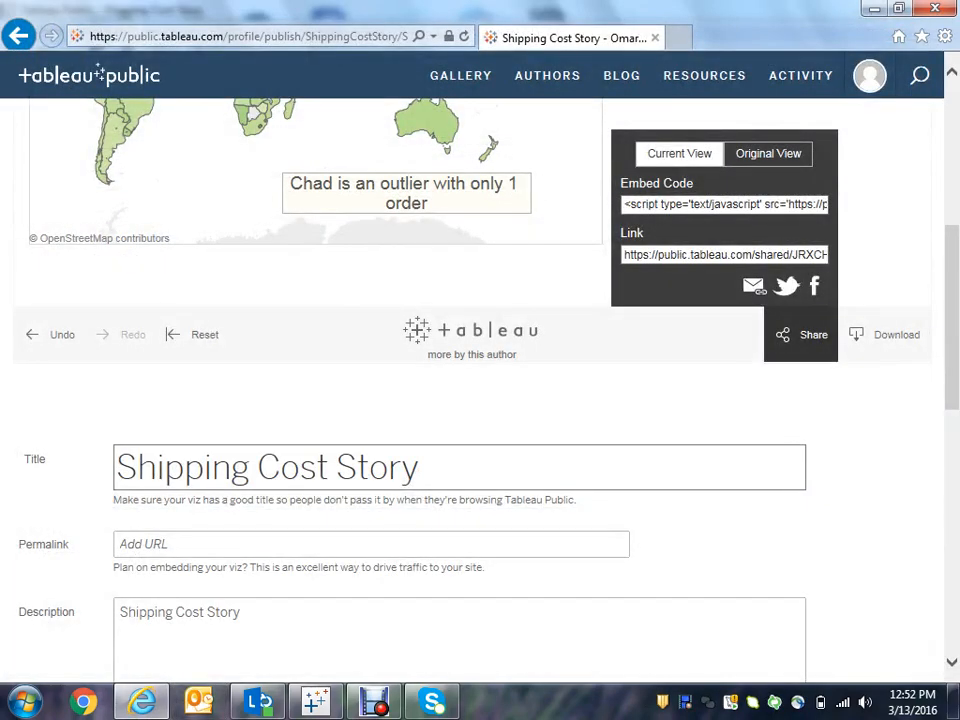
- Open your Tableau Public profile from the account menu
mouse_move(870, 76)
click(796, 120)
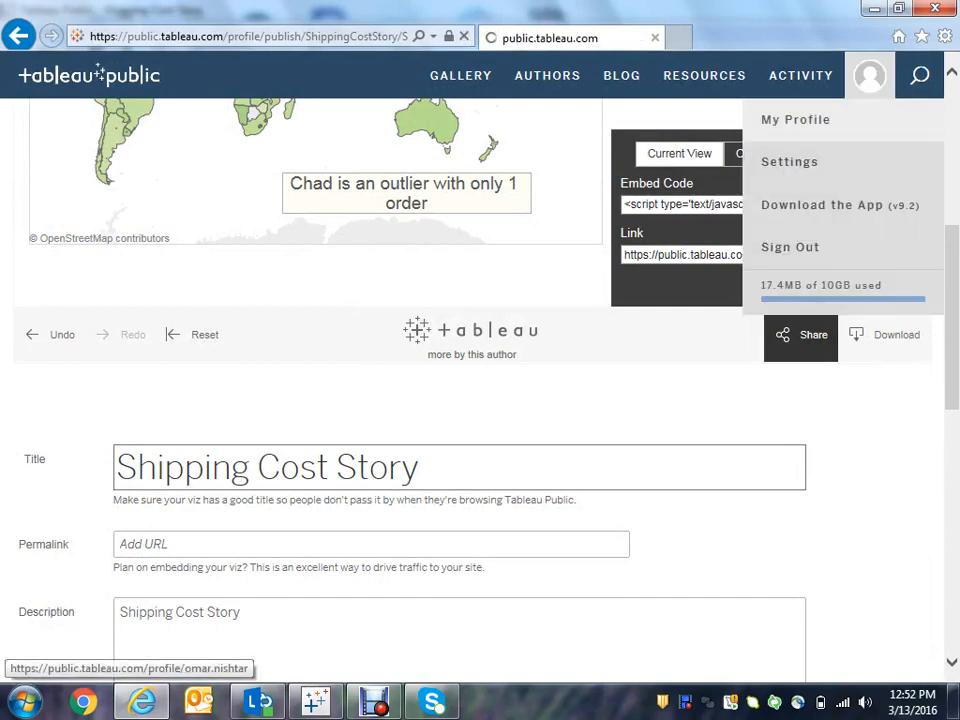